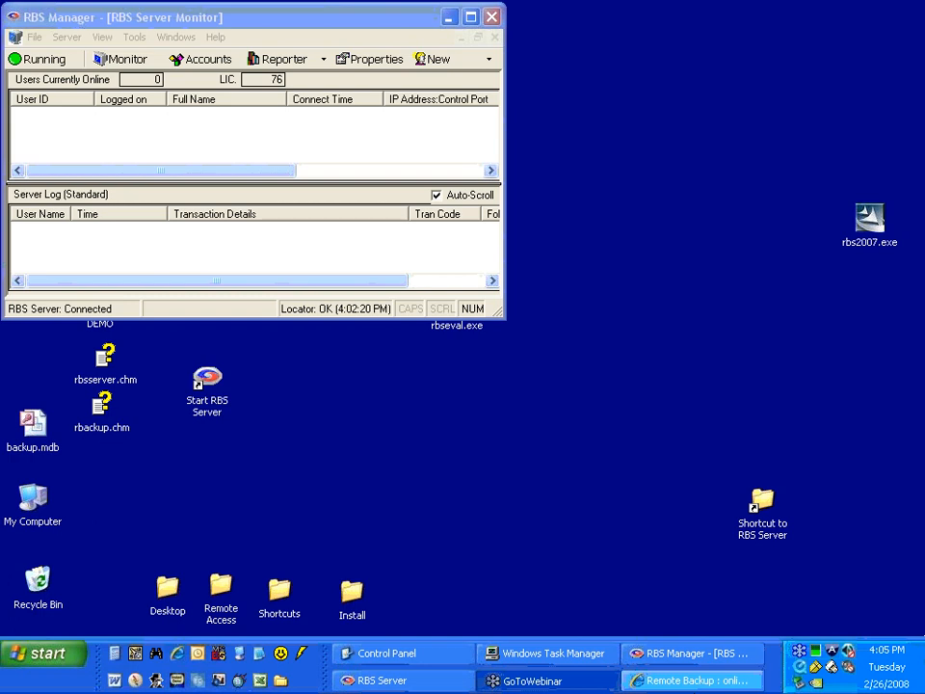
Enable the Use RBS Registrar option in the server's manager preferences.
{"action": "left_click", "coordinate": [384, 680]}
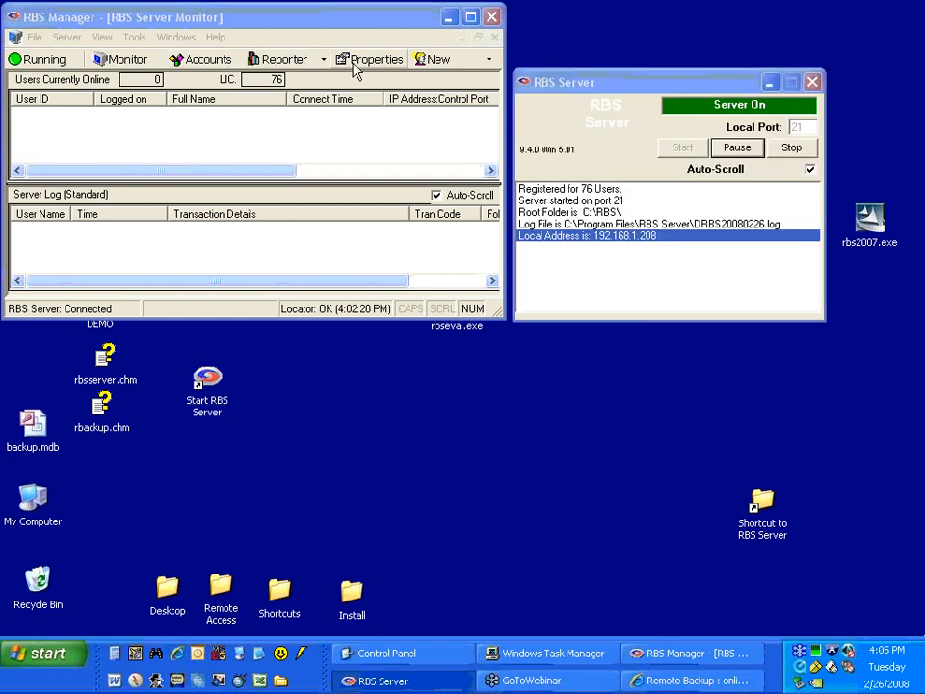
{"action": "left_click", "coordinate": [133, 37]}
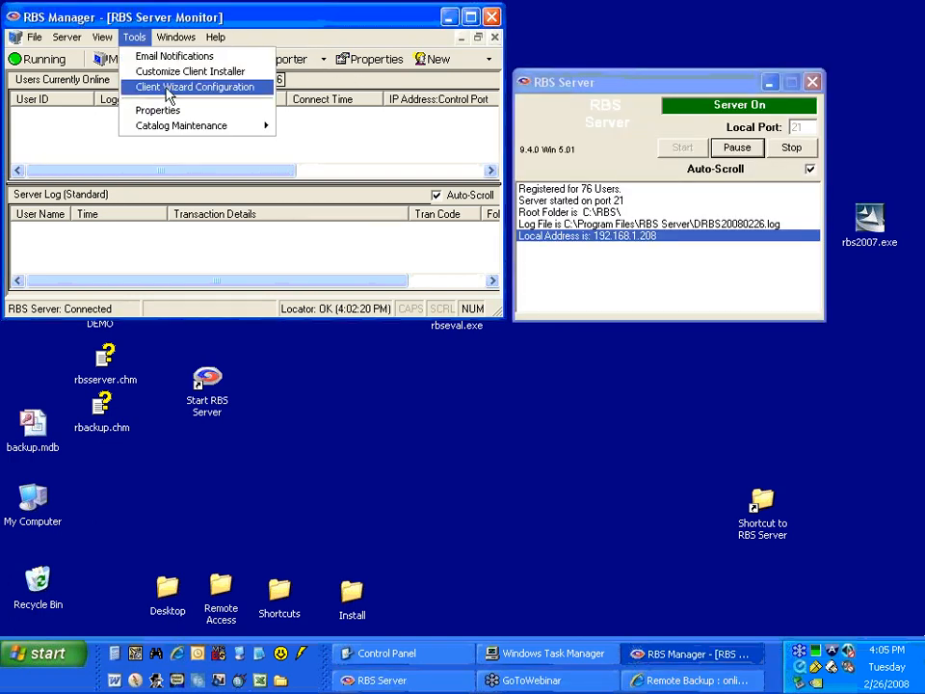
{"action": "left_click", "coordinate": [145, 111]}
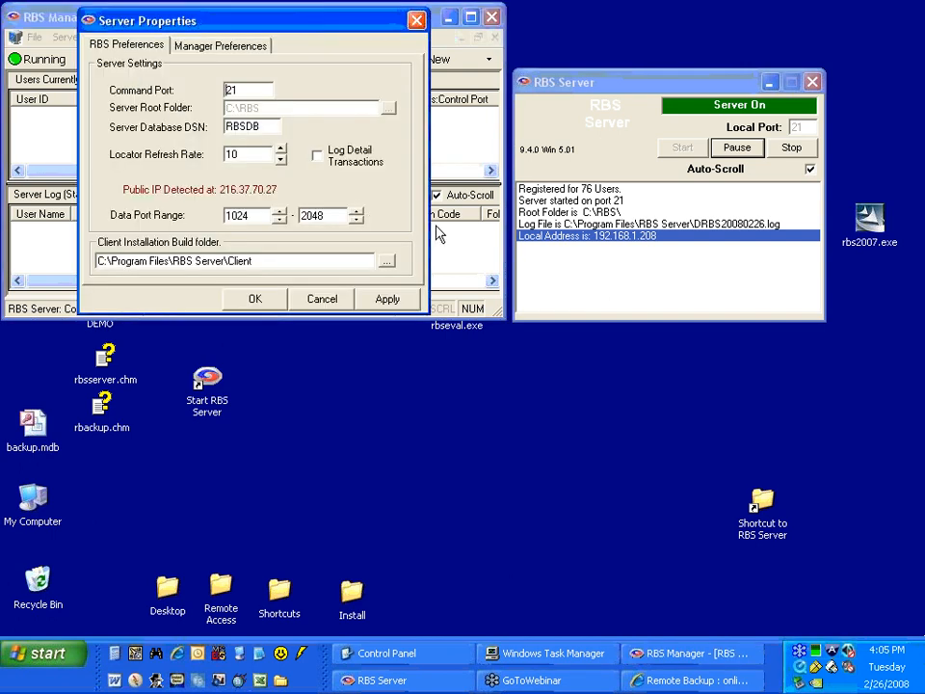
{"action": "left_click", "coordinate": [217, 48]}
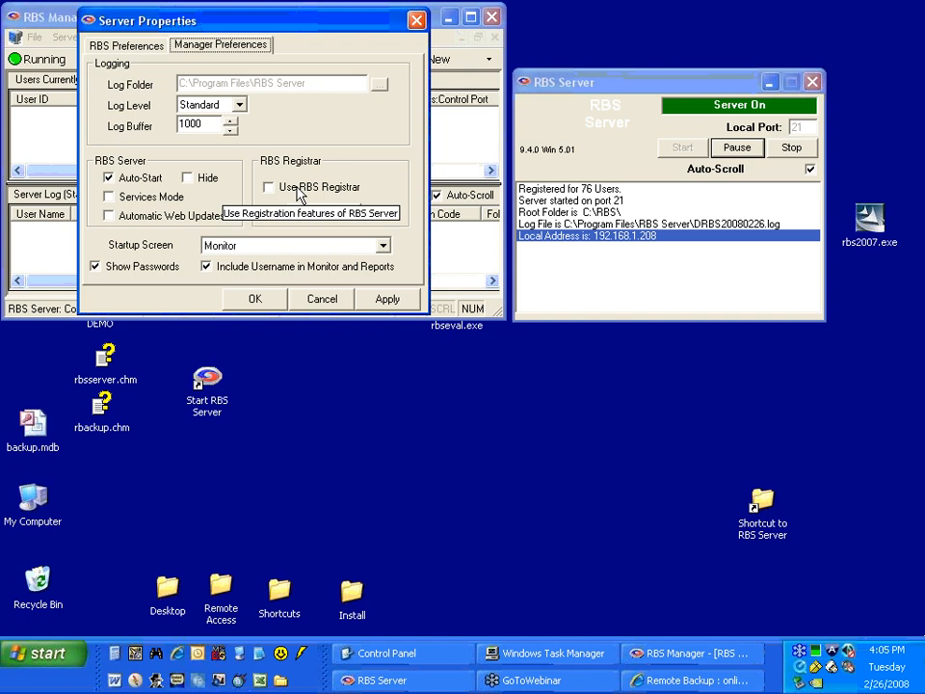
{"action": "left_click", "coordinate": [269, 187]}
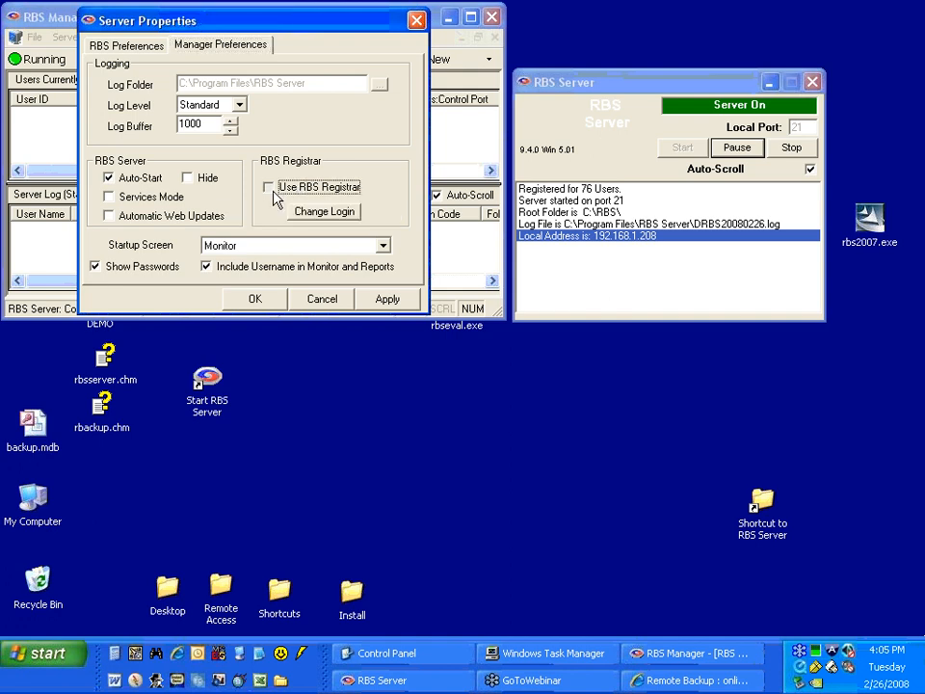
Review and accept the existing Registrar login credentials, and save the server properties.
{"action": "left_click", "coordinate": [337, 221]}
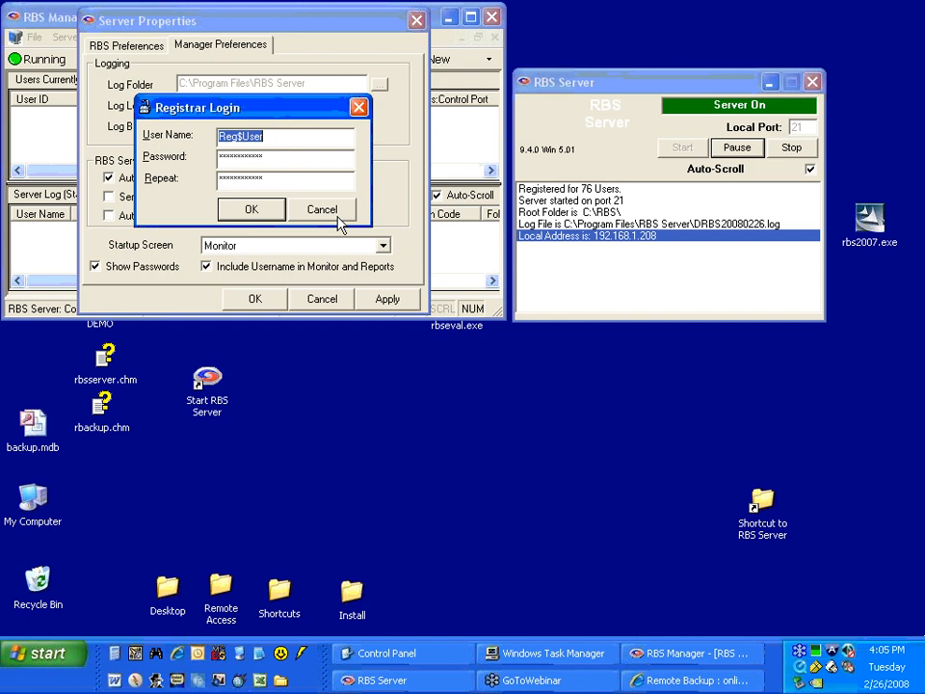
{"action": "left_click", "coordinate": [273, 210]}
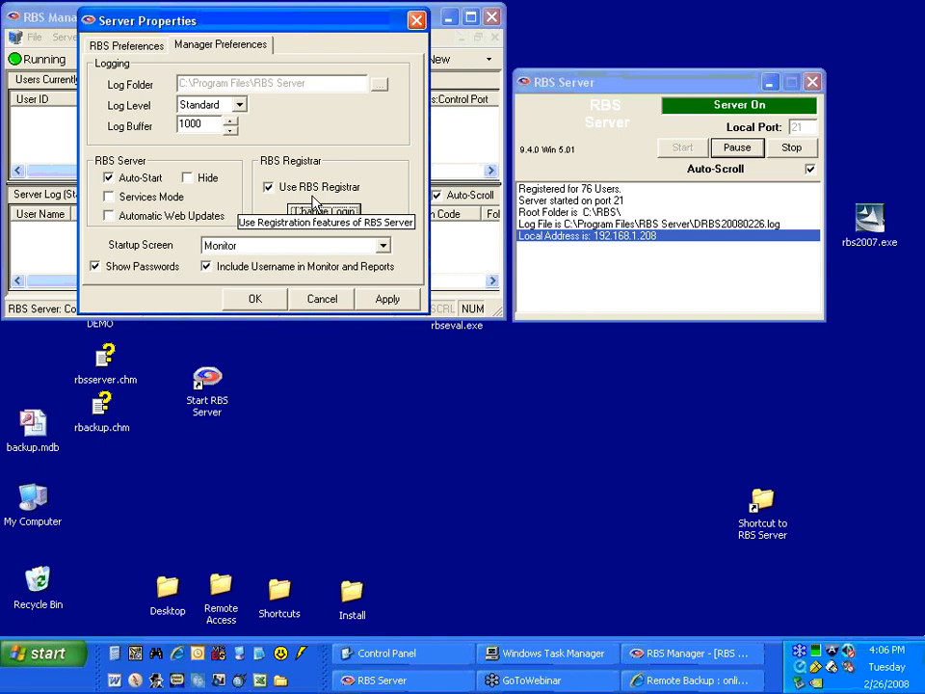
{"action": "left_click", "coordinate": [319, 209]}
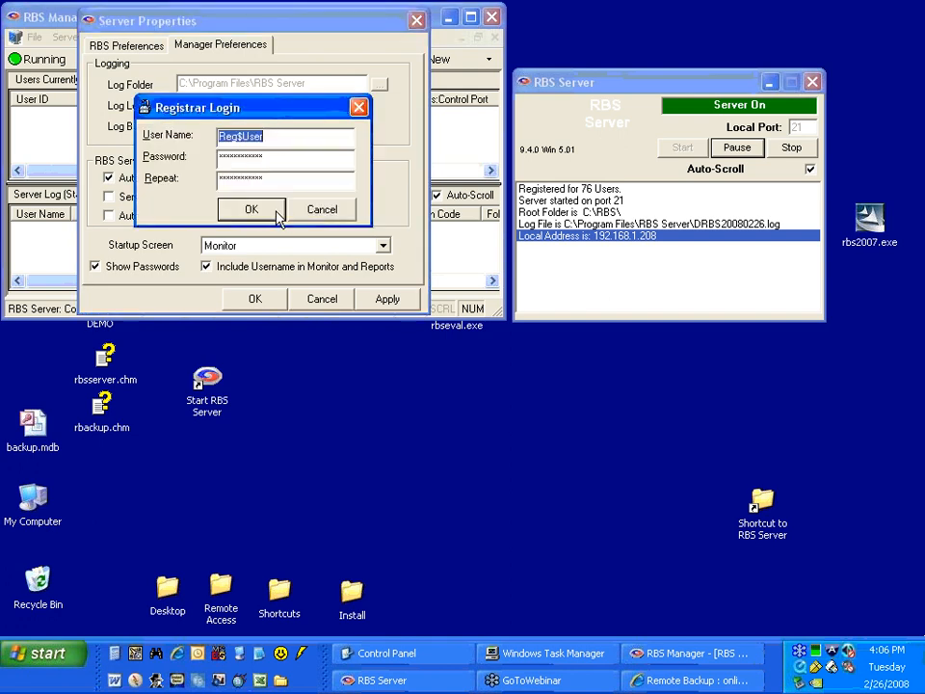
{"action": "left_click", "coordinate": [276, 214]}
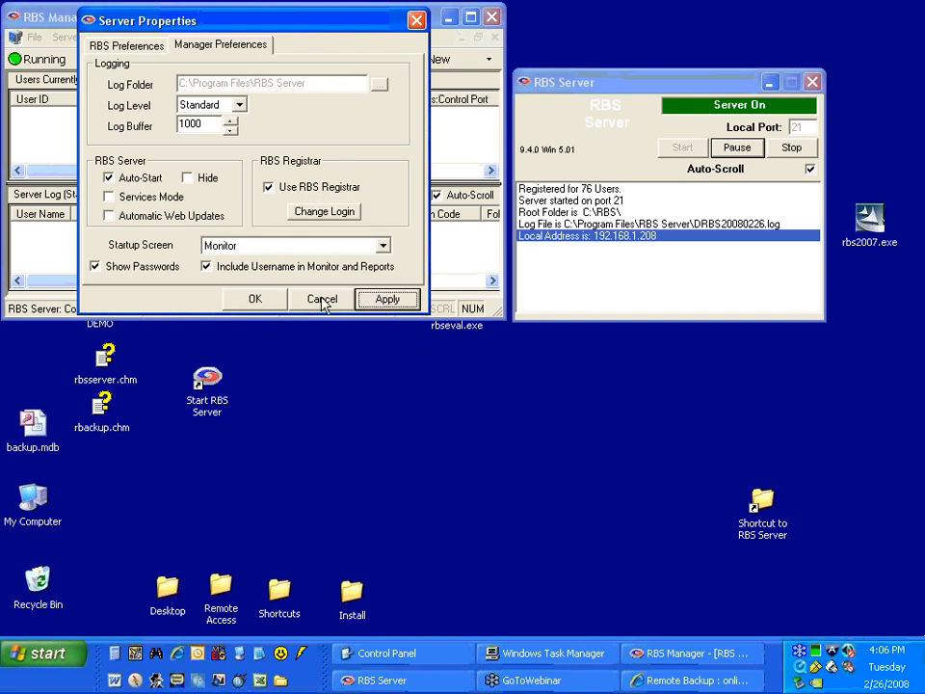
{"action": "left_click", "coordinate": [257, 301]}
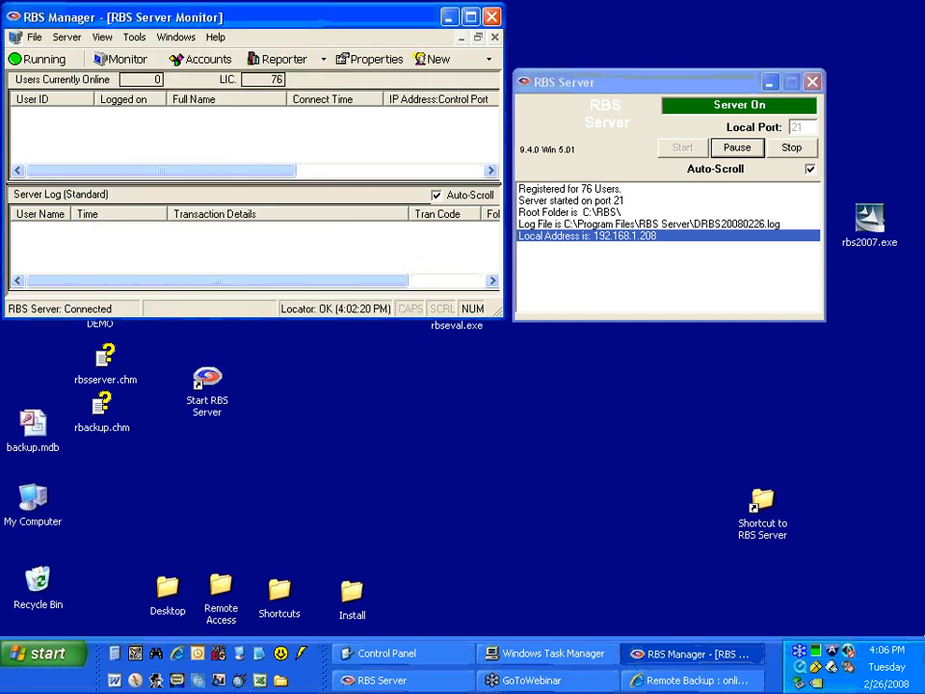
Set the RBS Server address to 127.0.0.1 in the basic settings for customizing the client installer.
{"action": "left_click", "coordinate": [134, 39]}
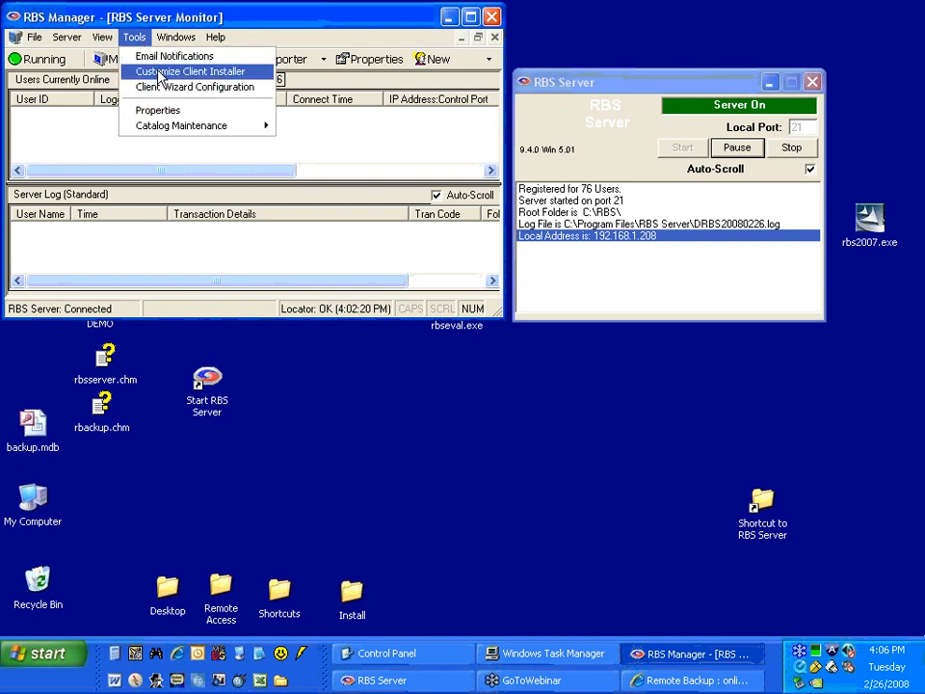
{"action": "left_click", "coordinate": [160, 73]}
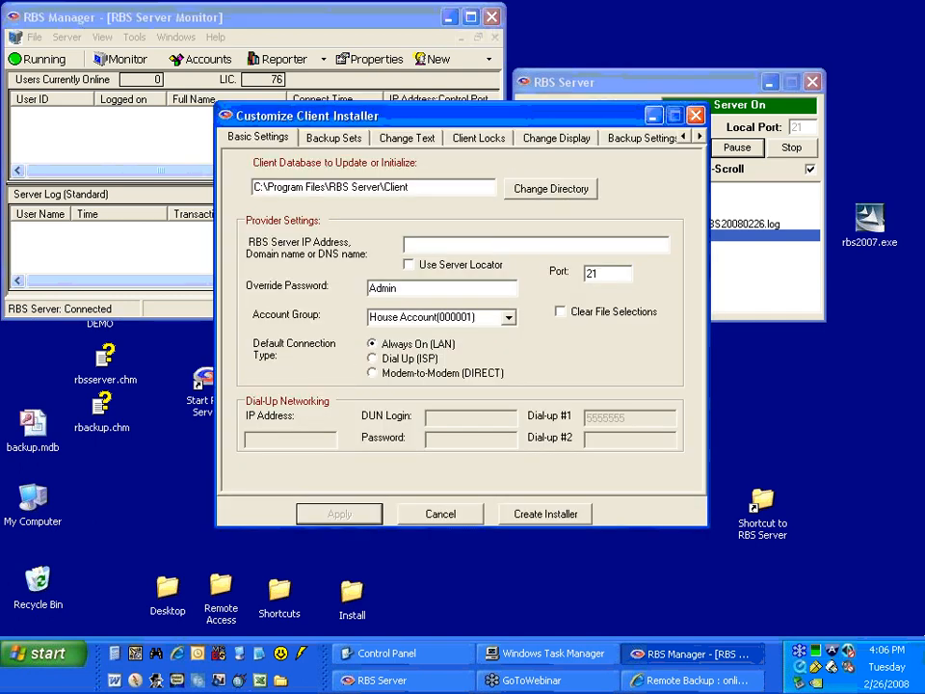
{"action": "left_click_drag", "start_coordinate": [346, 112], "coordinate": [247, 123]}
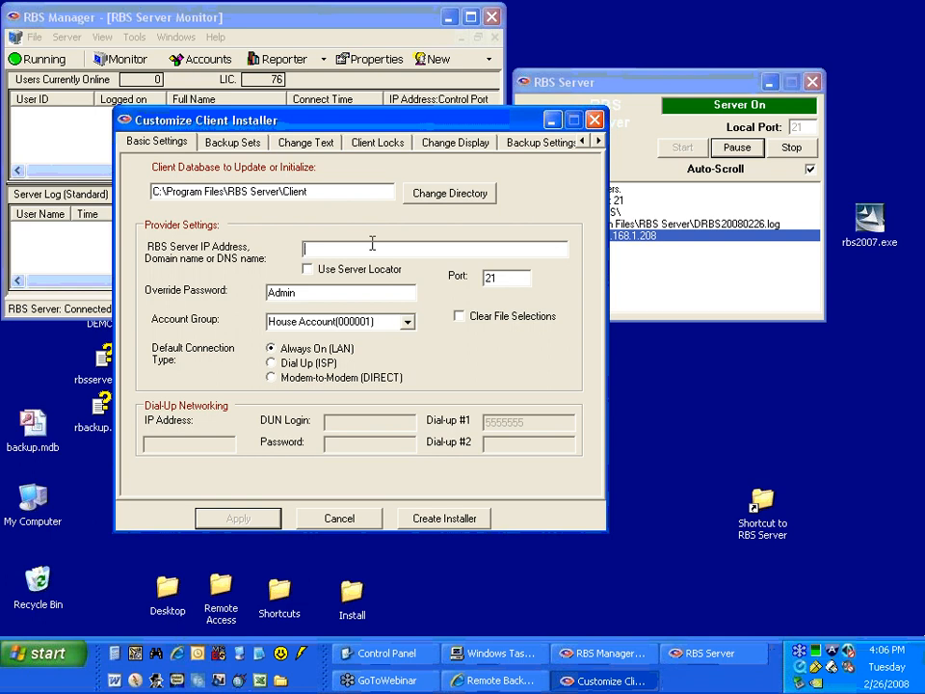
{"action": "type", "text": "127.0.0."}
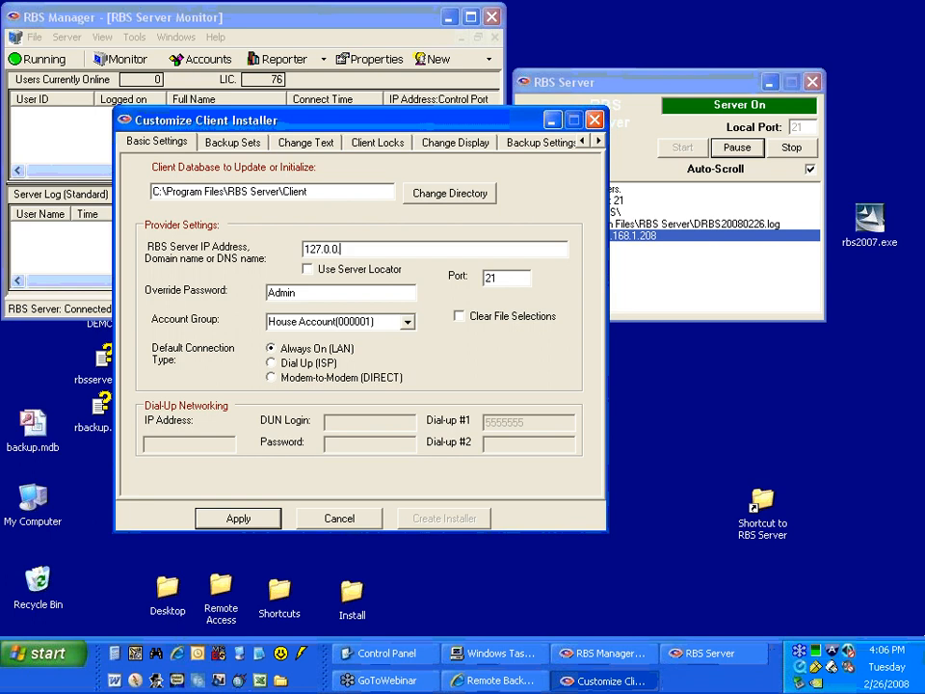
{"action": "type", "text": "1"}
Apply the client installer changes by reinitializing the backup.mdb database and copying the database and customization files to the Online Installer.
{"action": "left_click", "coordinate": [238, 520]}
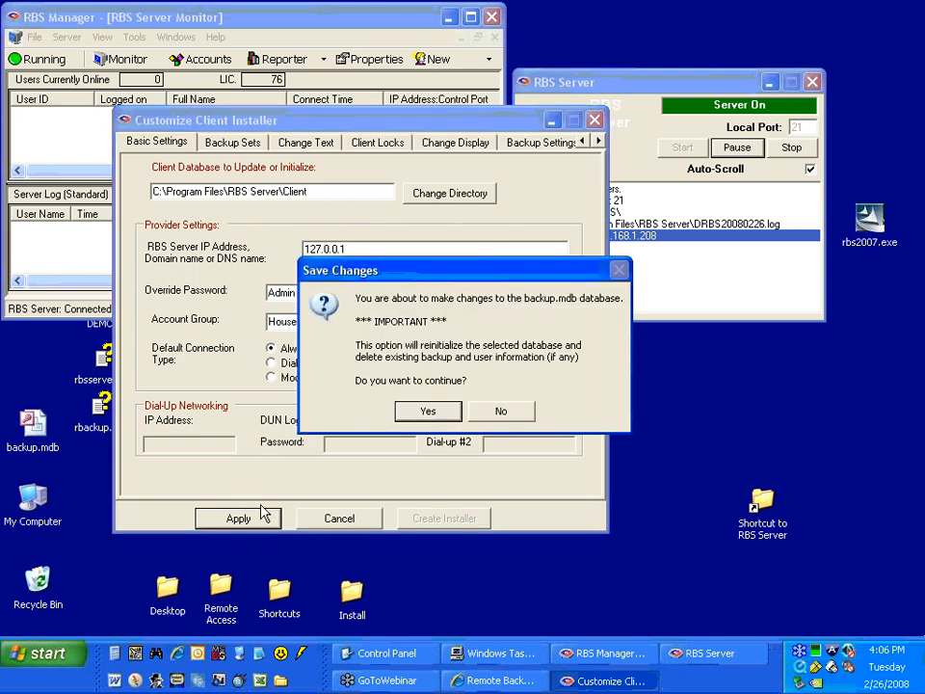
{"action": "left_click", "coordinate": [421, 412]}
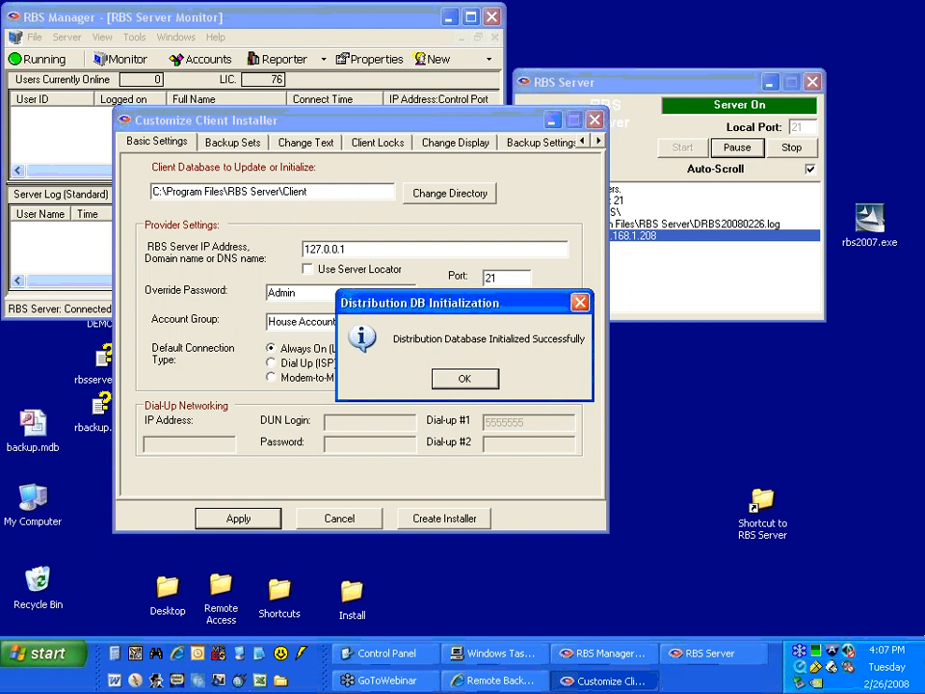
{"action": "left_click", "coordinate": [450, 382]}
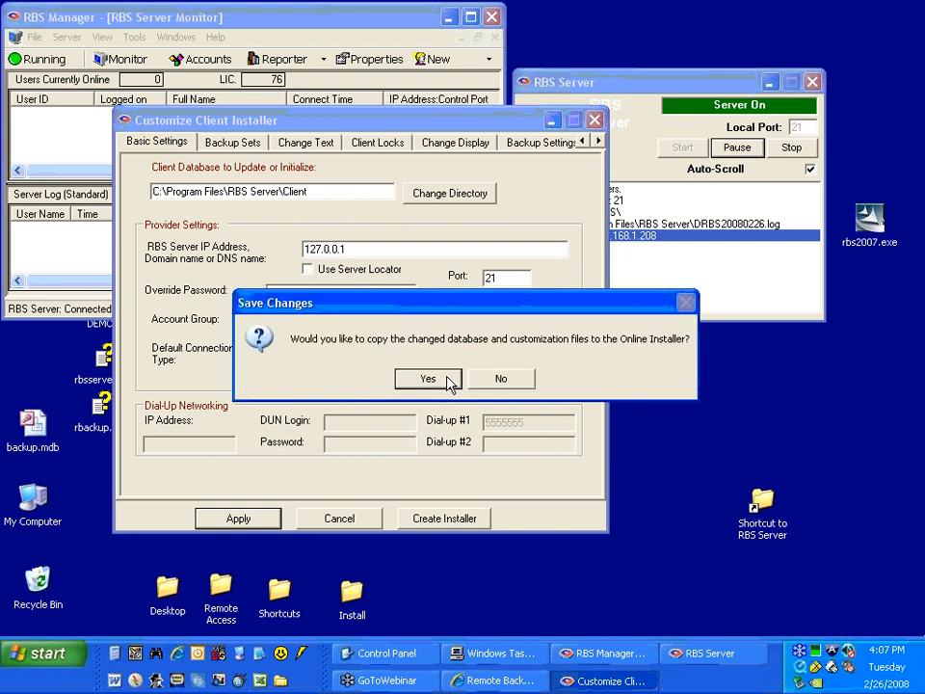
{"action": "left_click_drag", "start_coordinate": [422, 309], "coordinate": [311, 287]}
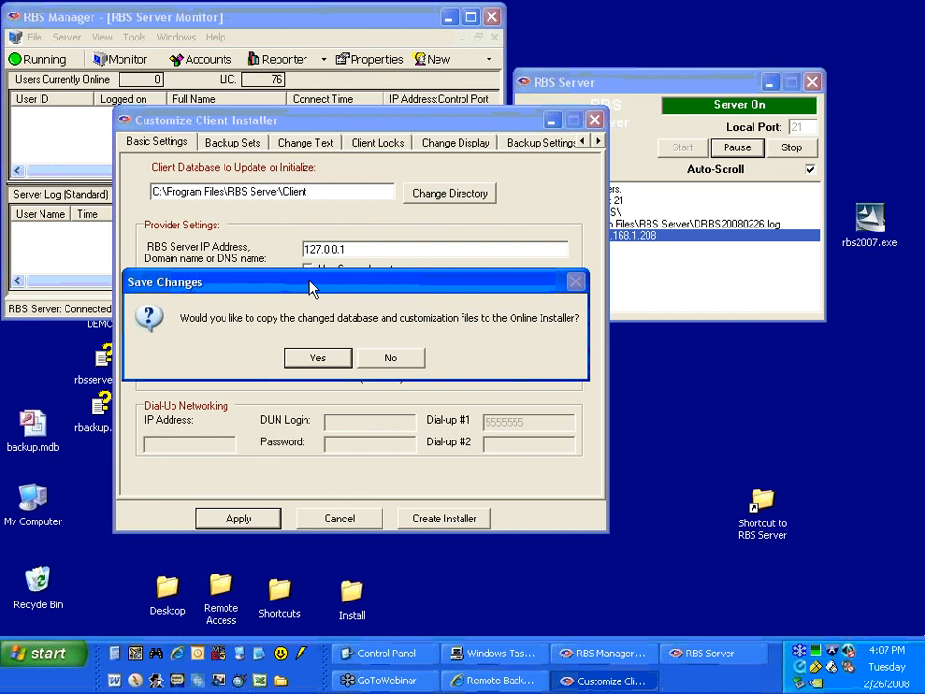
{"action": "left_click", "coordinate": [317, 359]}
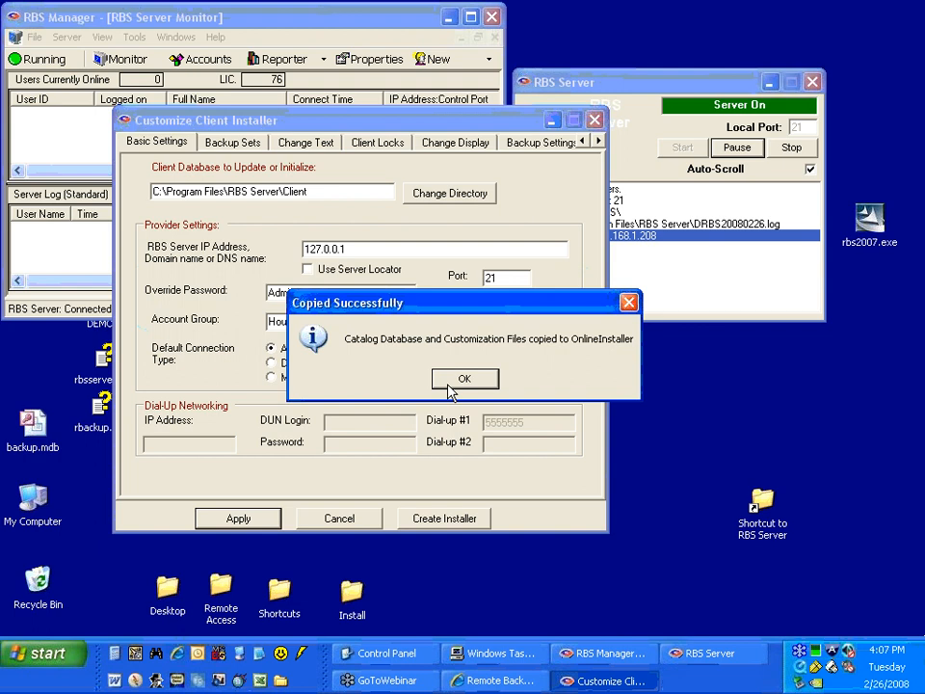
{"action": "left_click", "coordinate": [463, 379]}
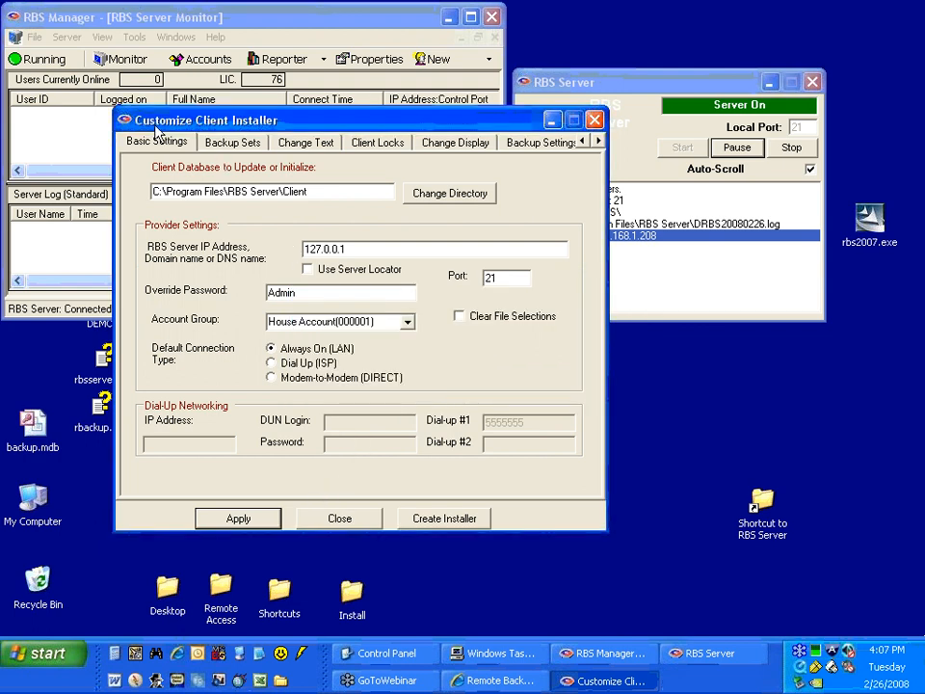
{"action": "left_click", "coordinate": [315, 520]}
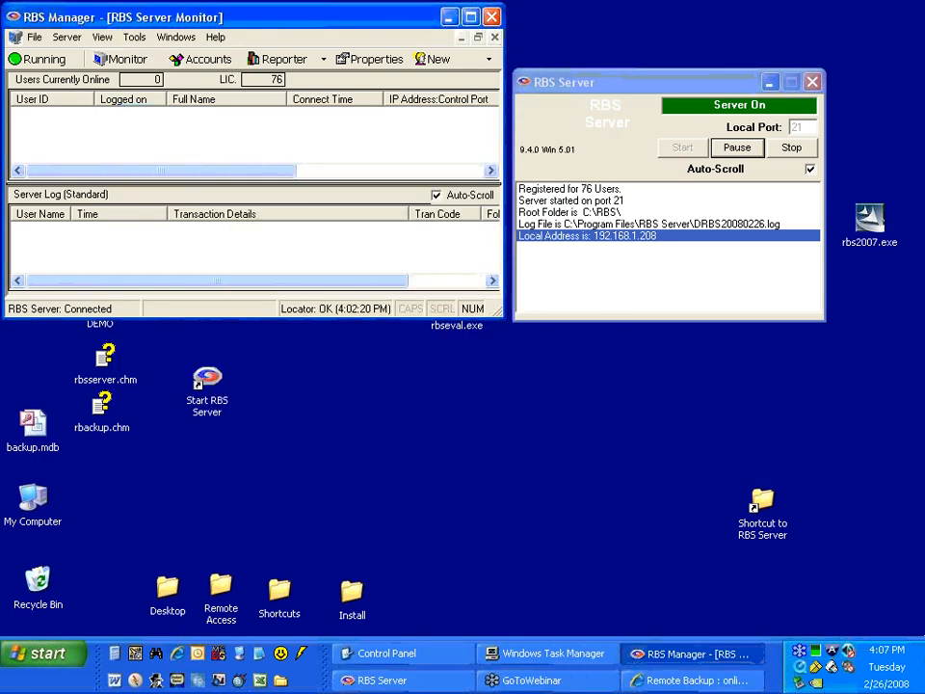
Close RBS Manager and RBS Server, and restart them with the Start RBS Server desktop shortcut.
{"action": "left_click", "coordinate": [491, 17]}
{"action": "left_click_drag", "start_coordinate": [561, 83], "coordinate": [336, 110]}
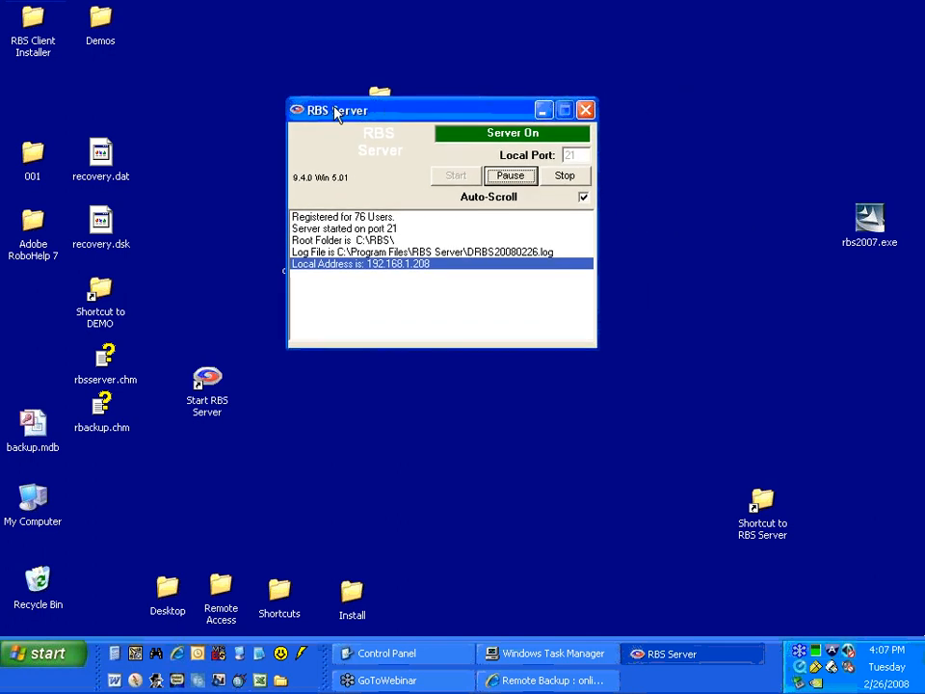
{"action": "left_click", "coordinate": [584, 111]}
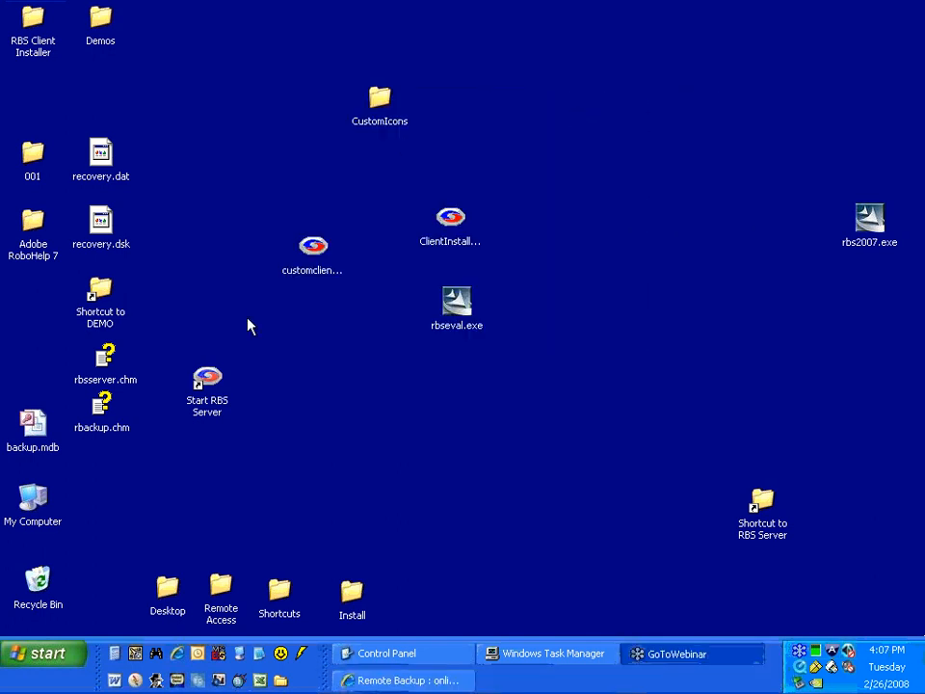
{"action": "double_click", "coordinate": [207, 402]}
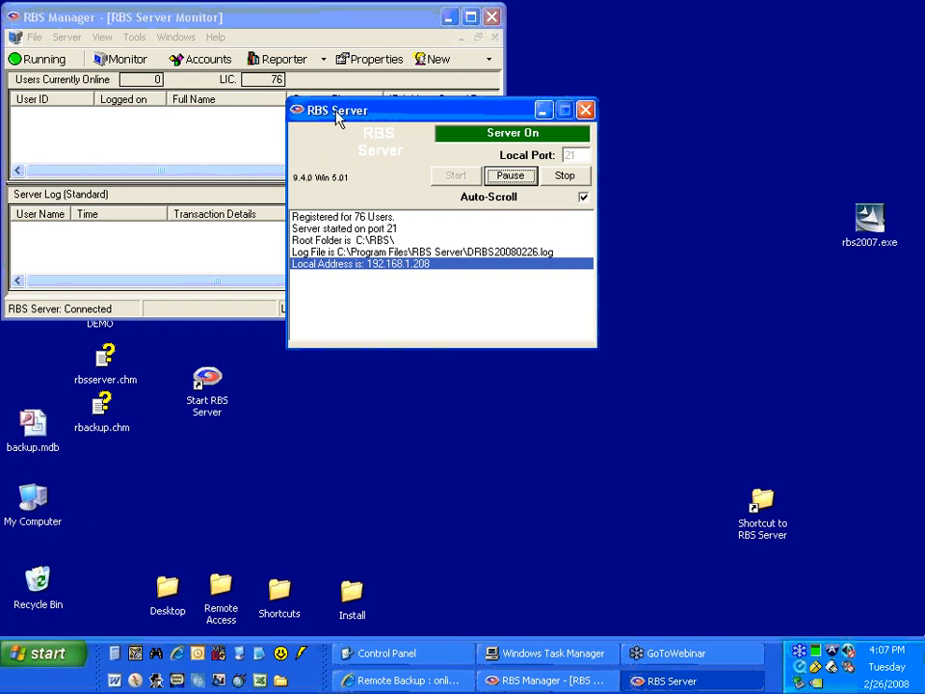
{"action": "left_click_drag", "start_coordinate": [343, 116], "coordinate": [481, 190]}
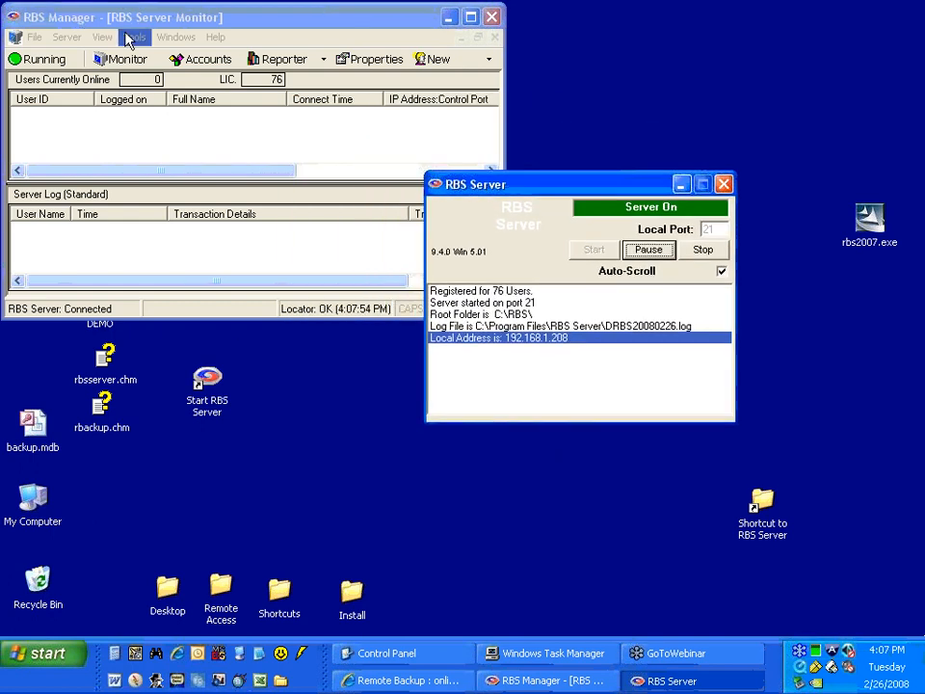
Turn off Disable Registration Wizard in the Client Wizard Configuration.
{"action": "left_click", "coordinate": [133, 37]}
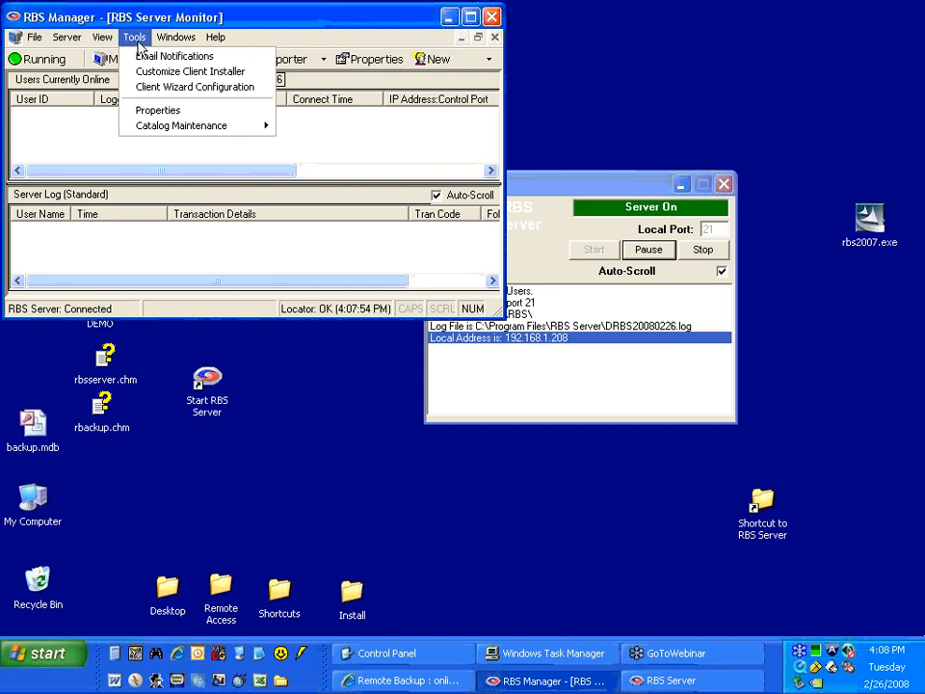
{"action": "left_click", "coordinate": [156, 87]}
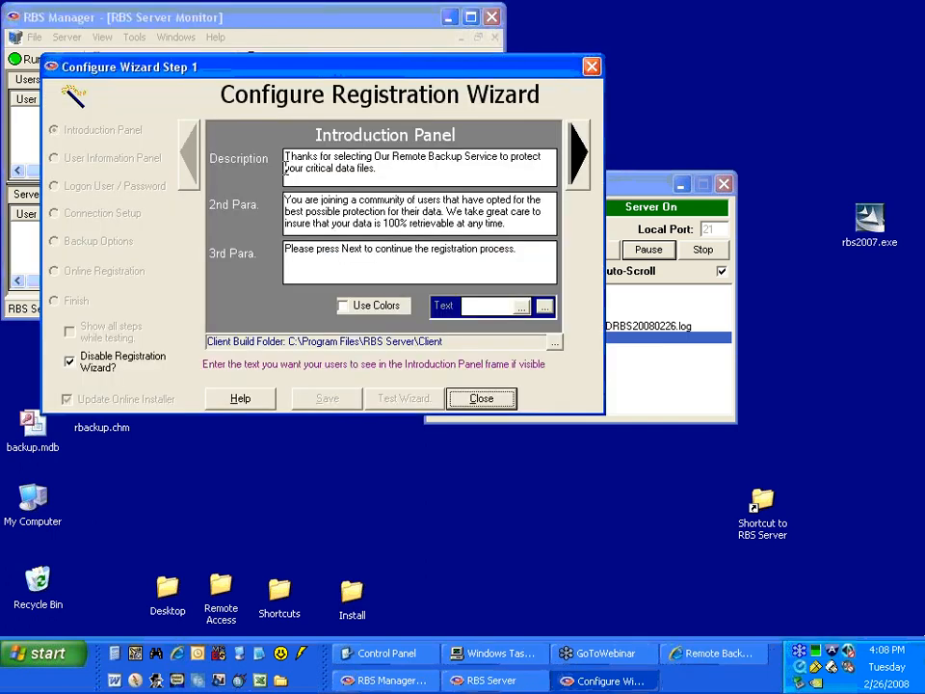
{"action": "left_click", "coordinate": [112, 366]}
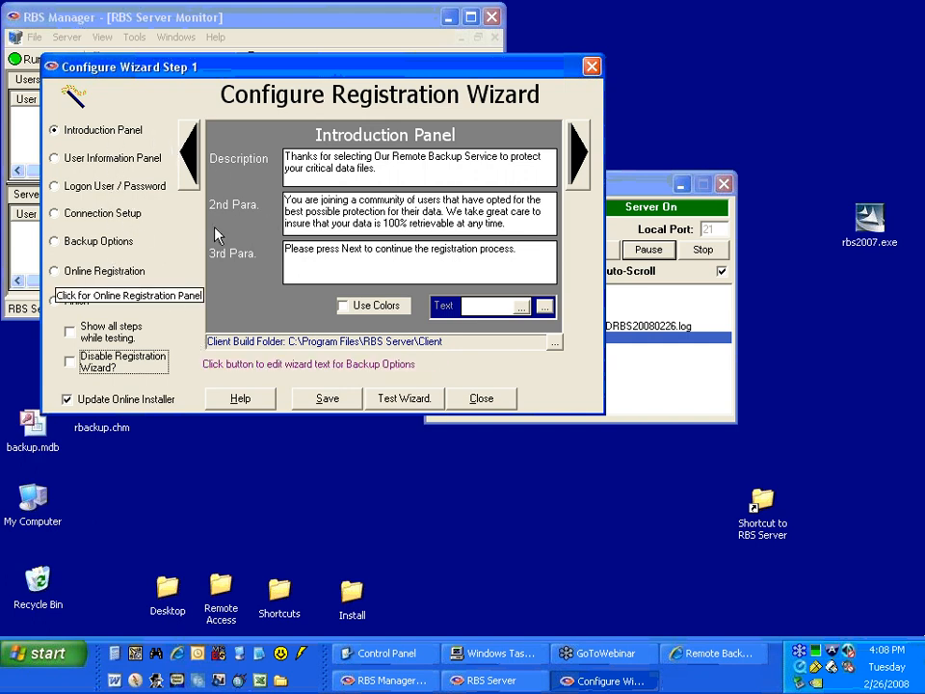
Examine the registration wizard's user information, logon and connection panels, and the three text paragraphs of its Introduction Panel.
{"action": "left_click", "coordinate": [116, 159]}
{"action": "left_click", "coordinate": [116, 186]}
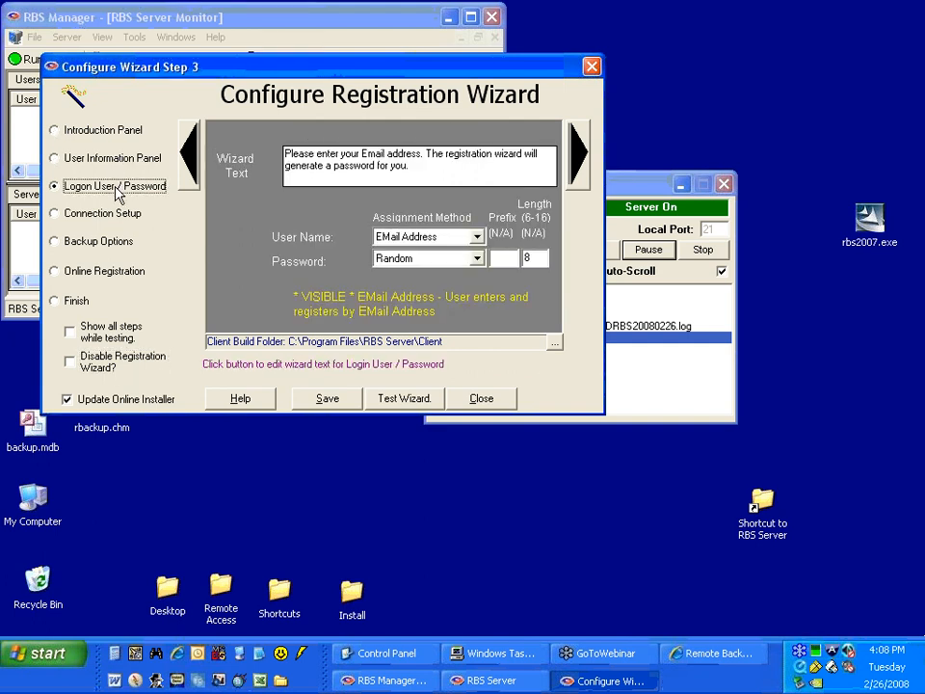
{"action": "left_click", "coordinate": [117, 213]}
{"action": "left_click", "coordinate": [109, 137]}
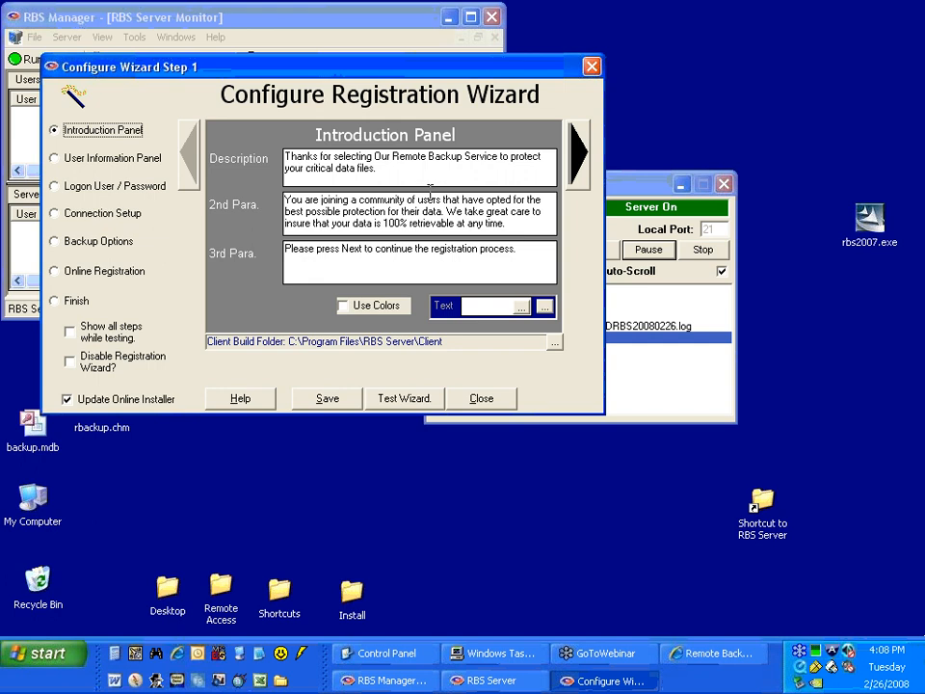
{"action": "left_click", "coordinate": [389, 169]}
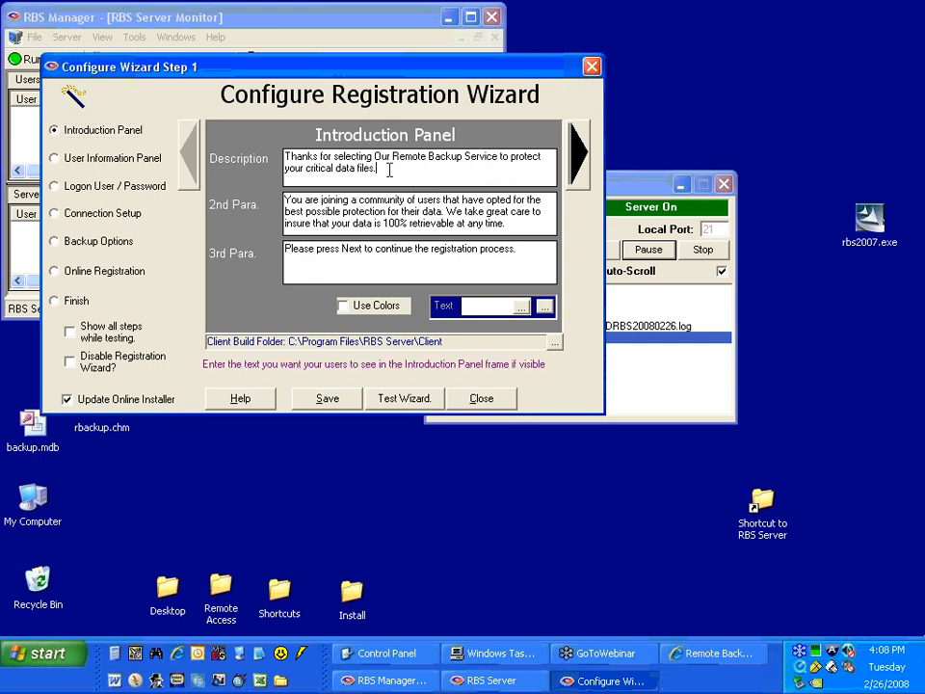
{"action": "left_click_drag", "start_coordinate": [389, 170], "coordinate": [285, 157]}
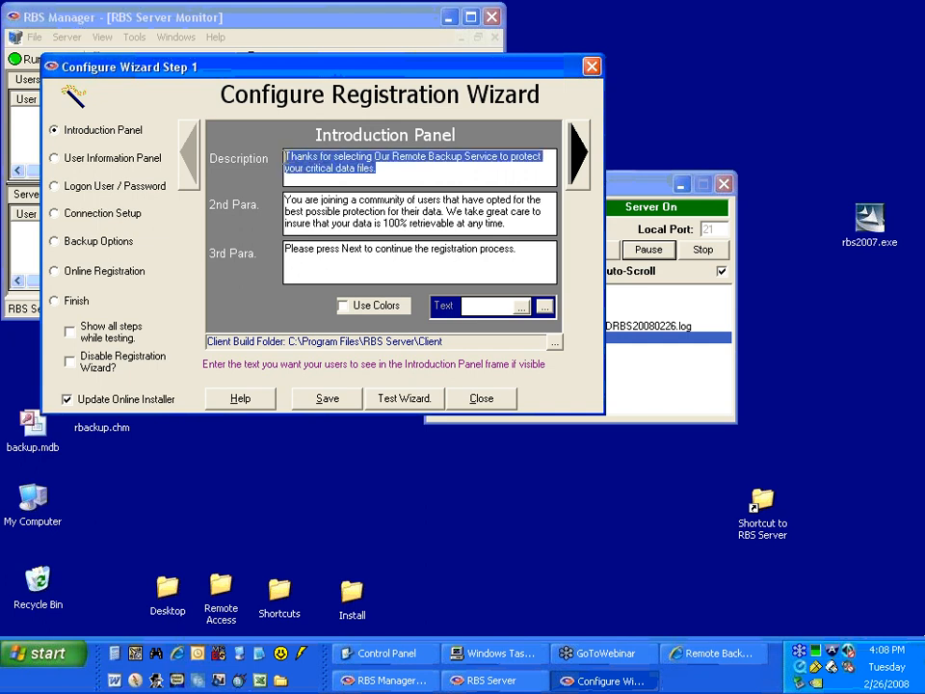
{"action": "left_click", "coordinate": [334, 172]}
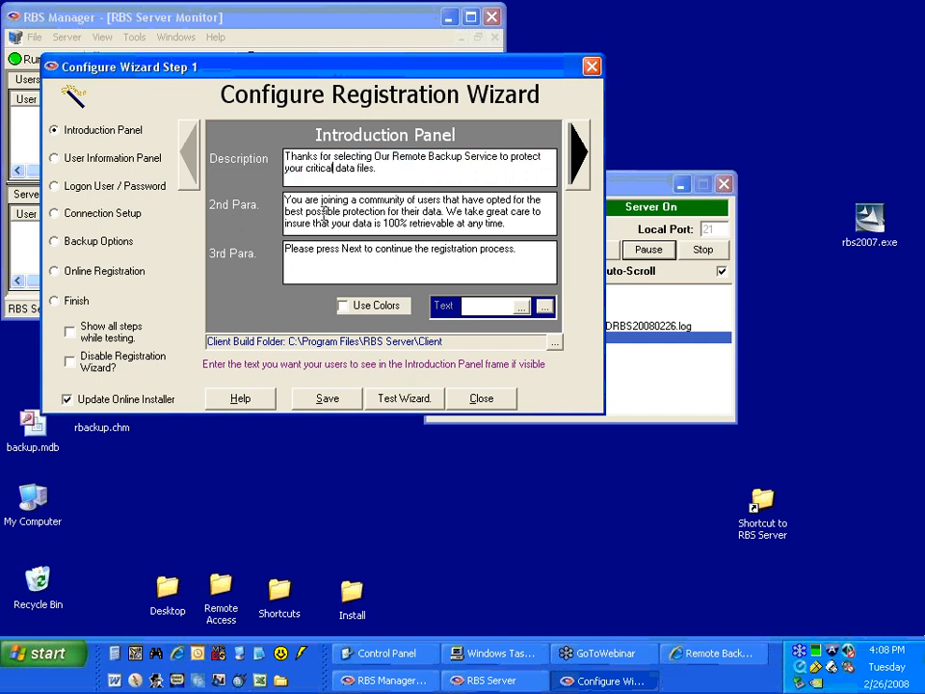
{"action": "left_click_drag", "start_coordinate": [511, 223], "coordinate": [286, 199]}
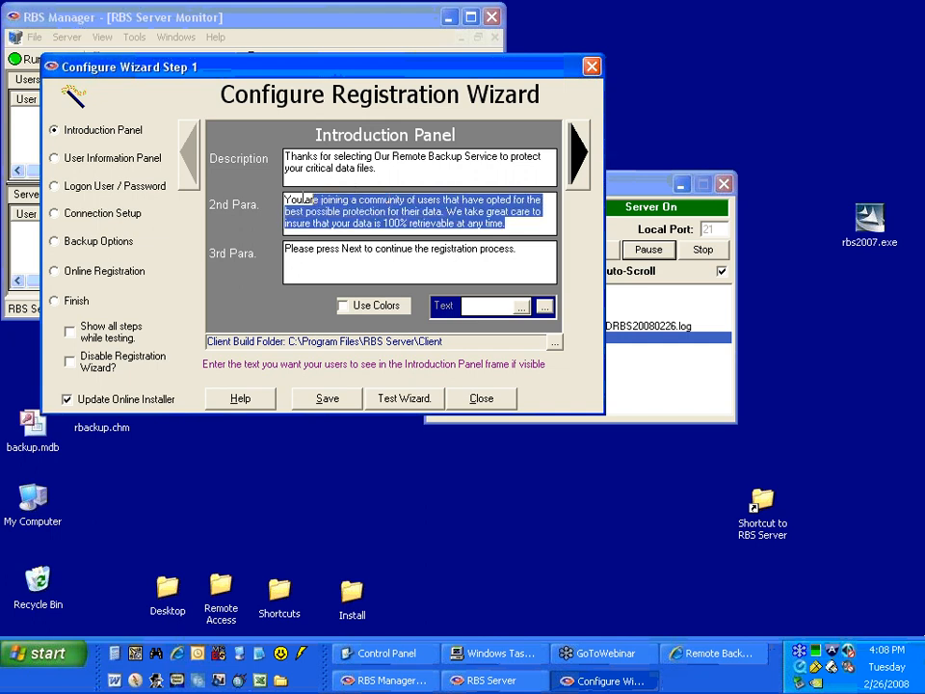
{"action": "left_click", "coordinate": [373, 251]}
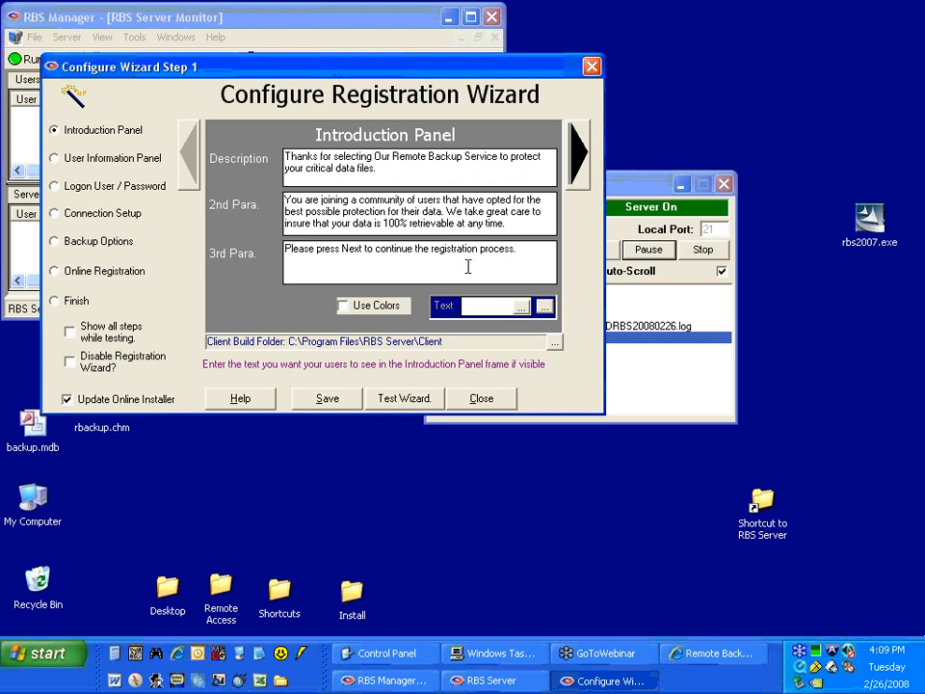
Review the Introduction Panel's third paragraph and the User Information Panel's text, and open the Logon User / Password settings.
{"action": "left_click_drag", "start_coordinate": [549, 248], "coordinate": [358, 214]}
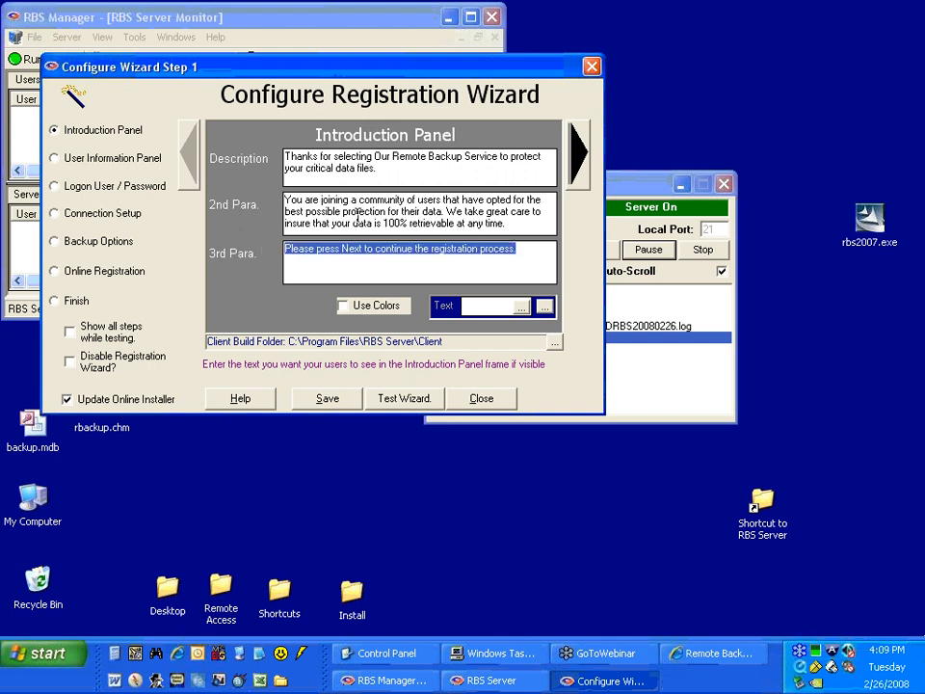
{"action": "left_click", "coordinate": [574, 156]}
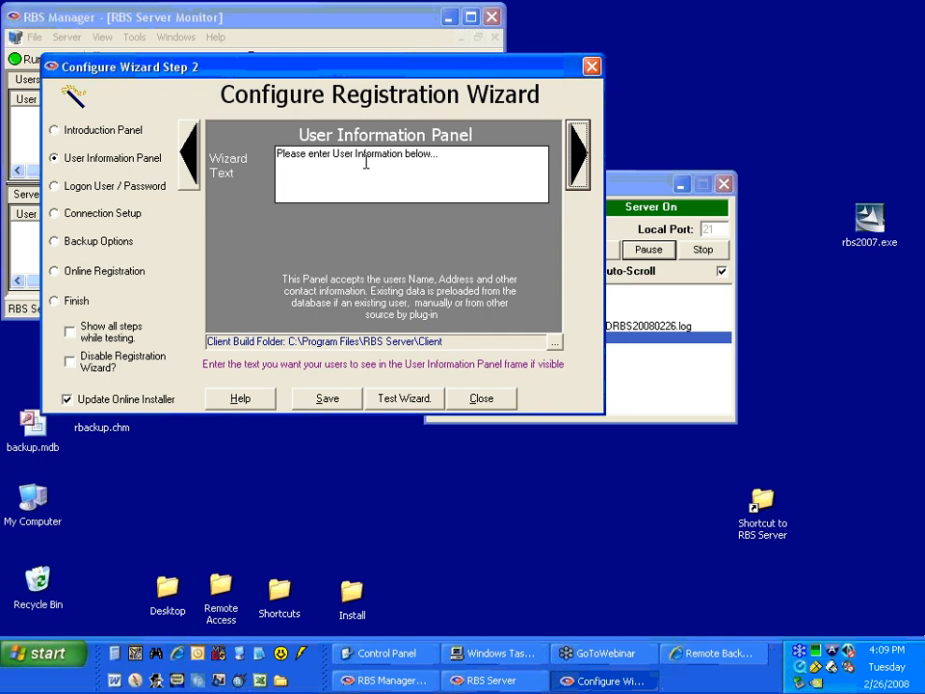
{"action": "left_click", "coordinate": [155, 196]}
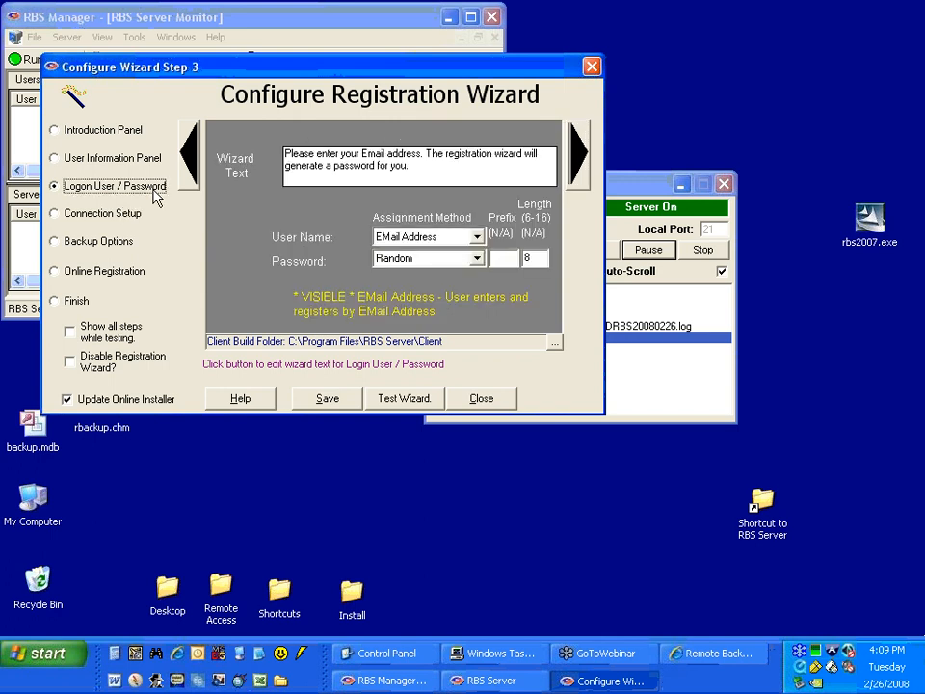
Try the user name assignment methods Entered By User, Random, Sequential, Predefined on Server and EMail Address in turn.
{"action": "left_click", "coordinate": [476, 238]}
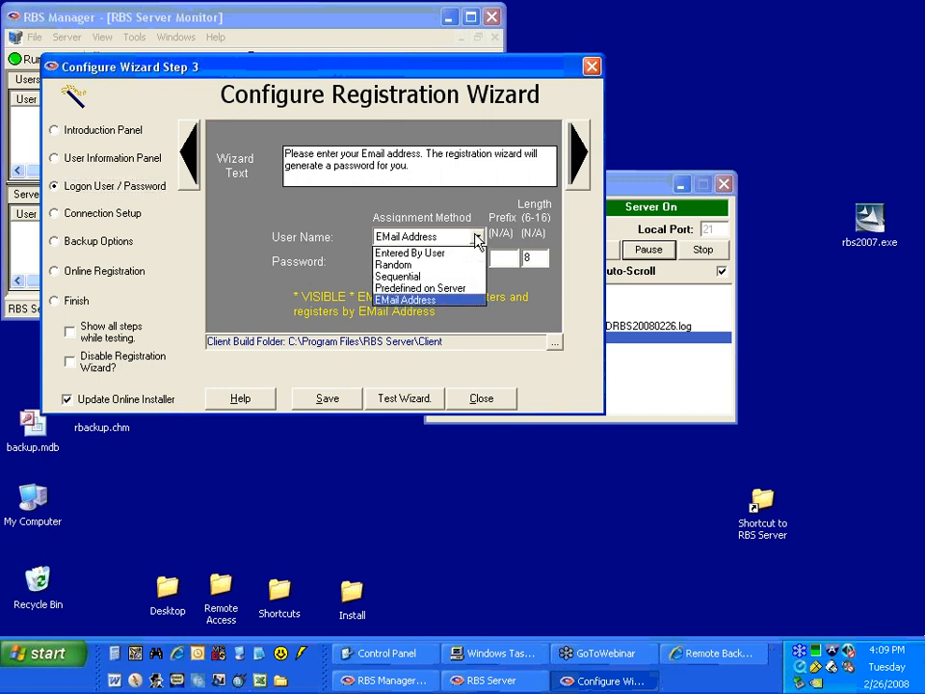
{"action": "left_click", "coordinate": [402, 254]}
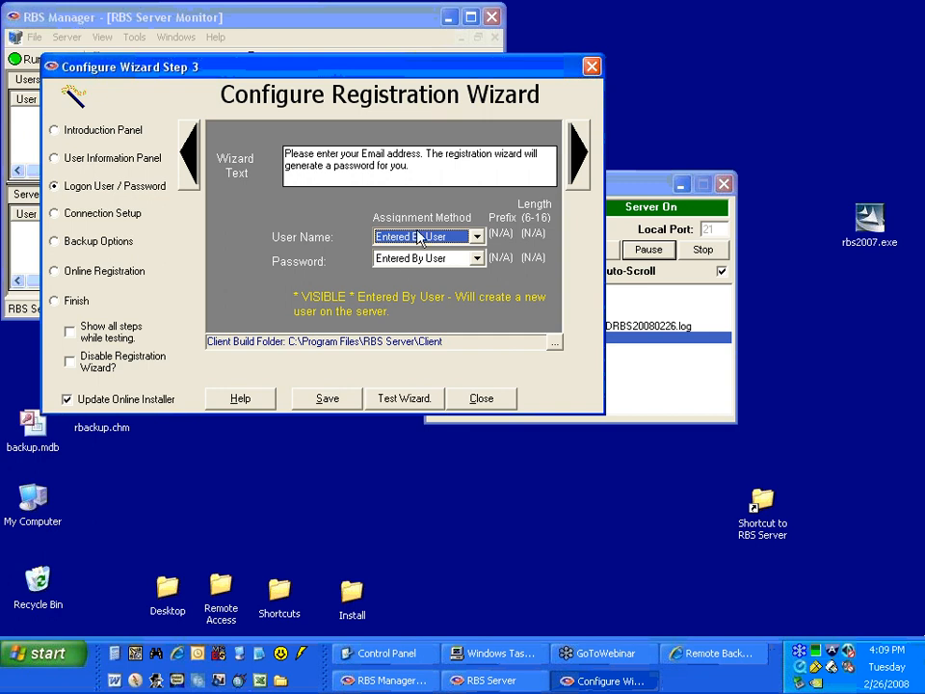
{"action": "left_click", "coordinate": [419, 236]}
{"action": "left_click", "coordinate": [405, 261]}
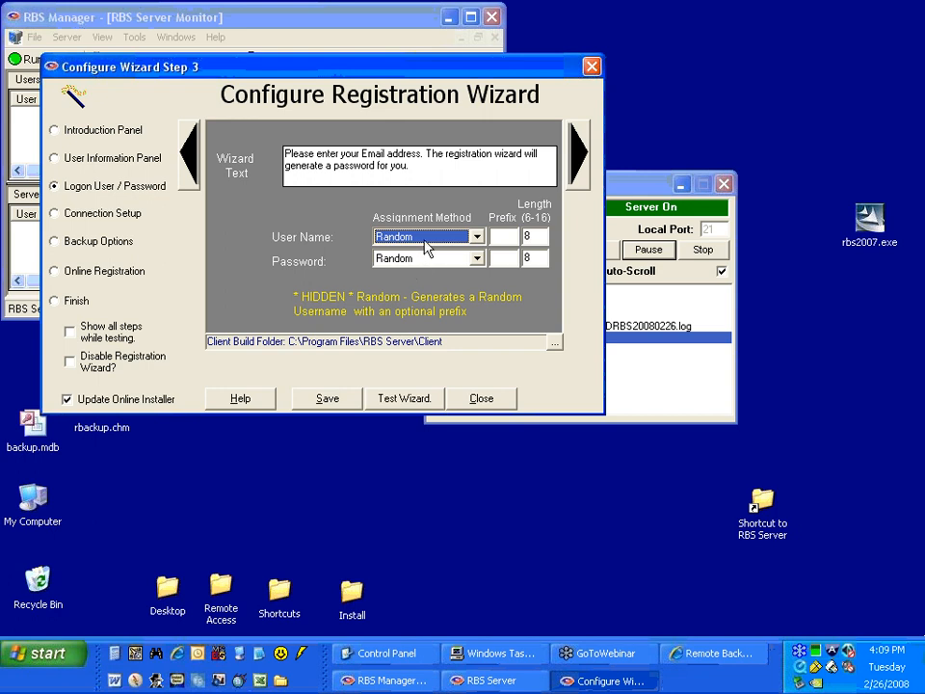
{"action": "left_click", "coordinate": [407, 239]}
{"action": "left_click", "coordinate": [405, 278]}
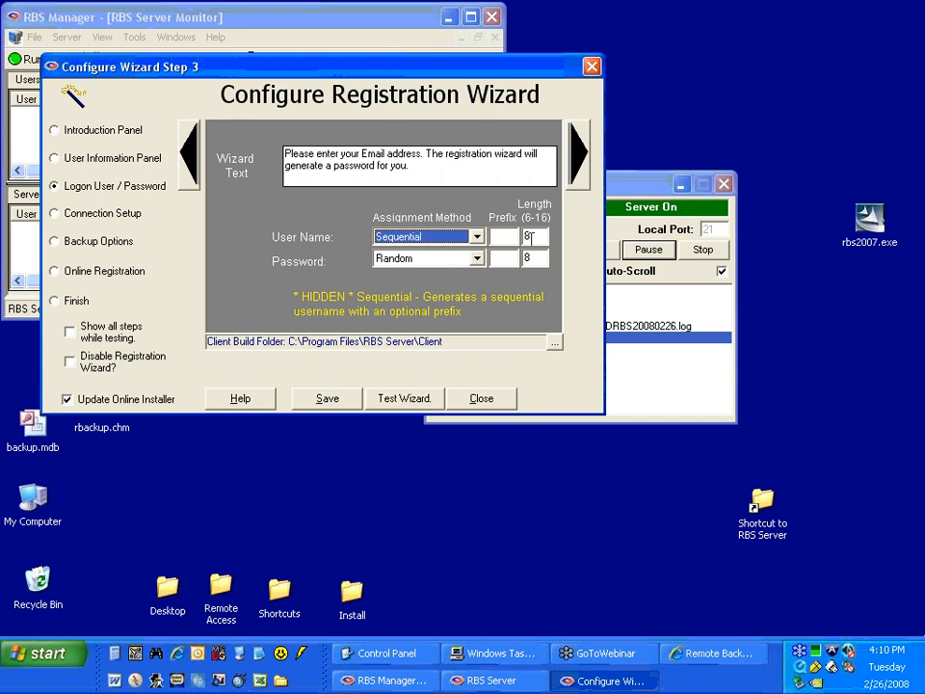
{"action": "left_click", "coordinate": [423, 237]}
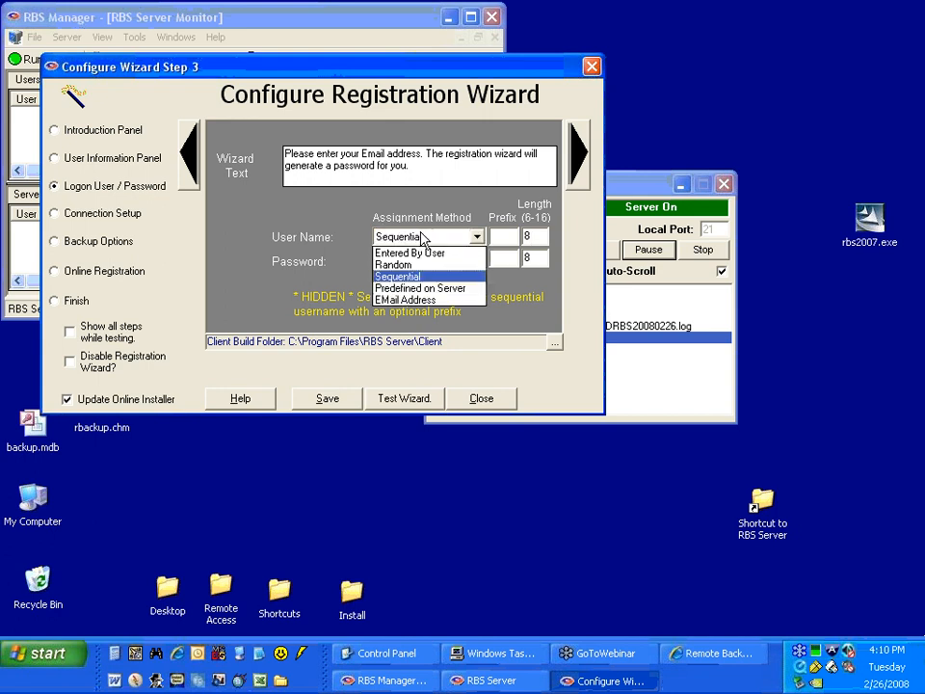
{"action": "left_click", "coordinate": [416, 288]}
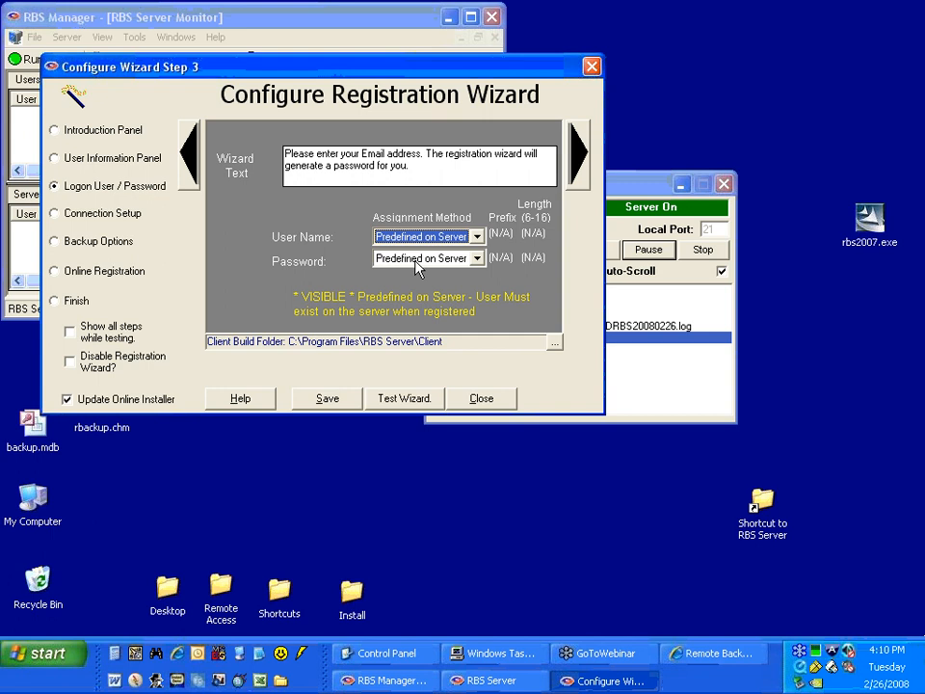
{"action": "left_click", "coordinate": [422, 238]}
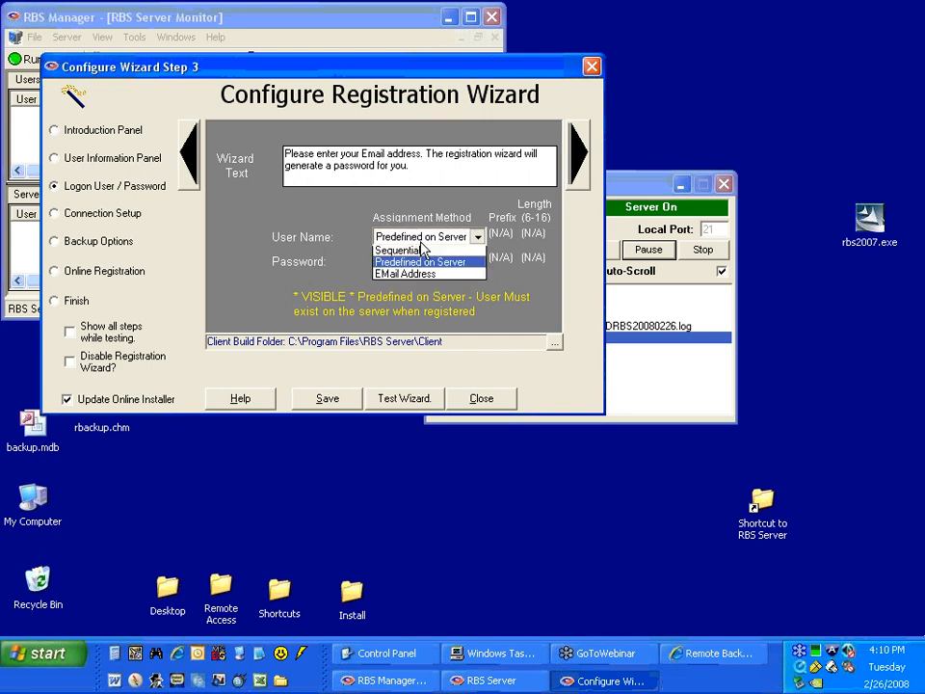
{"action": "left_click", "coordinate": [416, 301]}
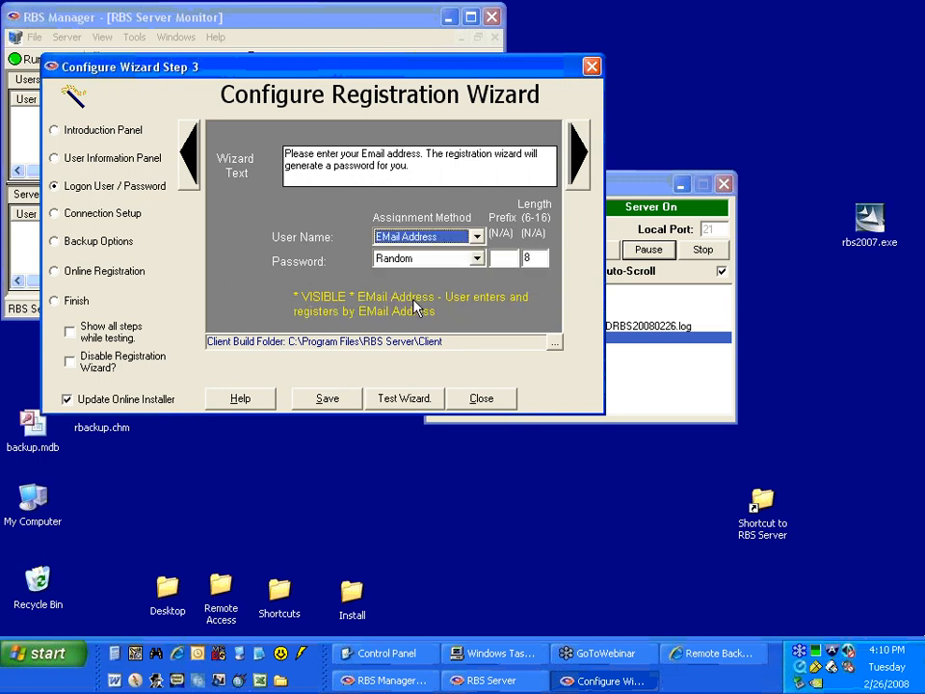
Set the user name assignment method to Entered By User and select the logon panel's wizard text.
{"action": "left_click", "coordinate": [406, 239]}
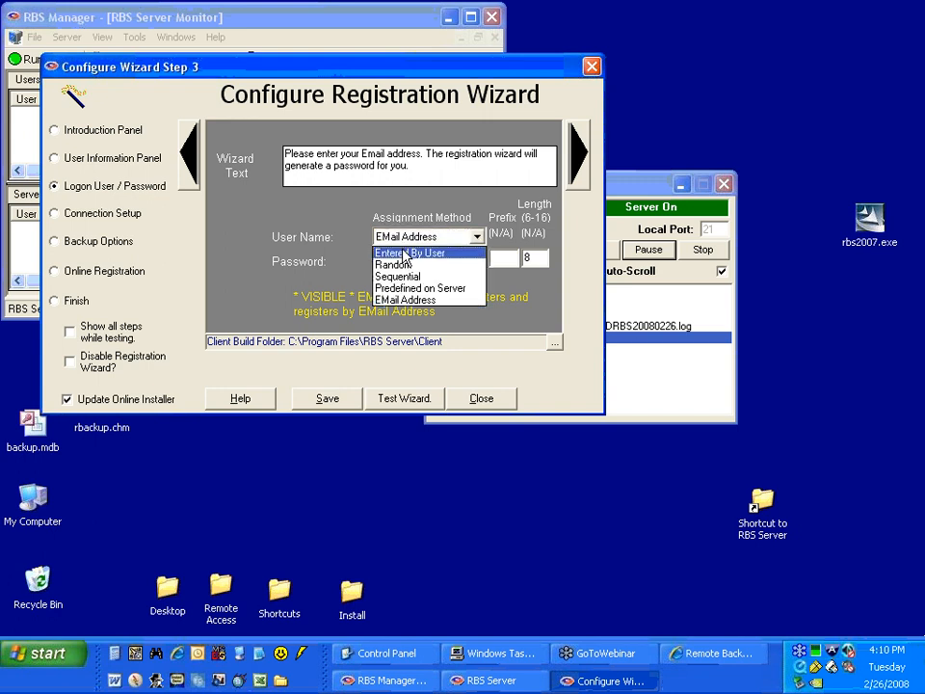
{"action": "left_click", "coordinate": [405, 253]}
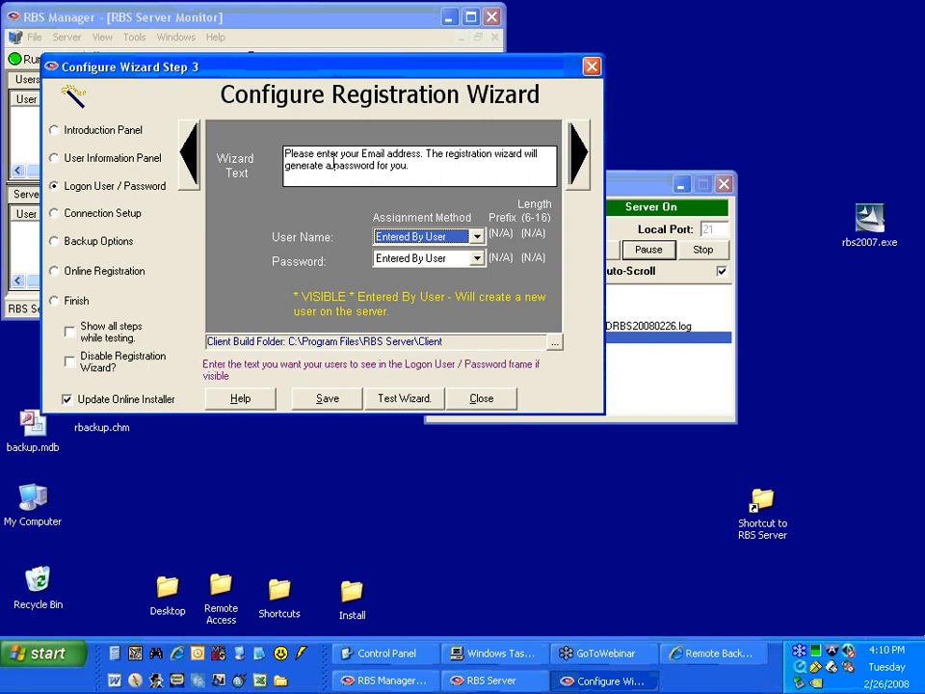
{"action": "left_click_drag", "start_coordinate": [430, 164], "coordinate": [284, 154]}
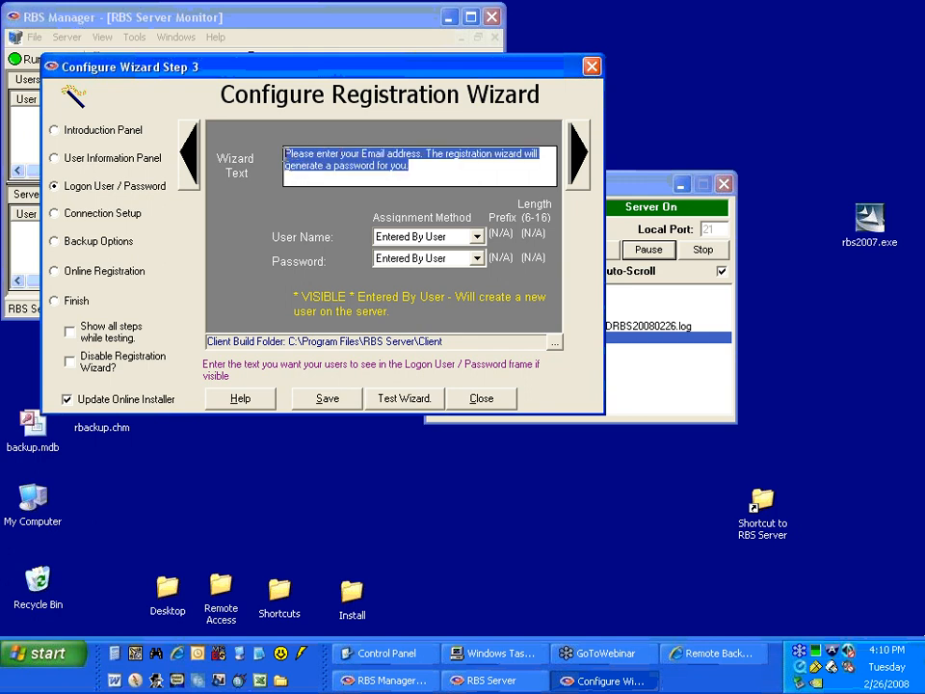
Examine the read-only RBS host server address and port in the registration wizard's Connection Setup.
{"action": "left_click", "coordinate": [114, 224]}
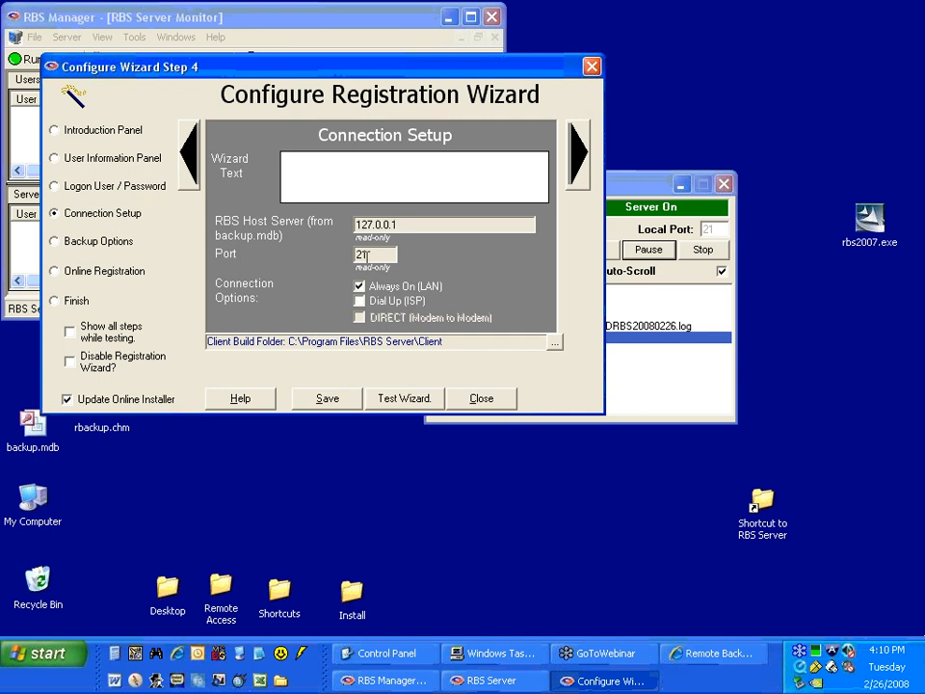
{"action": "left_click_drag", "start_coordinate": [398, 224], "coordinate": [362, 257]}
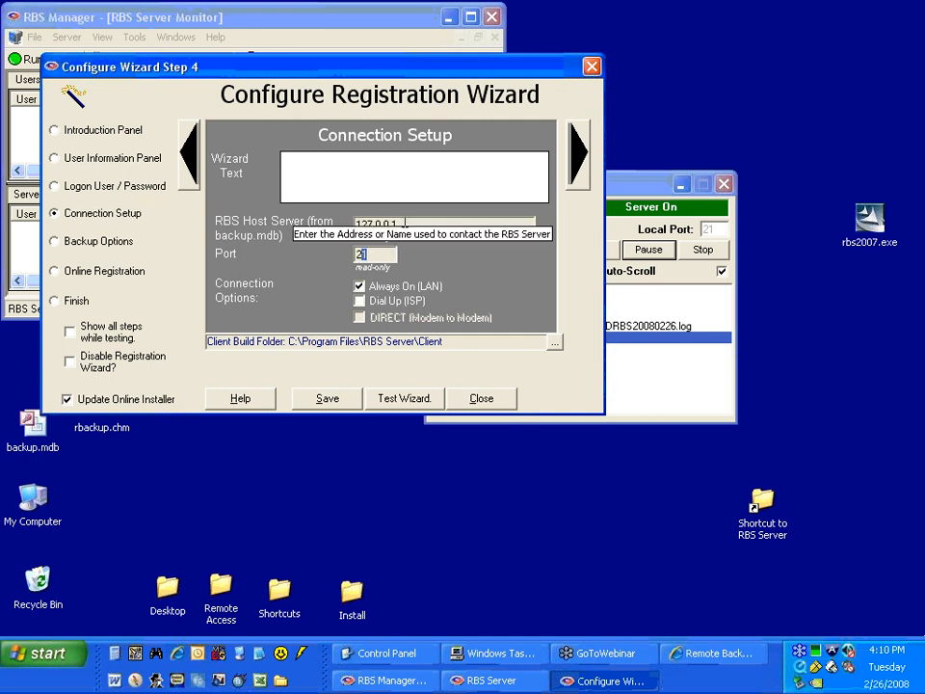
{"action": "left_click_drag", "start_coordinate": [396, 224], "coordinate": [356, 223]}
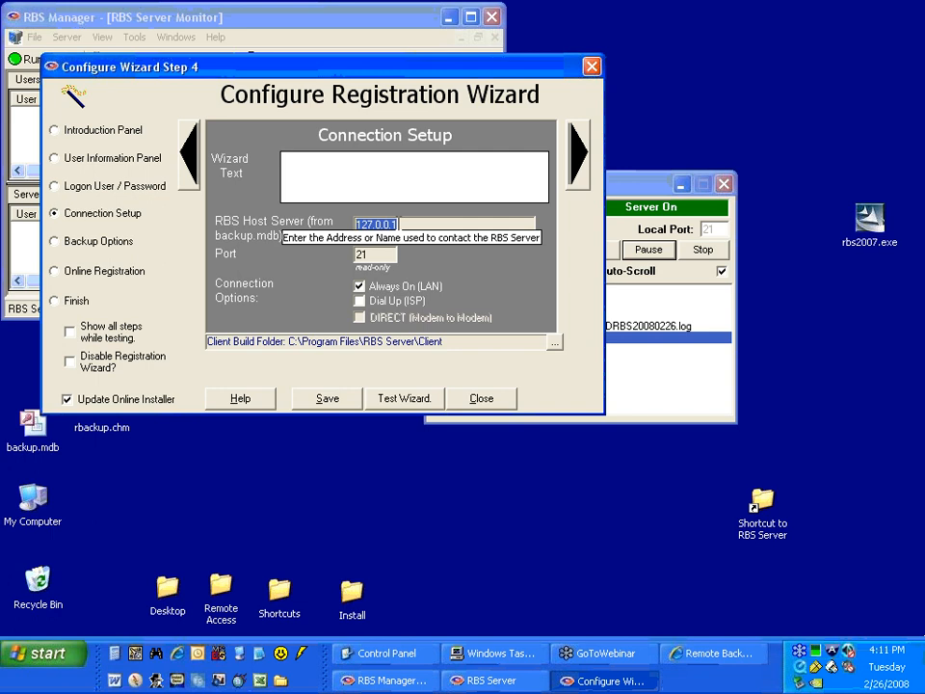
{"action": "key", "text": "Tab"}
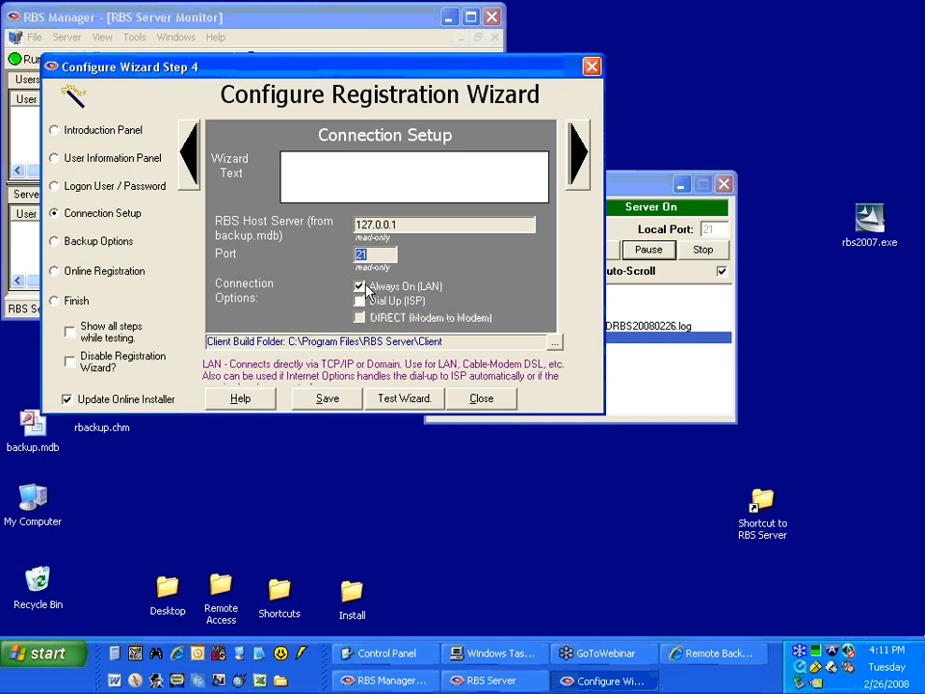
Examine the Backup Options settings, the Online Registration description and the text of the Finish panel.
{"action": "left_click", "coordinate": [100, 241]}
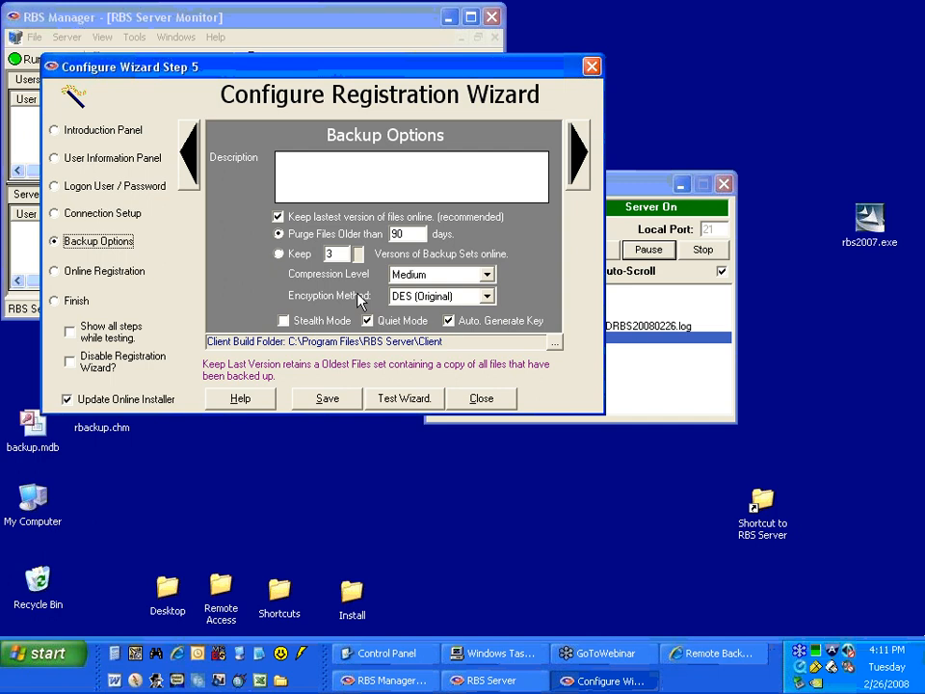
{"action": "left_click", "coordinate": [87, 272]}
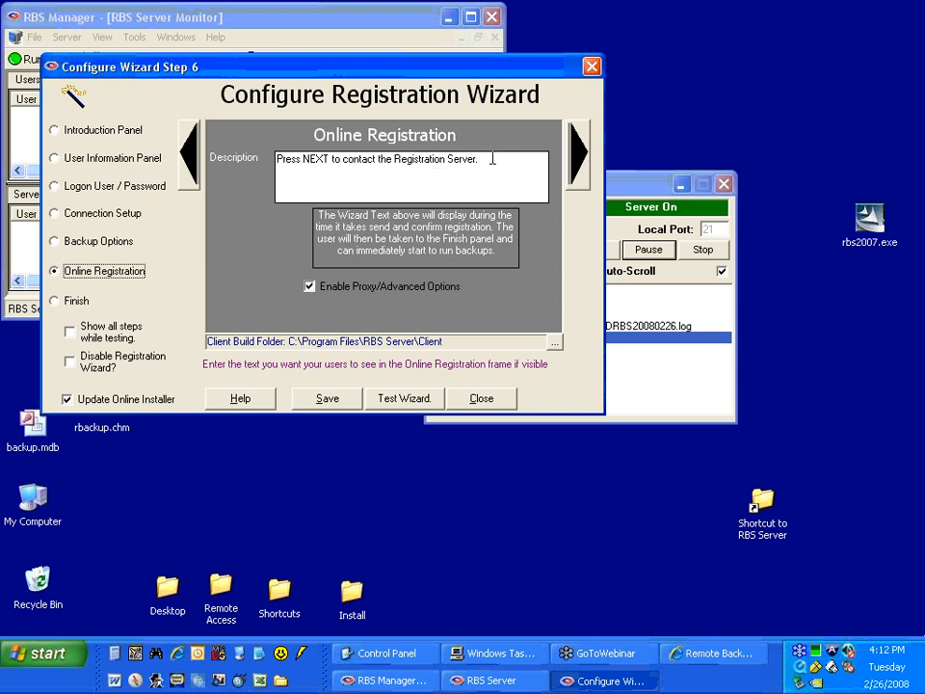
{"action": "left_click_drag", "start_coordinate": [486, 159], "coordinate": [218, 158]}
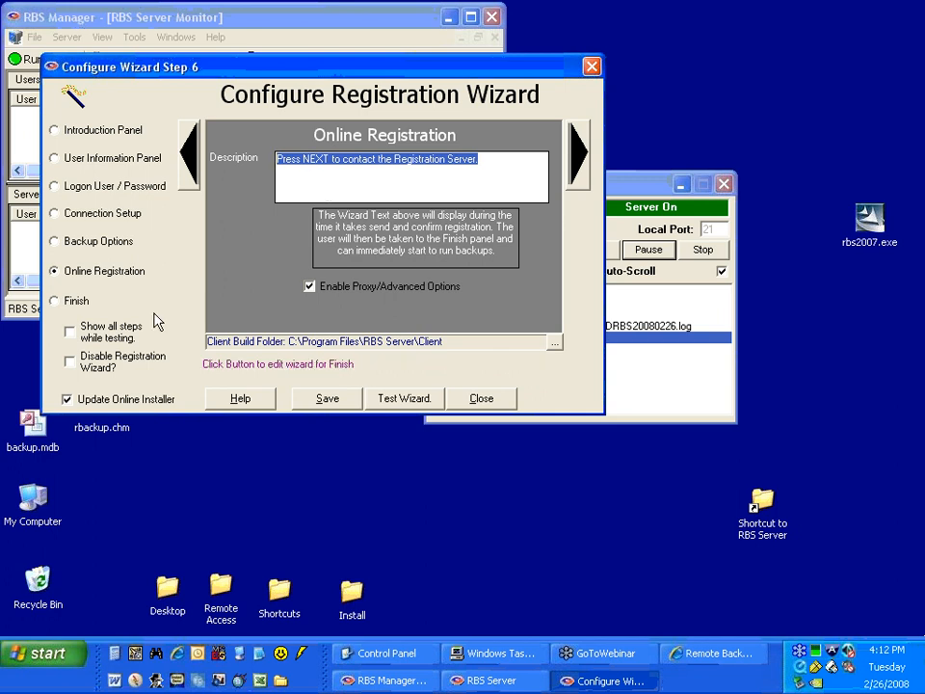
{"action": "left_click", "coordinate": [58, 301]}
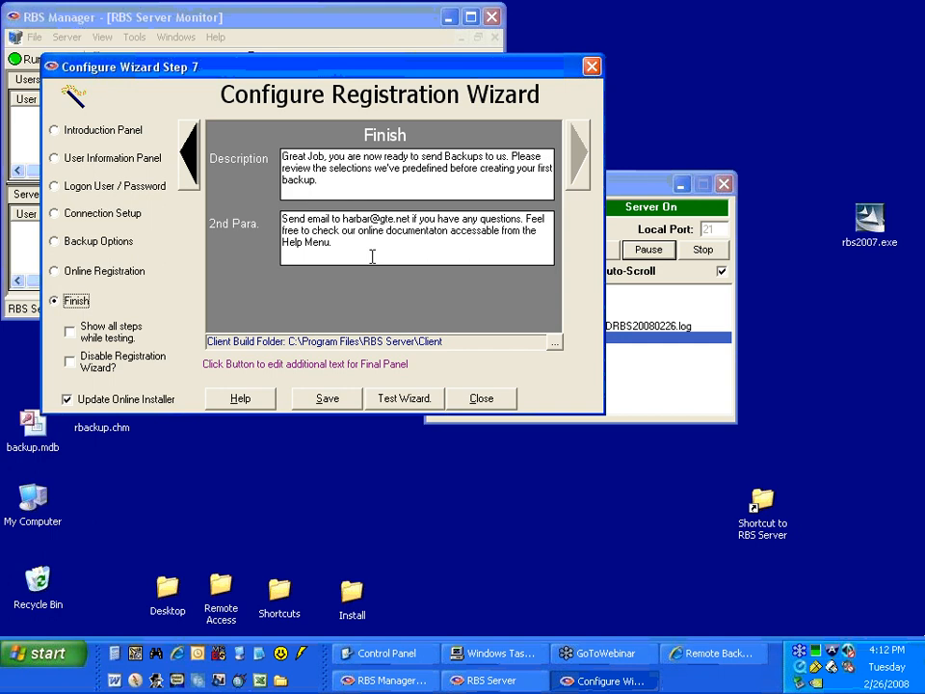
Save the registration wizard configuration and launch a test run of the wizard.
{"action": "left_click", "coordinate": [329, 401]}
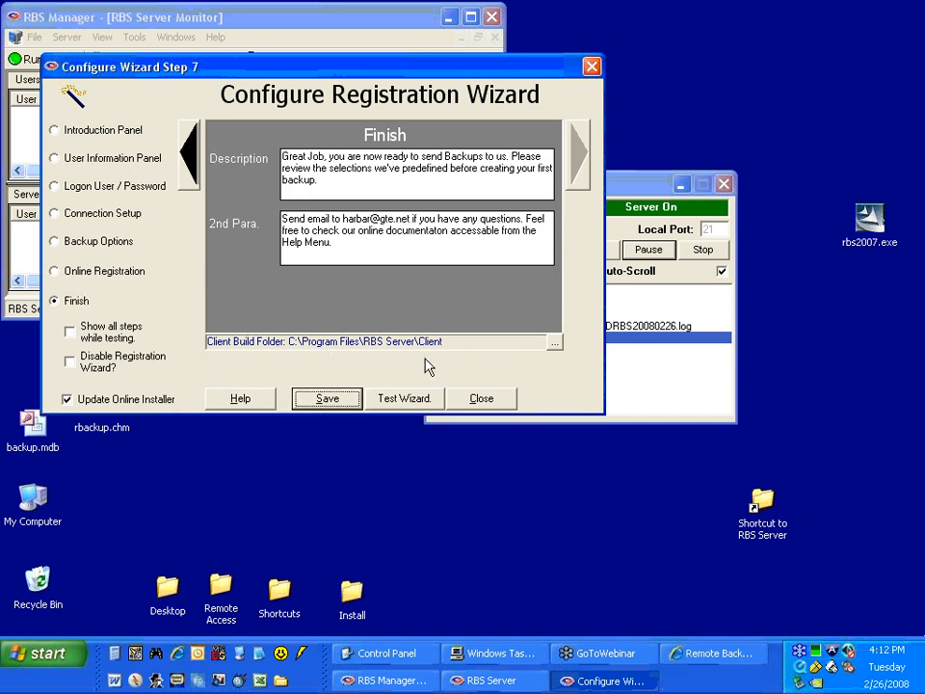
{"action": "left_click", "coordinate": [422, 402]}
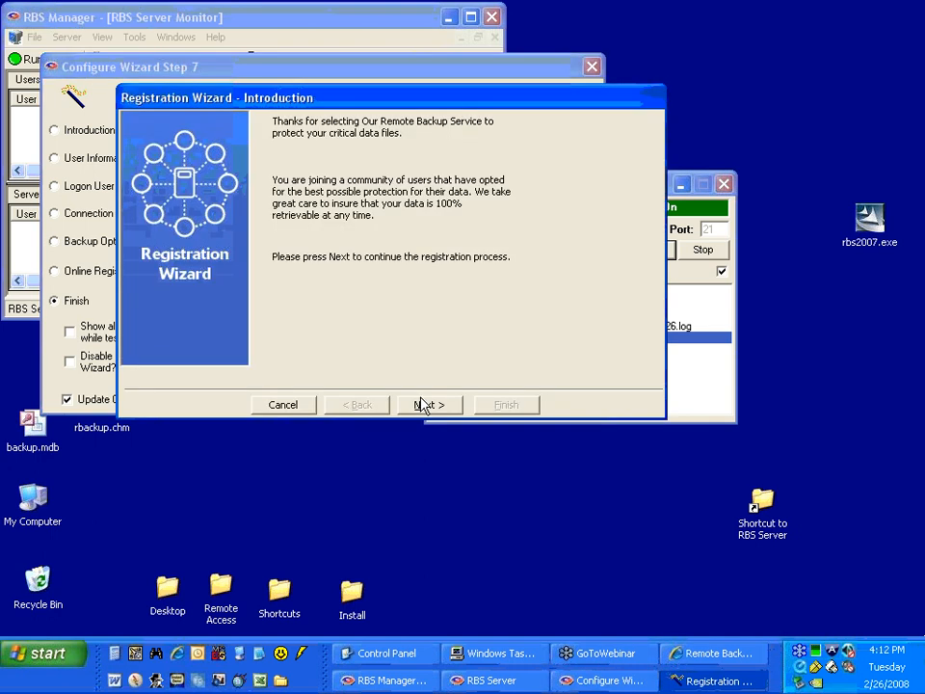
{"action": "left_click_drag", "start_coordinate": [378, 104], "coordinate": [340, 126]}
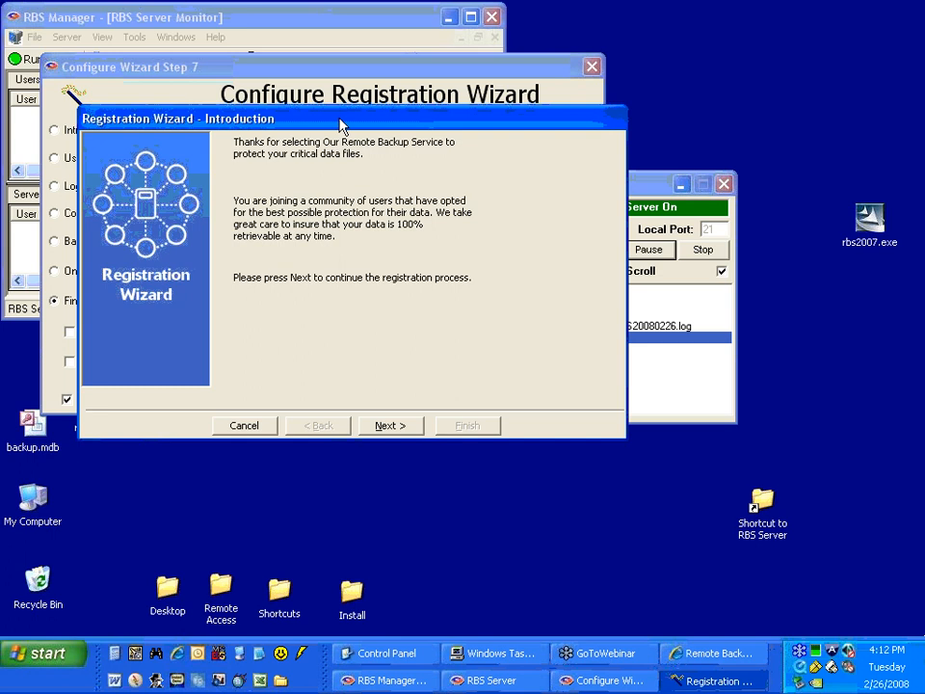
{"action": "left_click_drag", "start_coordinate": [340, 125], "coordinate": [330, 126]}
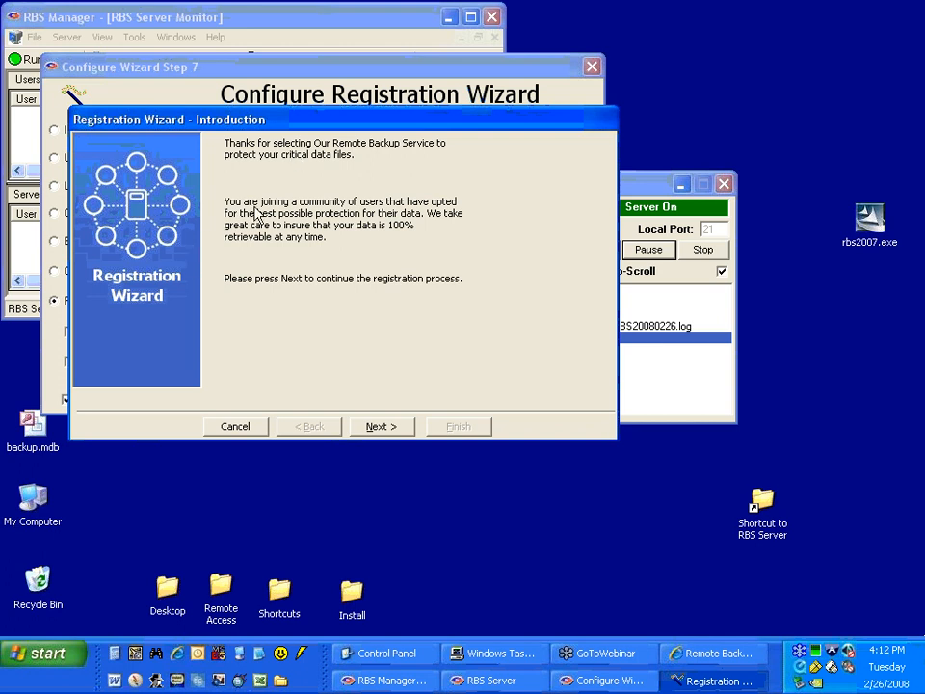
Proceed through the test wizard's introduction, contact information and login information pages to Online Registration, keeping the prefilled test values.
{"action": "left_click", "coordinate": [381, 426]}
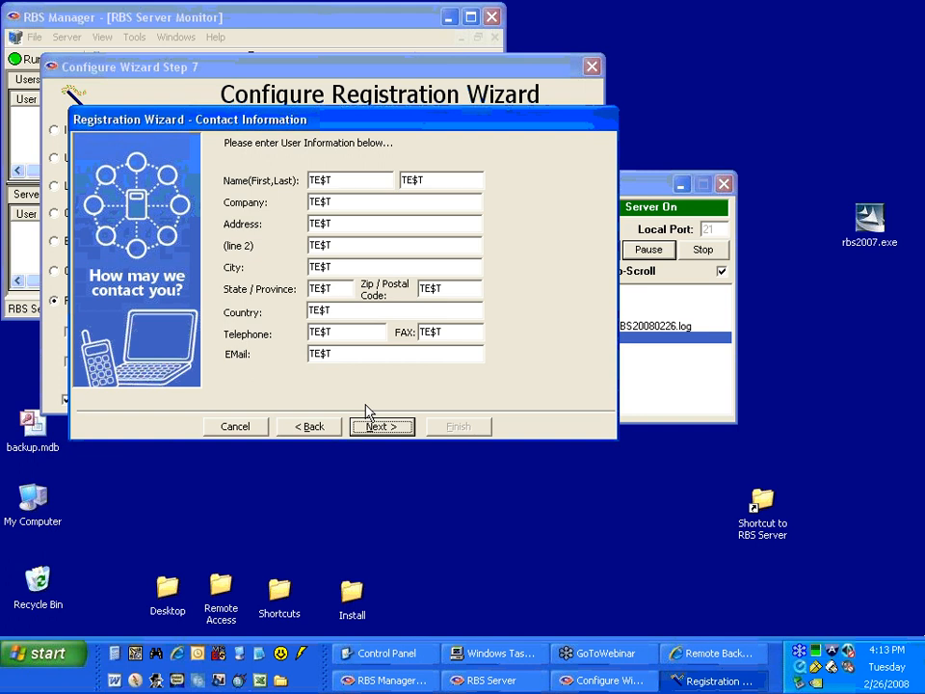
{"action": "double_click", "coordinate": [342, 183]}
{"action": "double_click", "coordinate": [345, 269]}
{"action": "left_click", "coordinate": [381, 427]}
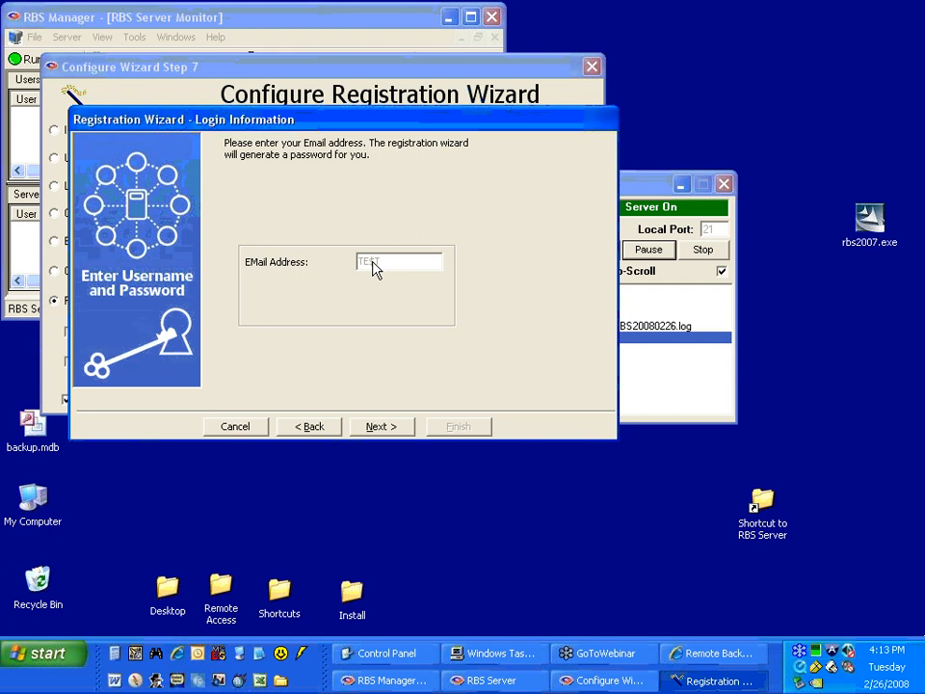
{"action": "left_click", "coordinate": [390, 433]}
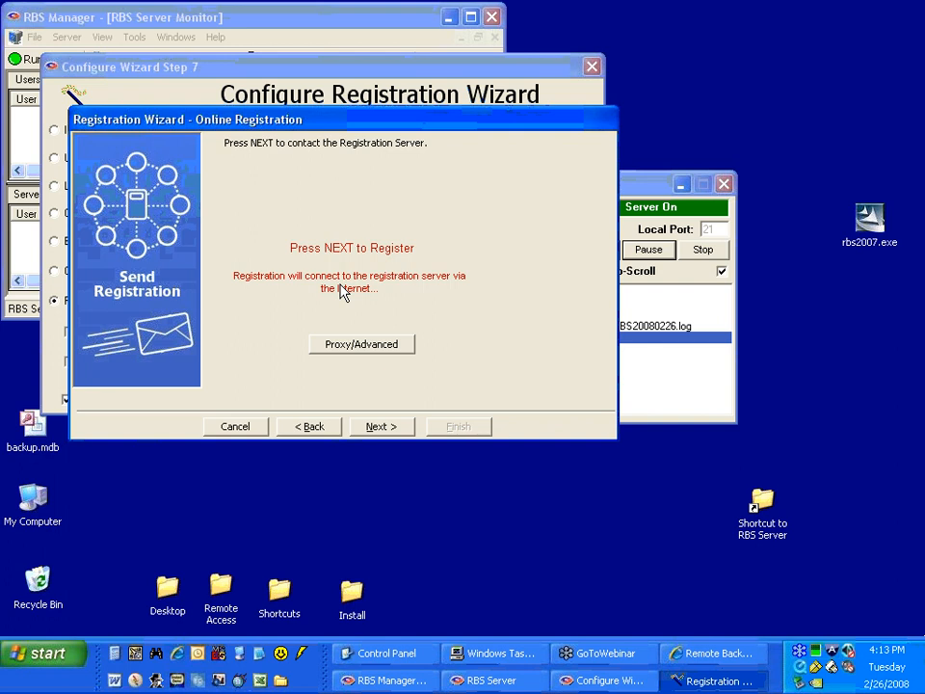
Submit the test registration to the registration server, acknowledge the test result and finish the wizard.
{"action": "left_click", "coordinate": [380, 428]}
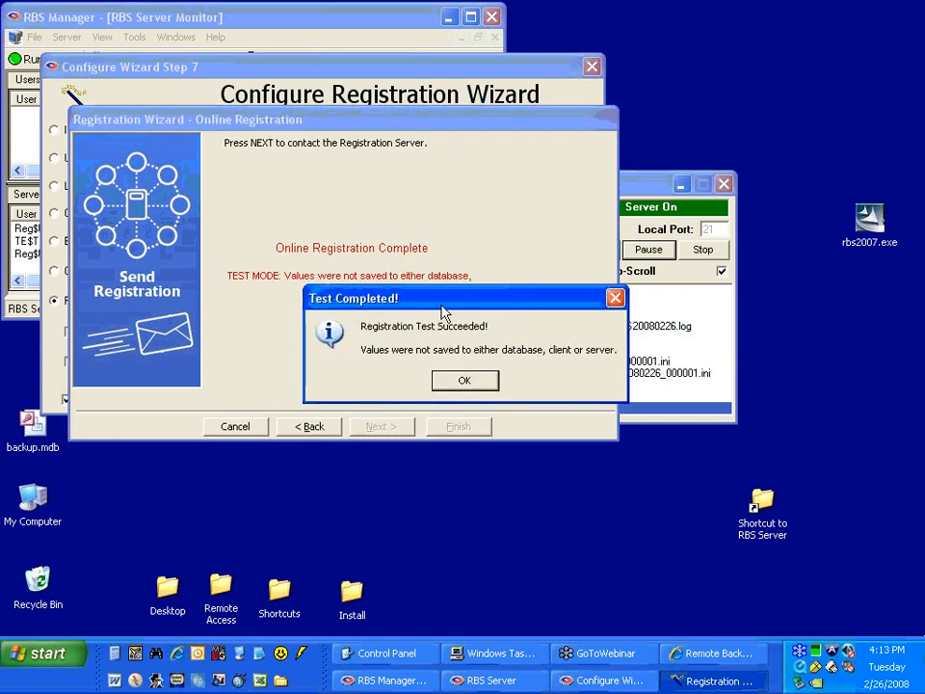
{"action": "left_click_drag", "start_coordinate": [443, 300], "coordinate": [354, 310]}
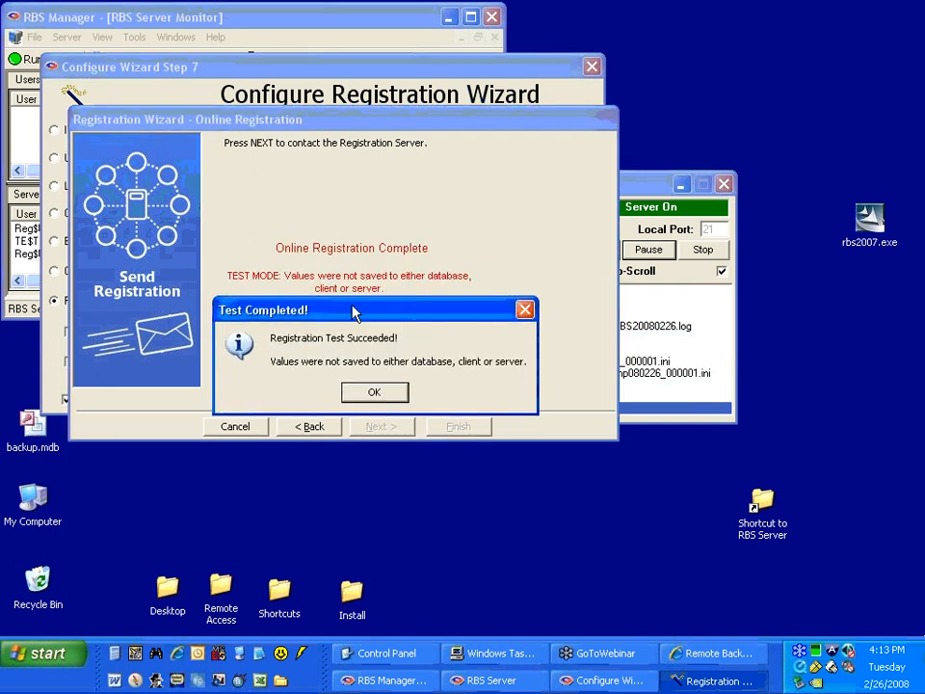
{"action": "left_click", "coordinate": [372, 393]}
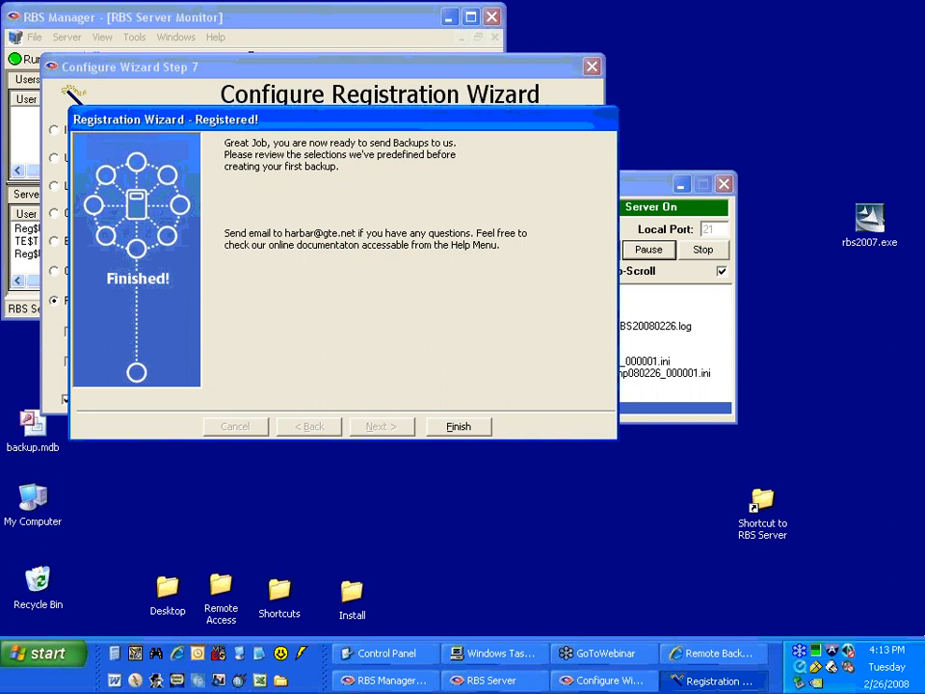
{"action": "left_click", "coordinate": [451, 426]}
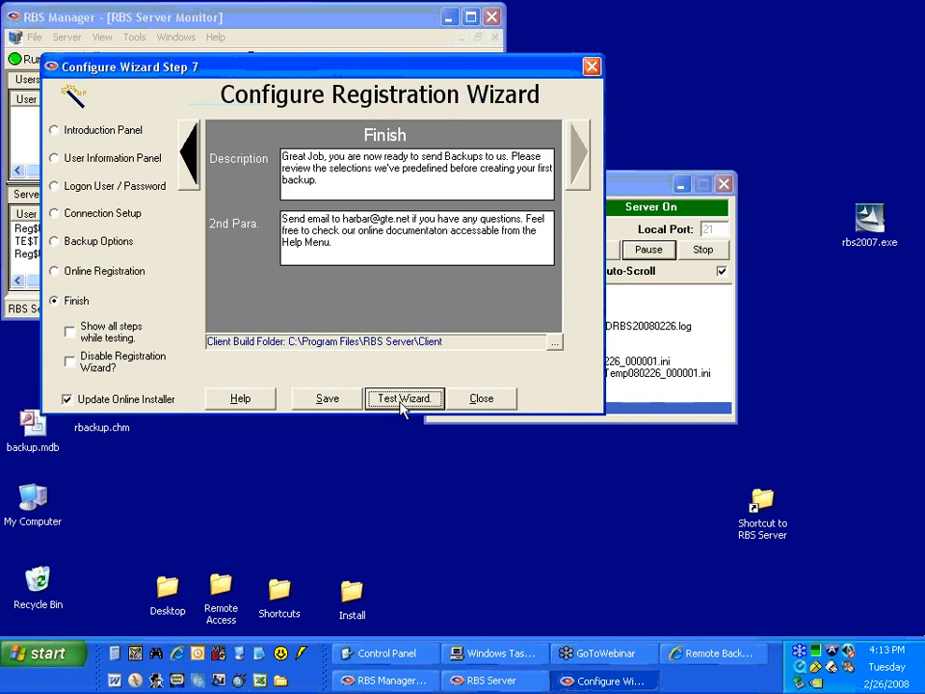
Run the registration wizard test again, accepting every page's prefilled values and submitting the registration.
{"action": "left_click", "coordinate": [403, 407]}
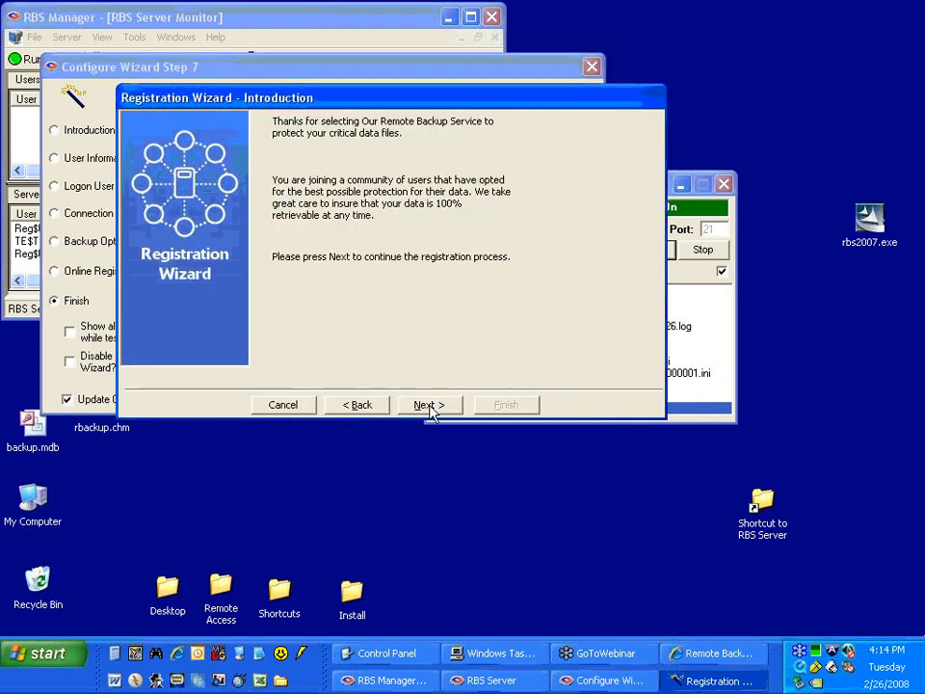
{"action": "left_click", "coordinate": [424, 407]}
{"action": "left_click", "coordinate": [430, 408]}
{"action": "left_click", "coordinate": [429, 409]}
{"action": "left_click", "coordinate": [424, 405]}
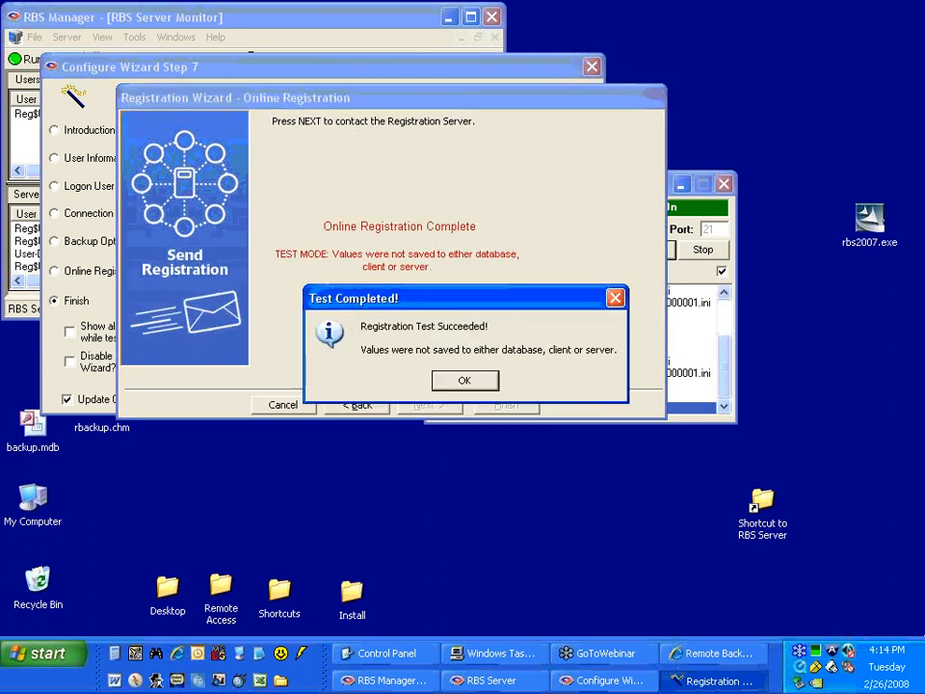
Acknowledge the registration test result, finish the test wizard and close the registration wizard configuration.
{"action": "left_click", "coordinate": [464, 379]}
{"action": "left_click", "coordinate": [503, 405]}
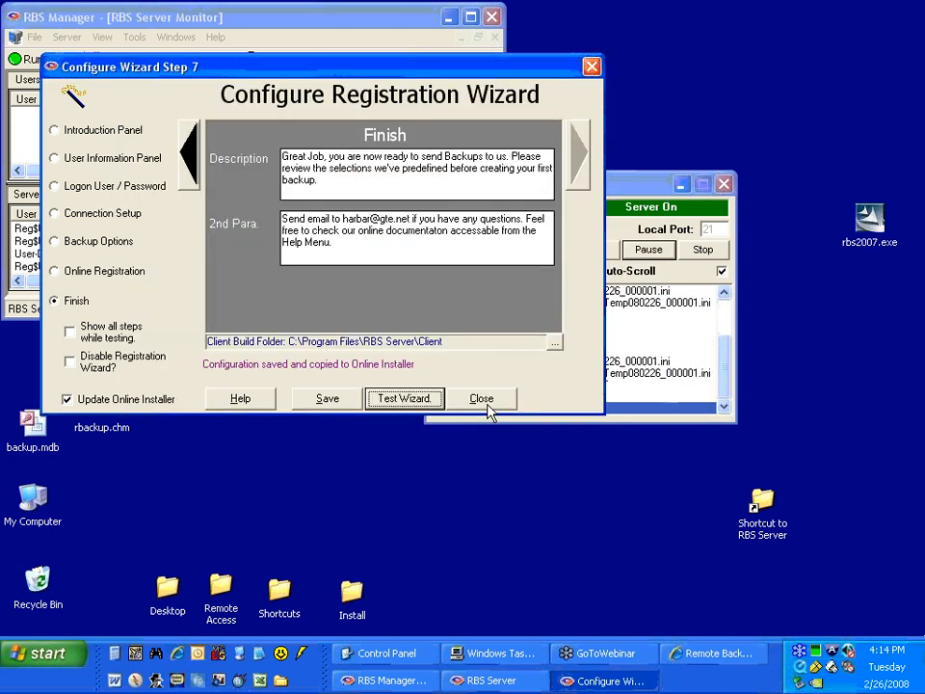
{"action": "left_click", "coordinate": [480, 398]}
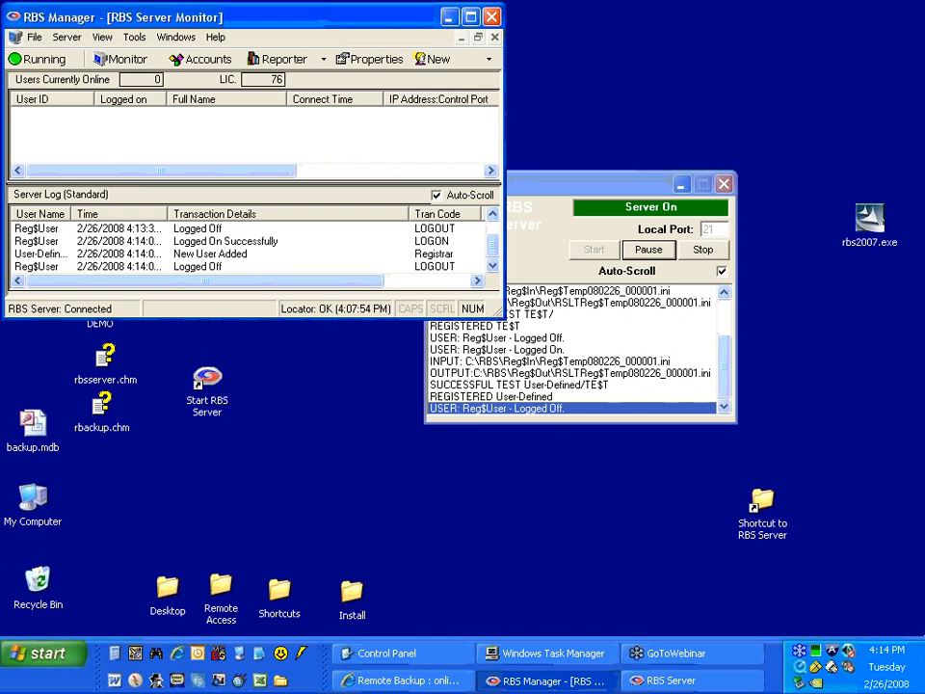
Review the RBS Preferences and Manager Preferences in the server properties, including the RBS Registrar option, and accept them.
{"action": "left_click", "coordinate": [357, 62]}
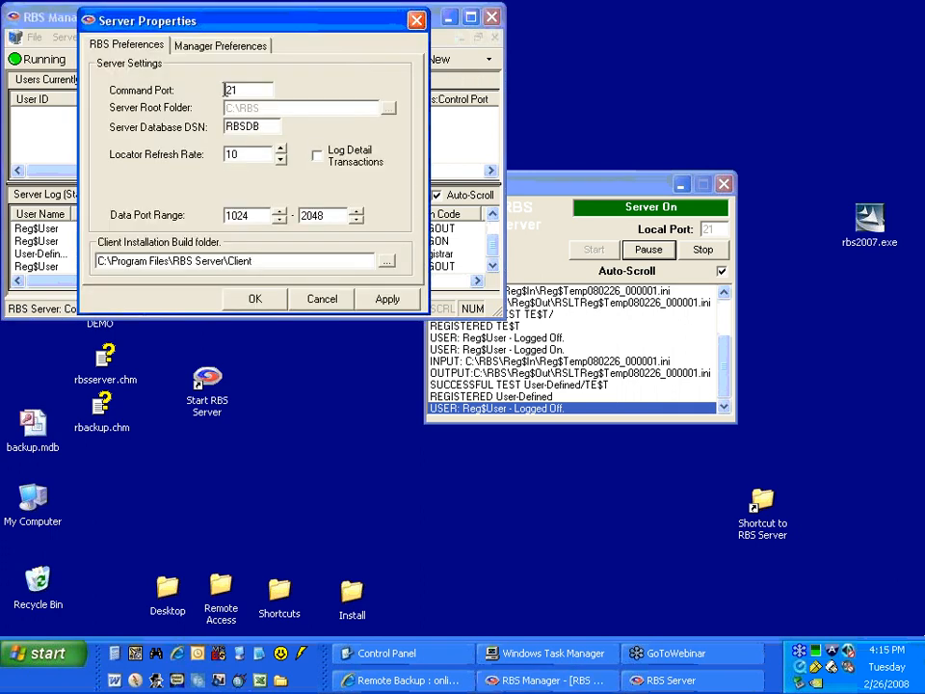
{"action": "left_click", "coordinate": [209, 48]}
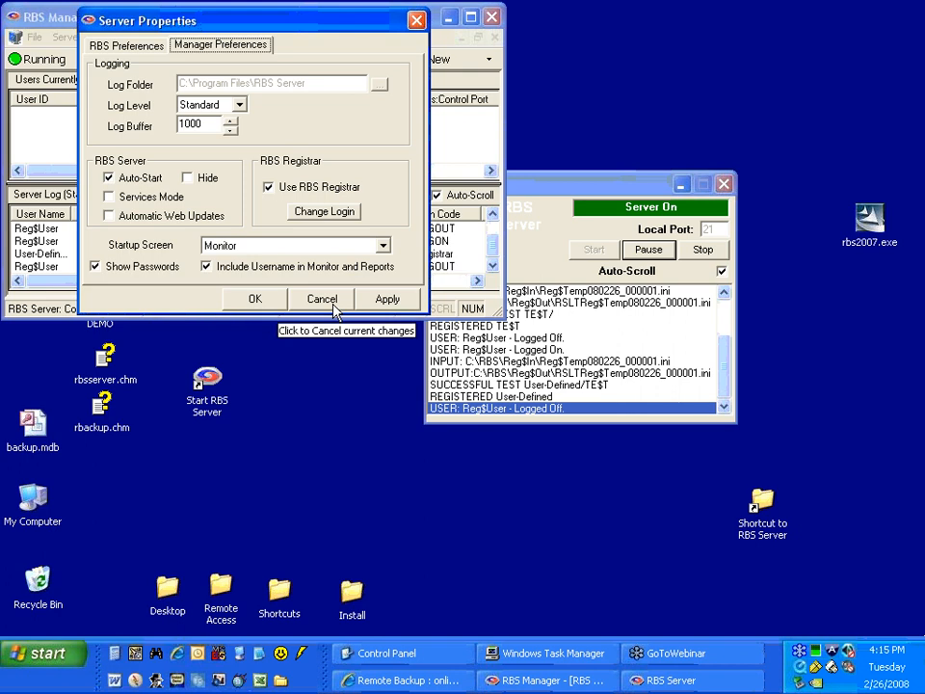
{"action": "left_click", "coordinate": [255, 299]}
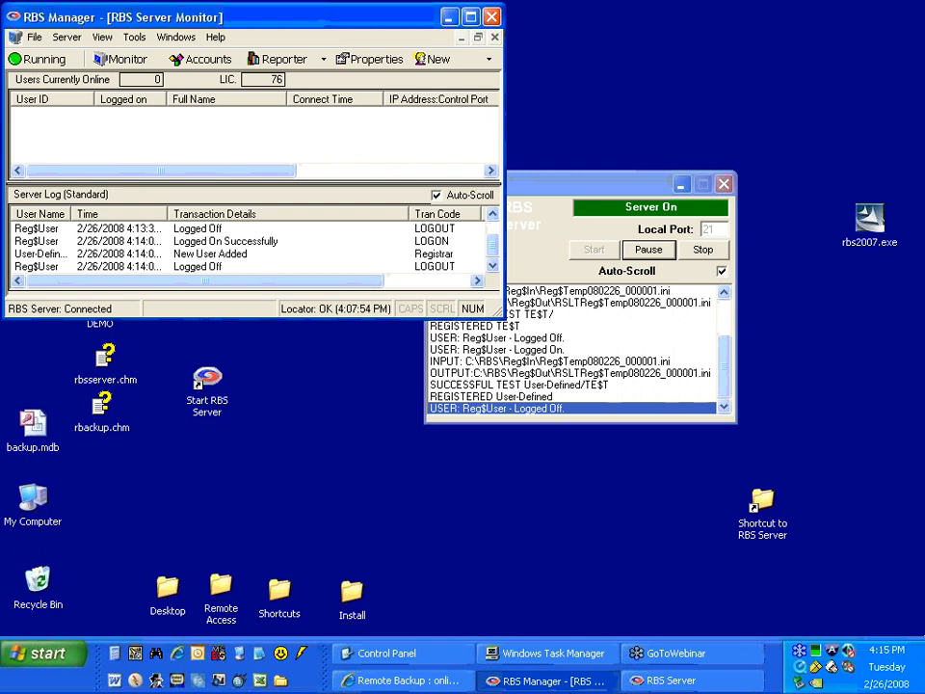
Open the RBS Server program folder from its desktop shortcut, browse to Web\OnlineInstaller and widen the Name column.
{"action": "left_click_drag", "start_coordinate": [591, 192], "coordinate": [400, 217]}
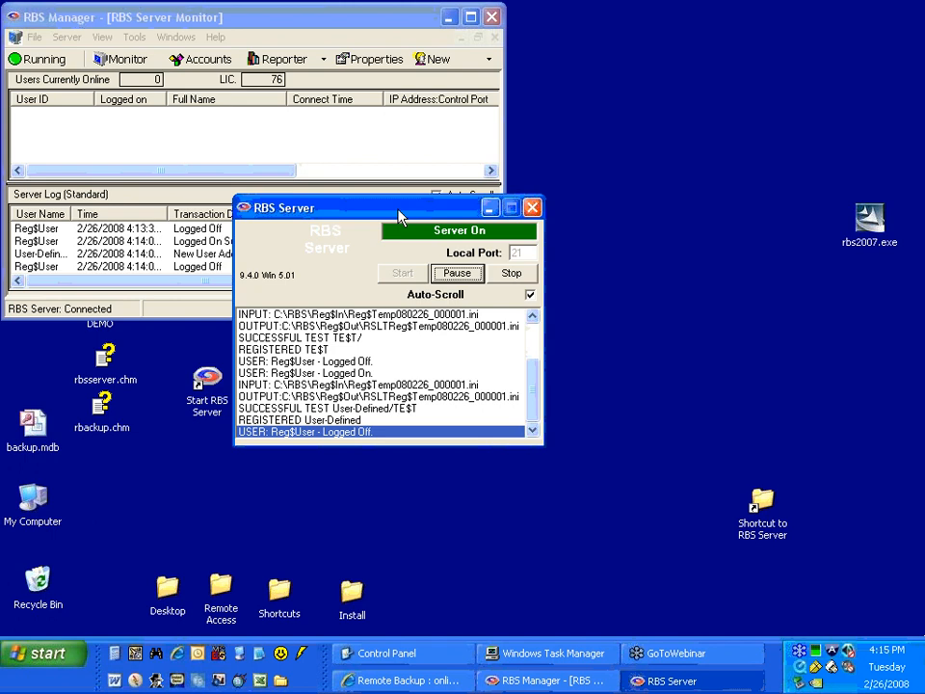
{"action": "left_click_drag", "start_coordinate": [399, 216], "coordinate": [425, 204]}
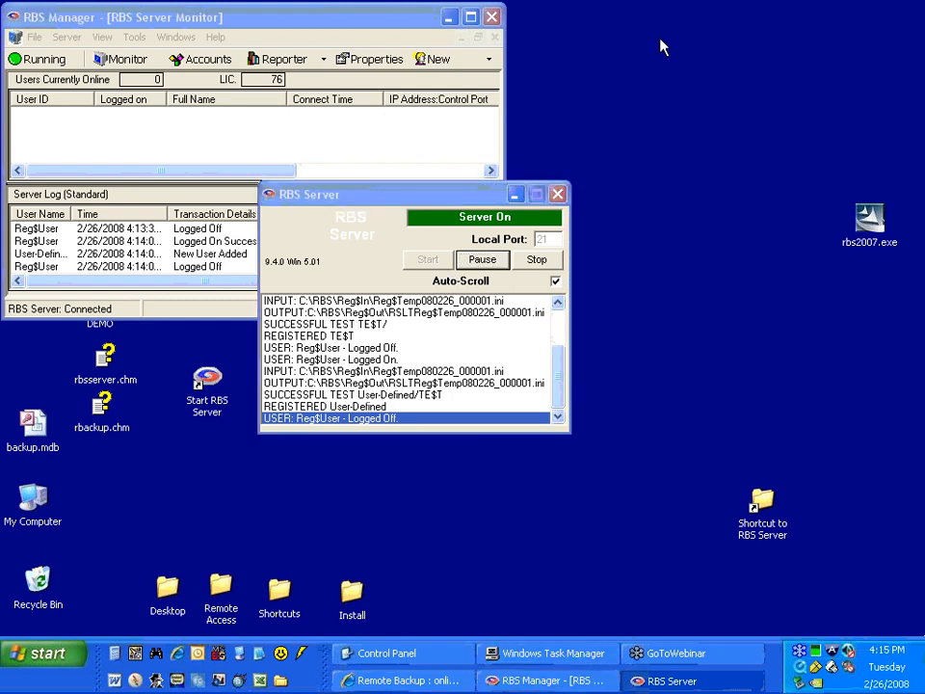
{"action": "double_click", "coordinate": [759, 501]}
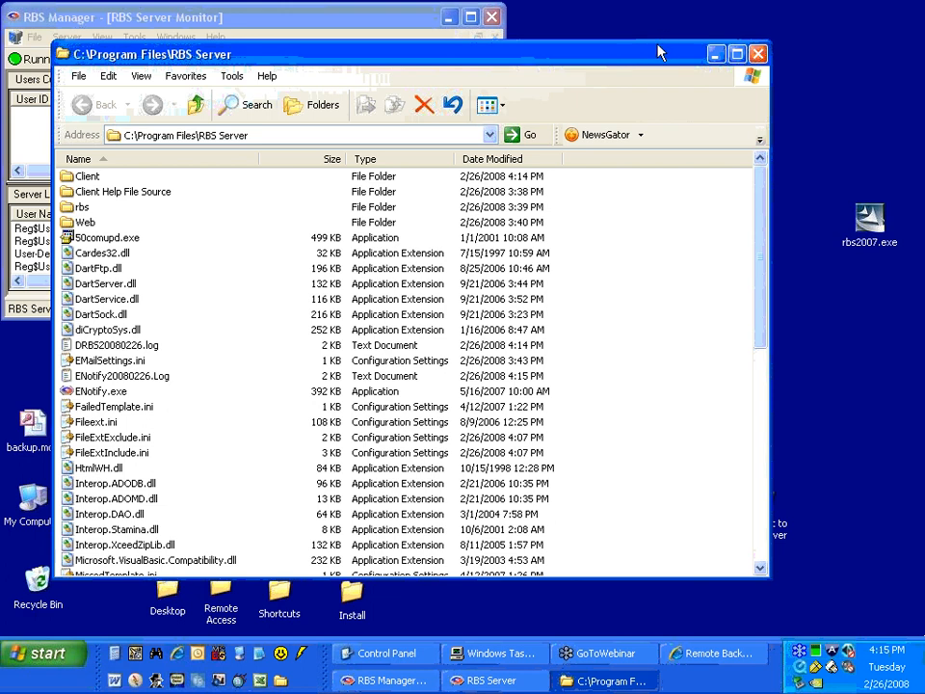
{"action": "left_click_drag", "start_coordinate": [444, 57], "coordinate": [416, 62]}
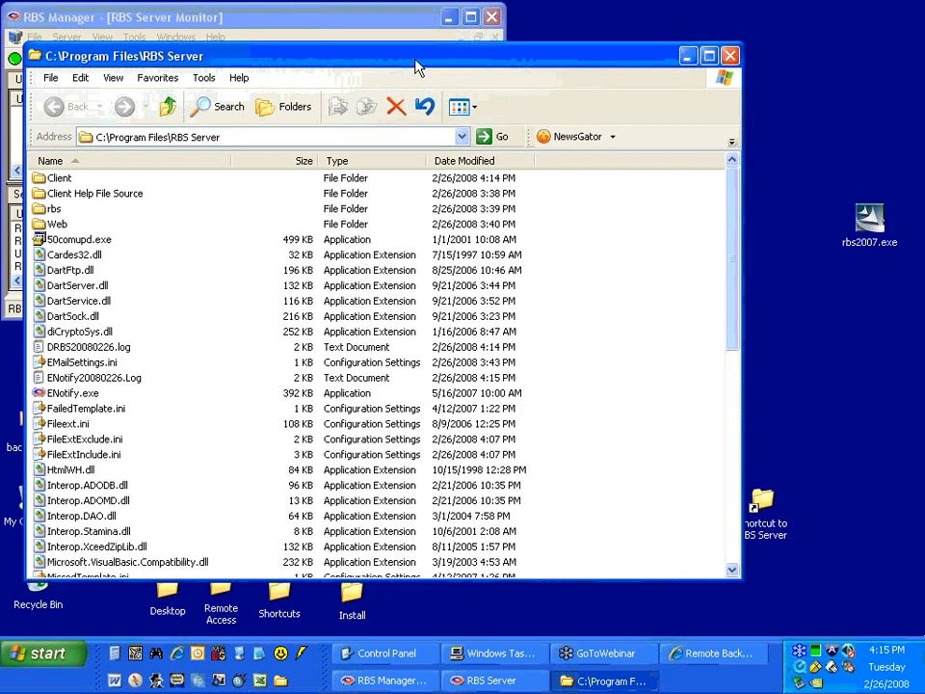
{"action": "left_click", "coordinate": [59, 225]}
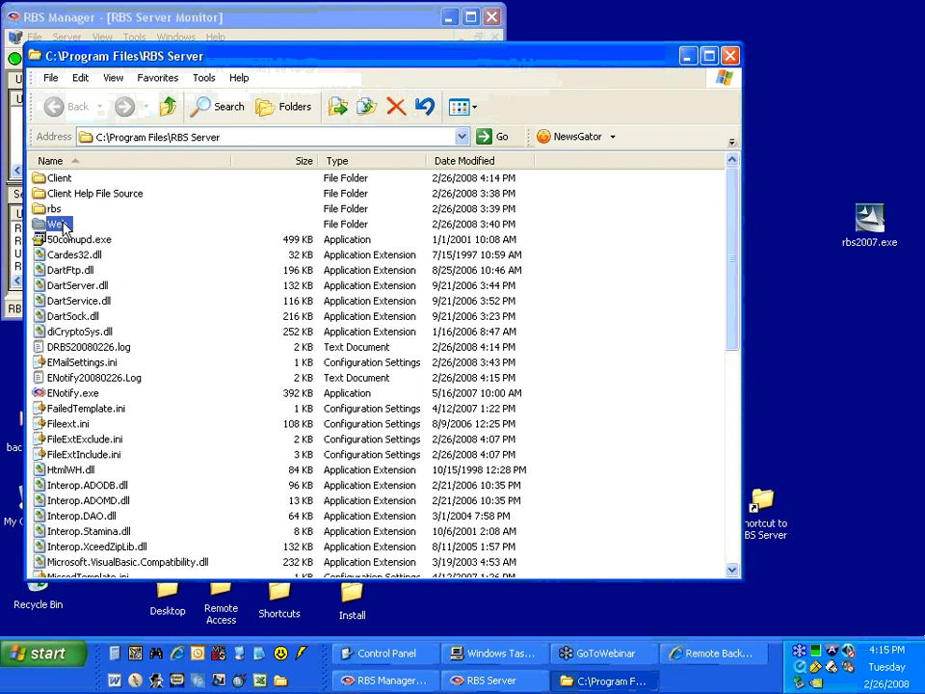
{"action": "double_click", "coordinate": [60, 225]}
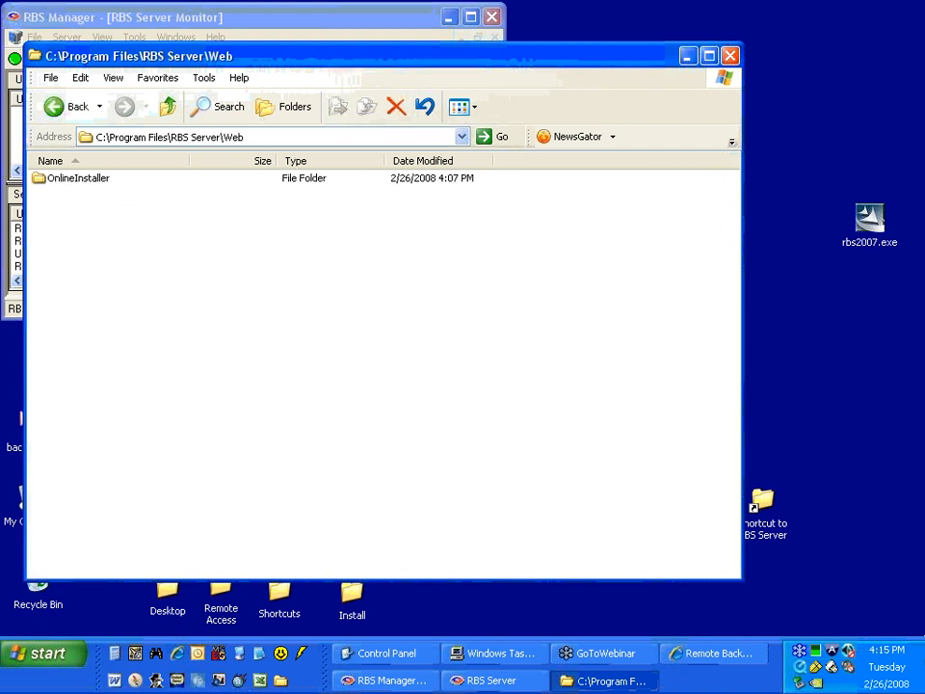
{"action": "double_click", "coordinate": [83, 180]}
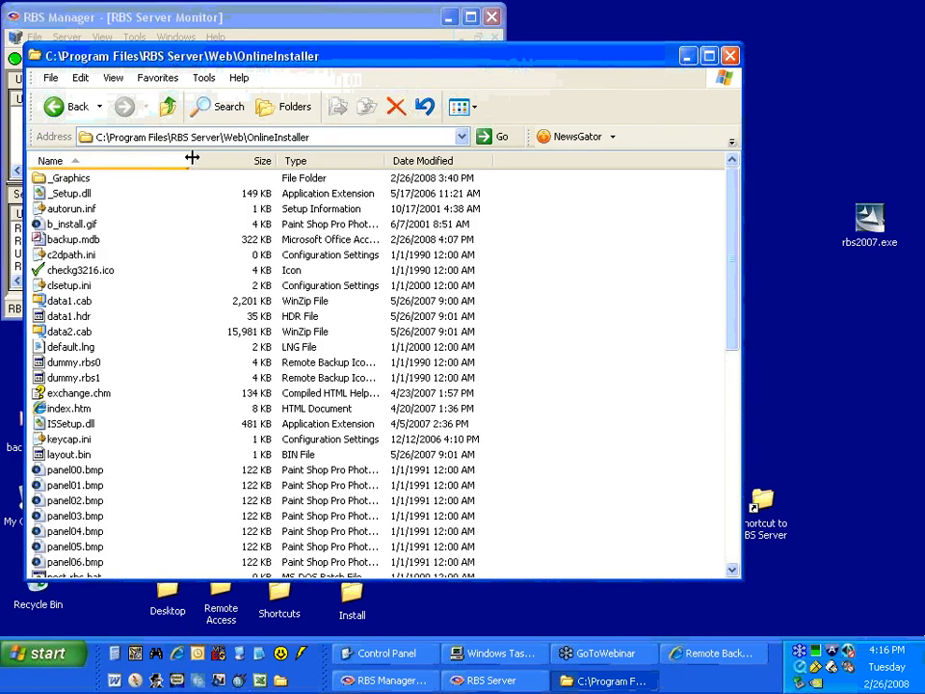
{"action": "left_click_drag", "start_coordinate": [190, 158], "coordinate": [242, 154]}
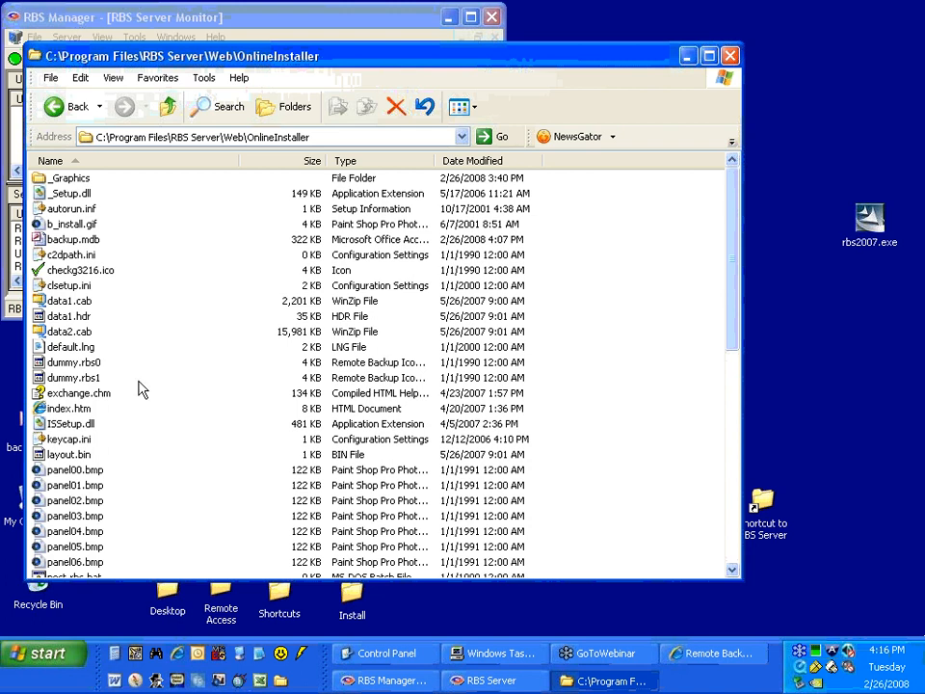
Open the OnlineInstaller folder's index.htm in the web browser.
{"action": "left_click", "coordinate": [84, 413]}
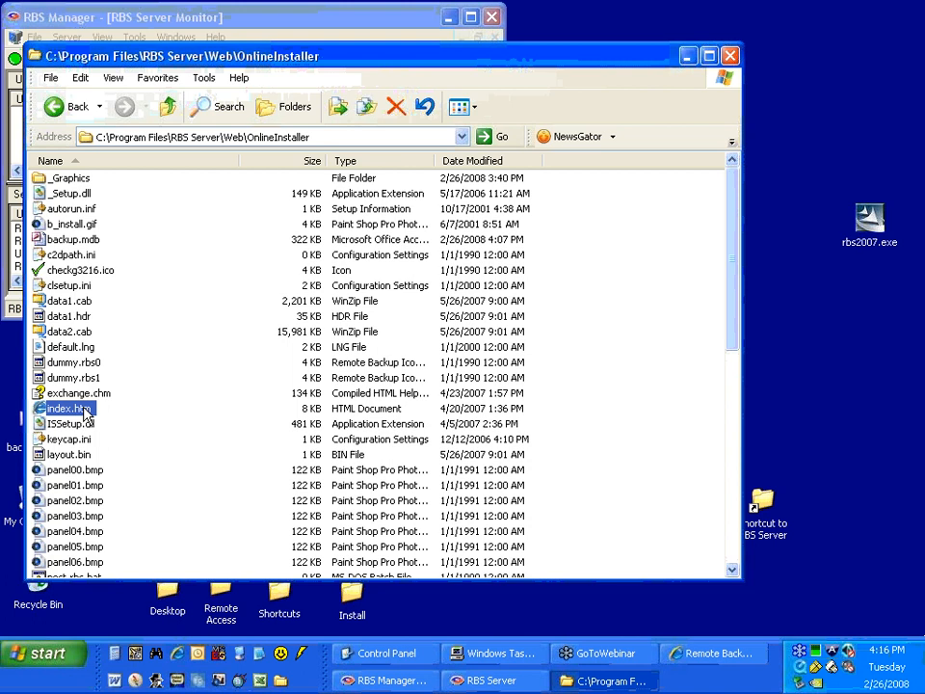
{"action": "left_click", "coordinate": [490, 680]}
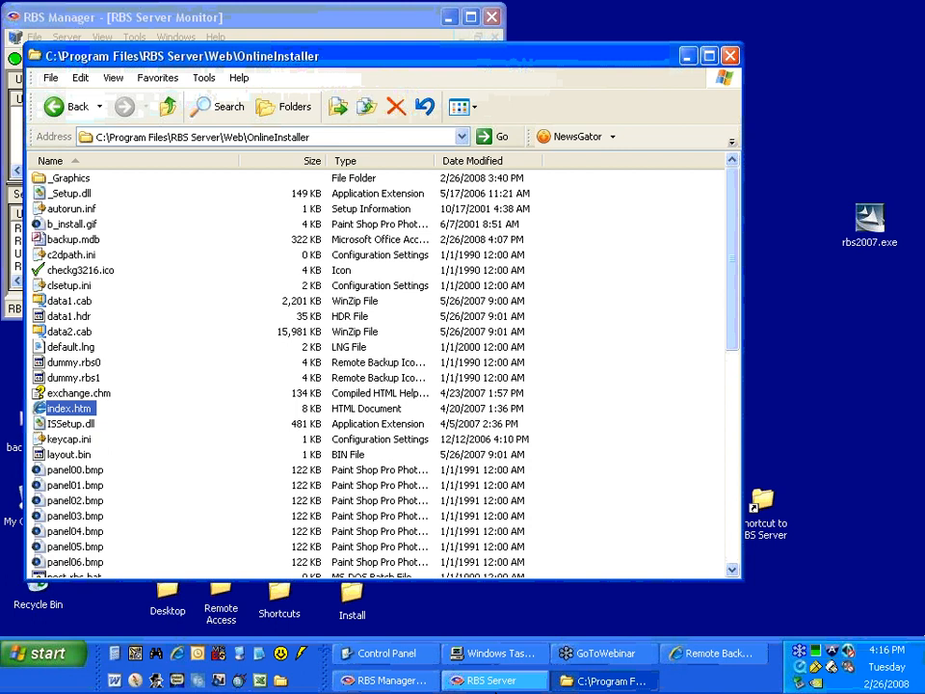
{"action": "double_click", "coordinate": [64, 410]}
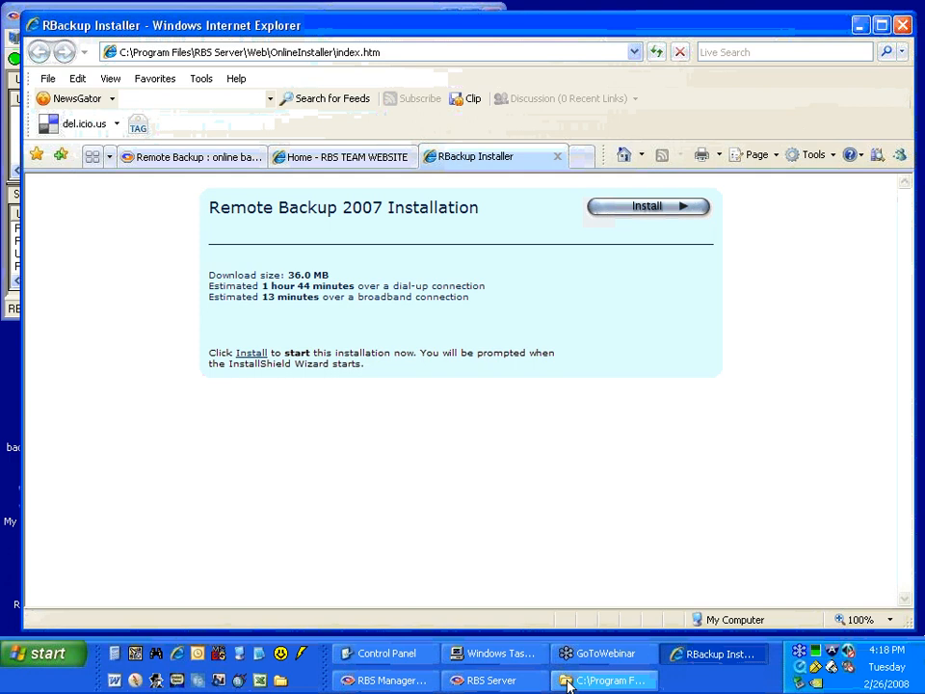
Return to the file listing, examine the OnlineInstaller folder inside Web, and minimize the folder and browser windows.
{"action": "left_click", "coordinate": [568, 682]}
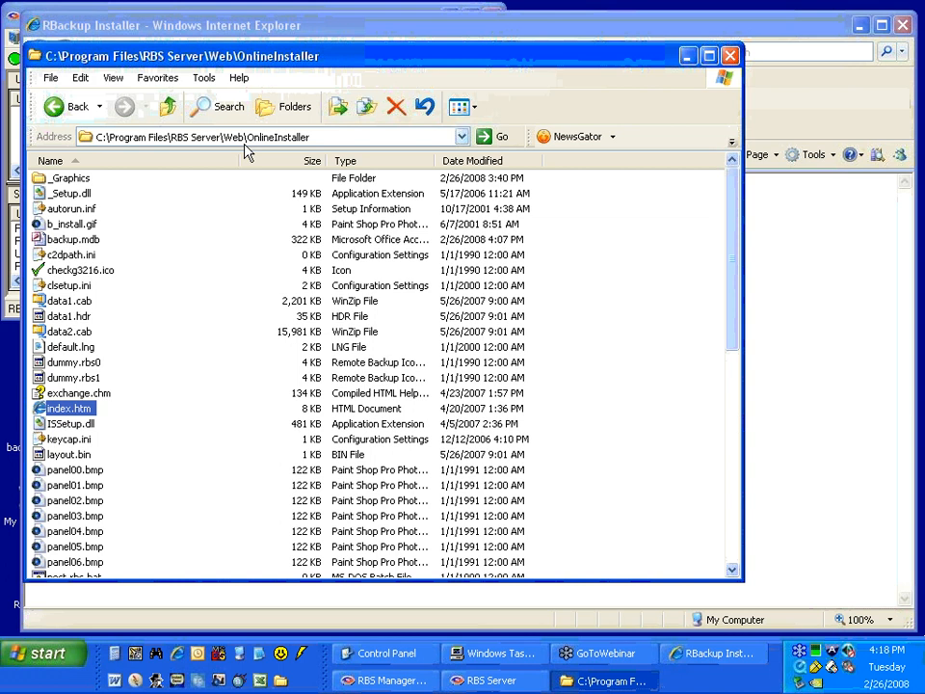
{"action": "left_click", "coordinate": [56, 106]}
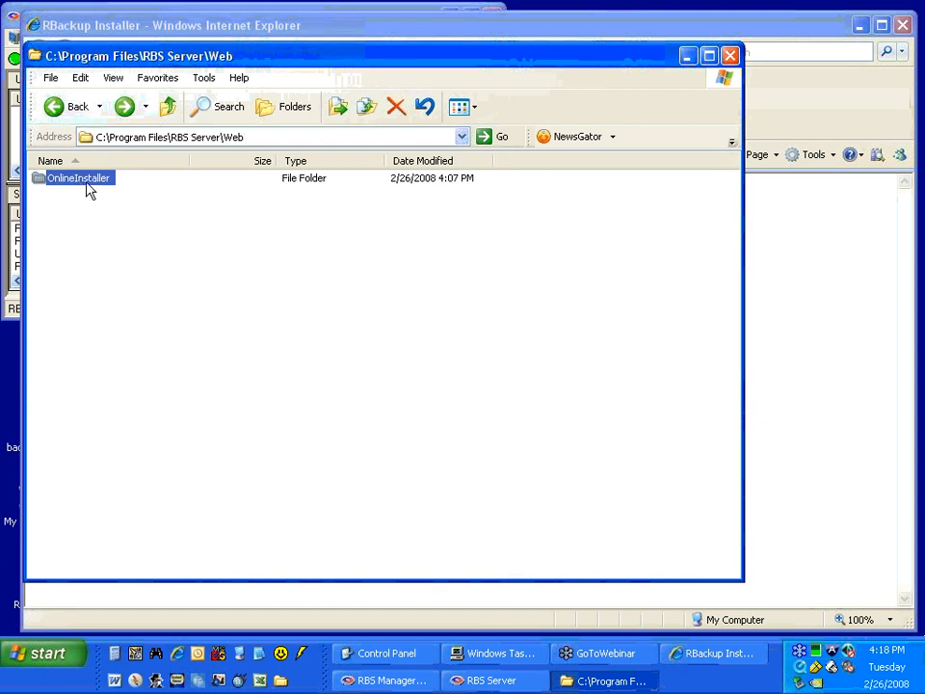
{"action": "left_click", "coordinate": [124, 107]}
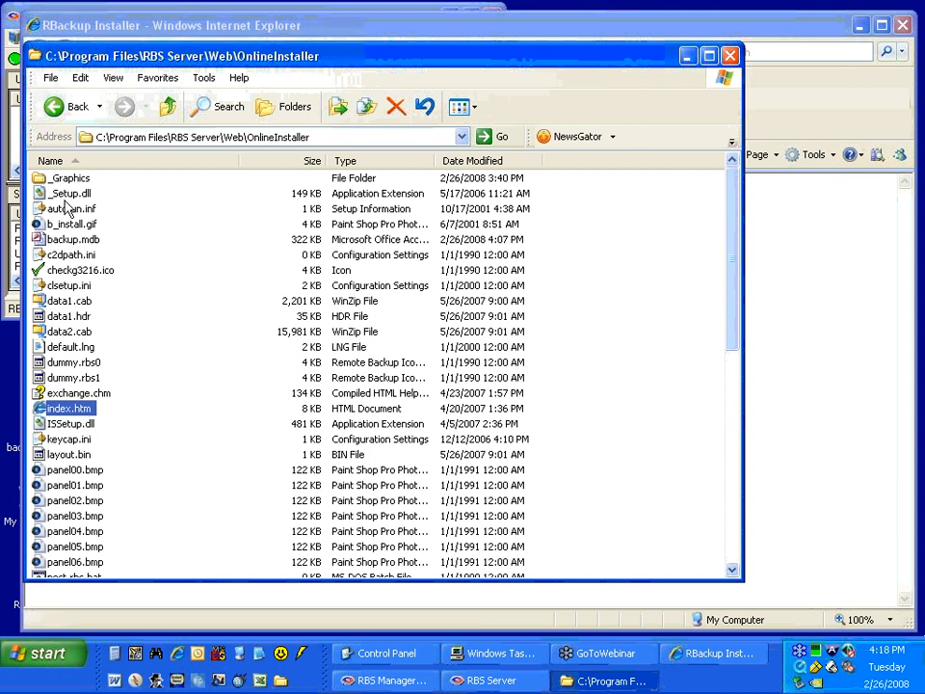
{"action": "left_click", "coordinate": [66, 108]}
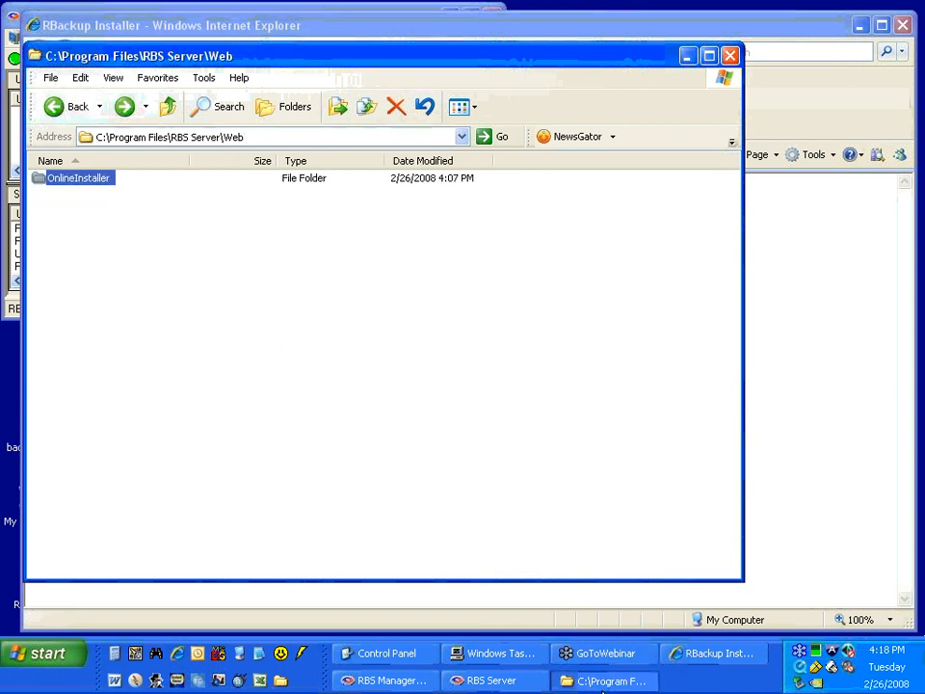
{"action": "left_click", "coordinate": [602, 684]}
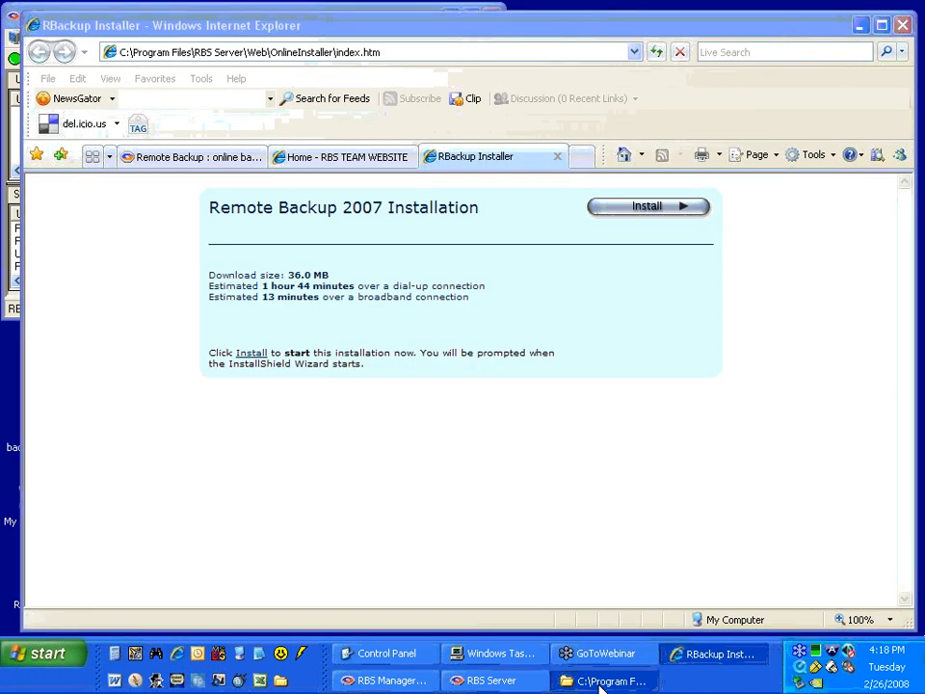
{"action": "left_click", "coordinate": [599, 683]}
{"action": "left_click", "coordinate": [599, 683]}
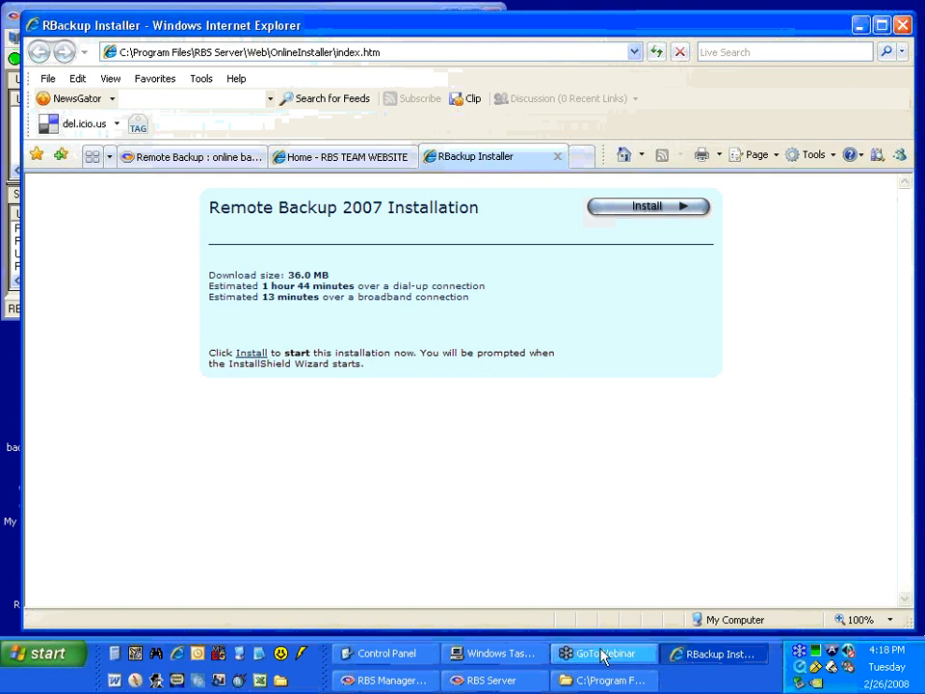
{"action": "left_click", "coordinate": [703, 655]}
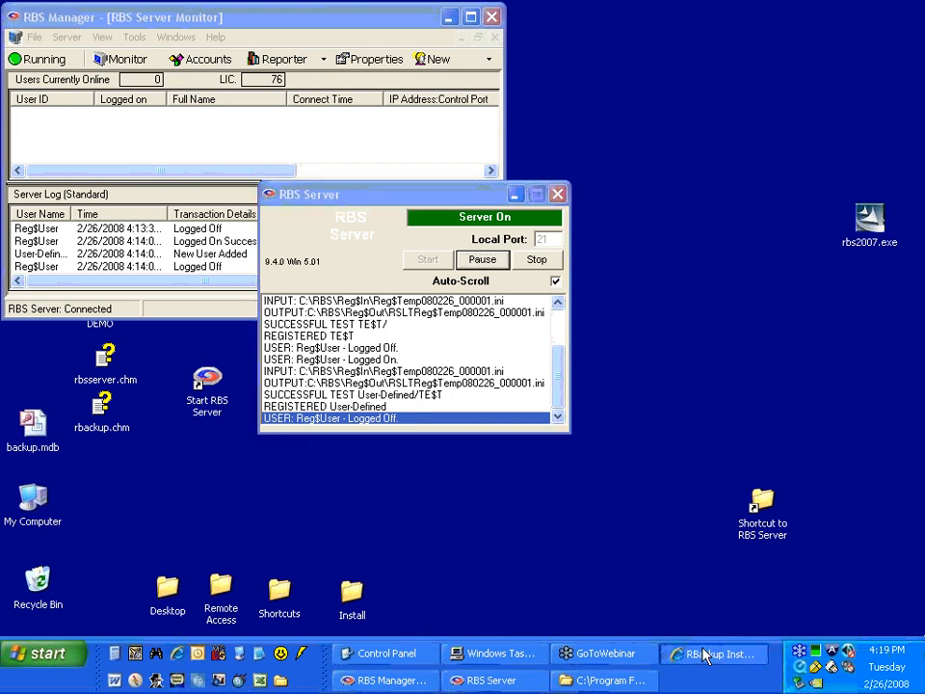
Examine the knowledge library article on InstallShield error -6002 for the MIME types the Online Installer requires on IIS.
{"action": "left_click", "coordinate": [708, 654]}
{"action": "left_click", "coordinate": [246, 160]}
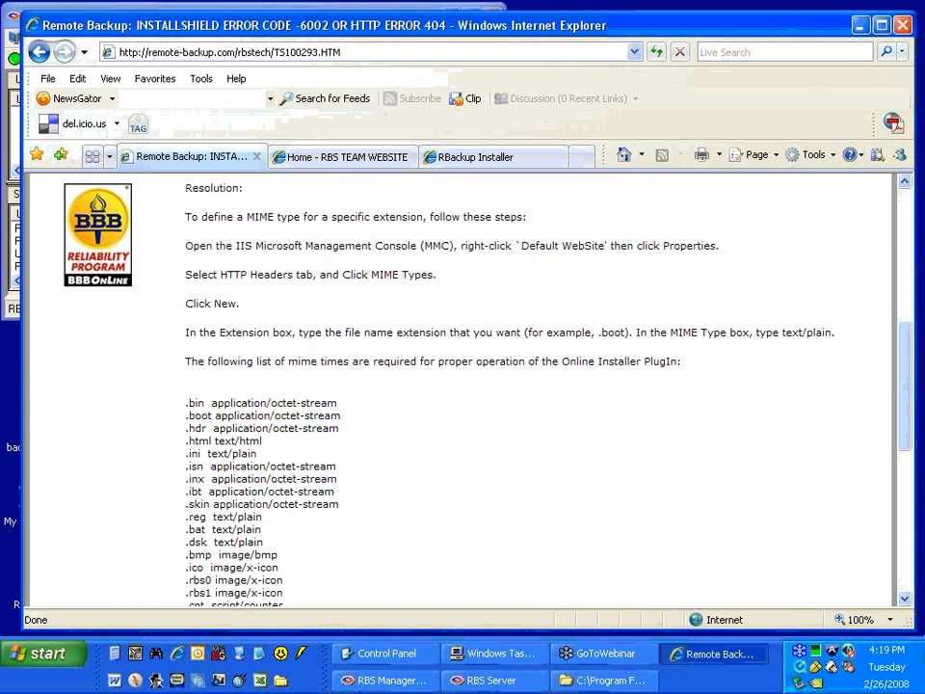
{"action": "scroll", "coordinate": [193, 273], "scroll_direction": "down", "scroll_amount": 3}
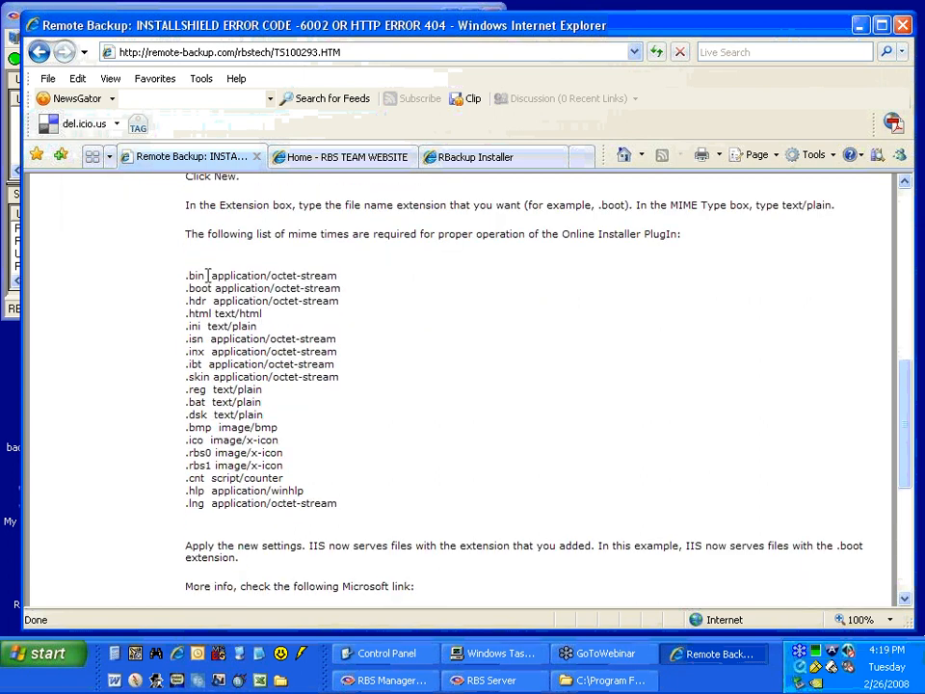
{"action": "left_click_drag", "start_coordinate": [193, 273], "coordinate": [330, 514]}
{"action": "left_click", "coordinate": [338, 503]}
{"action": "left_click", "coordinate": [186, 278]}
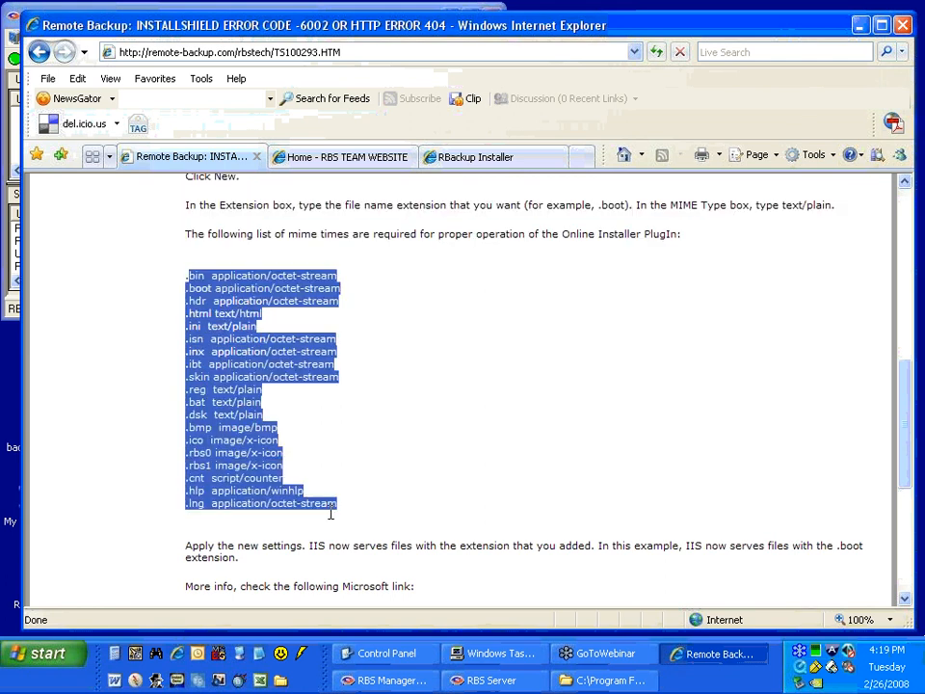
{"action": "left_click", "coordinate": [330, 530]}
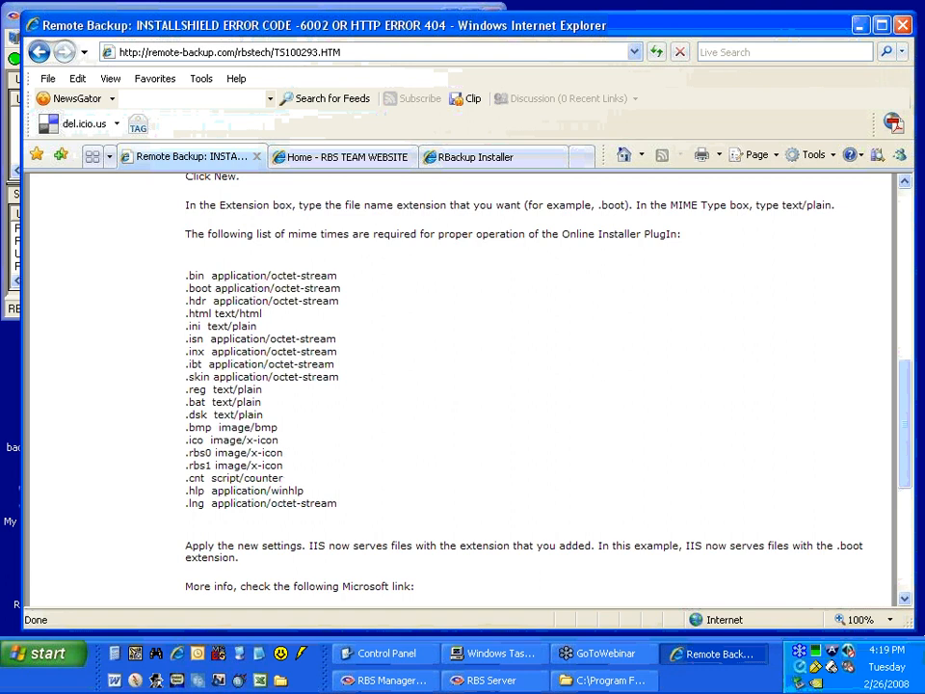
{"action": "left_click_drag", "start_coordinate": [187, 274], "coordinate": [341, 510]}
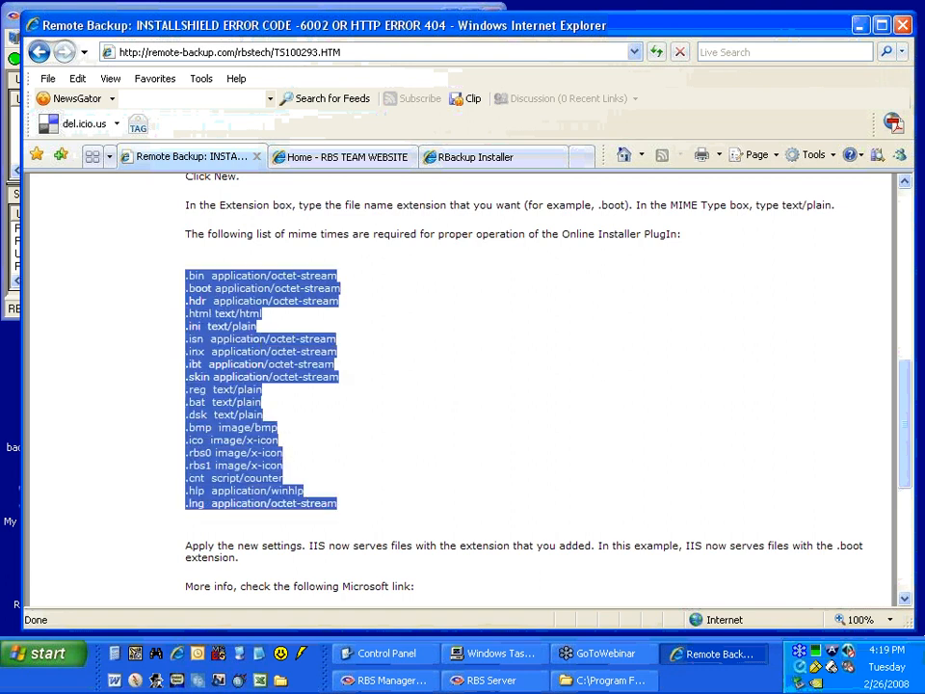
{"action": "left_click", "coordinate": [405, 453]}
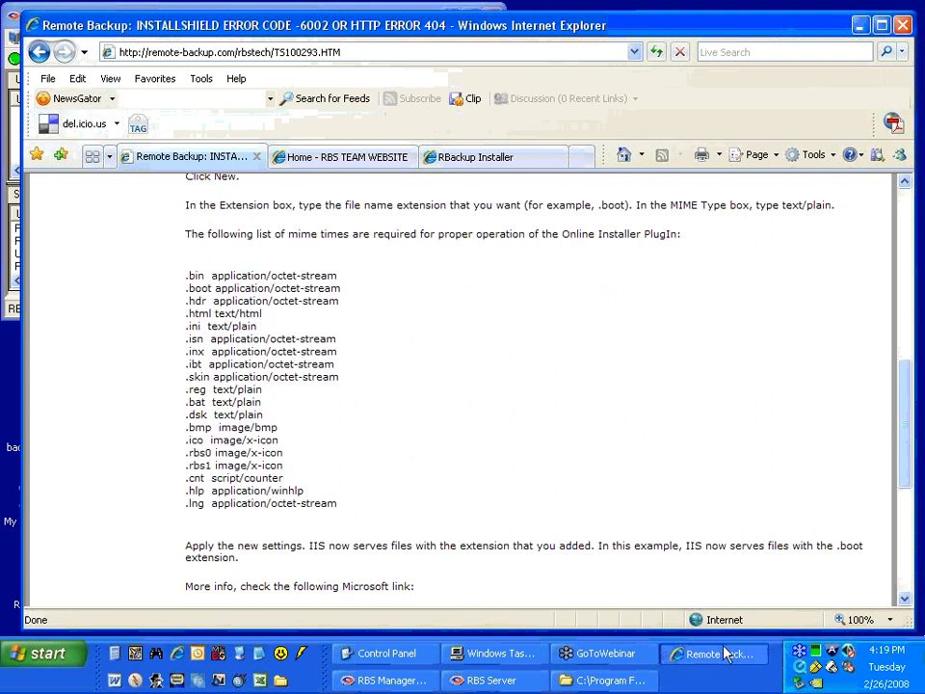
{"action": "scroll", "coordinate": [328, 412], "scroll_direction": "up", "scroll_amount": 10}
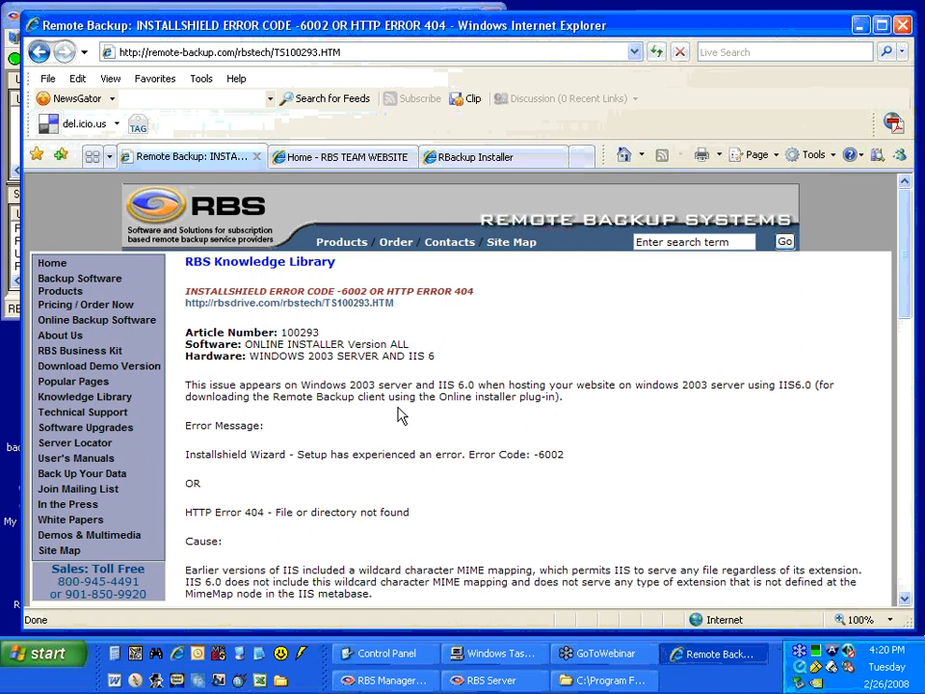
{"action": "left_click", "coordinate": [691, 655]}
{"action": "left_click_drag", "start_coordinate": [315, 204], "coordinate": [445, 234]}
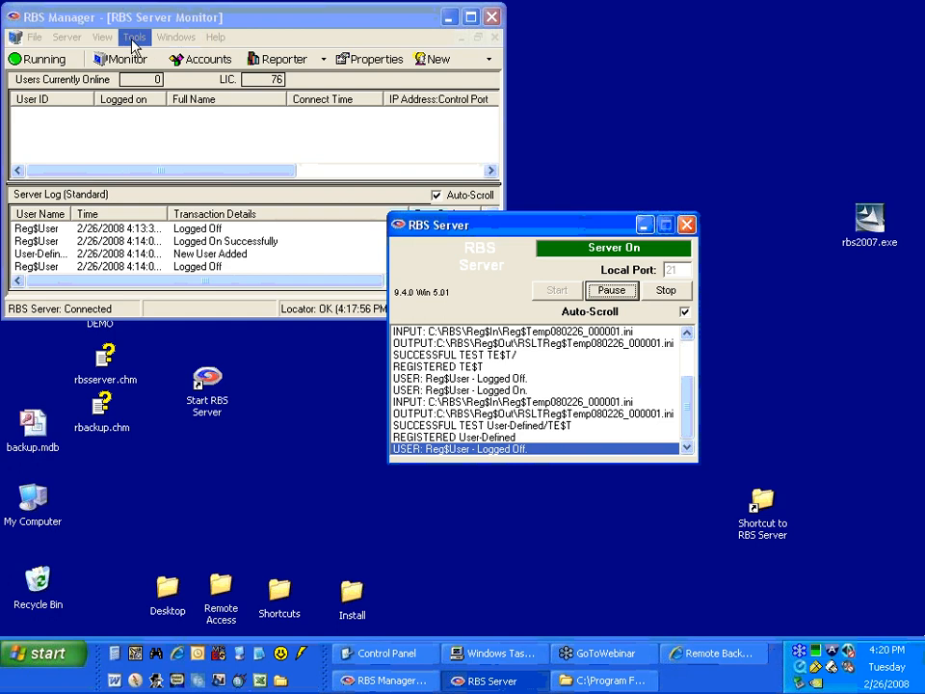
{"action": "left_click", "coordinate": [133, 38]}
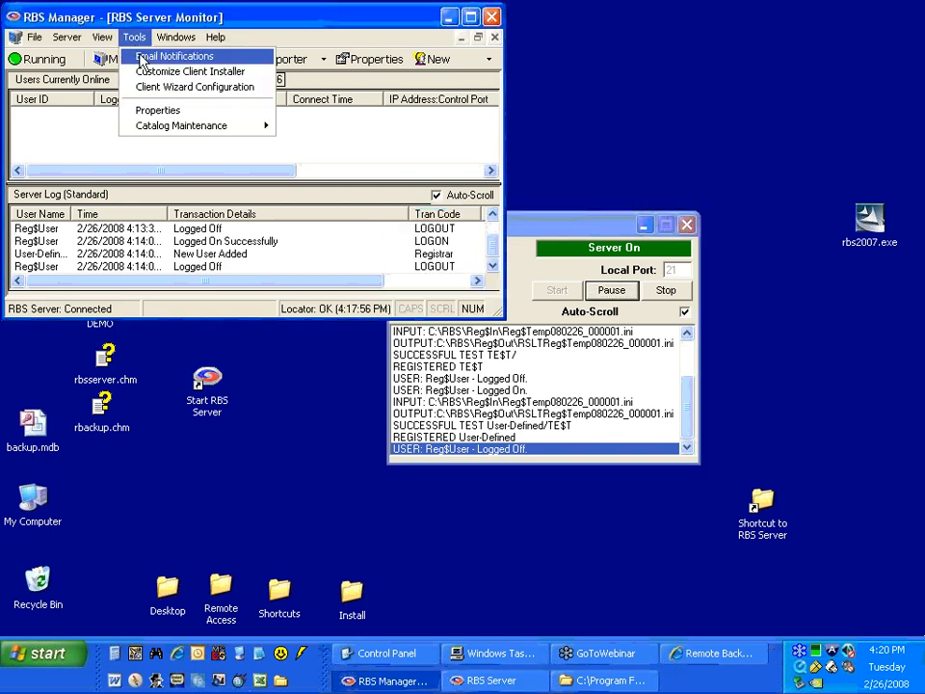
{"action": "left_click", "coordinate": [141, 58]}
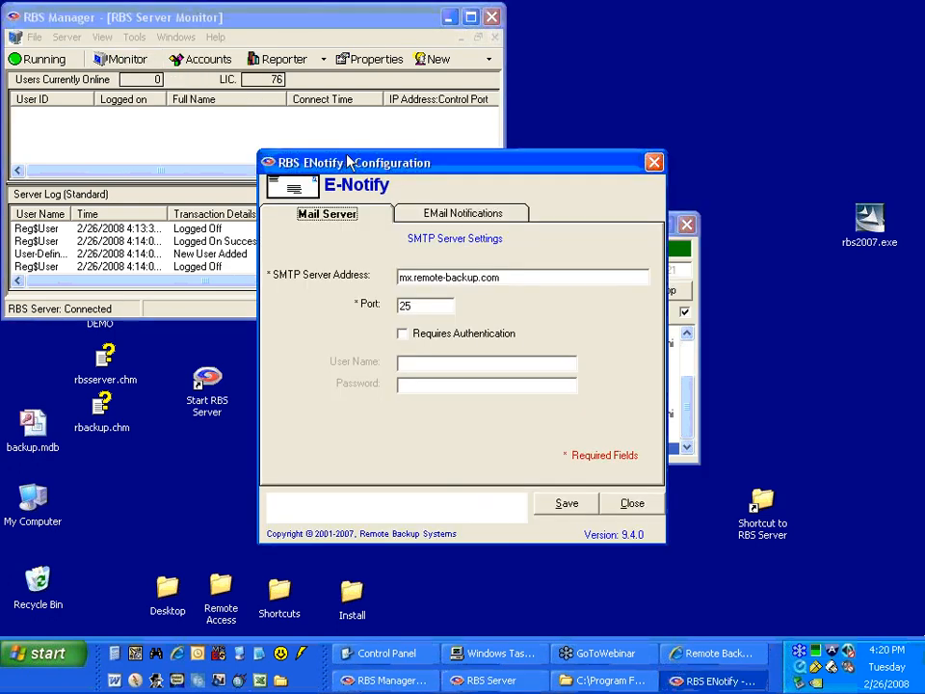
{"action": "left_click_drag", "start_coordinate": [352, 165], "coordinate": [179, 143]}
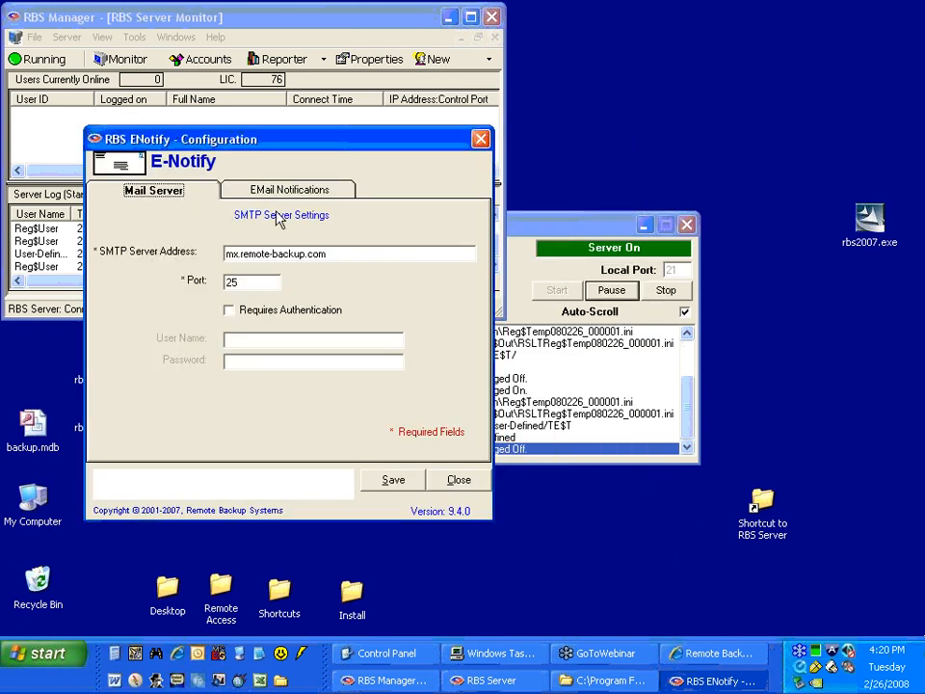
Examine the available email notification types, including Failed Backup Notification and Over Quota Notification.
{"action": "left_click", "coordinate": [271, 197]}
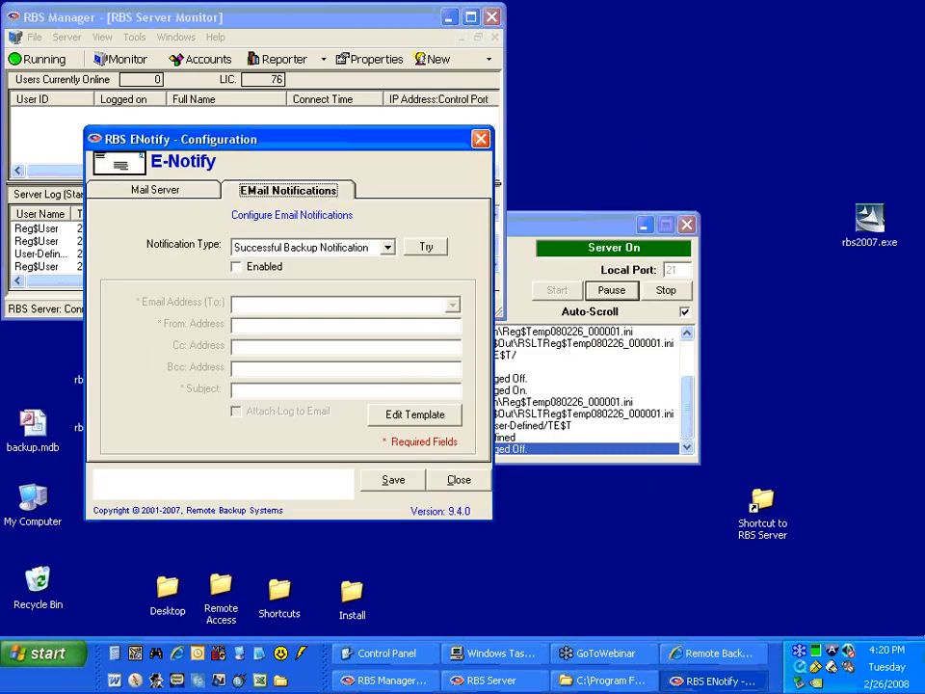
{"action": "left_click", "coordinate": [302, 250]}
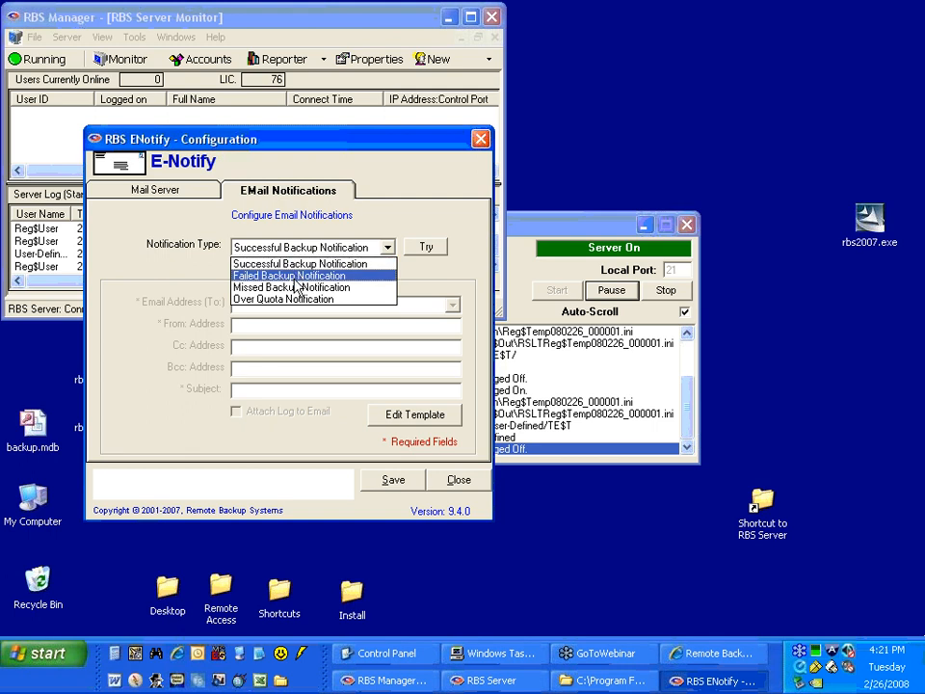
{"action": "left_click", "coordinate": [293, 279]}
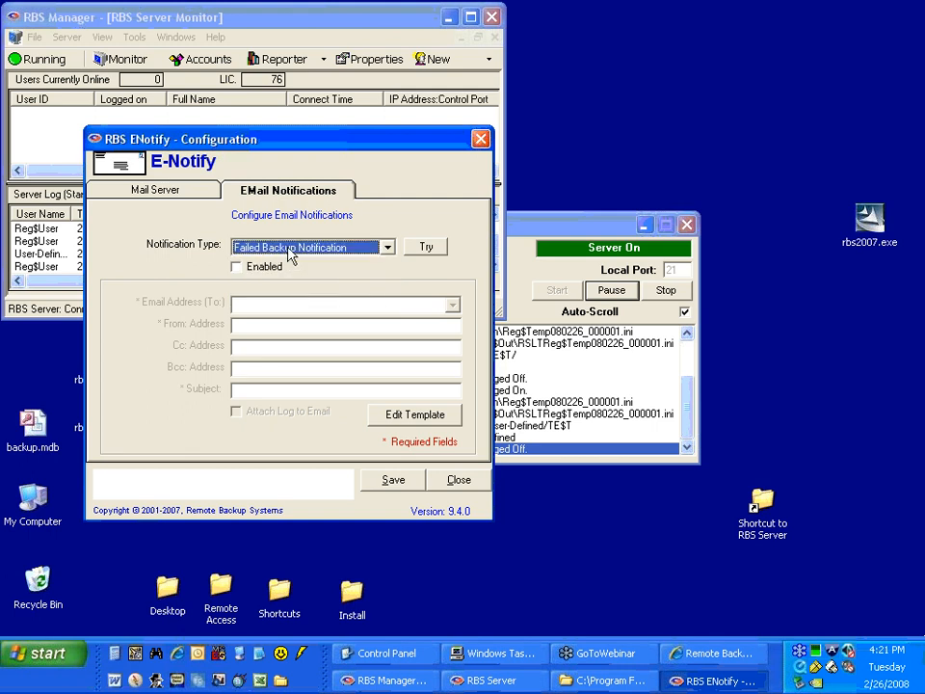
{"action": "left_click", "coordinate": [291, 248]}
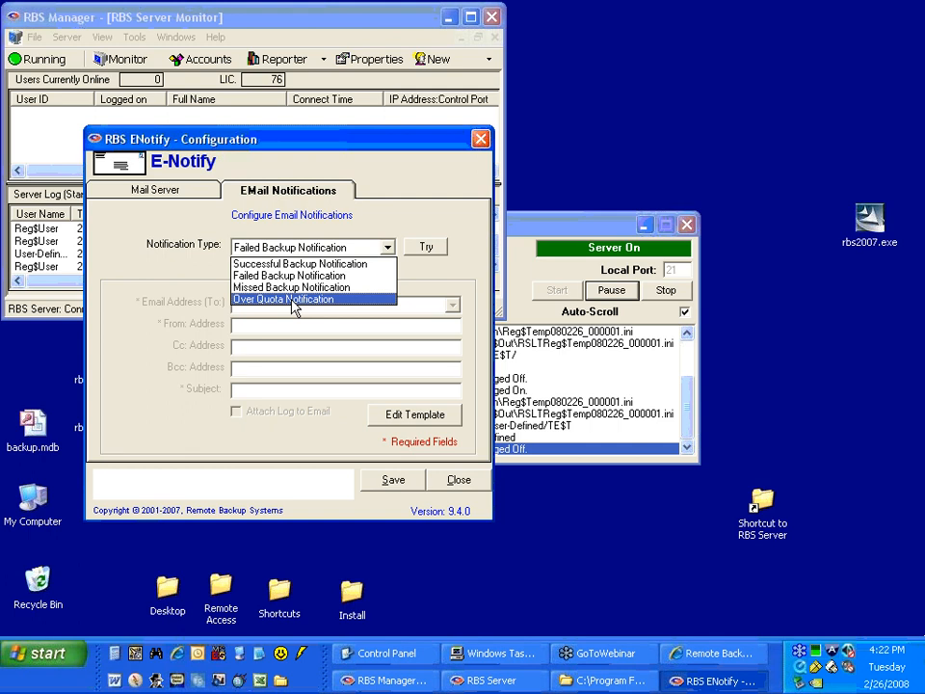
{"action": "left_click", "coordinate": [204, 200]}
Examine the SMTP server address and port in the mail server settings.
{"action": "left_click", "coordinate": [204, 200]}
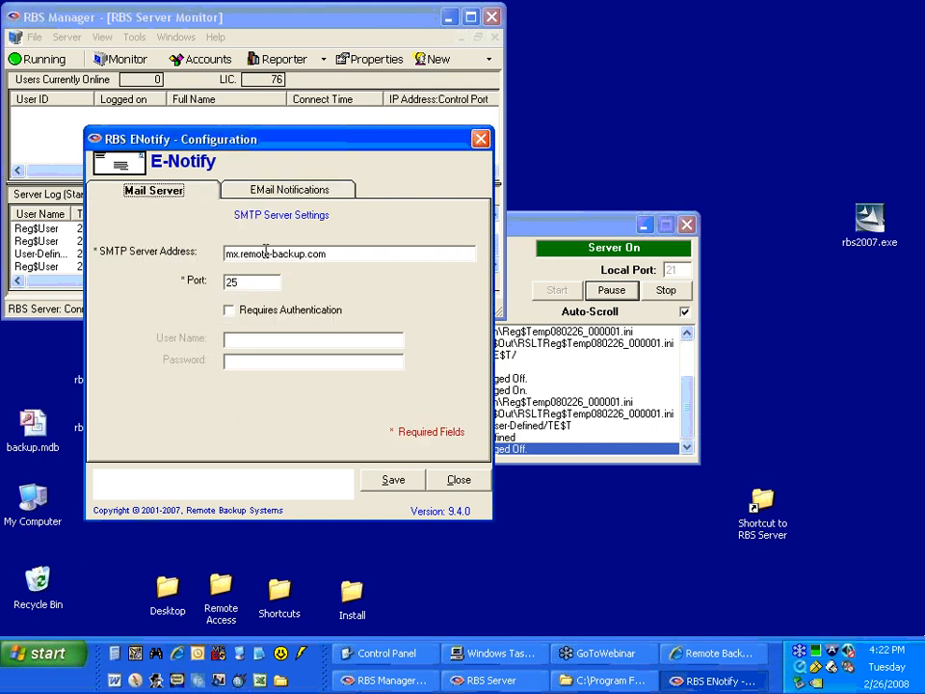
{"action": "left_click", "coordinate": [334, 250]}
{"action": "left_click_drag", "start_coordinate": [335, 250], "coordinate": [202, 240]}
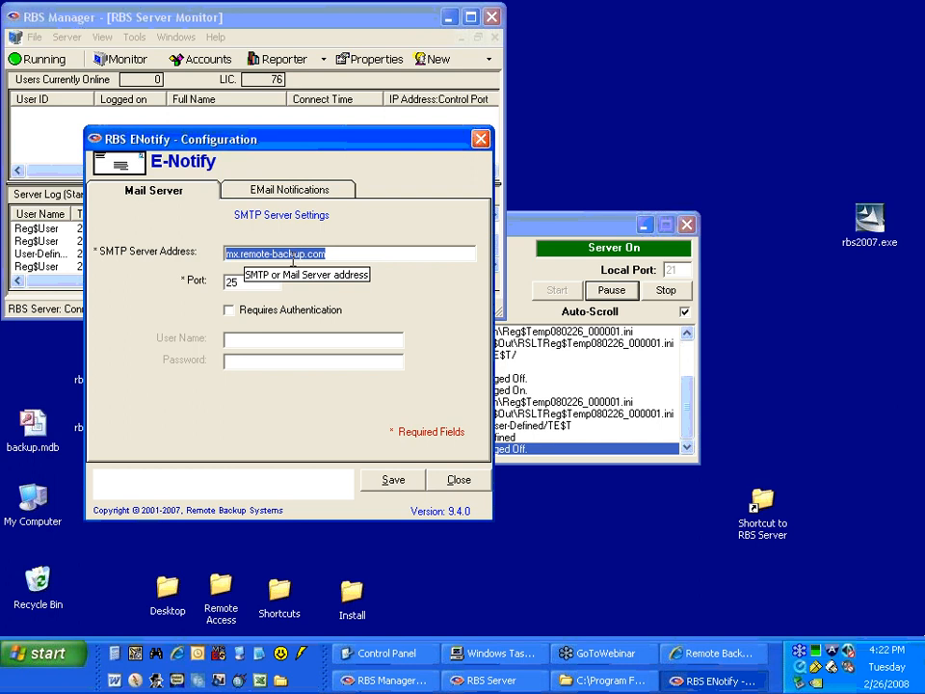
{"action": "left_click_drag", "start_coordinate": [240, 283], "coordinate": [193, 281]}
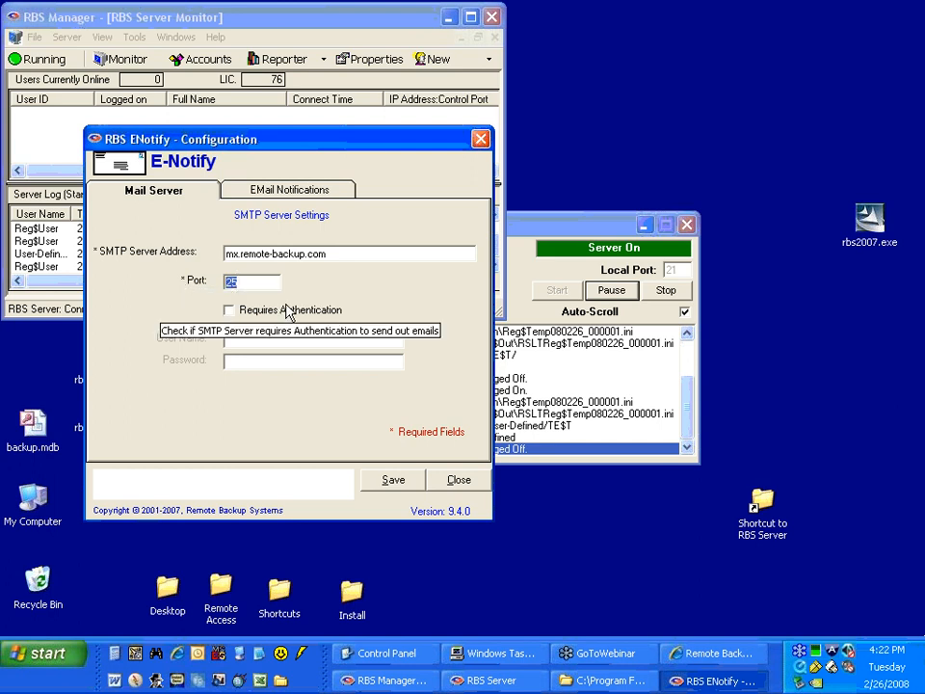
Try the Requires Authentication option, switch it back off, and save the mail server settings.
{"action": "left_click", "coordinate": [228, 313]}
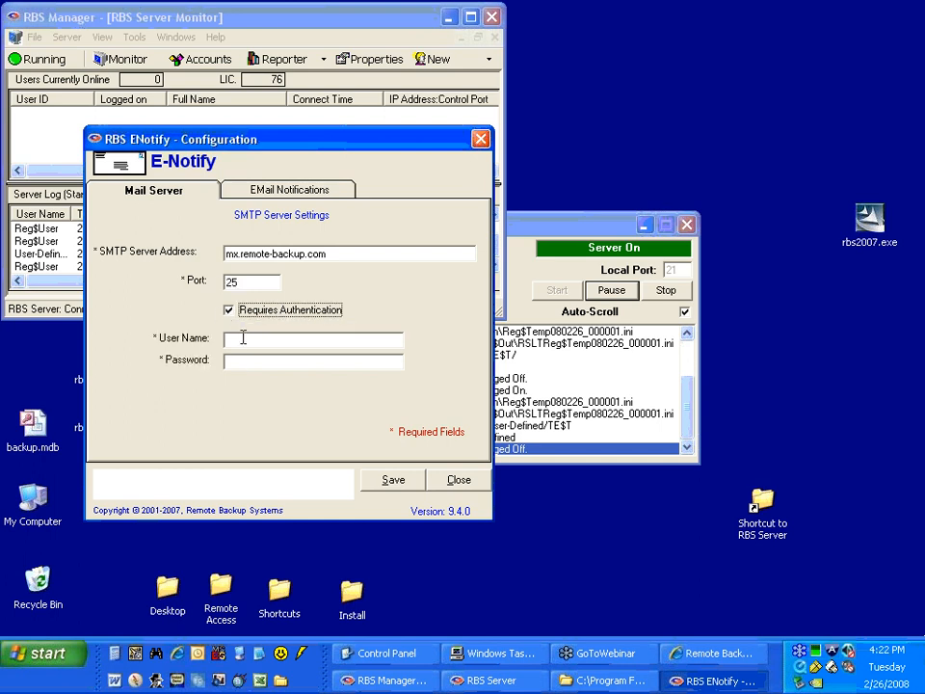
{"action": "left_click", "coordinate": [242, 337]}
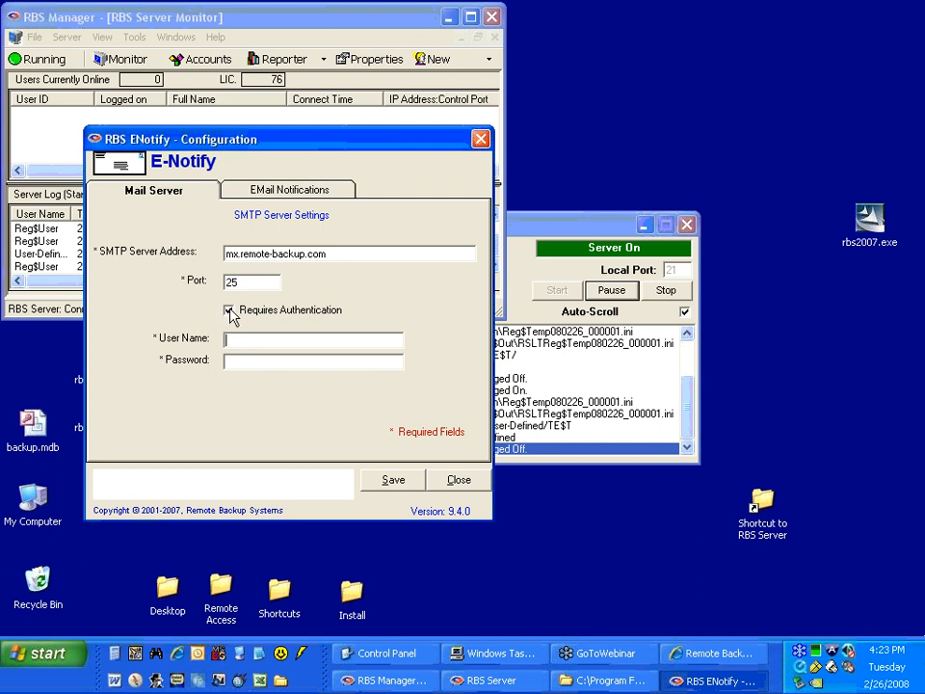
{"action": "left_click", "coordinate": [231, 314]}
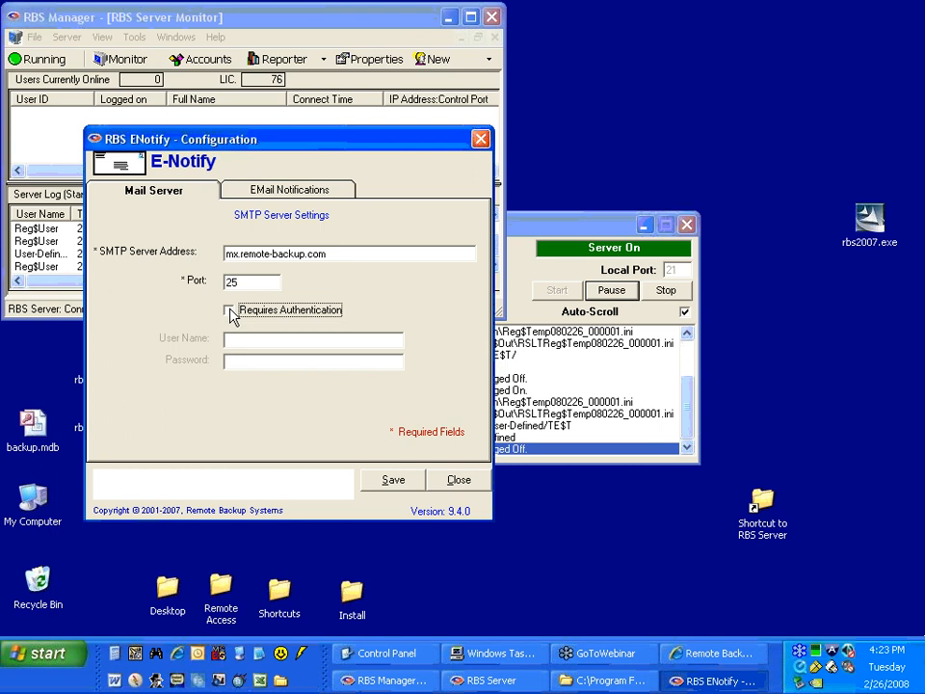
{"action": "left_click", "coordinate": [370, 483]}
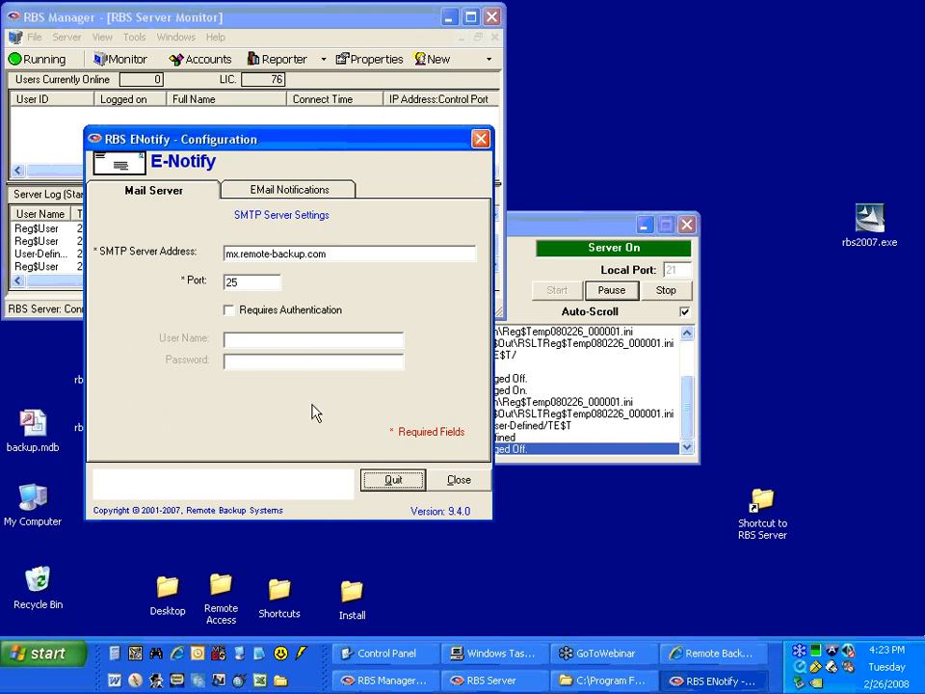
Enable the Successful Backup Notification and show its recipient address choices.
{"action": "left_click", "coordinate": [228, 192]}
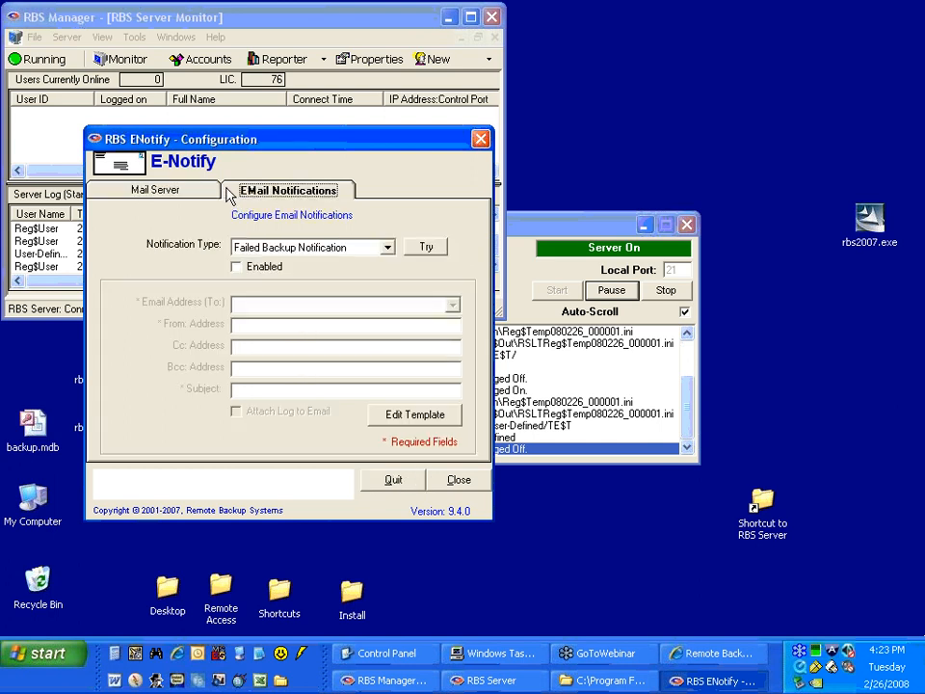
{"action": "left_click", "coordinate": [263, 248]}
{"action": "left_click", "coordinate": [273, 266]}
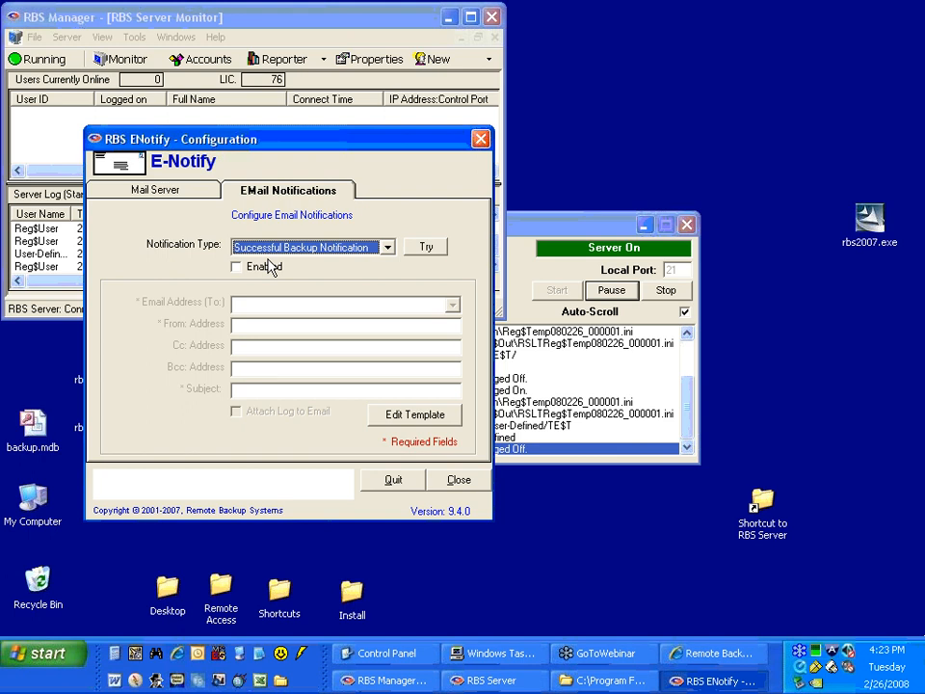
{"action": "left_click", "coordinate": [270, 249]}
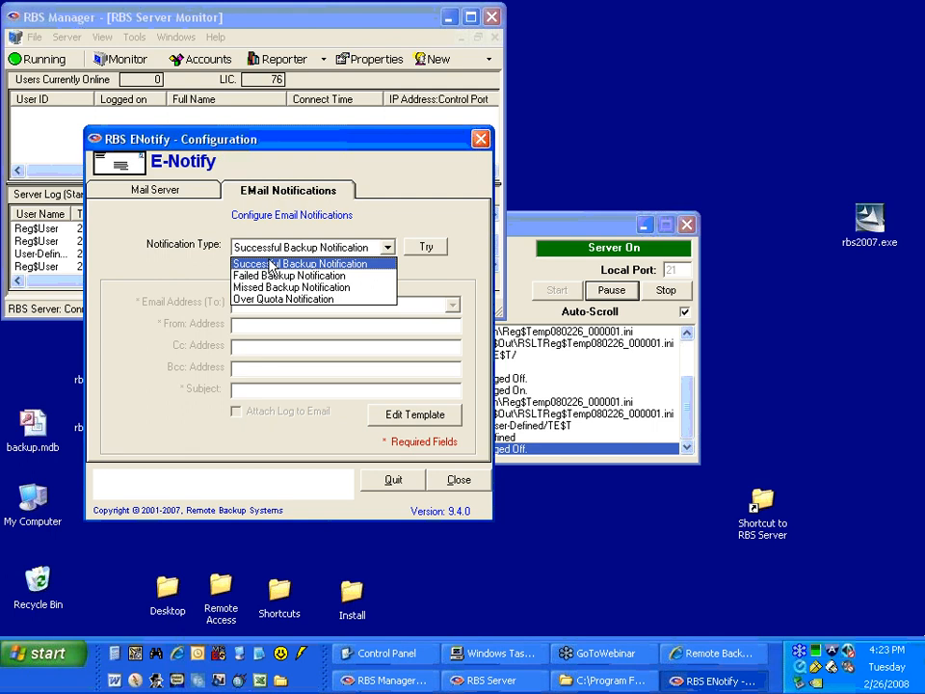
{"action": "left_click", "coordinate": [273, 264]}
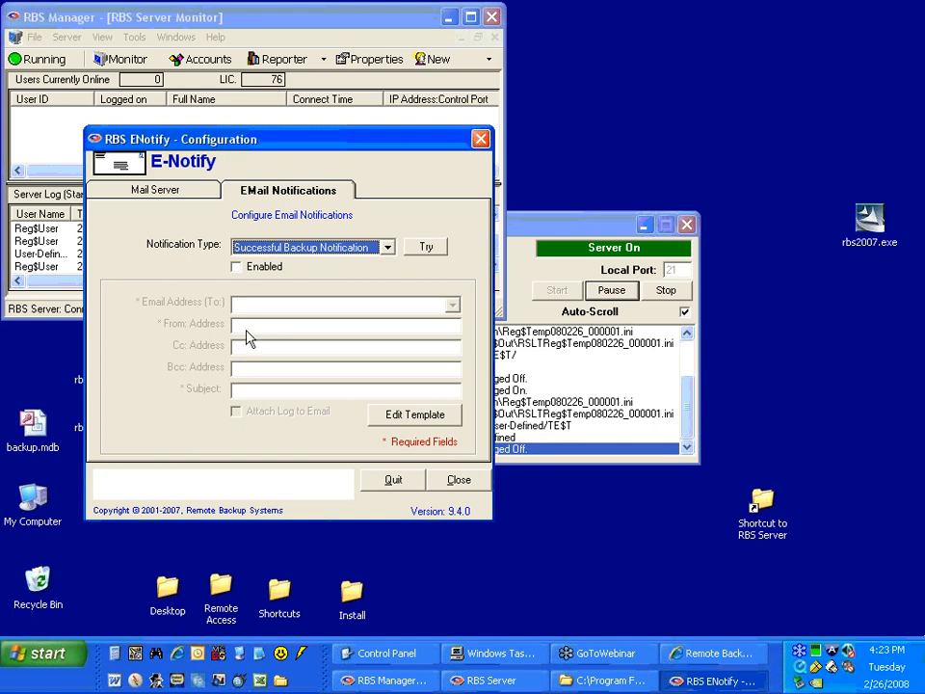
{"action": "left_click", "coordinate": [237, 267]}
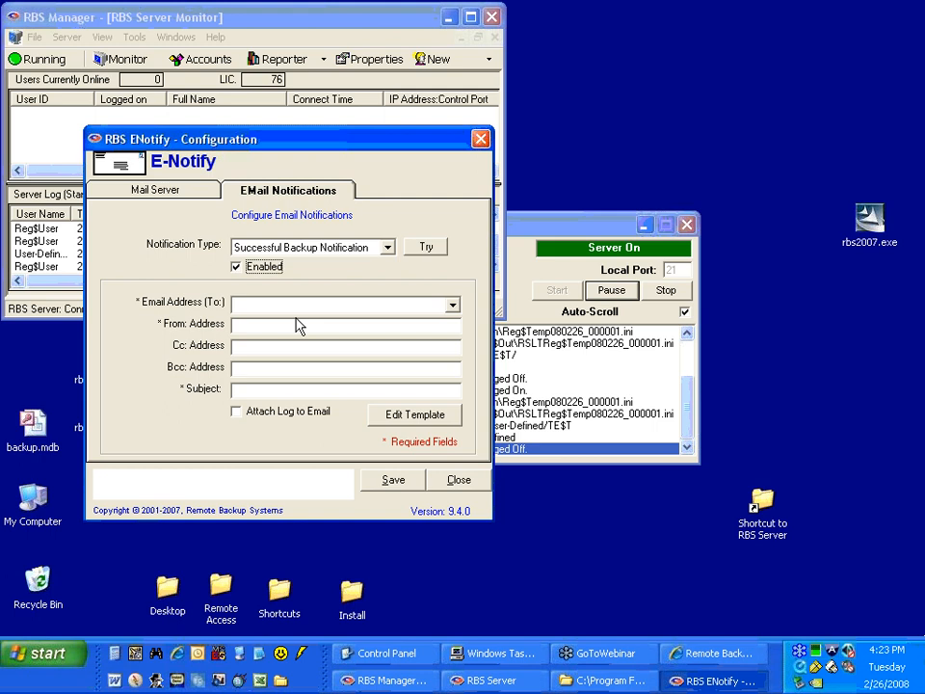
{"action": "left_click", "coordinate": [452, 304]}
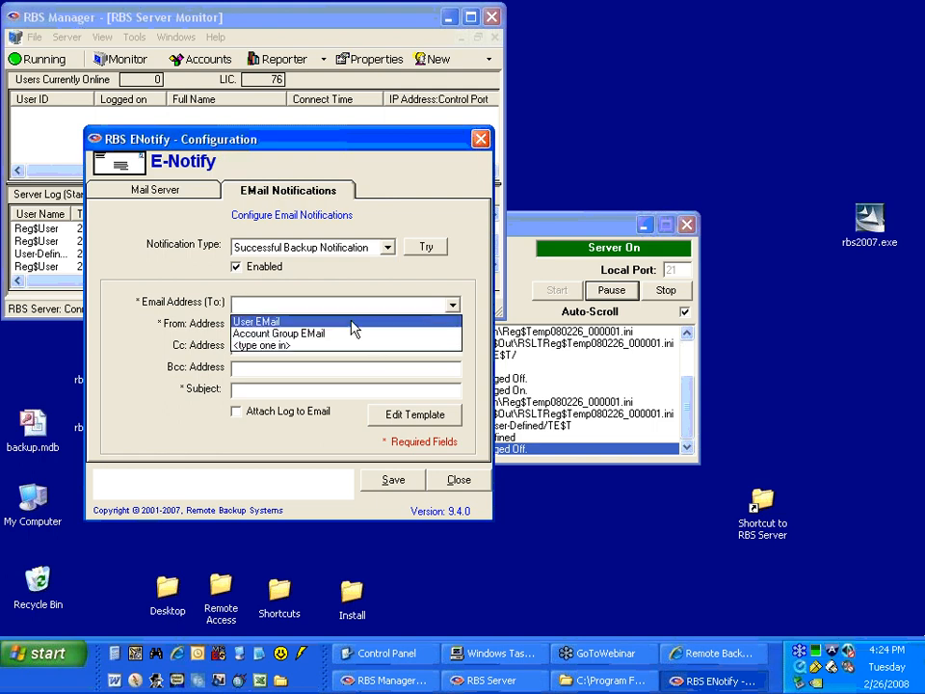
Open the DEMO account's user details in RBS Manager, enter the user's email address, and save the account.
{"action": "left_click", "coordinate": [197, 60]}
{"action": "left_click", "coordinate": [197, 61]}
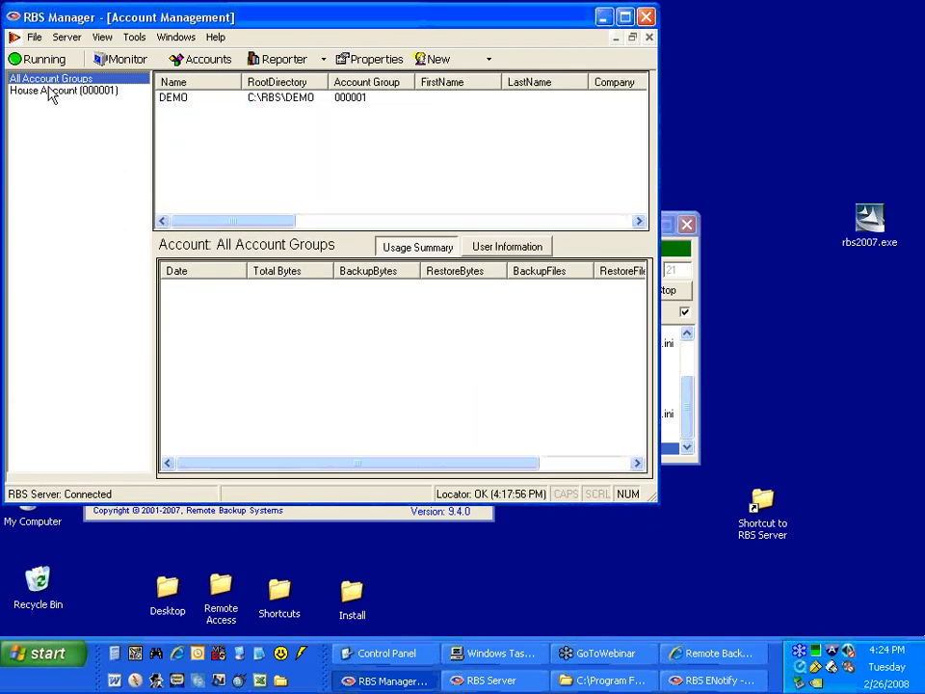
{"action": "left_click", "coordinate": [186, 101]}
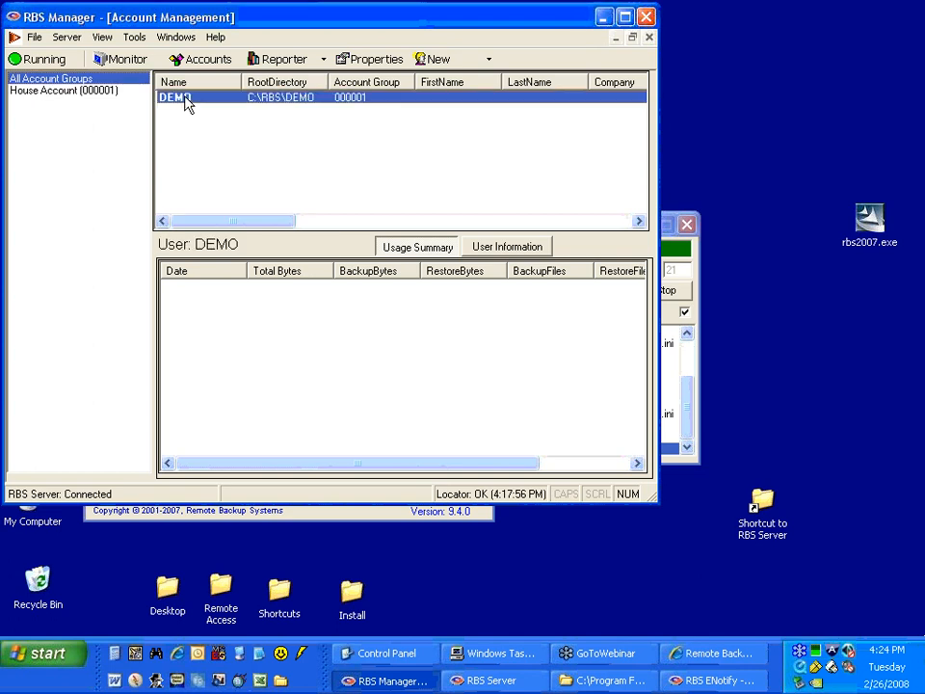
{"action": "double_click", "coordinate": [186, 101]}
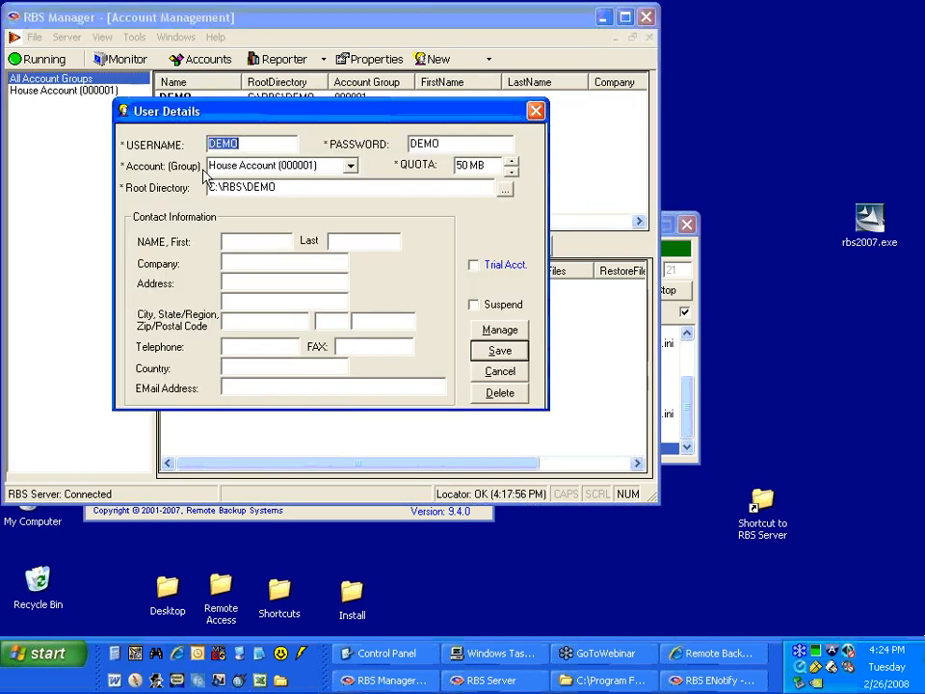
{"action": "left_click", "coordinate": [250, 386]}
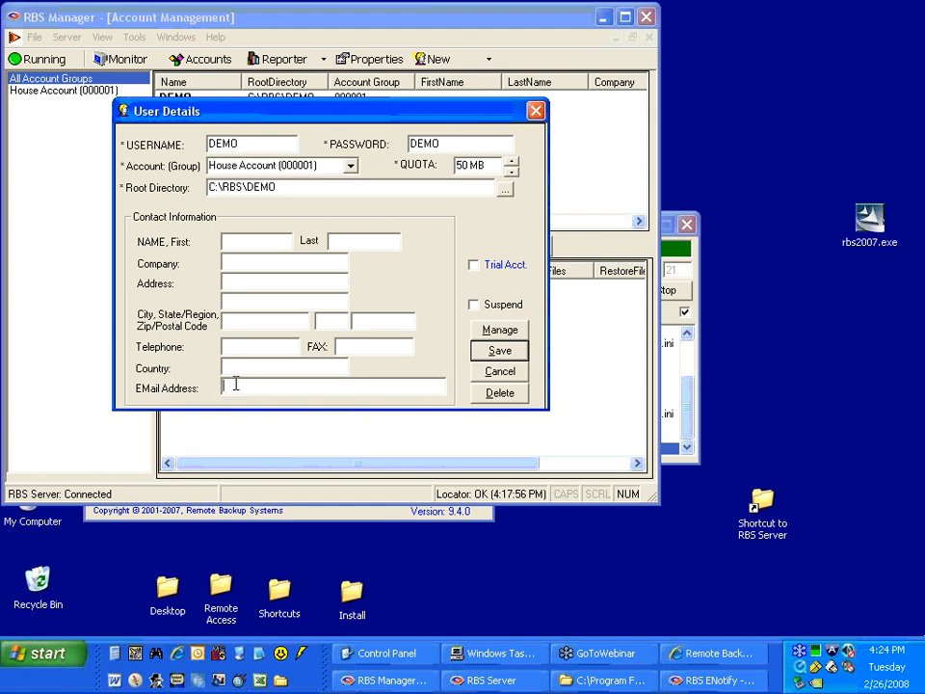
{"action": "left_click", "coordinate": [497, 353]}
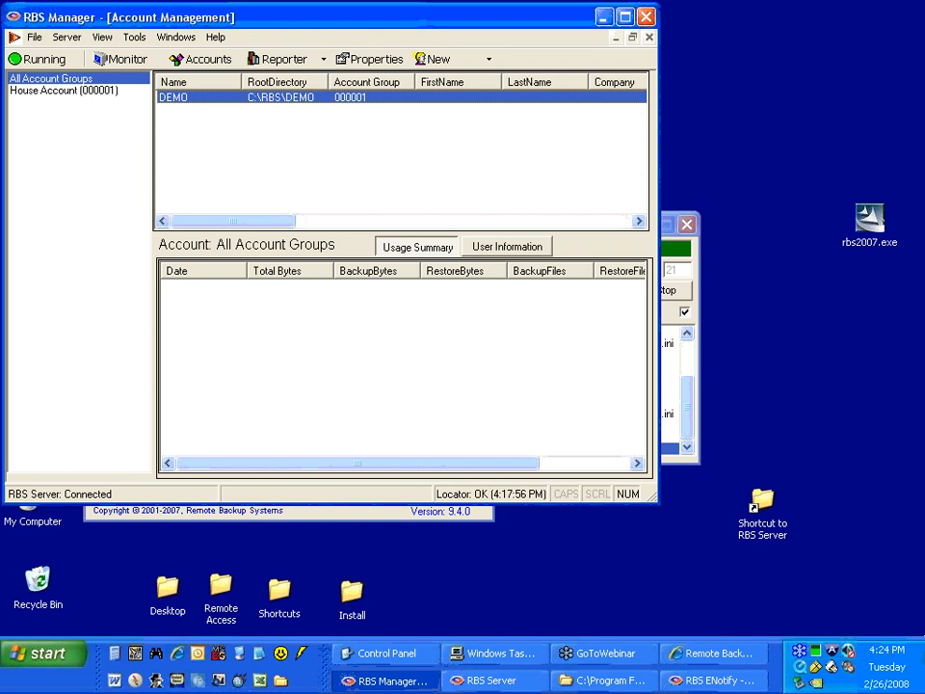
Return to the ENotify configuration and set the Successful Backup Notification's recipient to User EMail.
{"action": "left_click", "coordinate": [345, 516]}
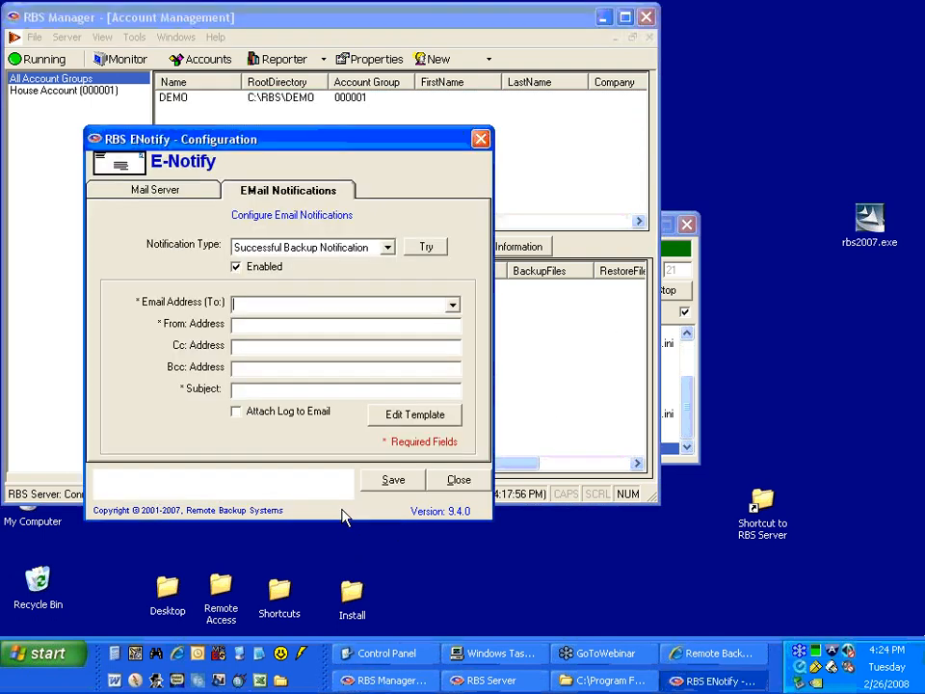
{"action": "left_click", "coordinate": [451, 304]}
{"action": "left_click", "coordinate": [416, 323]}
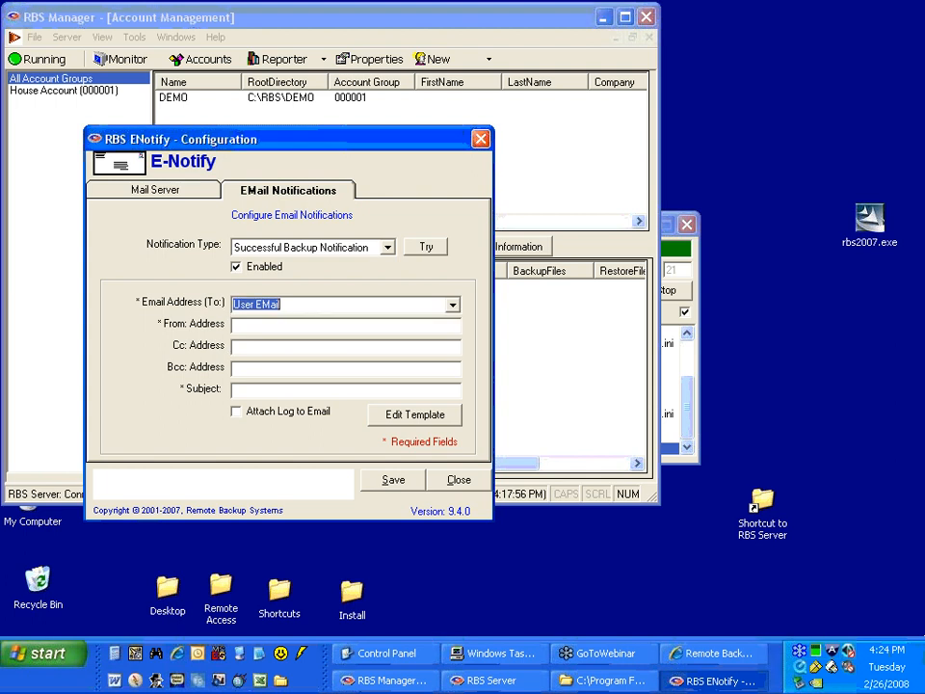
Examine the email address field in the House Account group's details and close them without making changes.
{"action": "left_click", "coordinate": [216, 102]}
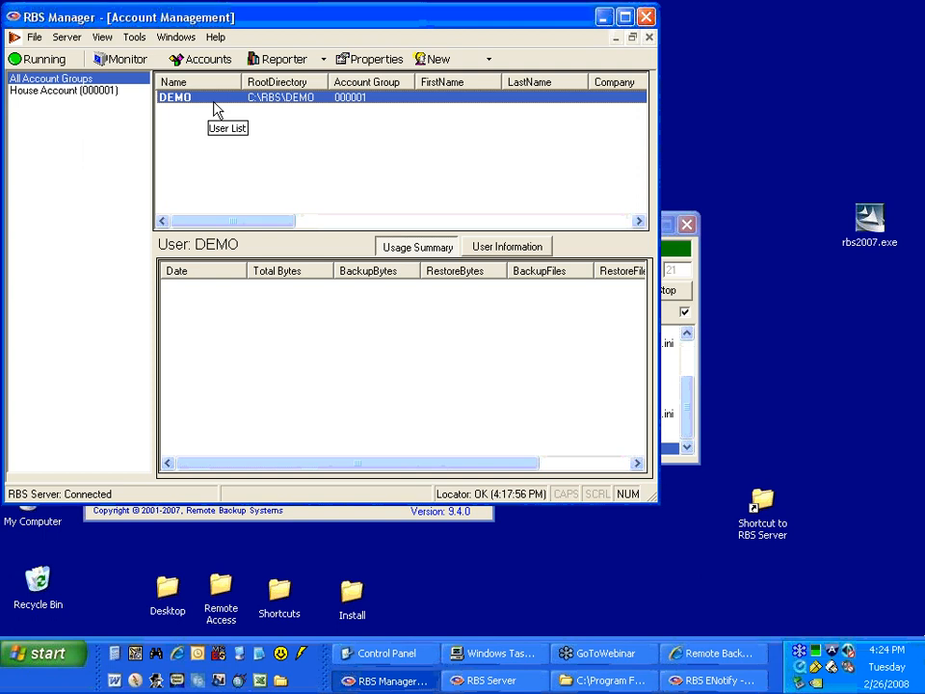
{"action": "left_click", "coordinate": [76, 94]}
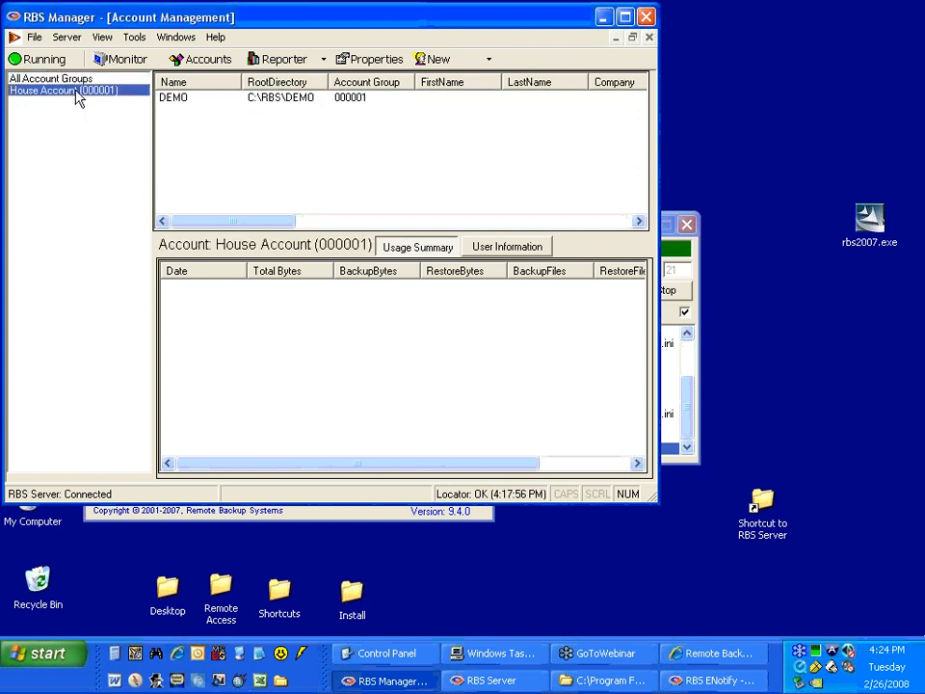
{"action": "right_click", "coordinate": [77, 96]}
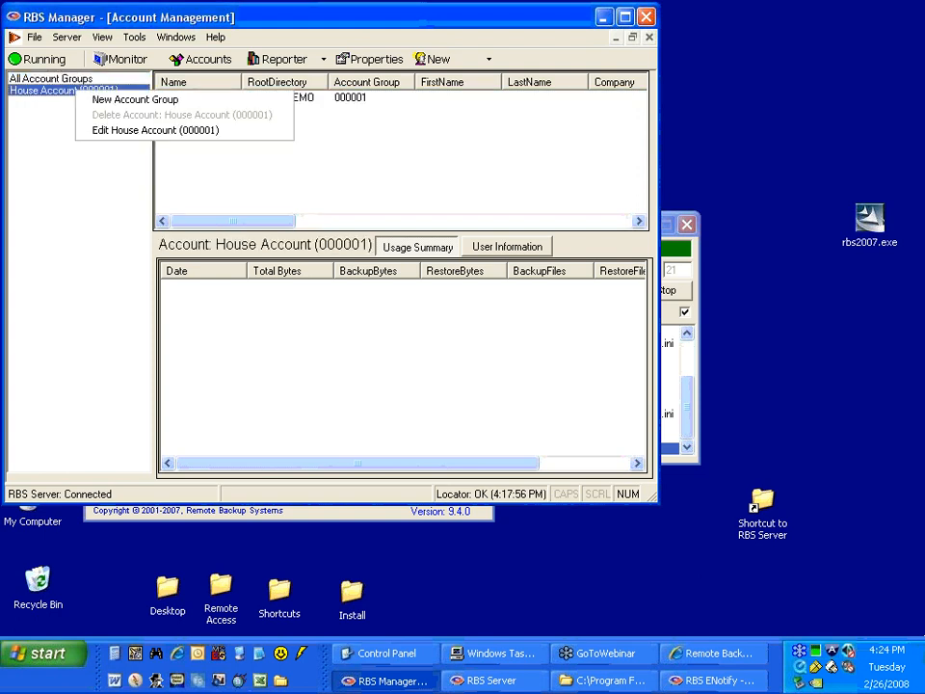
{"action": "left_click", "coordinate": [102, 136]}
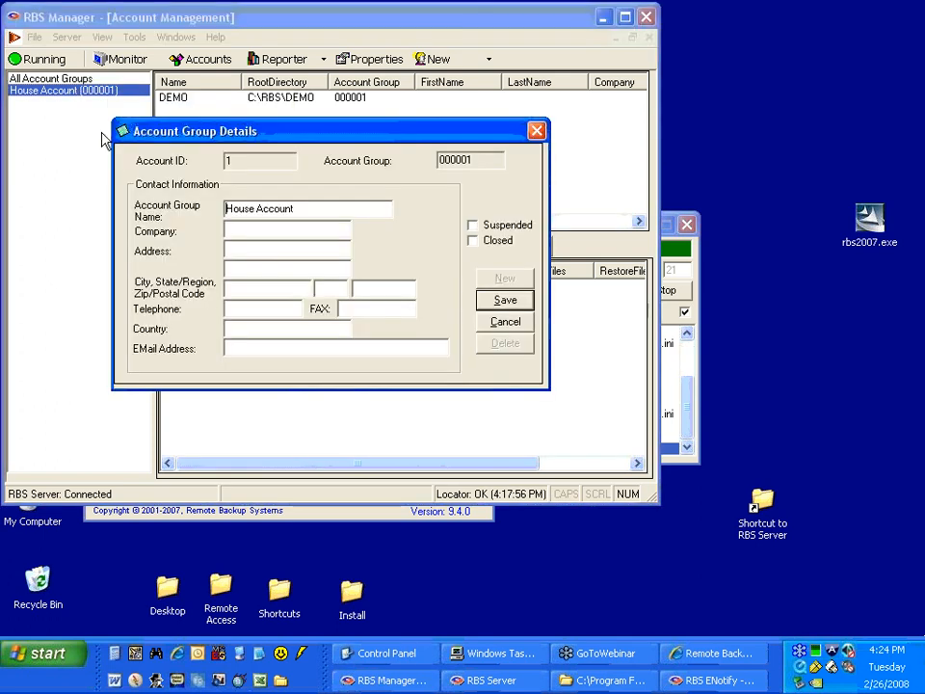
{"action": "left_click", "coordinate": [275, 350]}
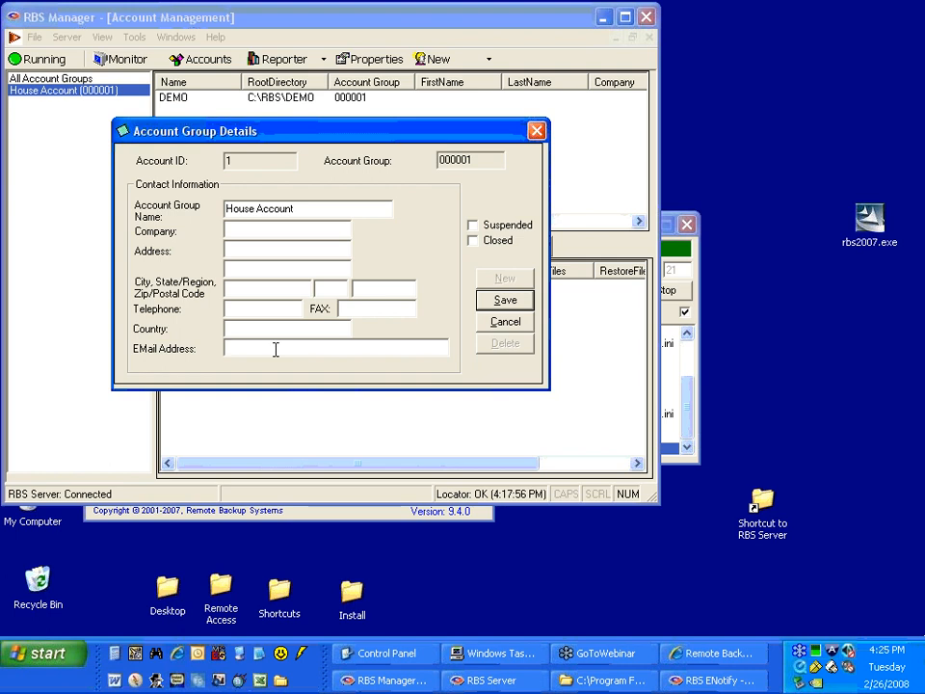
{"action": "left_click", "coordinate": [493, 322]}
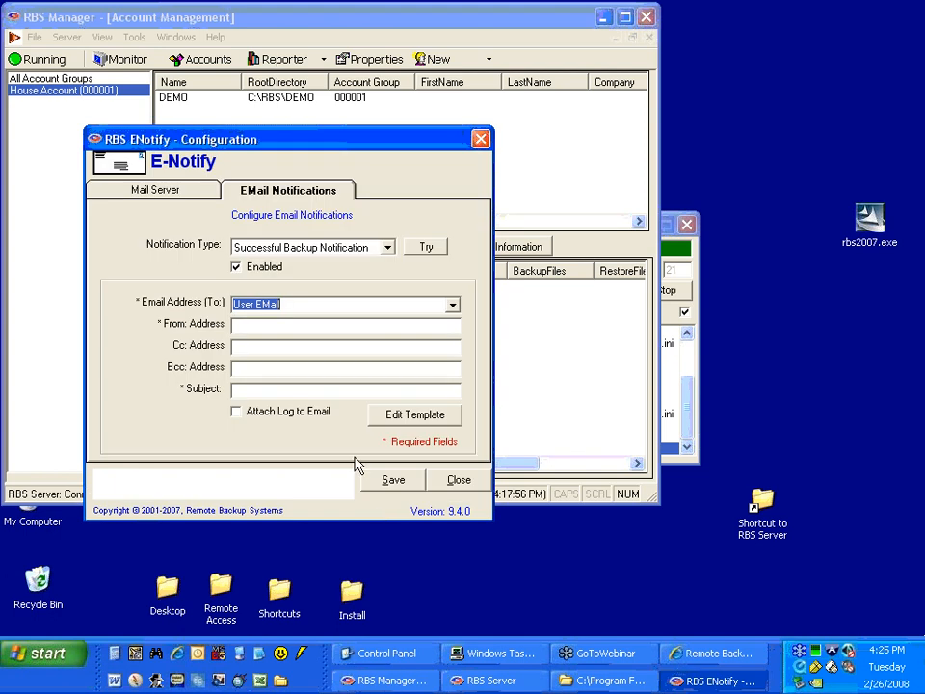
Review the Successful Backup Notification's recipient choices, try the <type one in> option, and restore User EMail.
{"action": "left_click", "coordinate": [452, 306]}
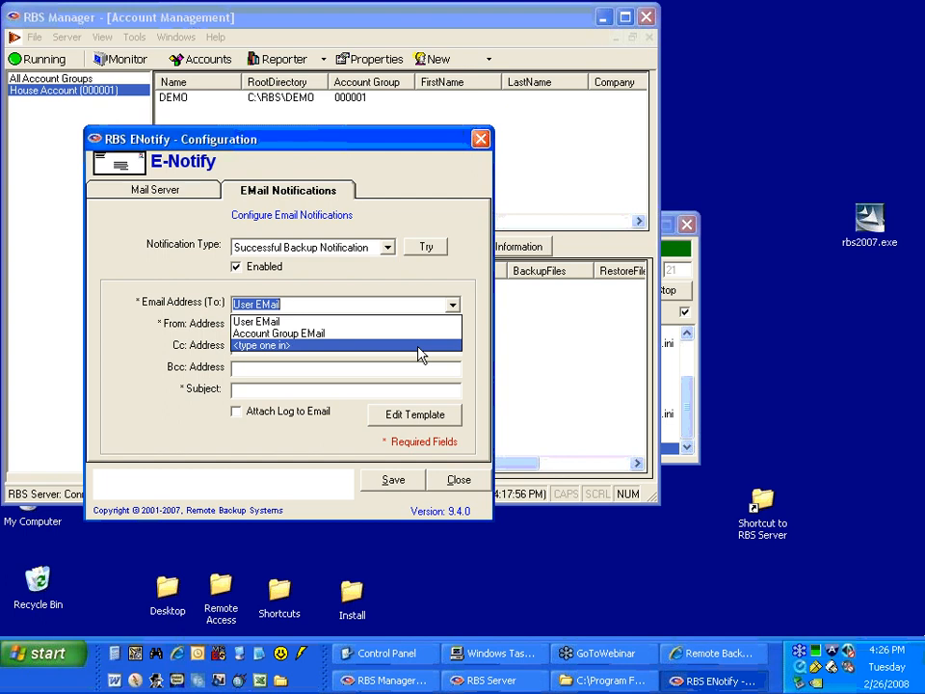
{"action": "left_click", "coordinate": [403, 323]}
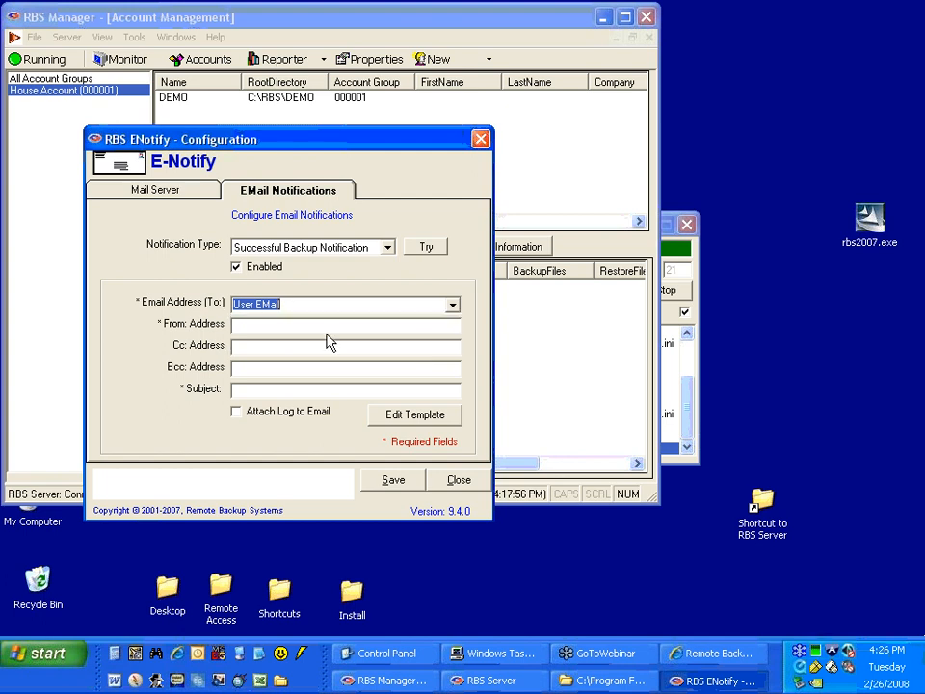
{"action": "left_click", "coordinate": [401, 326]}
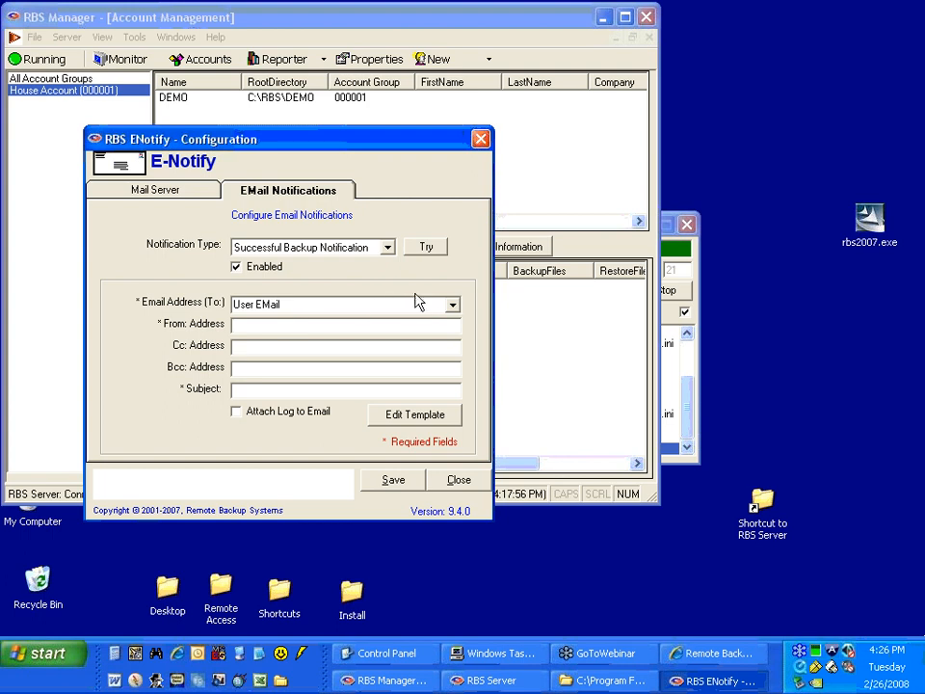
{"action": "left_click", "coordinate": [452, 305]}
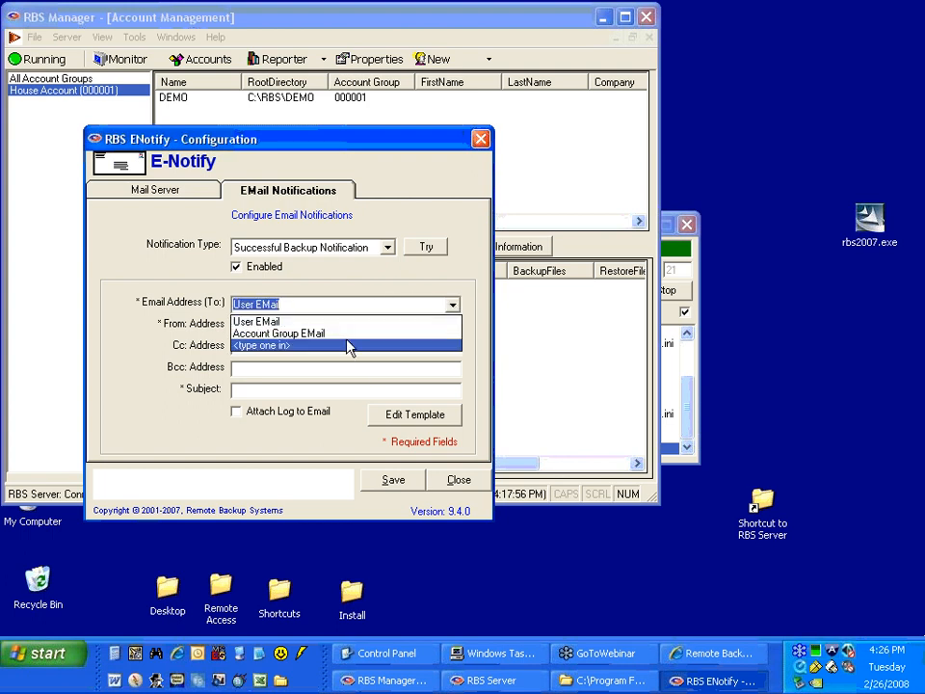
{"action": "left_click", "coordinate": [303, 347]}
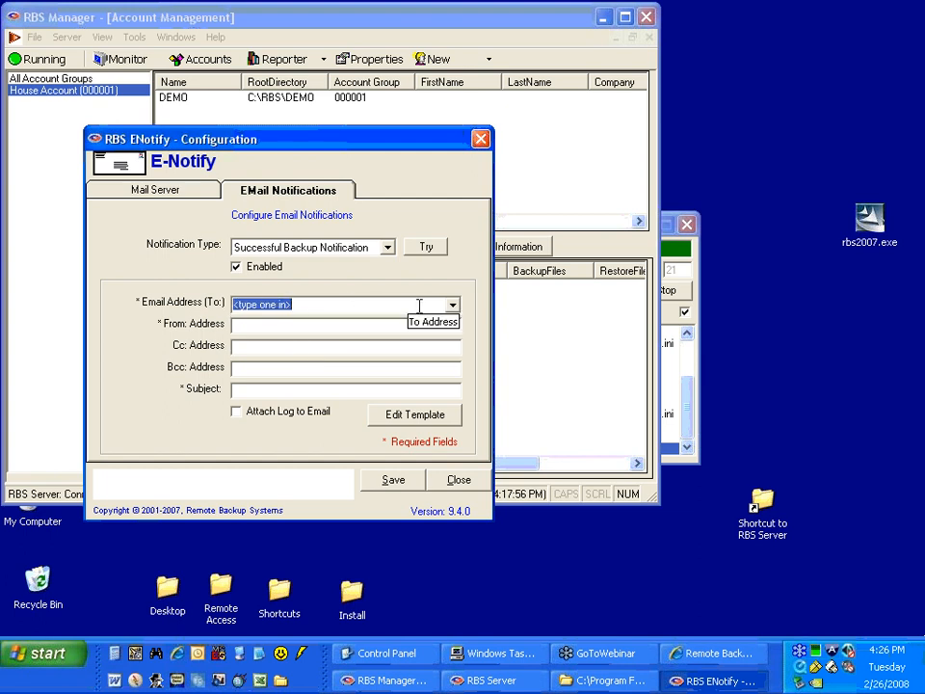
{"action": "left_click", "coordinate": [452, 304]}
{"action": "left_click", "coordinate": [410, 321]}
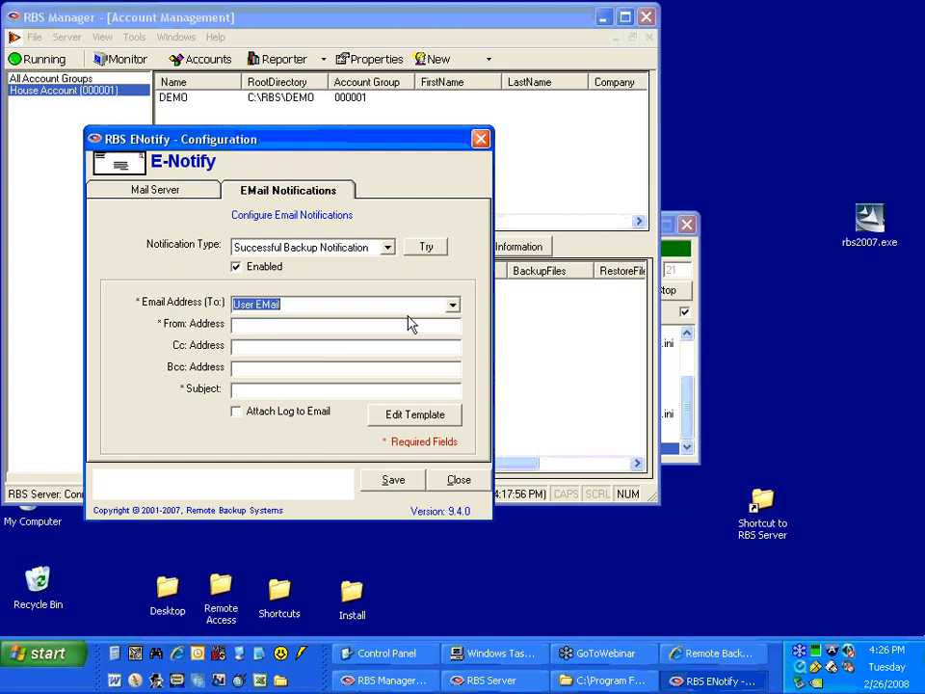
Enter the company's information e-mail as both the Cc and From addresses of the Successful Backup Notification.
{"action": "left_click", "coordinate": [253, 328]}
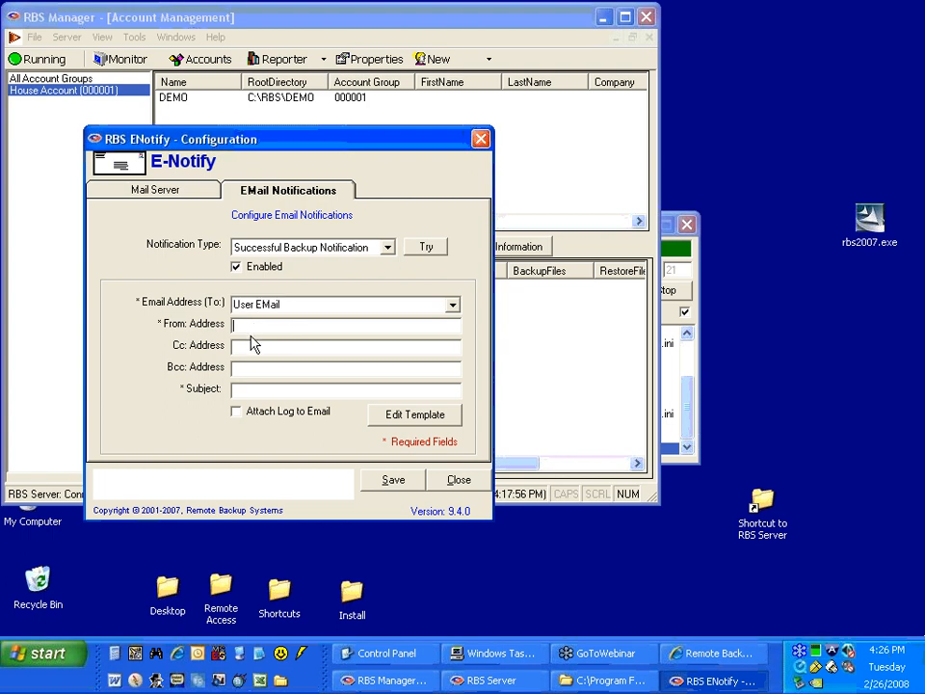
{"action": "left_click", "coordinate": [249, 344]}
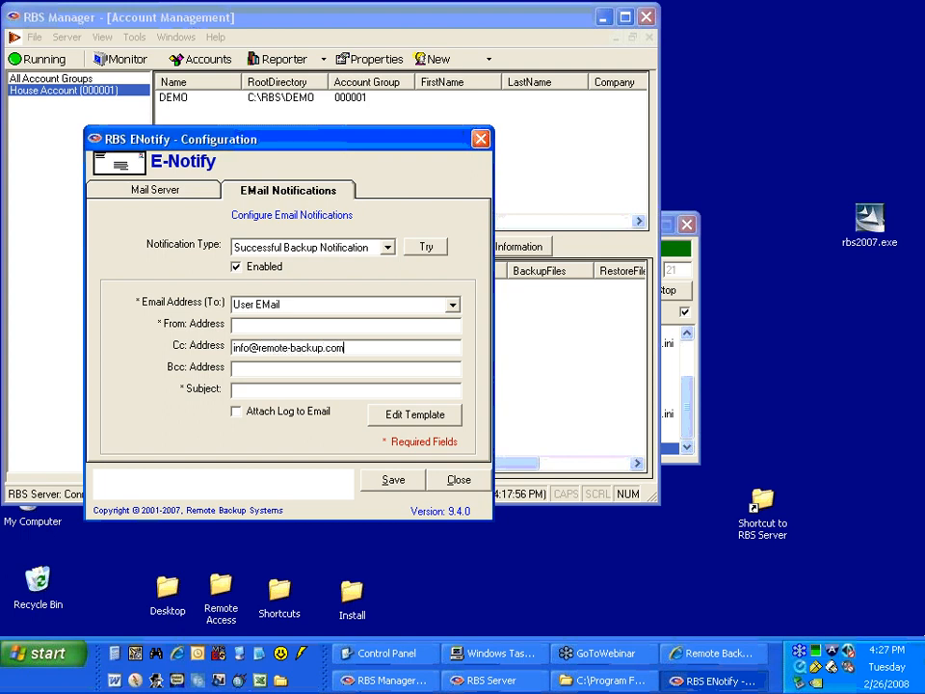
{"action": "left_click", "coordinate": [266, 369]}
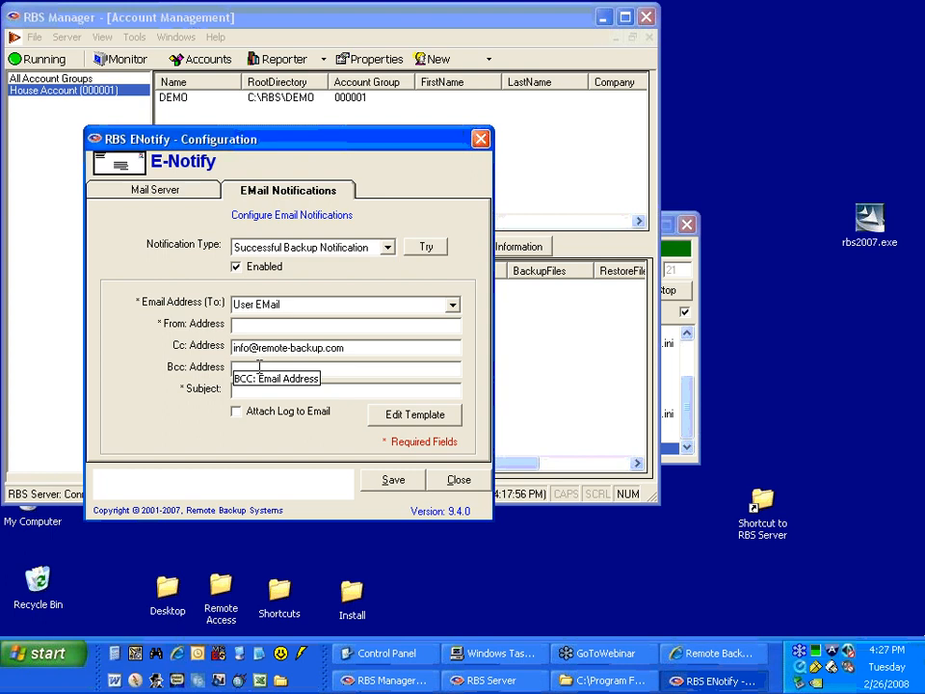
{"action": "left_click", "coordinate": [261, 324]}
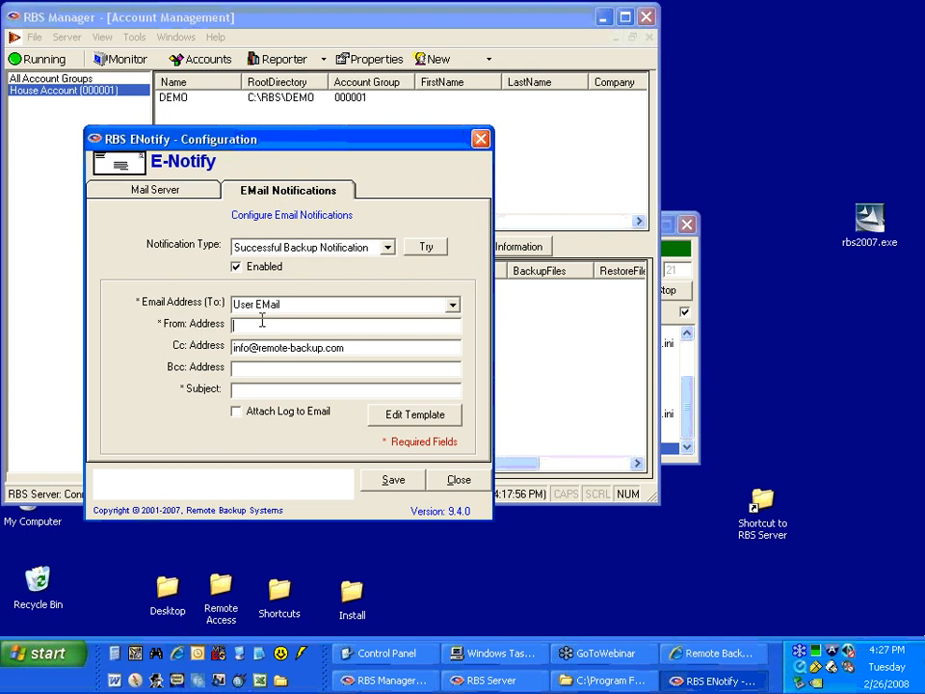
Set the notification's subject to "Backup Successful" and enable attaching the log to the email.
{"action": "left_click", "coordinate": [236, 389]}
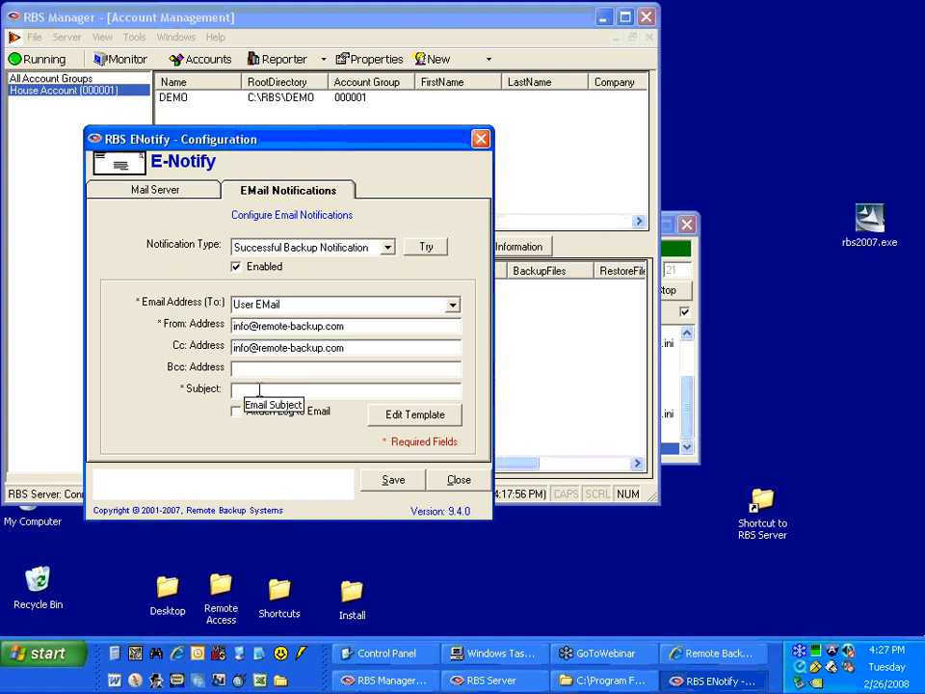
{"action": "type", "text": "Backup"}
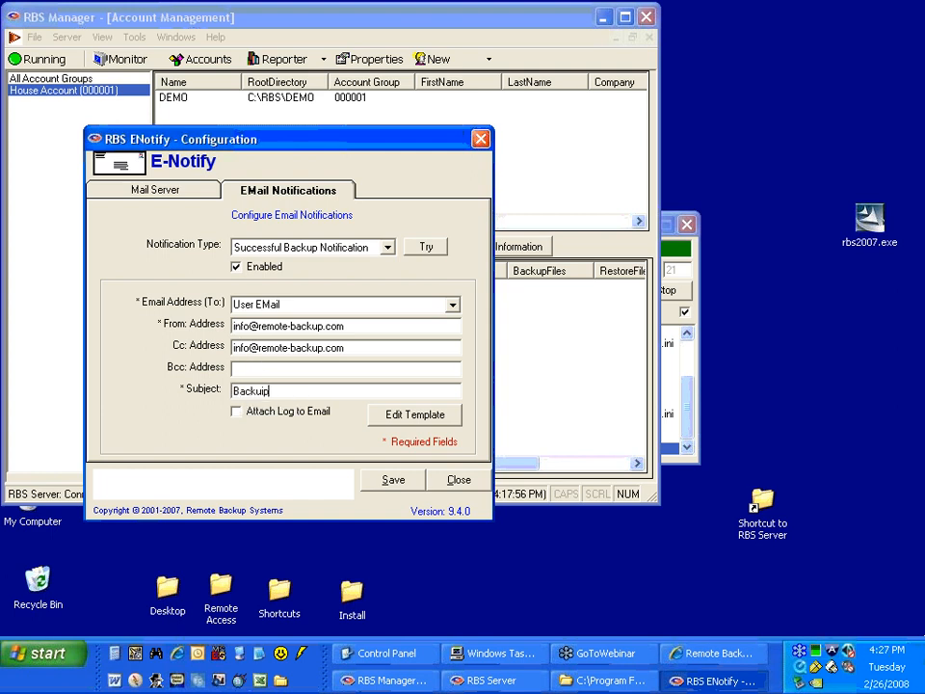
{"action": "type", "text": " Successful"}
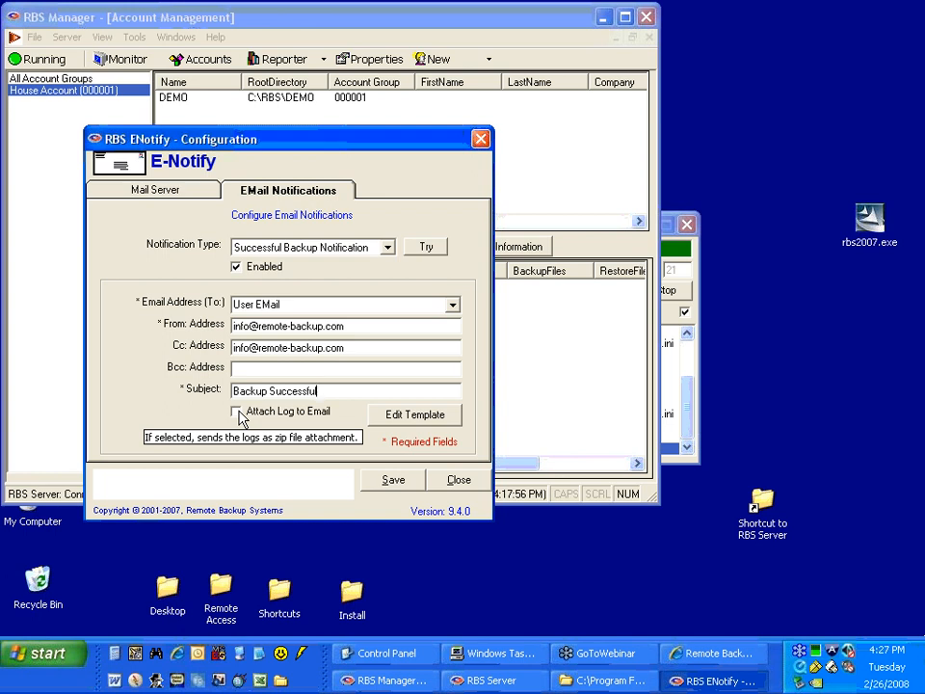
{"action": "key", "text": "Tab"}
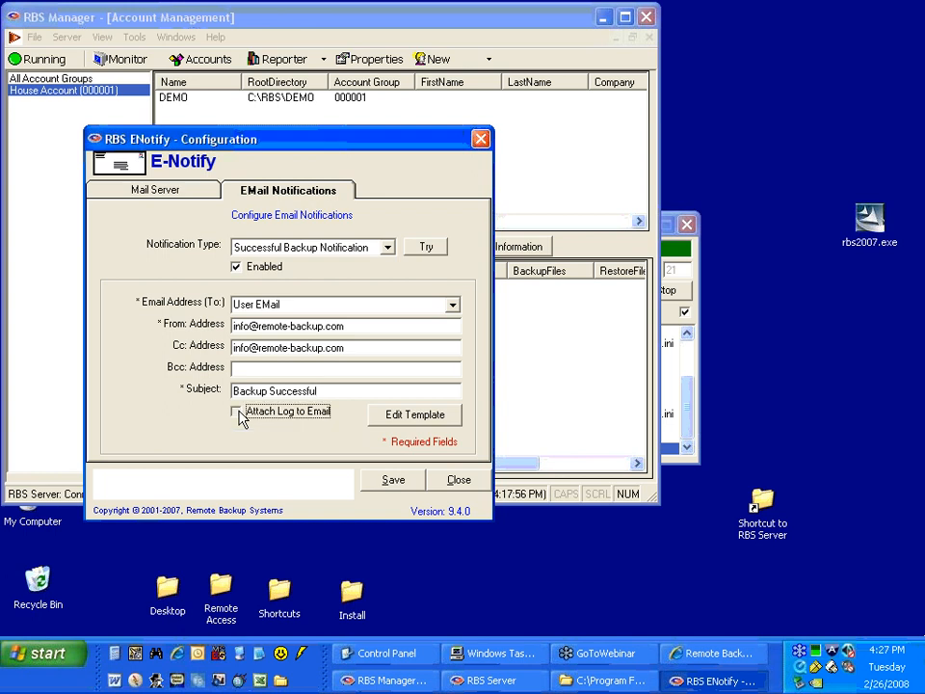
{"action": "left_click", "coordinate": [239, 414]}
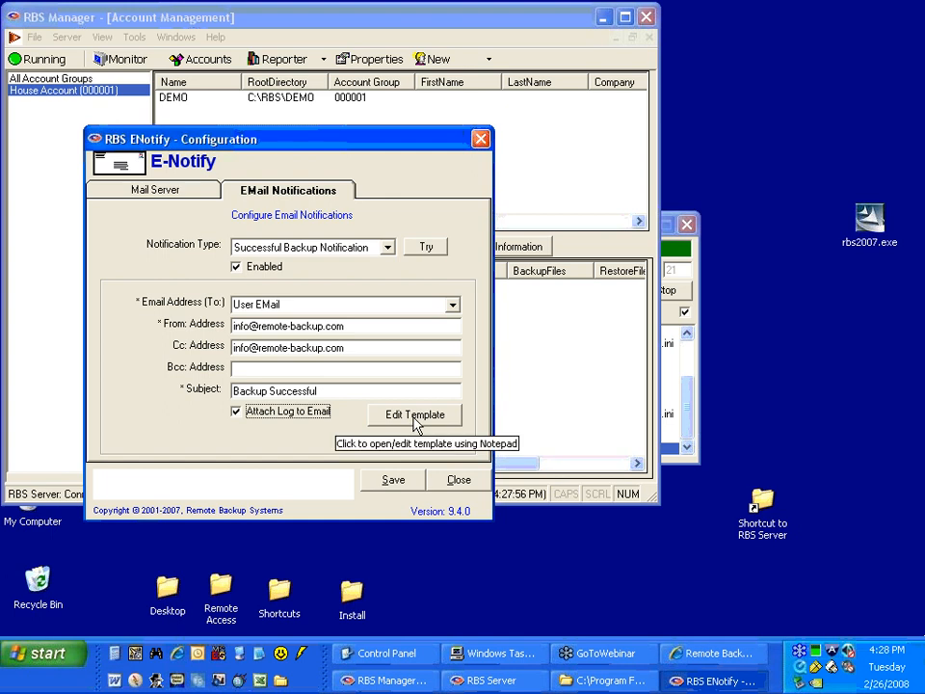
Open the successful backup email template and examine its confirmation text and the status, username, set name and set ID placeholders.
{"action": "left_click", "coordinate": [401, 417]}
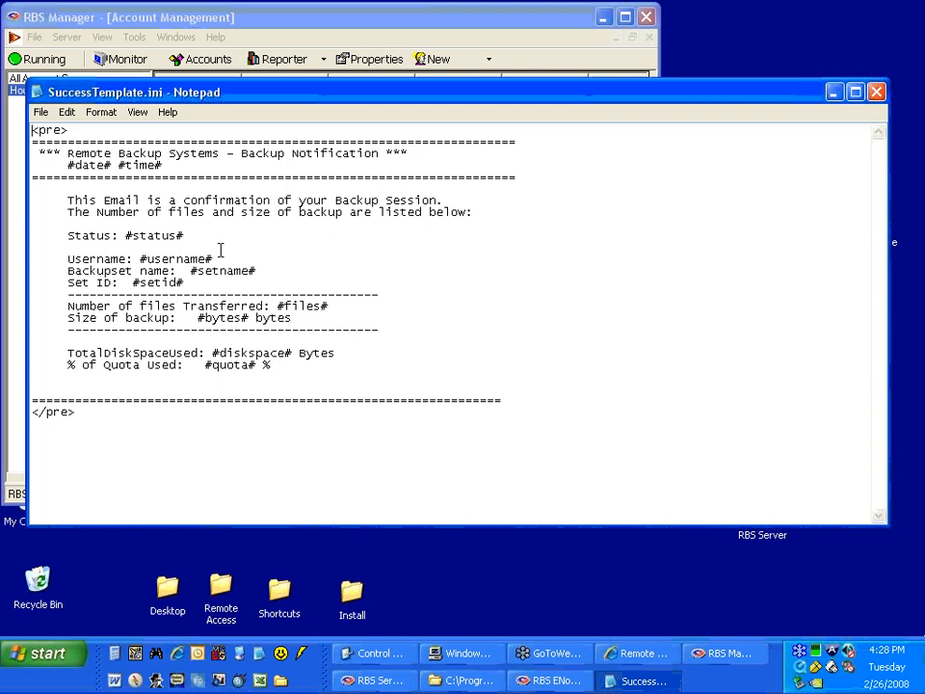
{"action": "left_click_drag", "start_coordinate": [71, 200], "coordinate": [461, 222]}
{"action": "left_click", "coordinate": [461, 223]}
{"action": "left_click_drag", "start_coordinate": [125, 235], "coordinate": [185, 235]}
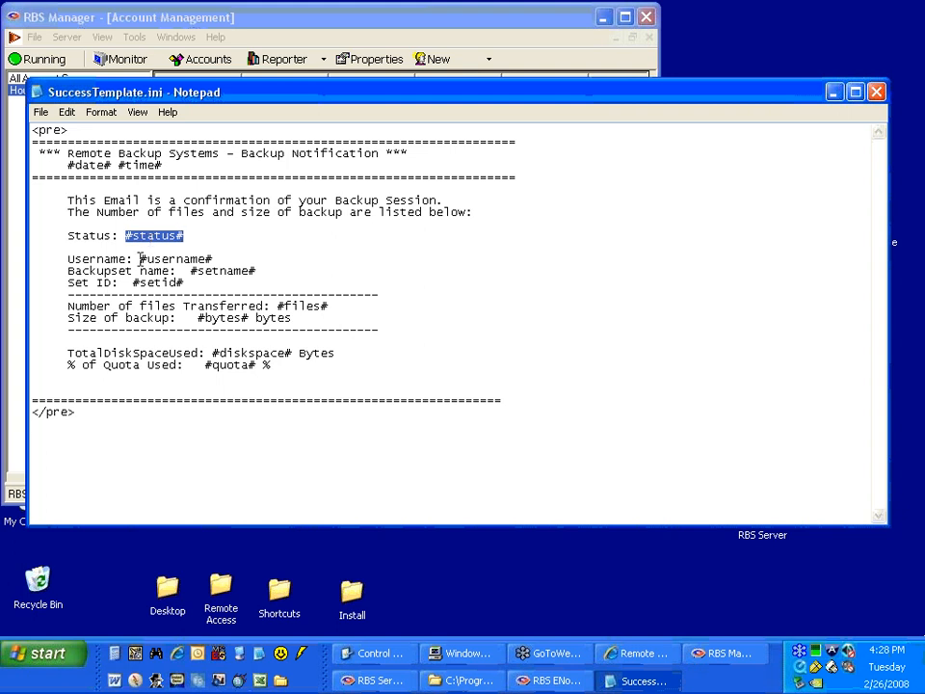
{"action": "left_click_drag", "start_coordinate": [140, 259], "coordinate": [218, 260]}
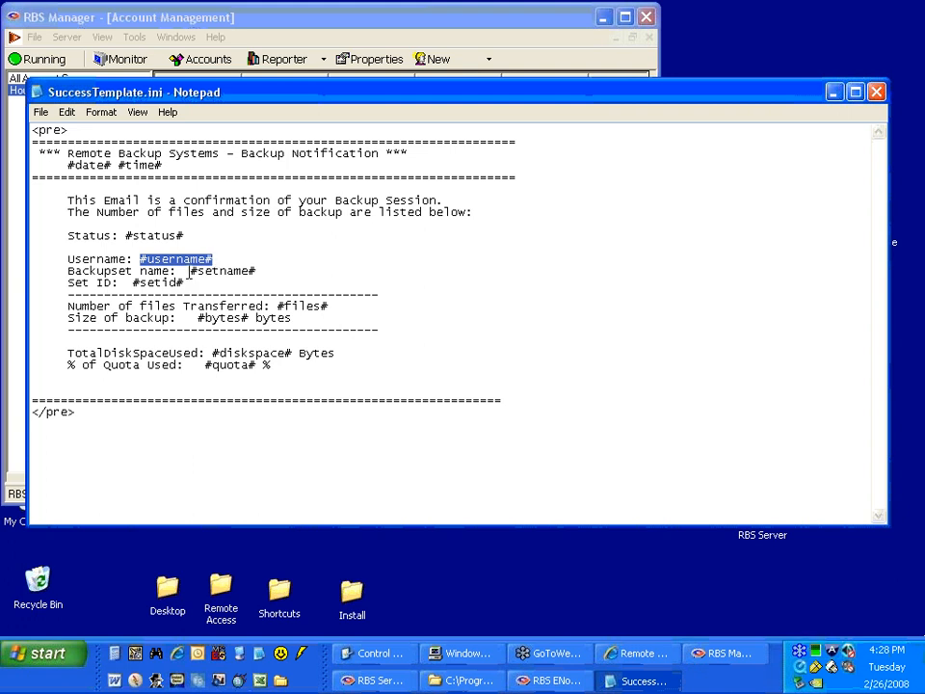
{"action": "left_click_drag", "start_coordinate": [190, 271], "coordinate": [262, 278]}
{"action": "left_click_drag", "start_coordinate": [132, 282], "coordinate": [186, 283]}
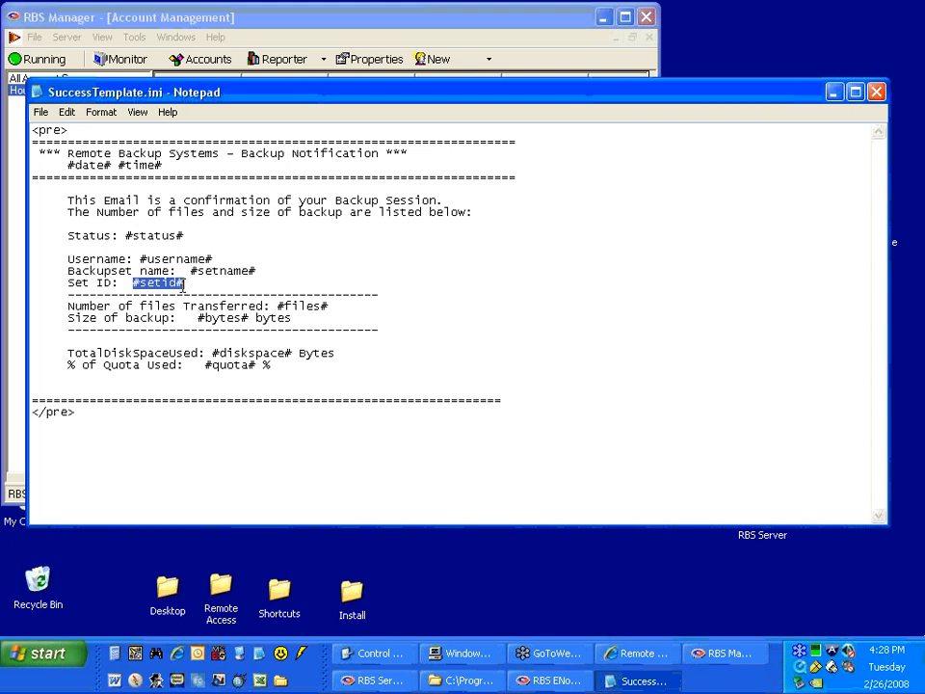
Examine the template's company heading, enclosing pre tags and quota placeholder, and close the template without changes.
{"action": "left_click", "coordinate": [64, 153]}
{"action": "left_click_drag", "start_coordinate": [63, 153], "coordinate": [221, 154]}
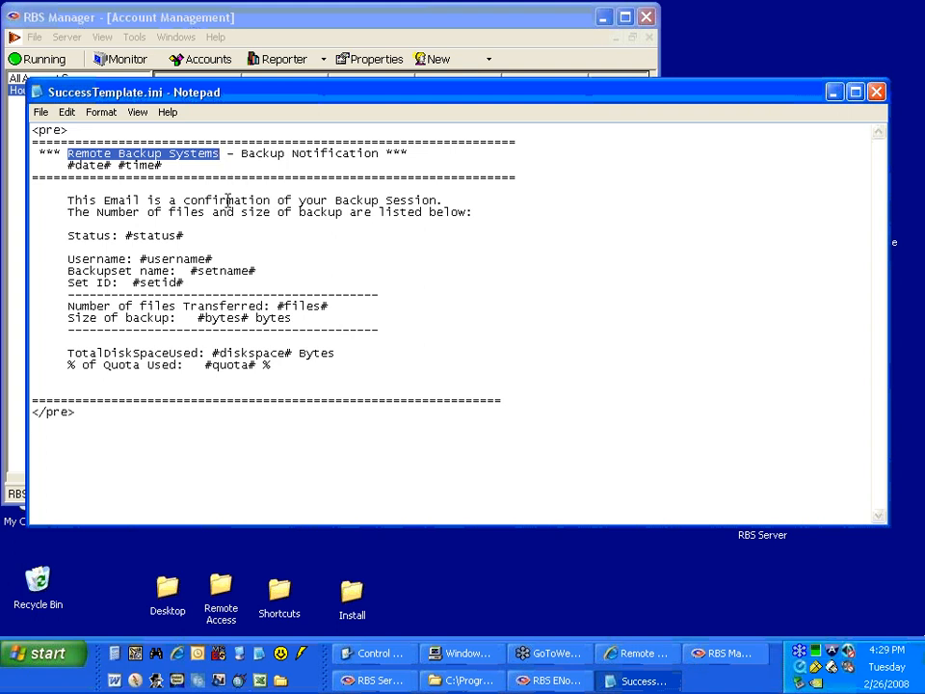
{"action": "left_click_drag", "start_coordinate": [249, 153], "coordinate": [320, 154]}
{"action": "left_click", "coordinate": [157, 389]}
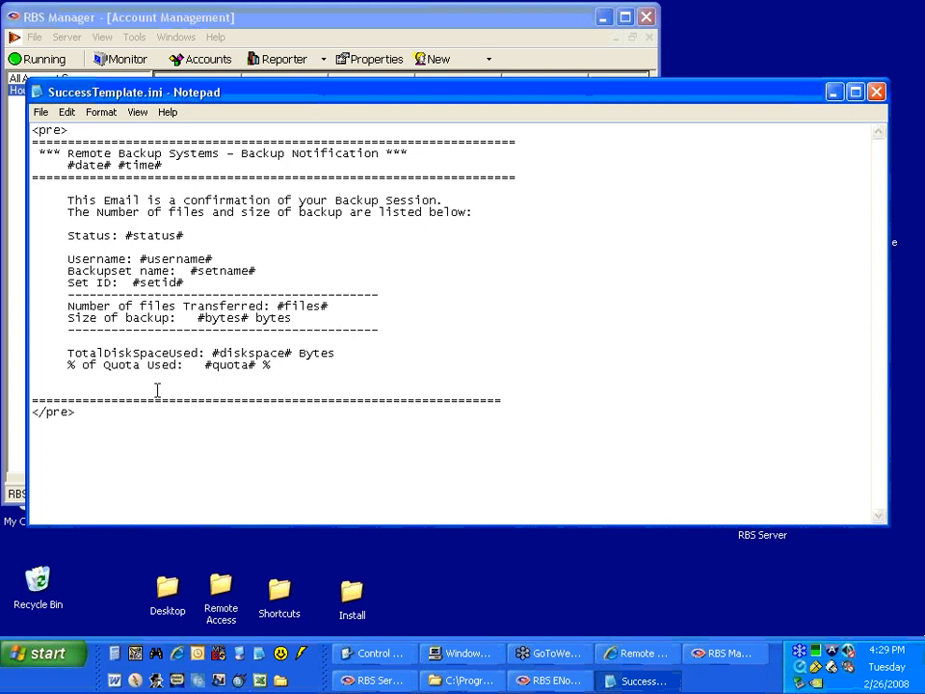
{"action": "left_click", "coordinate": [84, 250]}
{"action": "left_click_drag", "start_coordinate": [68, 130], "coordinate": [30, 130]}
{"action": "left_click_drag", "start_coordinate": [75, 413], "coordinate": [33, 413]}
{"action": "left_click", "coordinate": [42, 385]}
{"action": "left_click_drag", "start_coordinate": [205, 365], "coordinate": [244, 376]}
{"action": "left_click", "coordinate": [289, 377]}
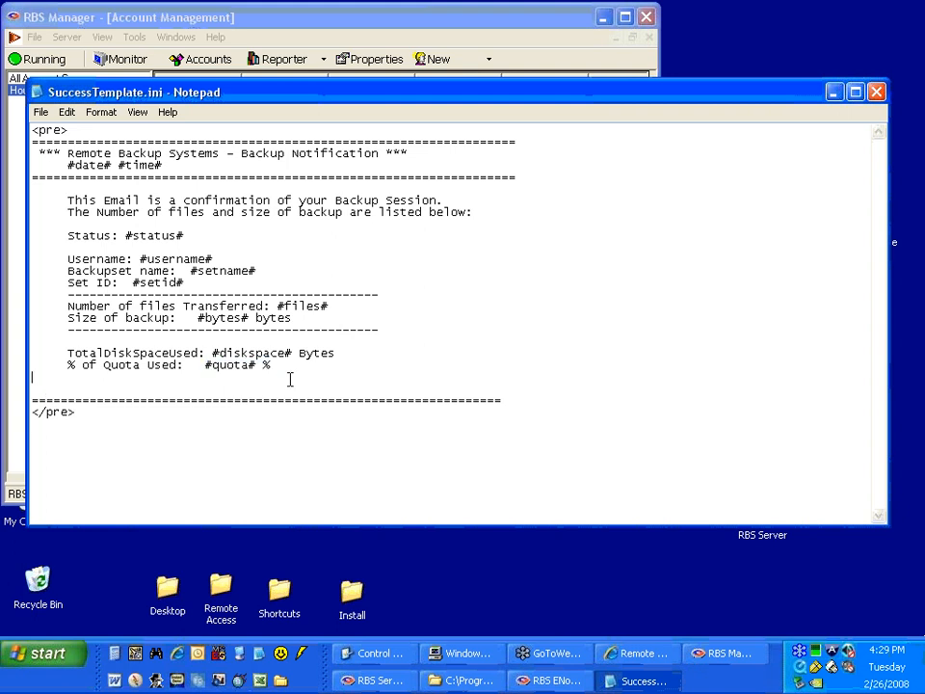
{"action": "left_click", "coordinate": [876, 92]}
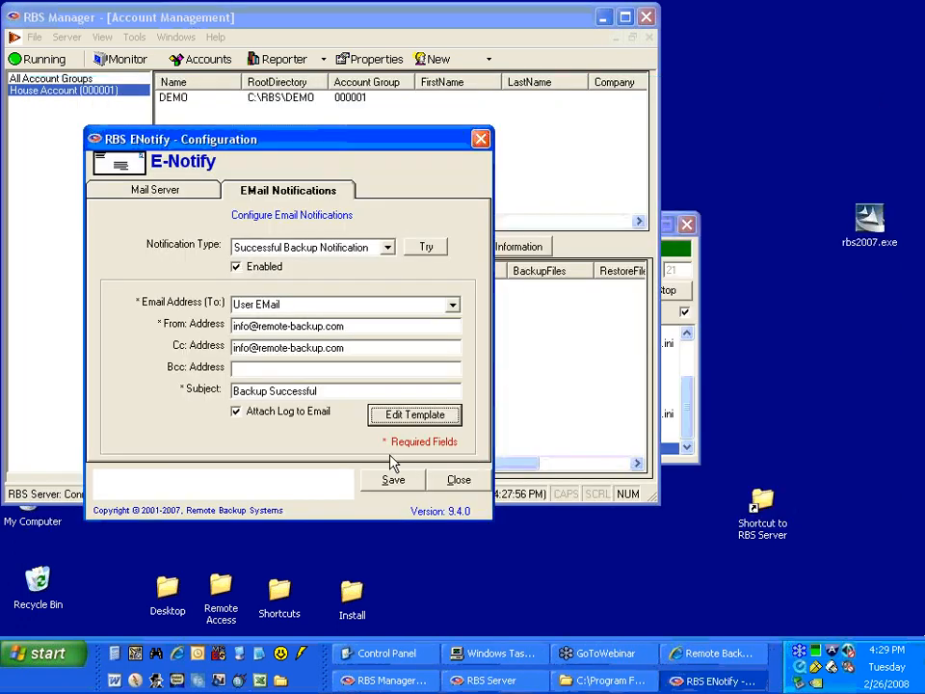
Send a test of the Successful Backup Notification to the company's information e-mail address.
{"action": "left_click", "coordinate": [424, 249]}
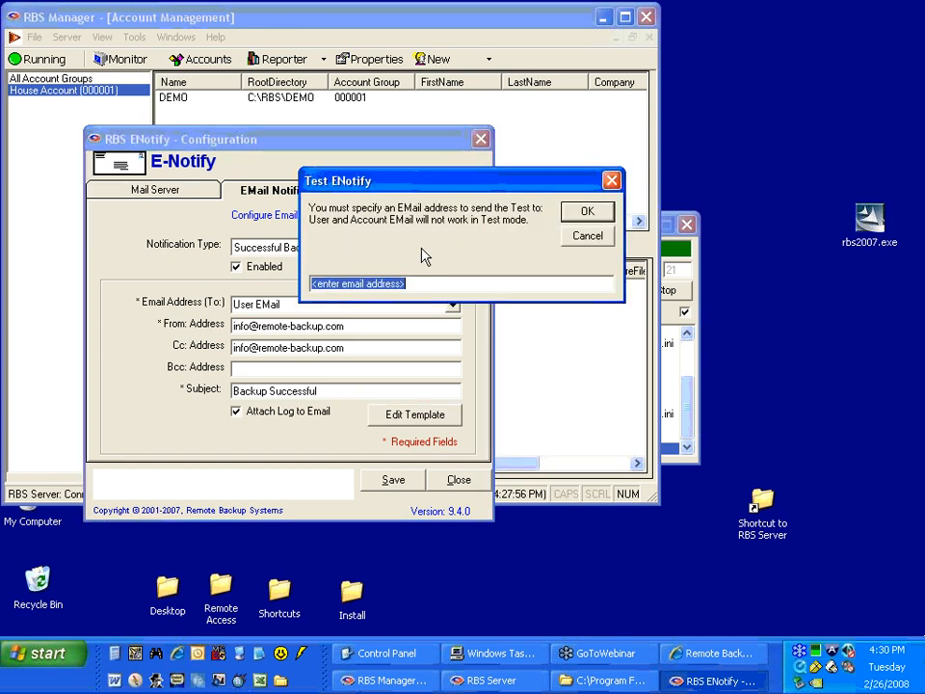
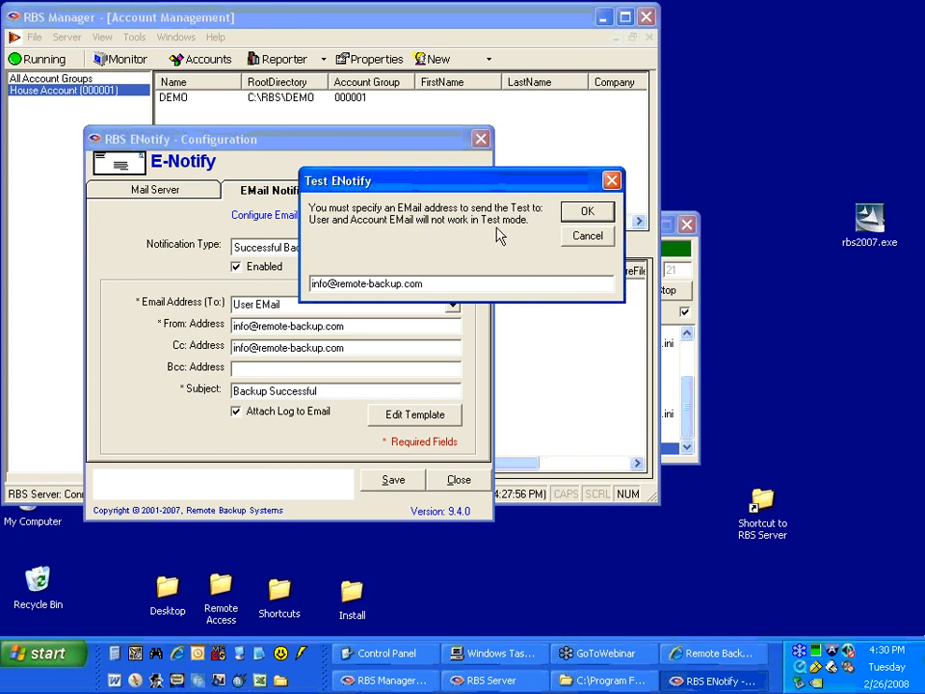
{"action": "left_click", "coordinate": [587, 211]}
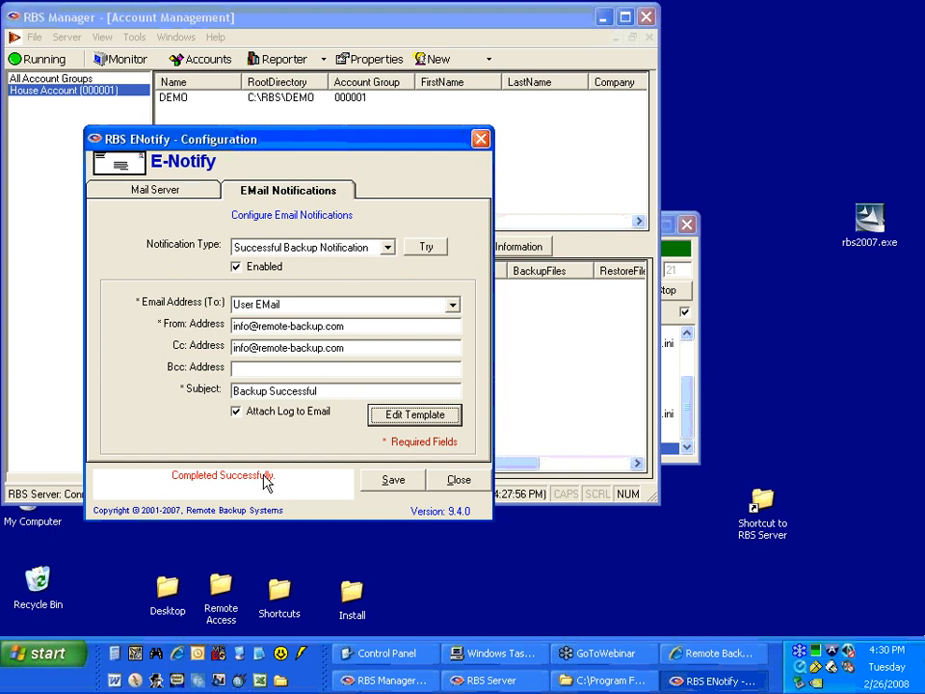
Switch to the Failed Backup Notification, enable it, and set its recipient to User EMail.
{"action": "left_click", "coordinate": [325, 249]}
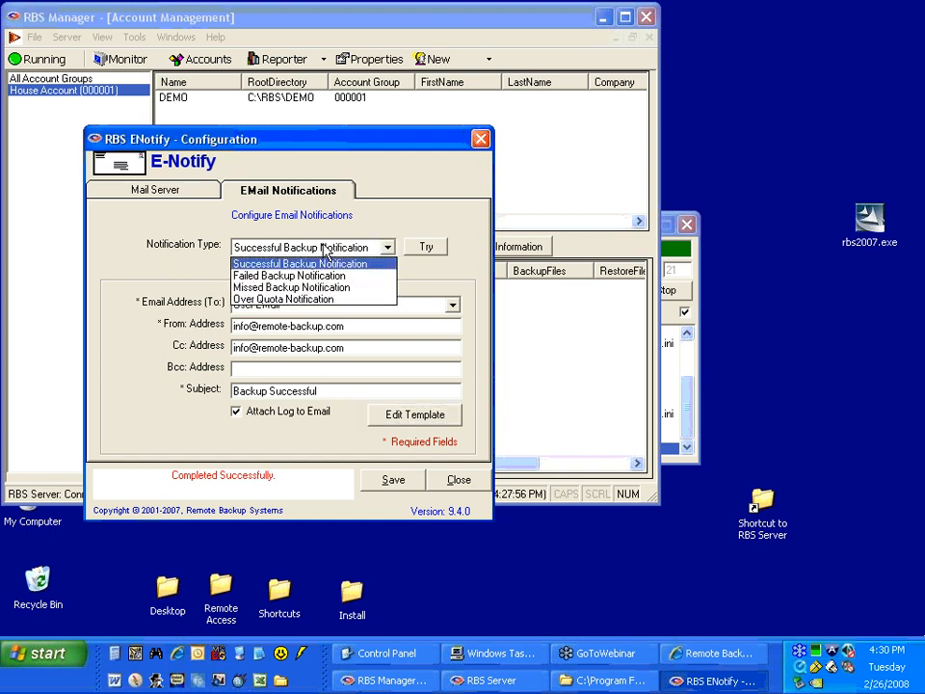
{"action": "left_click", "coordinate": [325, 249]}
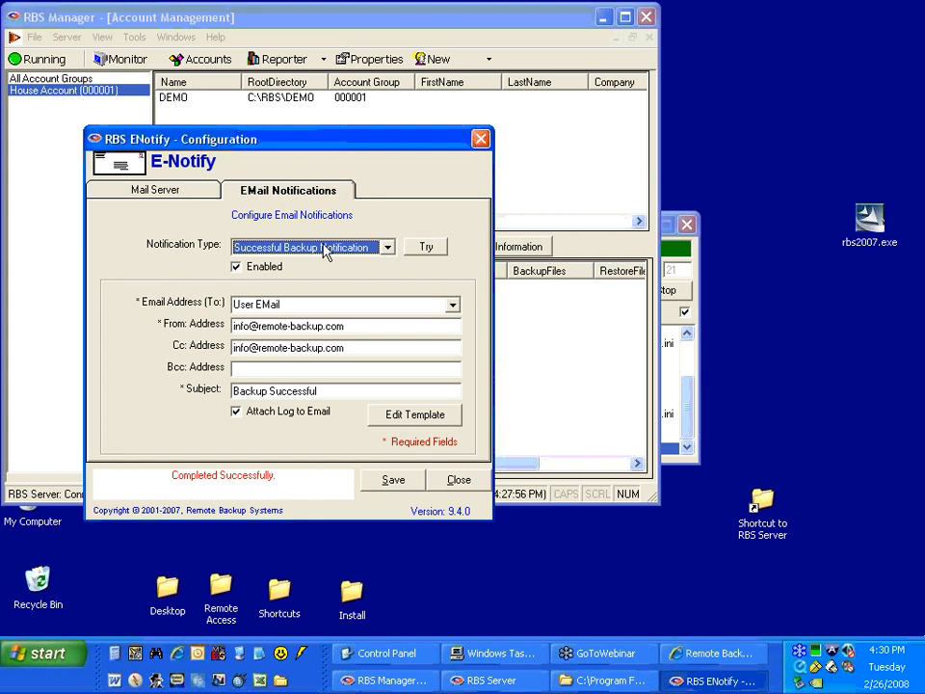
{"action": "left_click", "coordinate": [326, 250]}
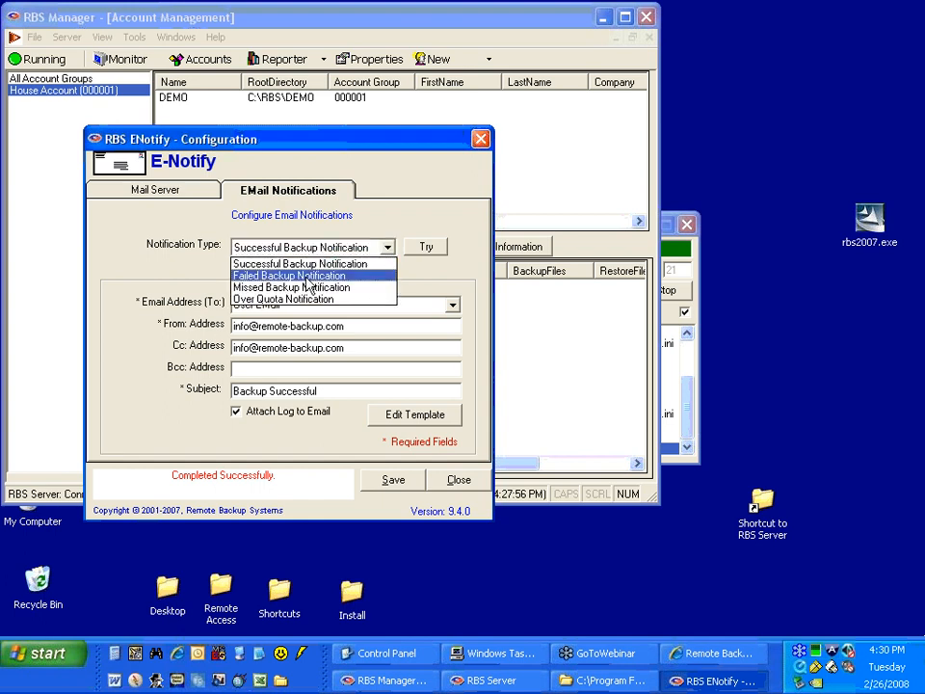
{"action": "left_click", "coordinate": [308, 277]}
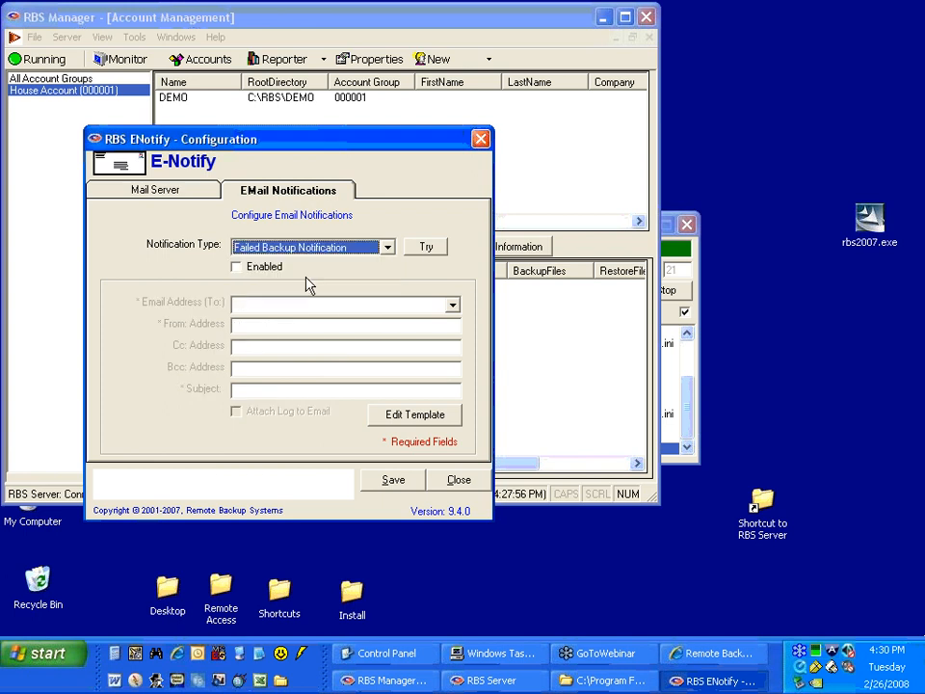
{"action": "left_click", "coordinate": [242, 274]}
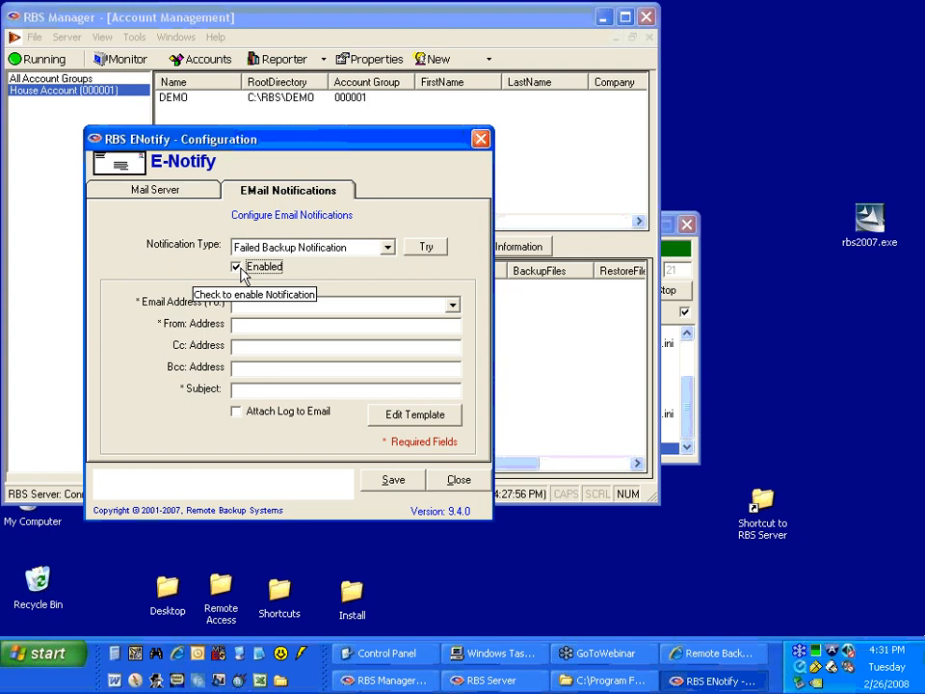
{"action": "left_click", "coordinate": [452, 304]}
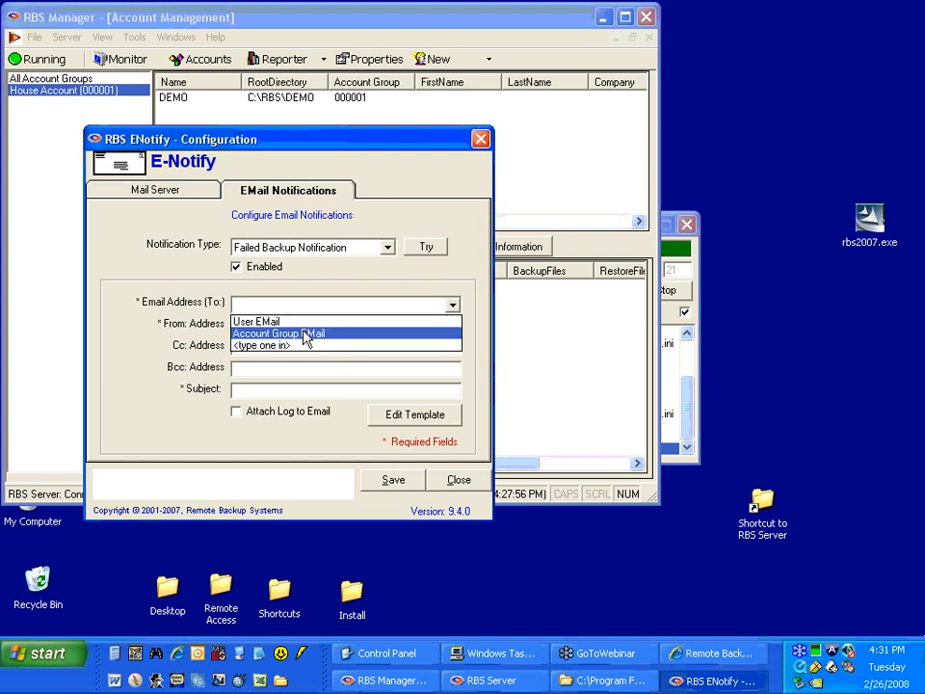
{"action": "left_click", "coordinate": [276, 321]}
{"action": "left_click", "coordinate": [277, 324]}
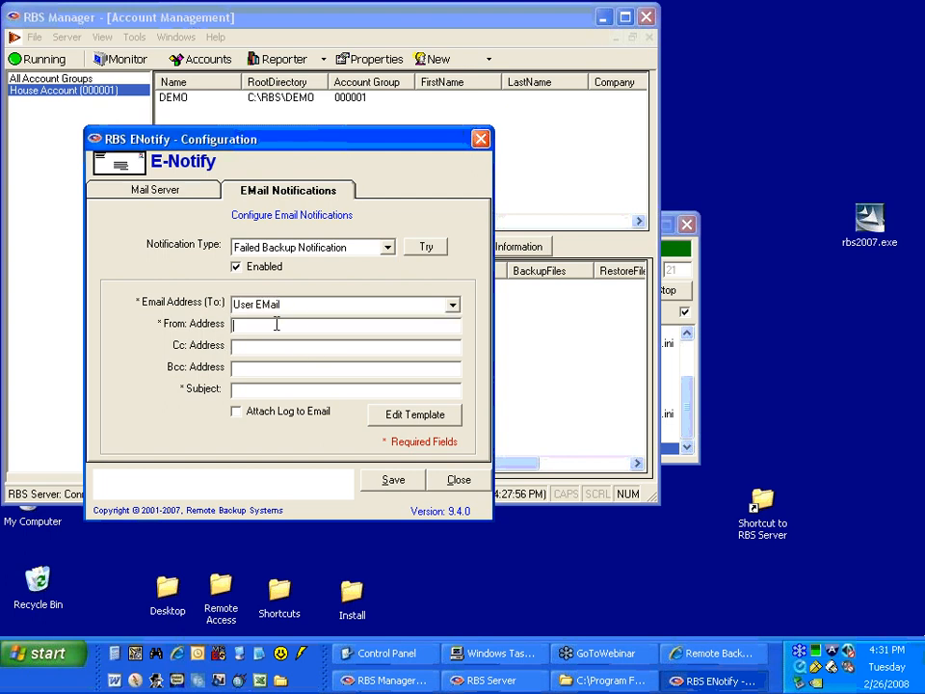
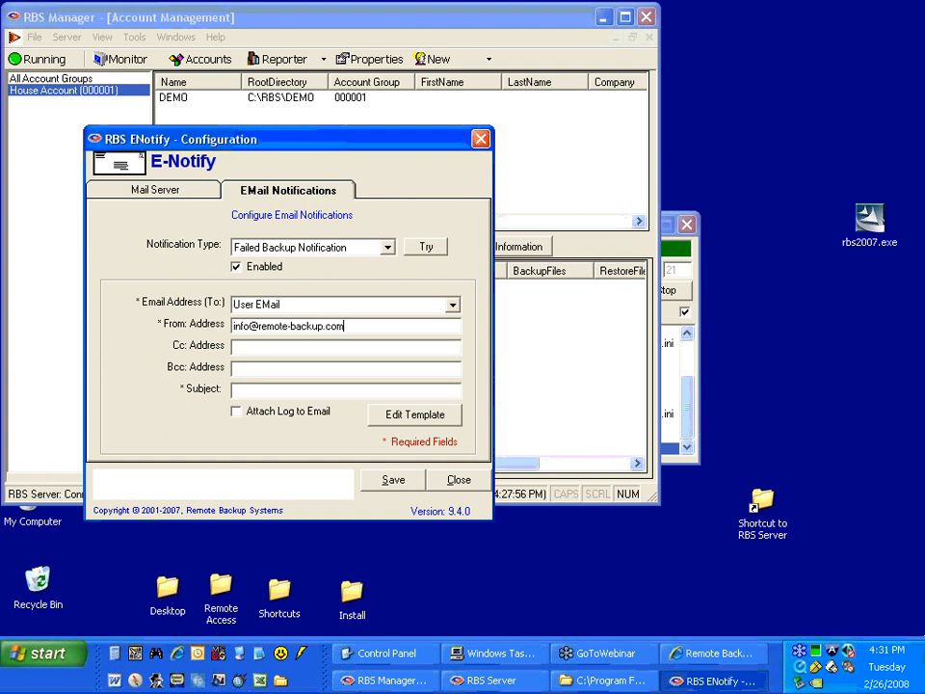
Set the failed backup notification's sender to the company's information e-mail and its subject to Backup Failed, and review its template.
{"action": "left_click", "coordinate": [302, 393]}
{"action": "type", "text": "Backup Failed"}
{"action": "left_click", "coordinate": [392, 424]}
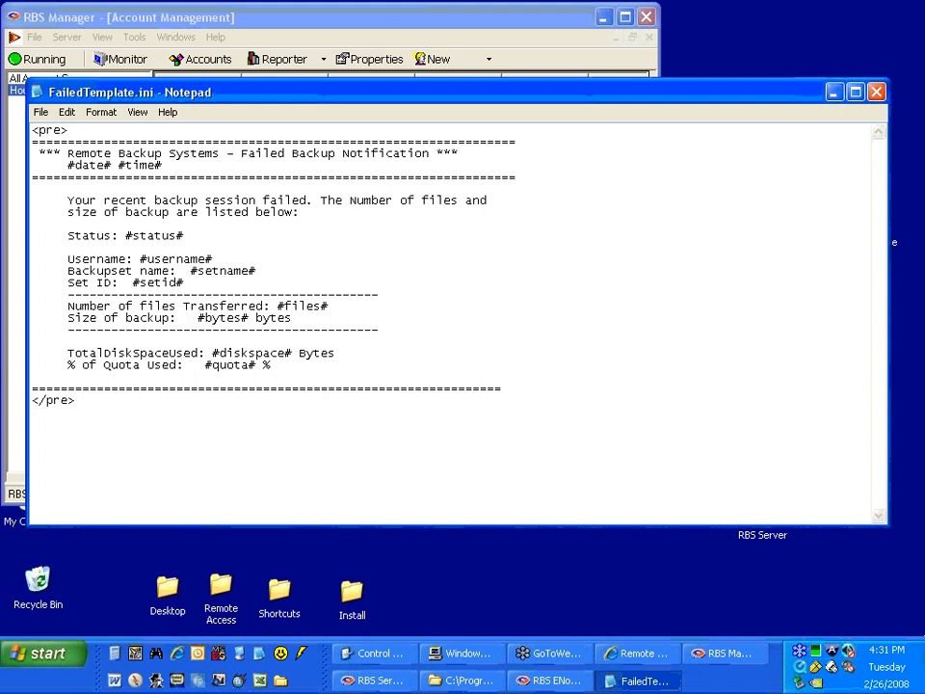
{"action": "left_click", "coordinate": [876, 91]}
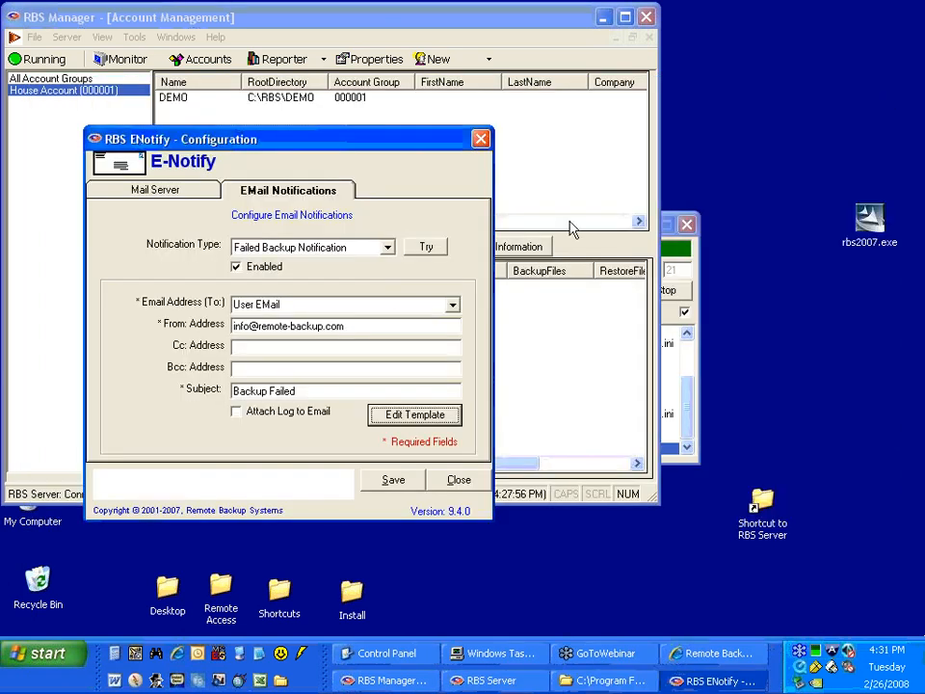
Switch to the Missed Backup Notification, enable it, and set its scheduled time to run to 12:00.
{"action": "left_click", "coordinate": [347, 248]}
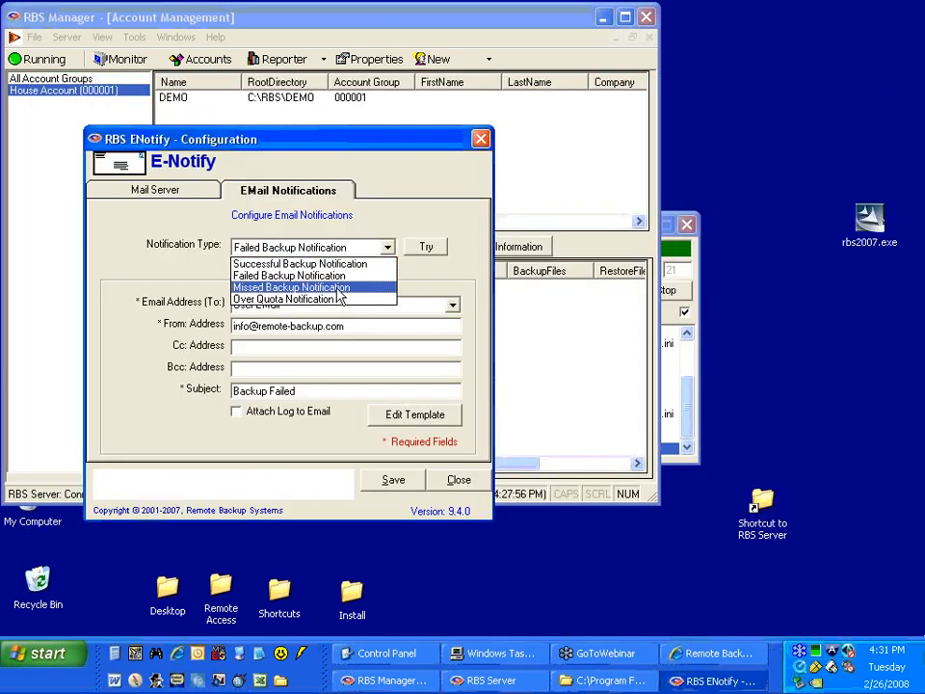
{"action": "left_click", "coordinate": [340, 288]}
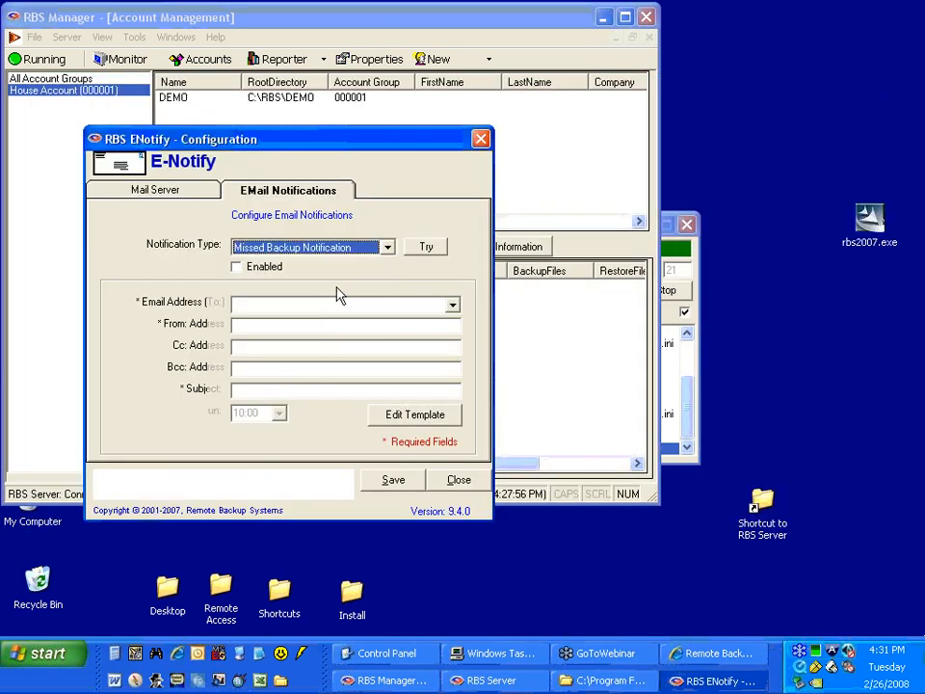
{"action": "left_click", "coordinate": [236, 266]}
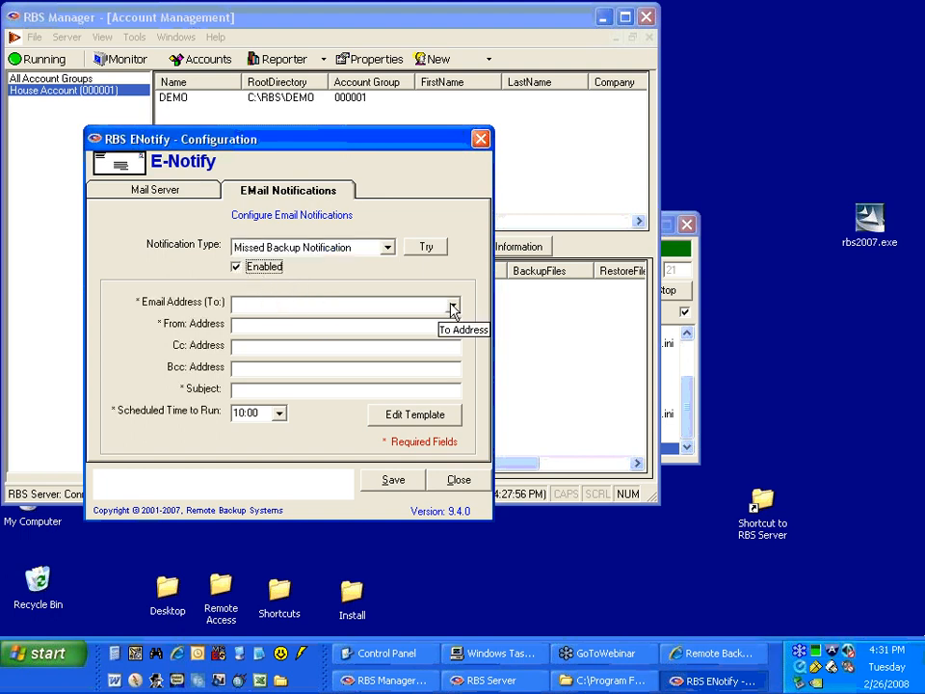
{"action": "left_click", "coordinate": [280, 414]}
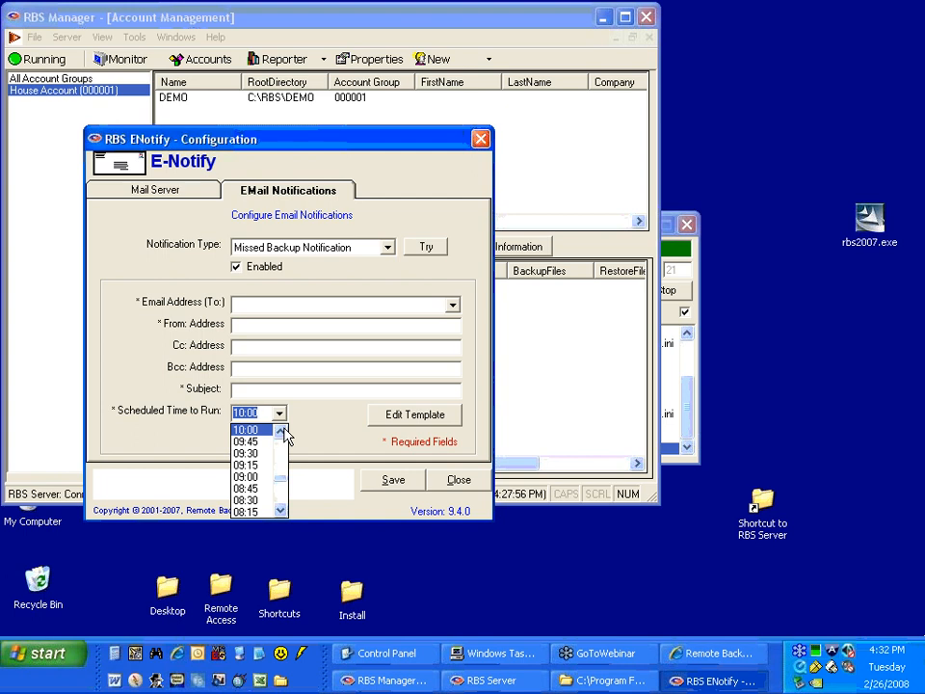
{"action": "left_click_drag", "start_coordinate": [281, 478], "coordinate": [281, 471]}
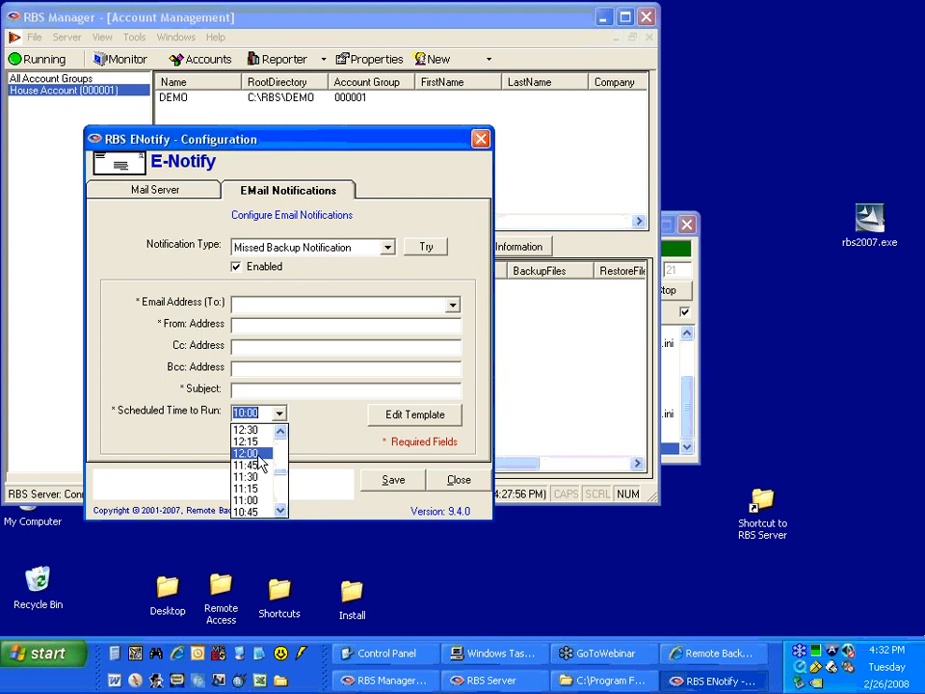
{"action": "left_click", "coordinate": [258, 459]}
Look at the recipient choices for the missed backup notification, and review its email template's wording and placeholders.
{"action": "left_click", "coordinate": [453, 304]}
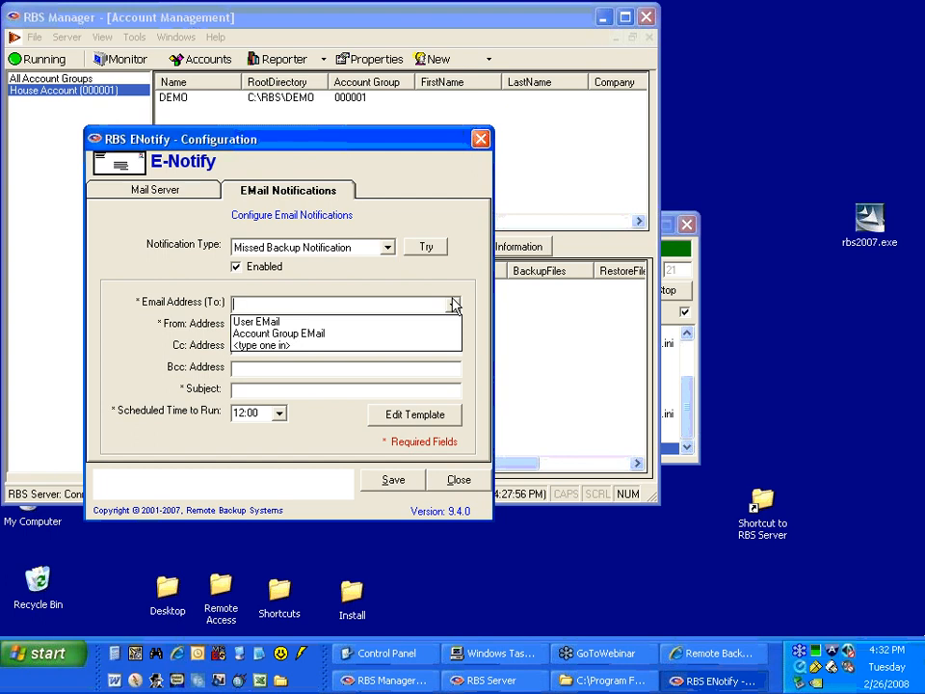
{"action": "left_click", "coordinate": [429, 344]}
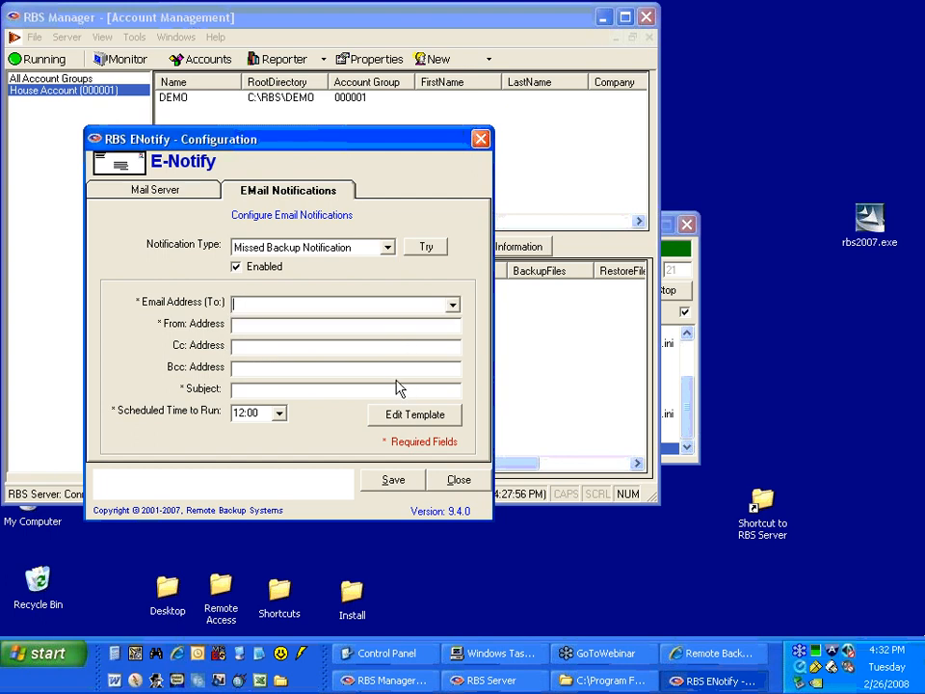
{"action": "left_click", "coordinate": [405, 415]}
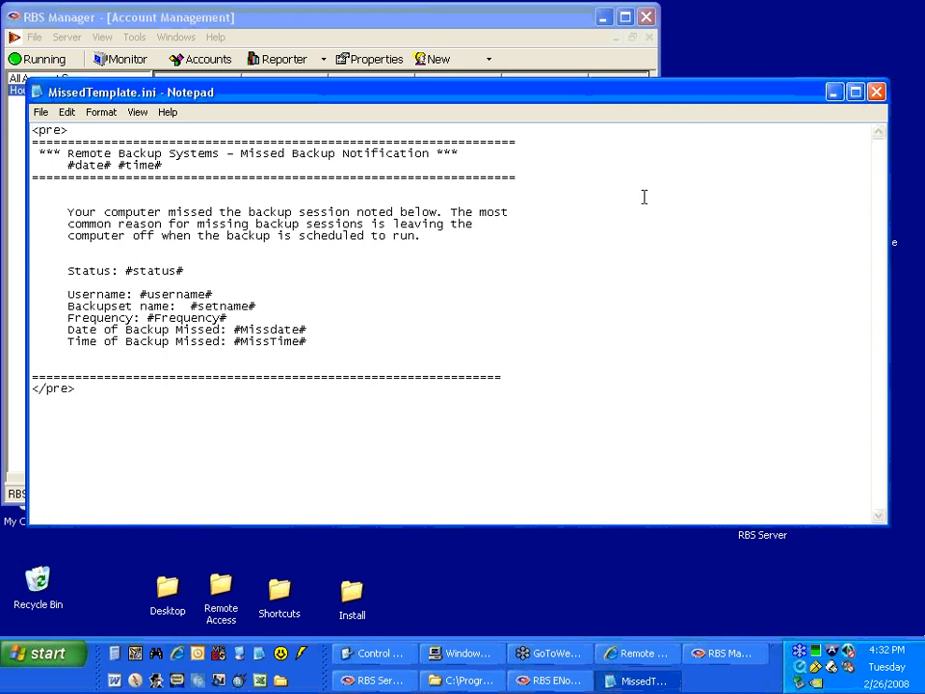
{"action": "left_click", "coordinate": [877, 93]}
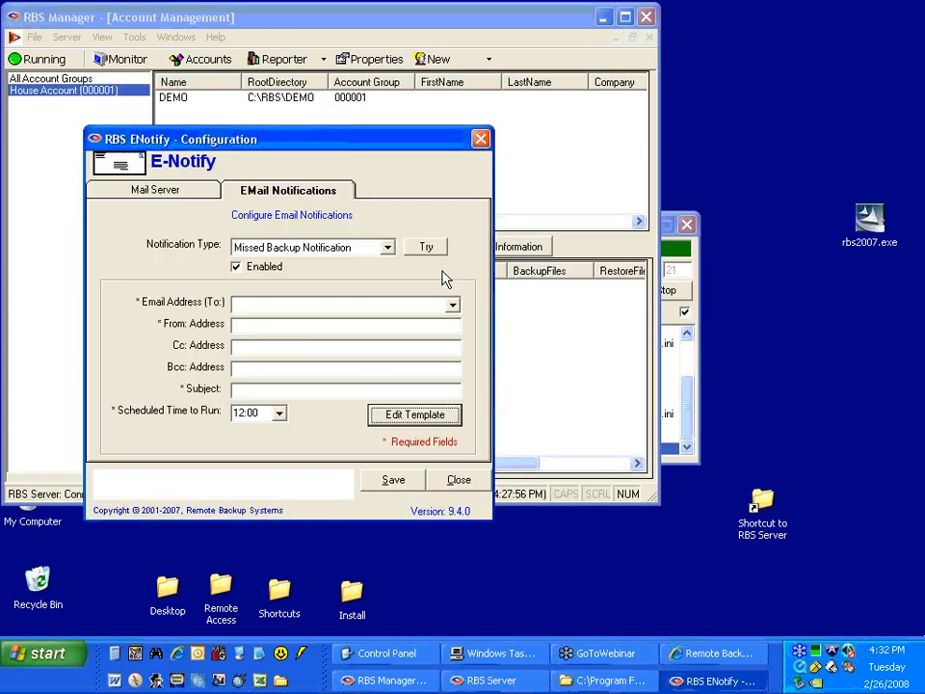
Toggle the Missed Backup Notification off and on again, and look through its scheduled run times, keeping 12:00.
{"action": "left_click", "coordinate": [248, 267]}
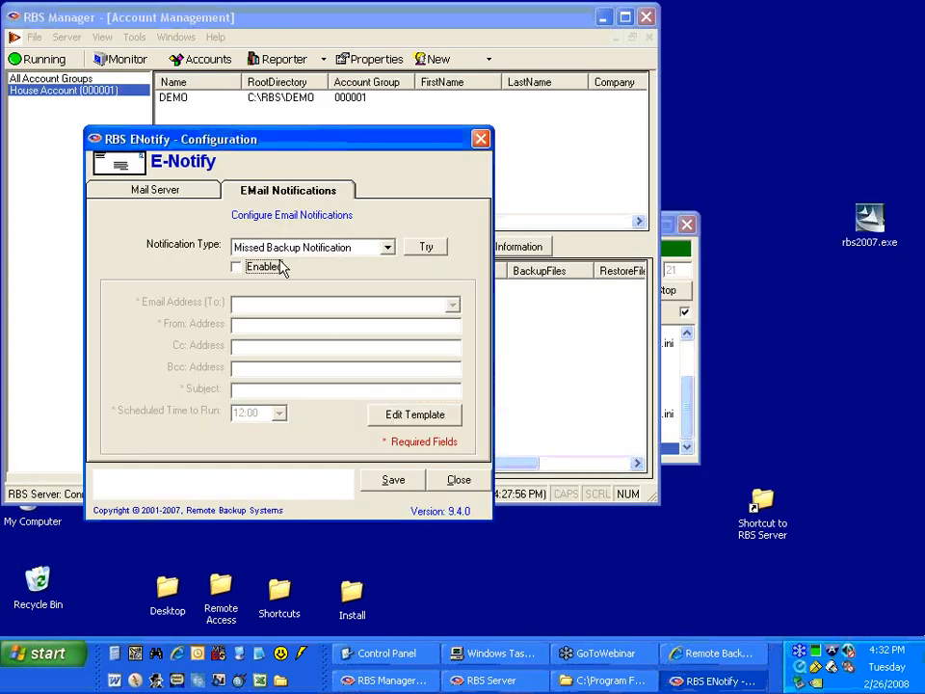
{"action": "left_click", "coordinate": [265, 267]}
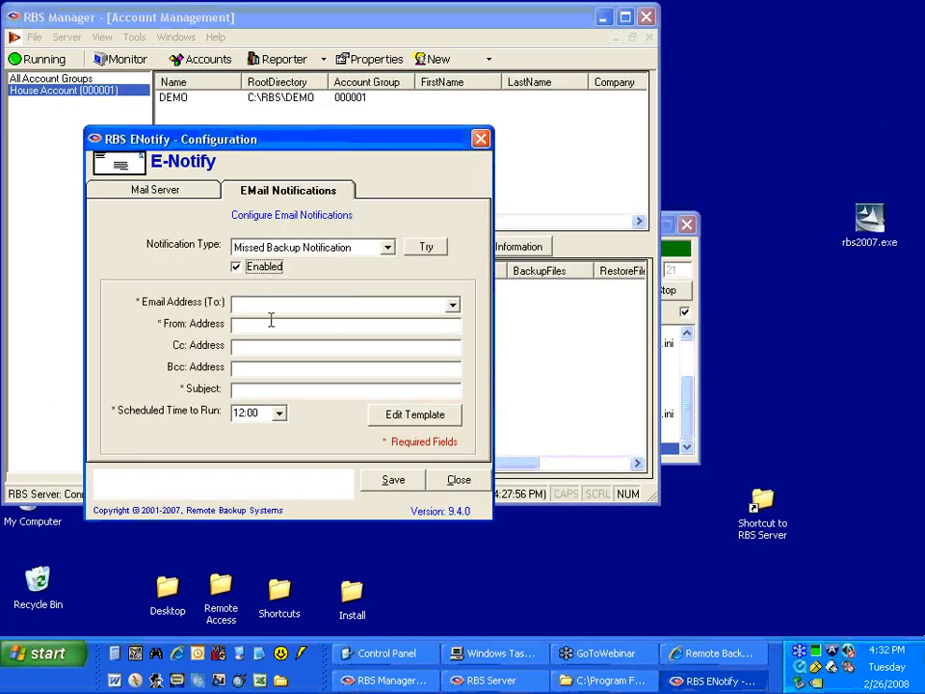
{"action": "left_click", "coordinate": [278, 414]}
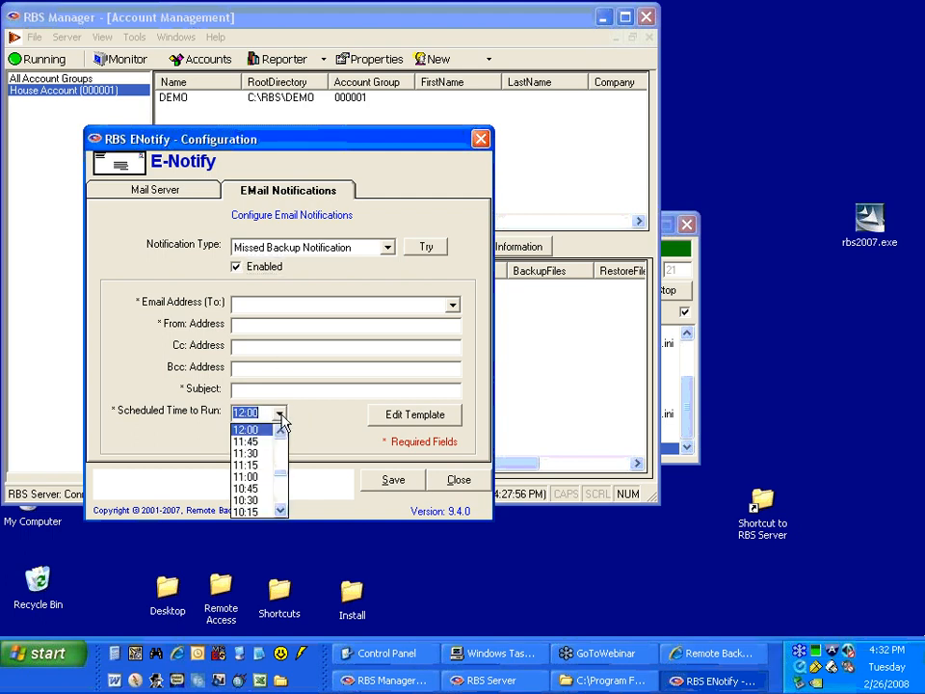
{"action": "left_click_drag", "start_coordinate": [281, 472], "coordinate": [281, 450]}
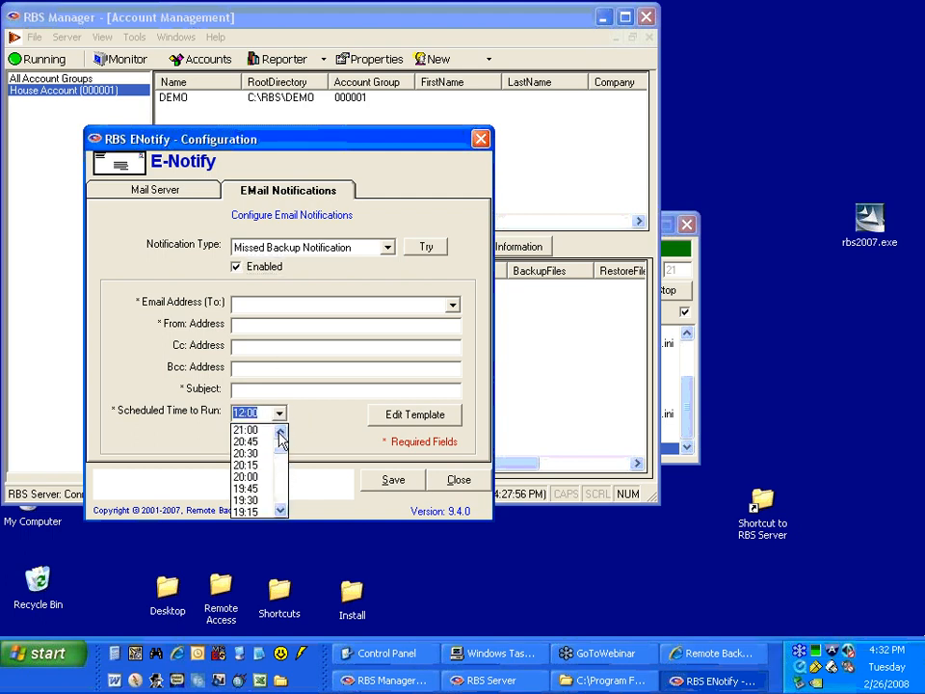
{"action": "left_click", "coordinate": [279, 432]}
{"action": "left_click", "coordinate": [303, 419]}
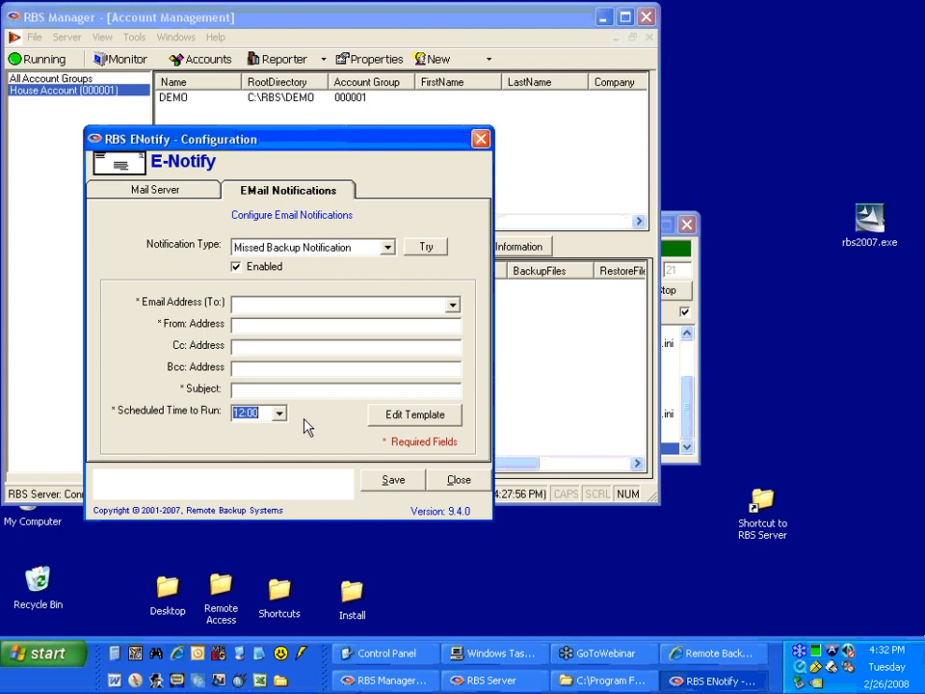
Examine the Over Quota Notification's scheduled run times and its disk space quota template, leaving the notification disabled.
{"action": "left_click", "coordinate": [366, 249]}
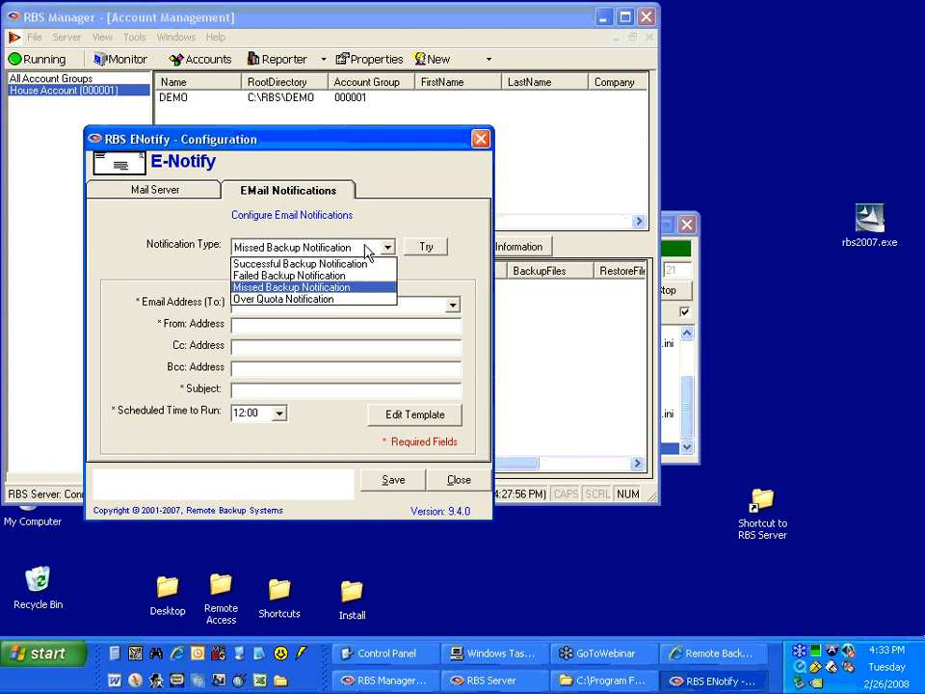
{"action": "left_click", "coordinate": [325, 300]}
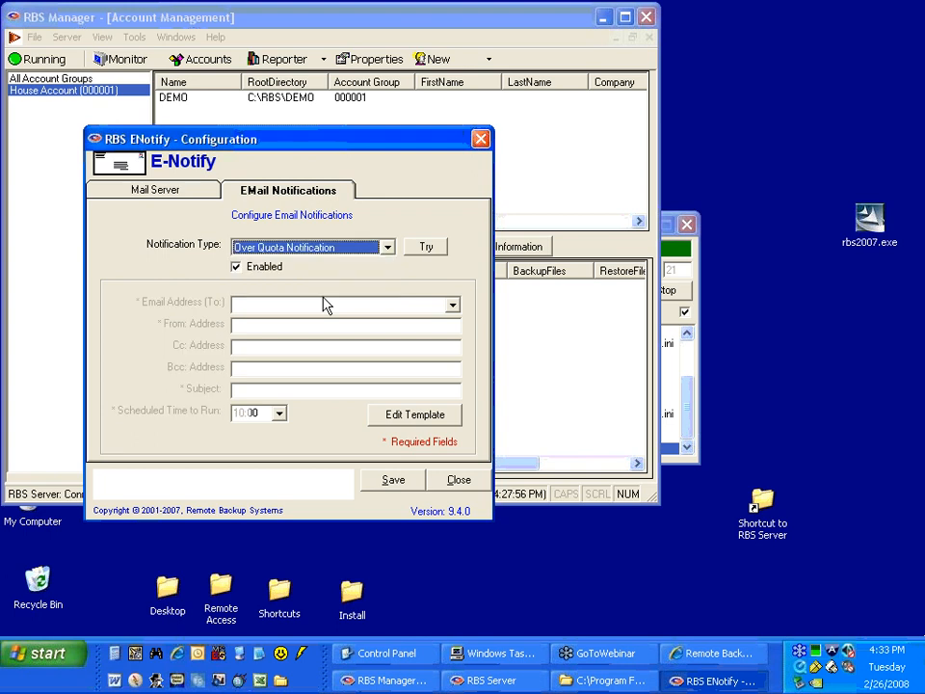
{"action": "left_click", "coordinate": [235, 268]}
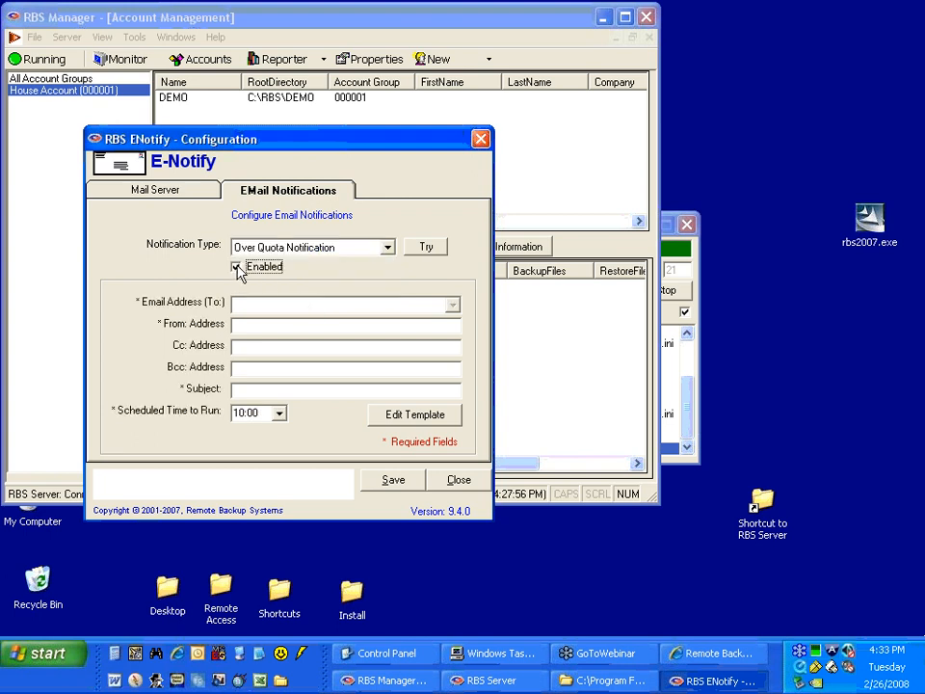
{"action": "left_click", "coordinate": [278, 418]}
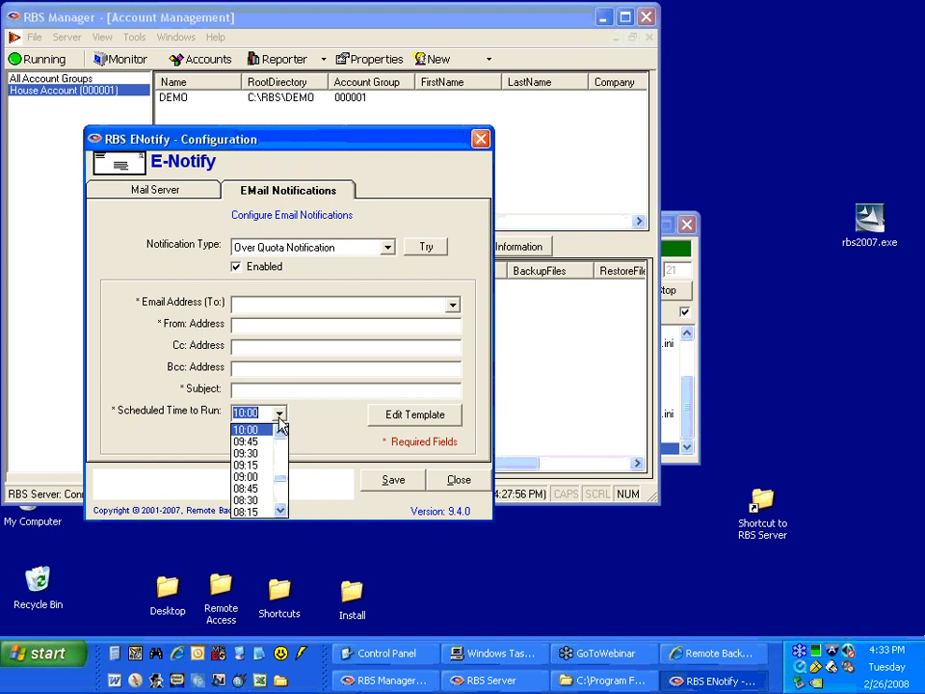
{"action": "left_click", "coordinate": [279, 422]}
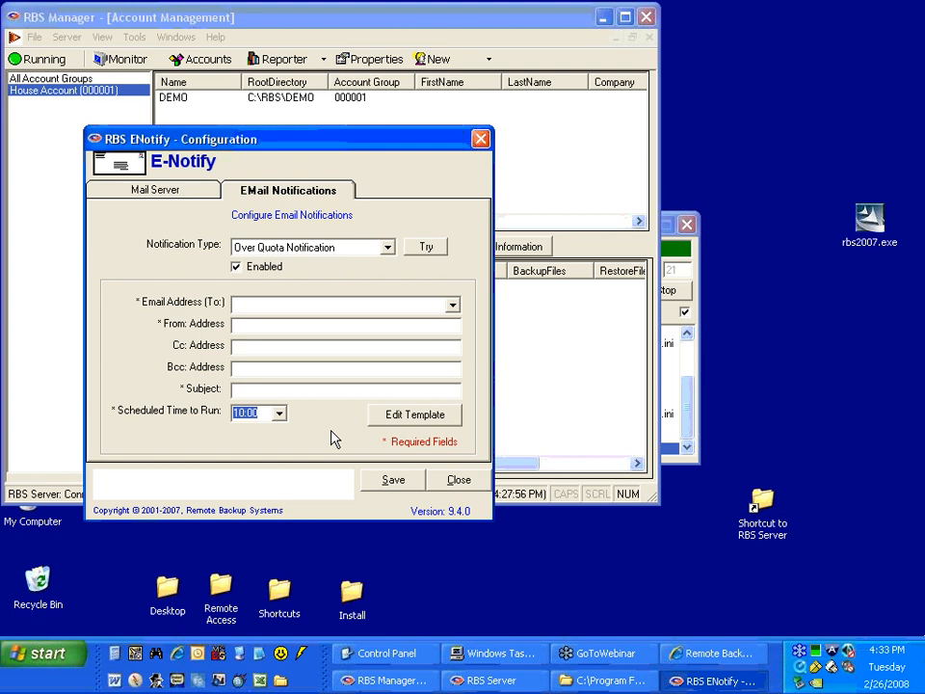
{"action": "left_click", "coordinate": [267, 306]}
{"action": "left_click", "coordinate": [391, 412]}
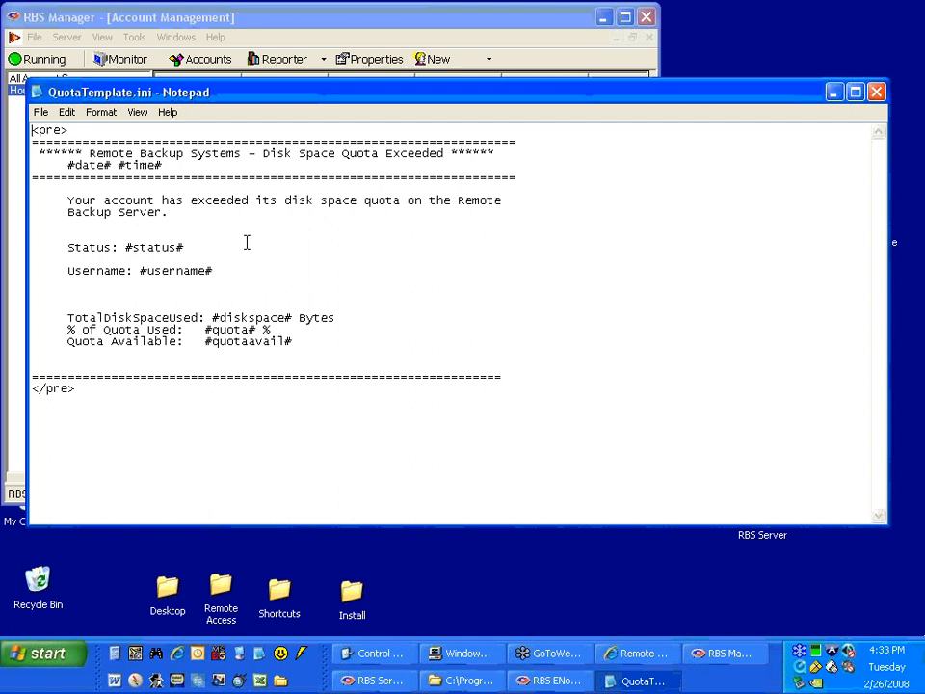
{"action": "left_click", "coordinate": [875, 91]}
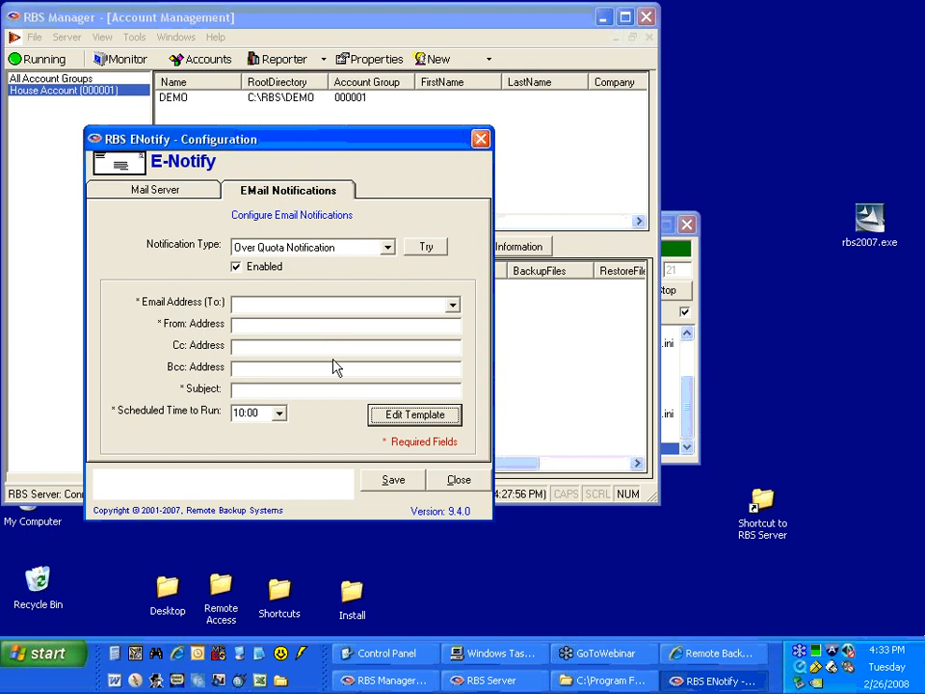
{"action": "left_click", "coordinate": [241, 269]}
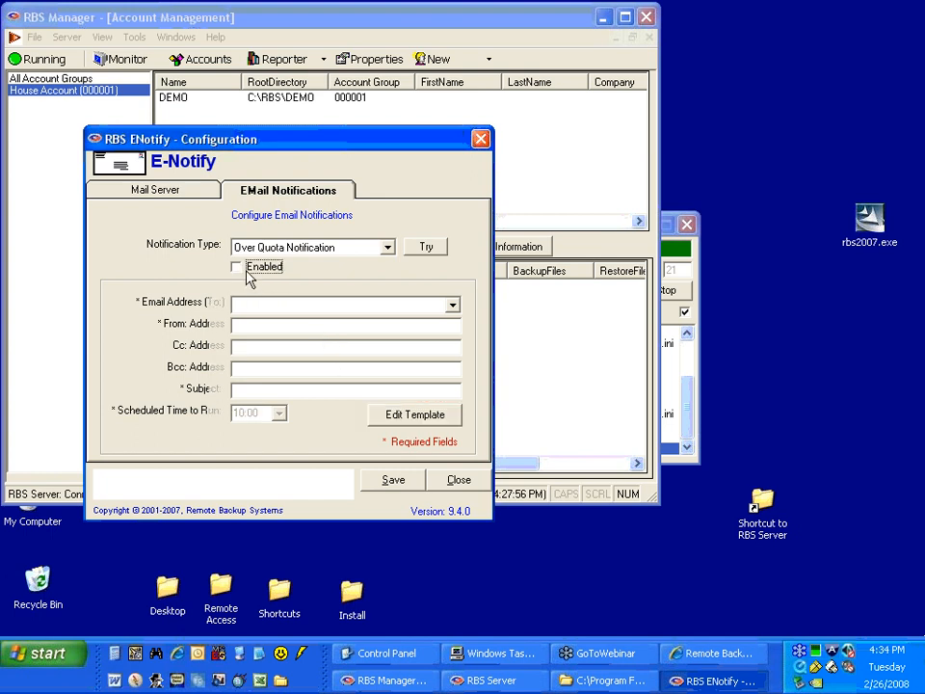
Save and close the E-Notify configuration from its mail server settings, and switch to the server monitor.
{"action": "left_click", "coordinate": [204, 192]}
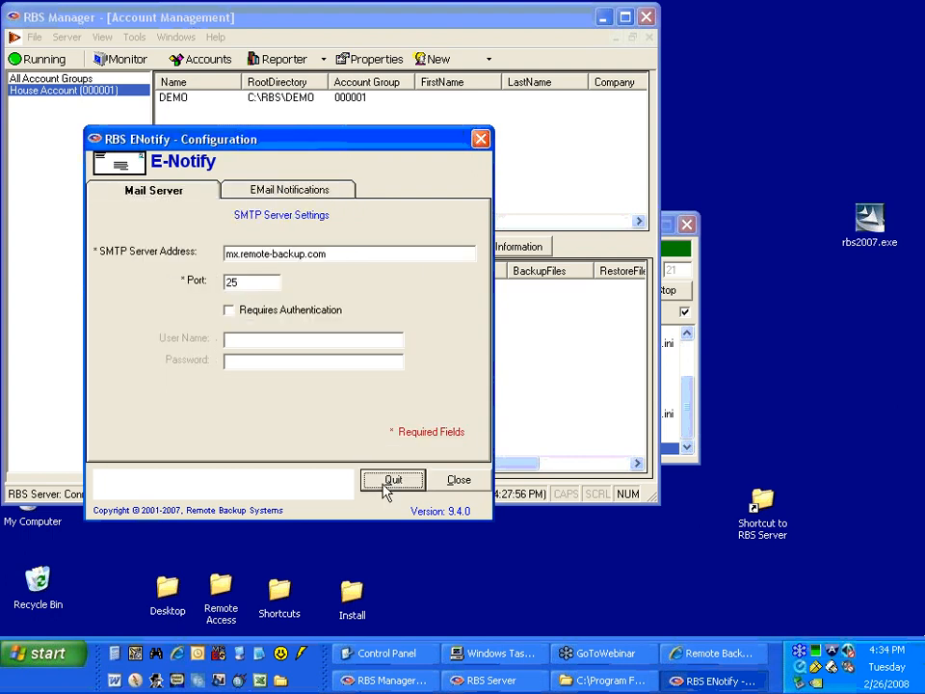
{"action": "left_click", "coordinate": [388, 481]}
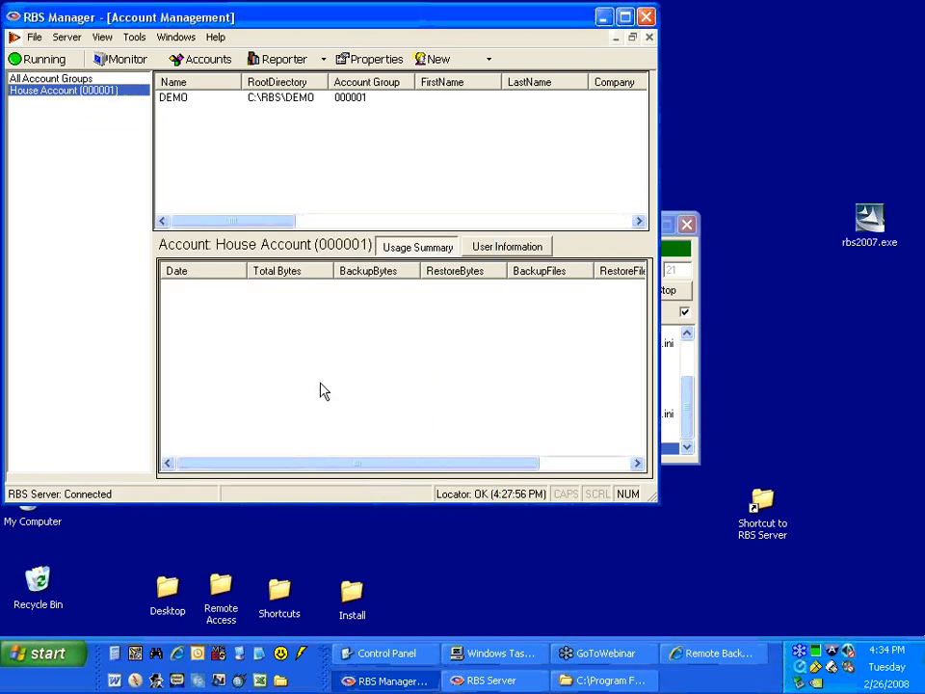
{"action": "left_click", "coordinate": [119, 61]}
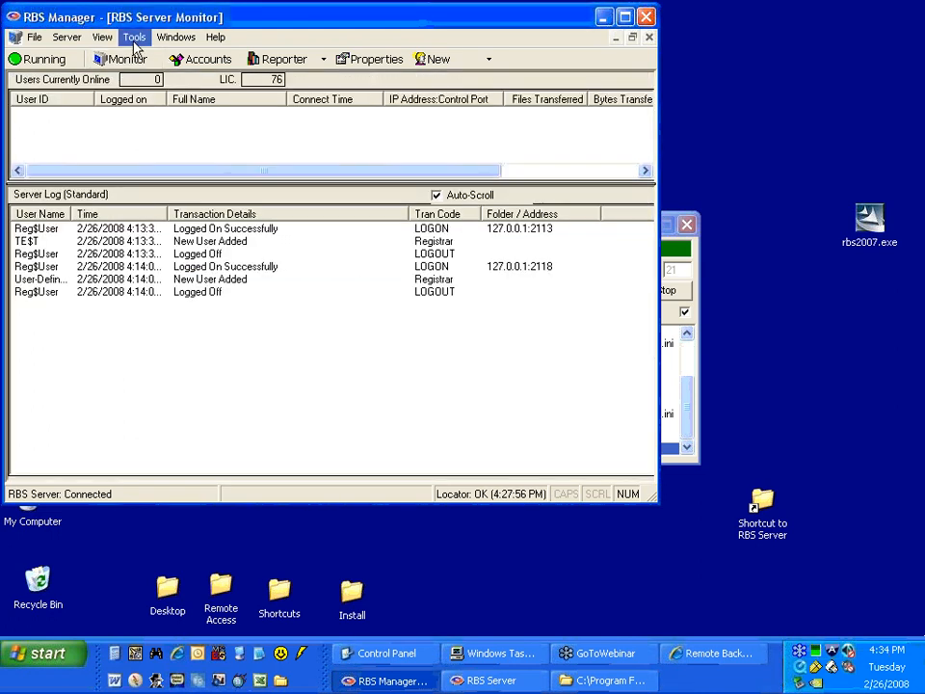
{"action": "left_click", "coordinate": [133, 39]}
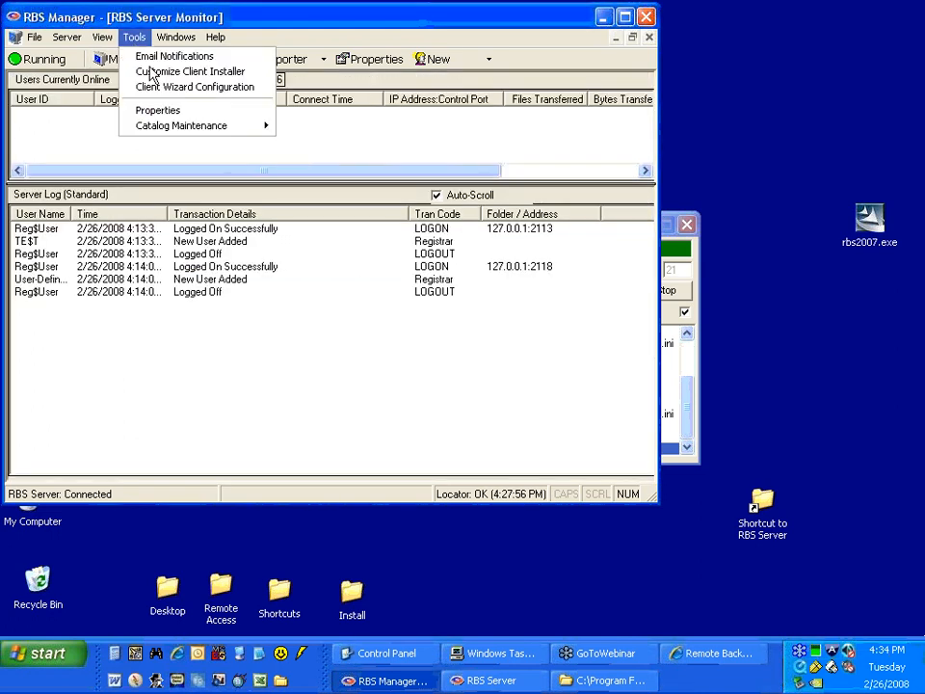
{"action": "left_click", "coordinate": [174, 23]}
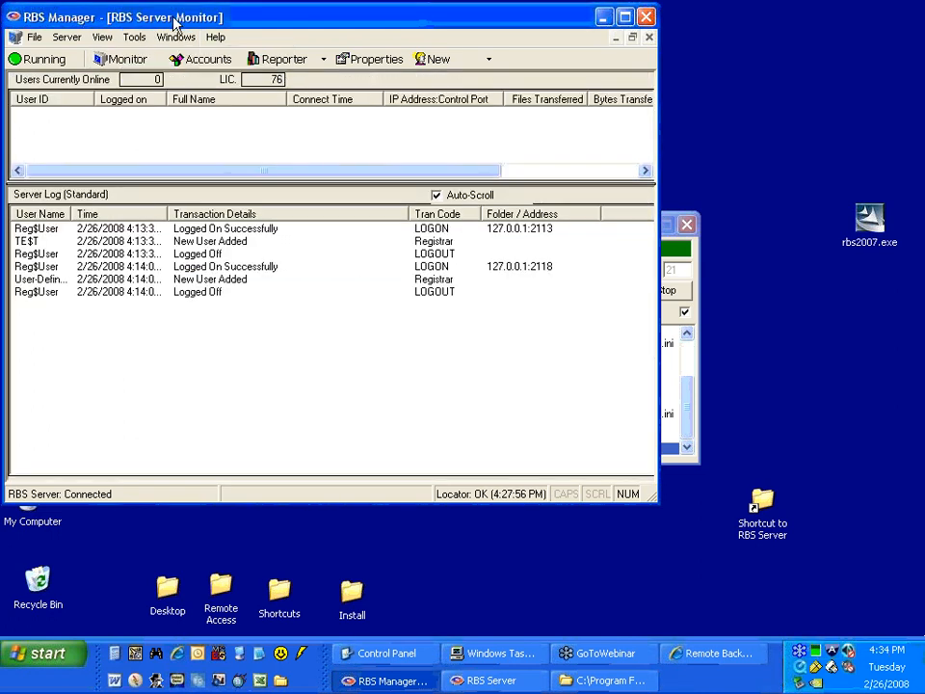
{"action": "left_click", "coordinate": [129, 42]}
{"action": "left_click", "coordinate": [123, 19]}
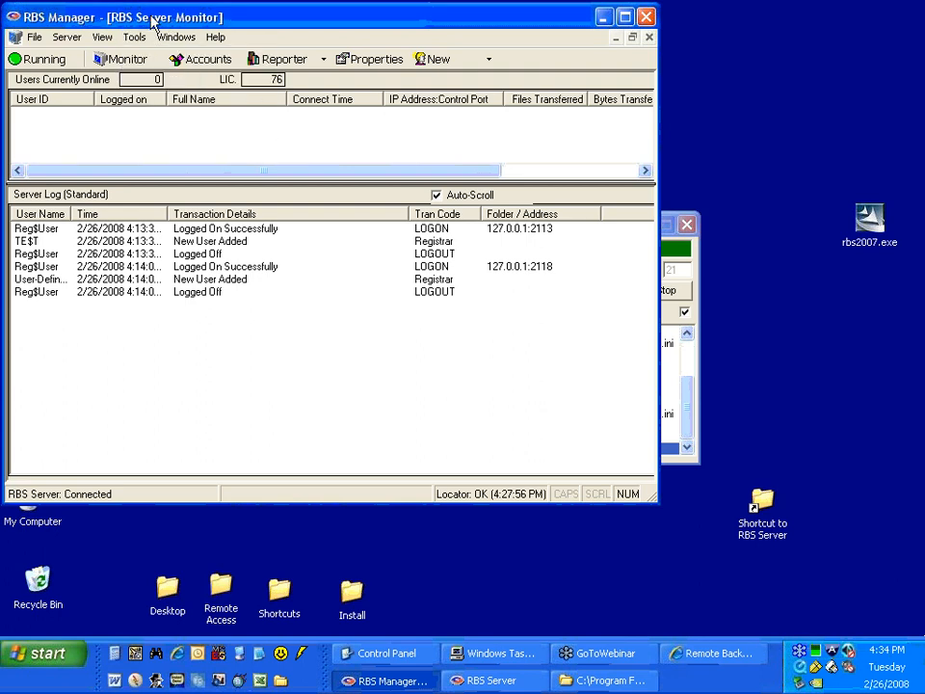
{"action": "left_click", "coordinate": [698, 306]}
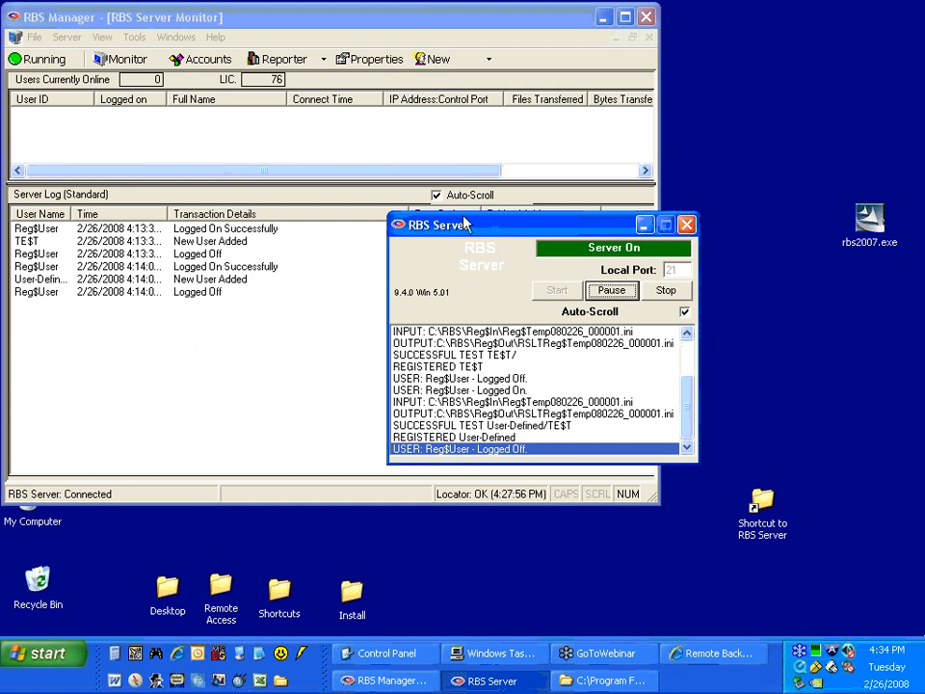
Reopen the email notification configuration and display the Missed Backup Notification settings.
{"action": "left_click", "coordinate": [144, 38]}
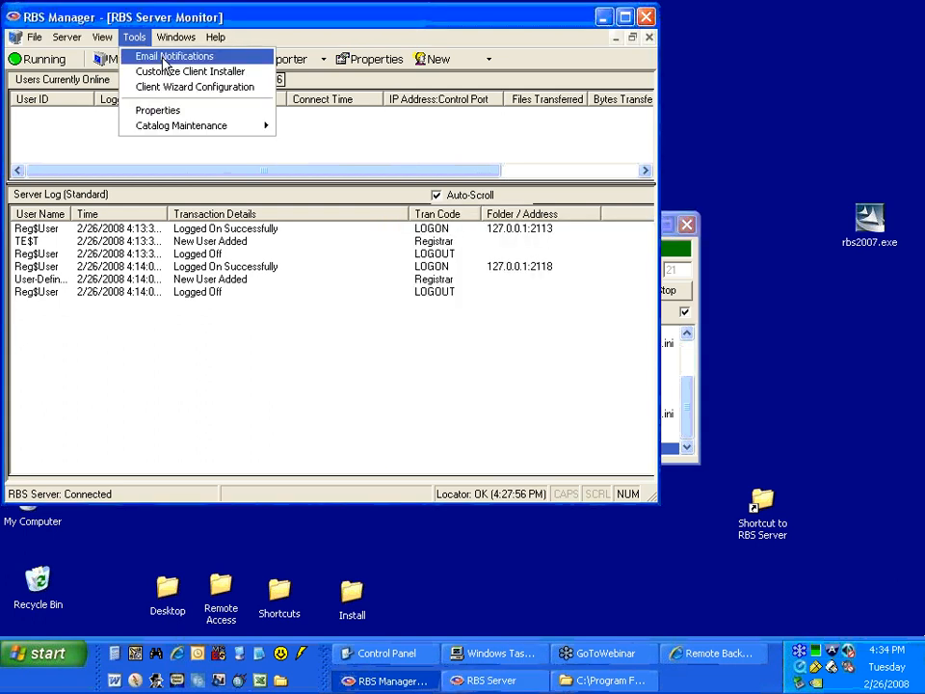
{"action": "left_click", "coordinate": [165, 58]}
{"action": "left_click", "coordinate": [453, 212]}
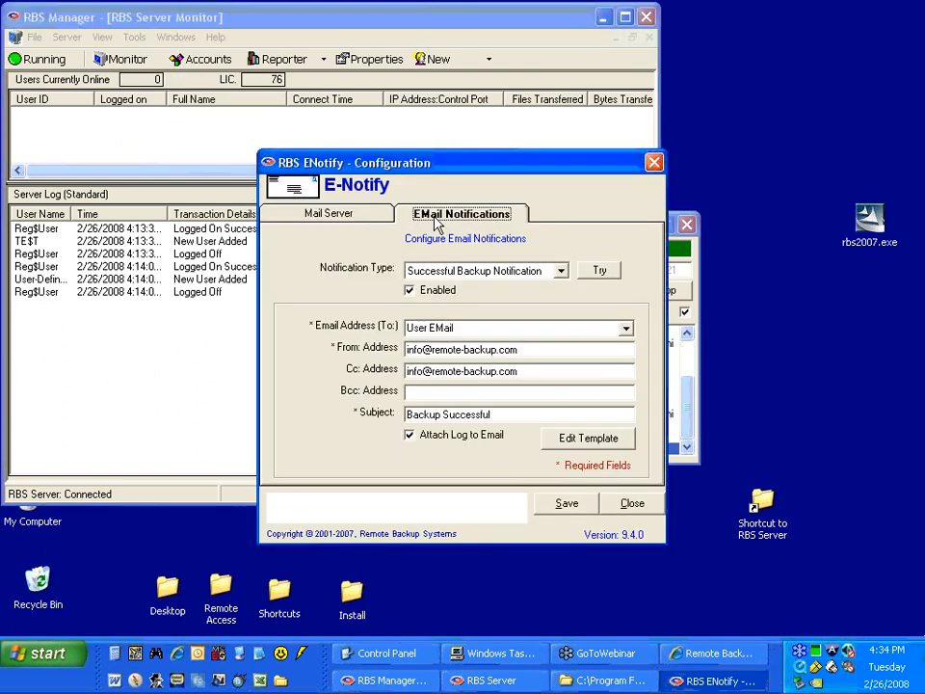
{"action": "left_click_drag", "start_coordinate": [446, 176], "coordinate": [332, 147]}
{"action": "left_click", "coordinate": [332, 242]}
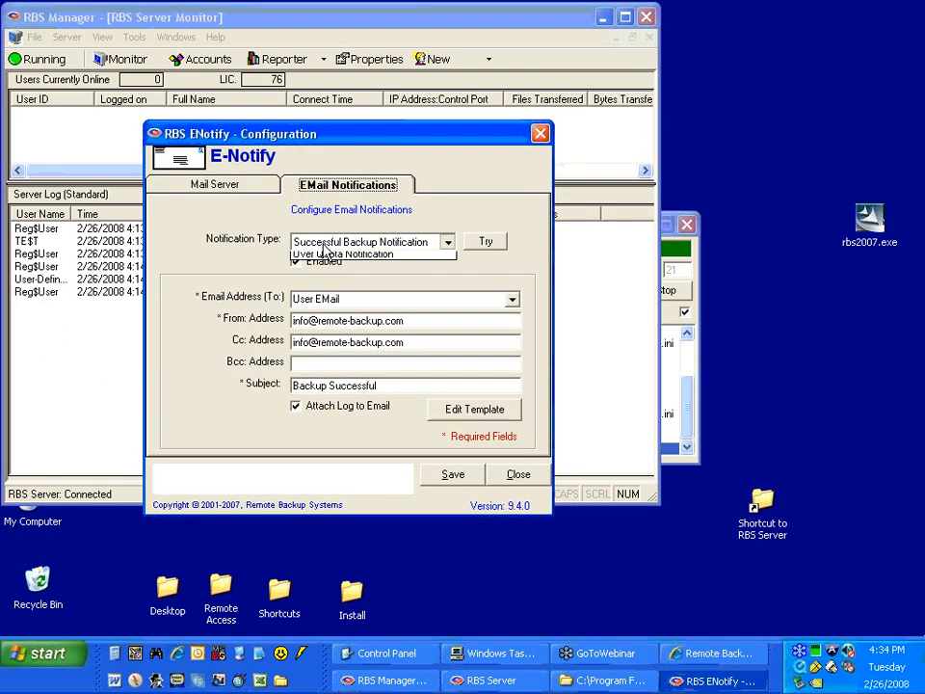
{"action": "left_click", "coordinate": [332, 282]}
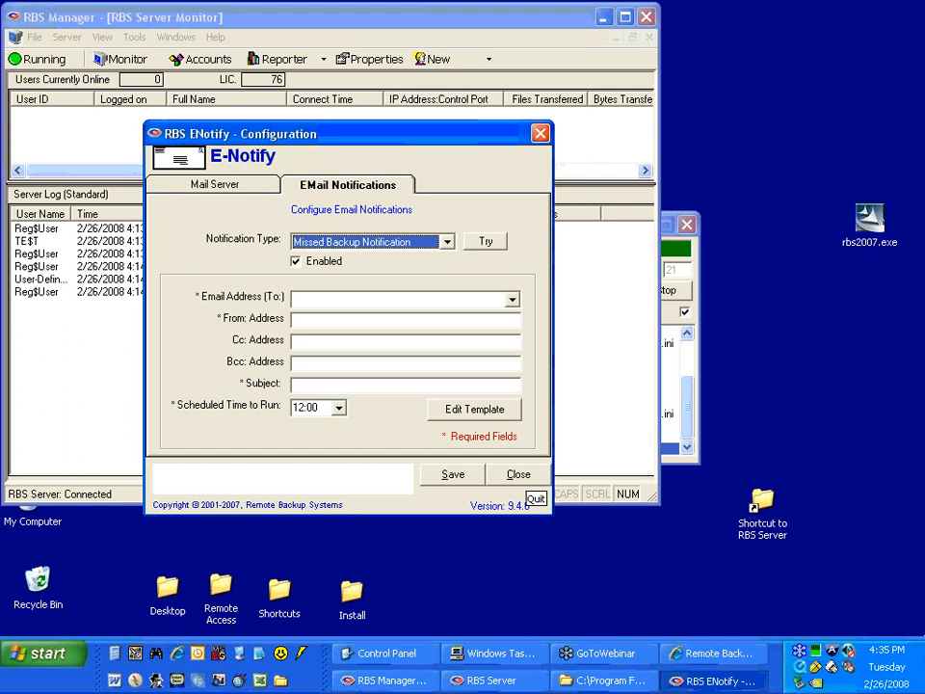
Check the mail server settings, return to the email notifications, and close the E-Notify configuration.
{"action": "left_click", "coordinate": [249, 188]}
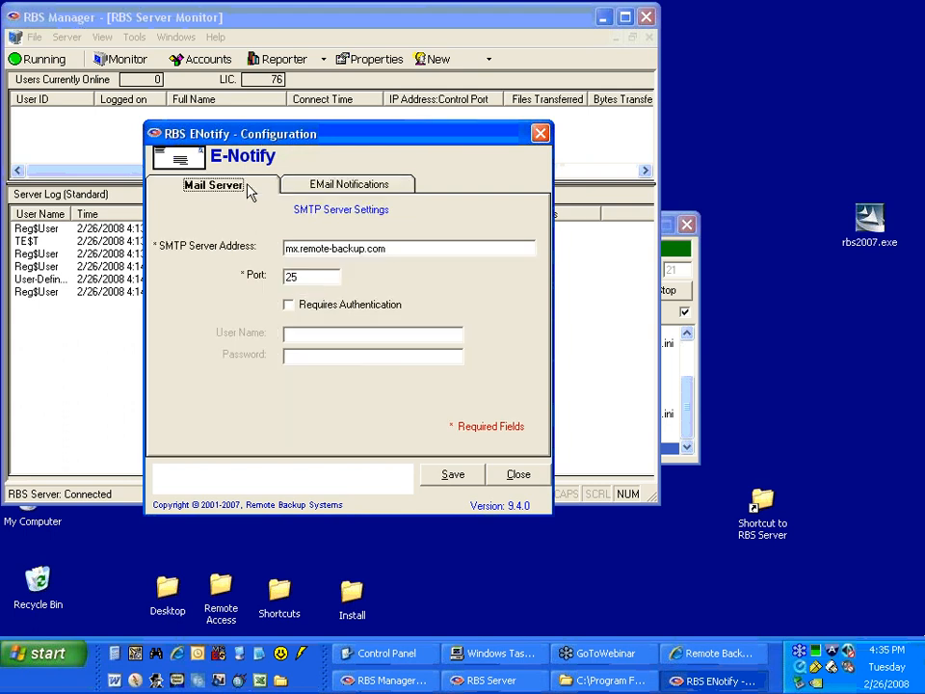
{"action": "left_click", "coordinate": [320, 184]}
{"action": "left_click", "coordinate": [518, 477]}
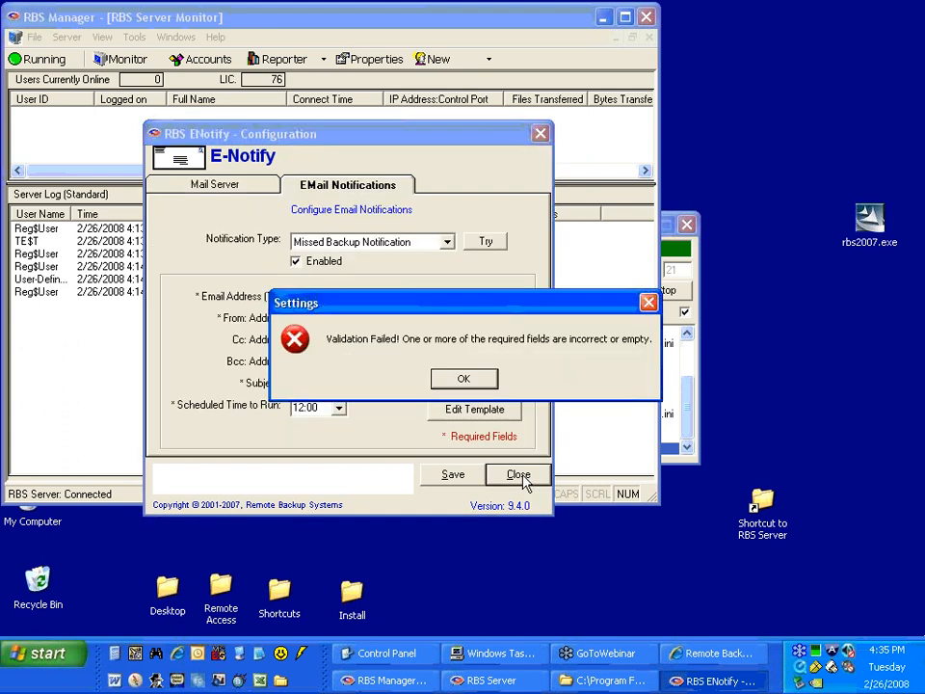
{"action": "left_click", "coordinate": [464, 378]}
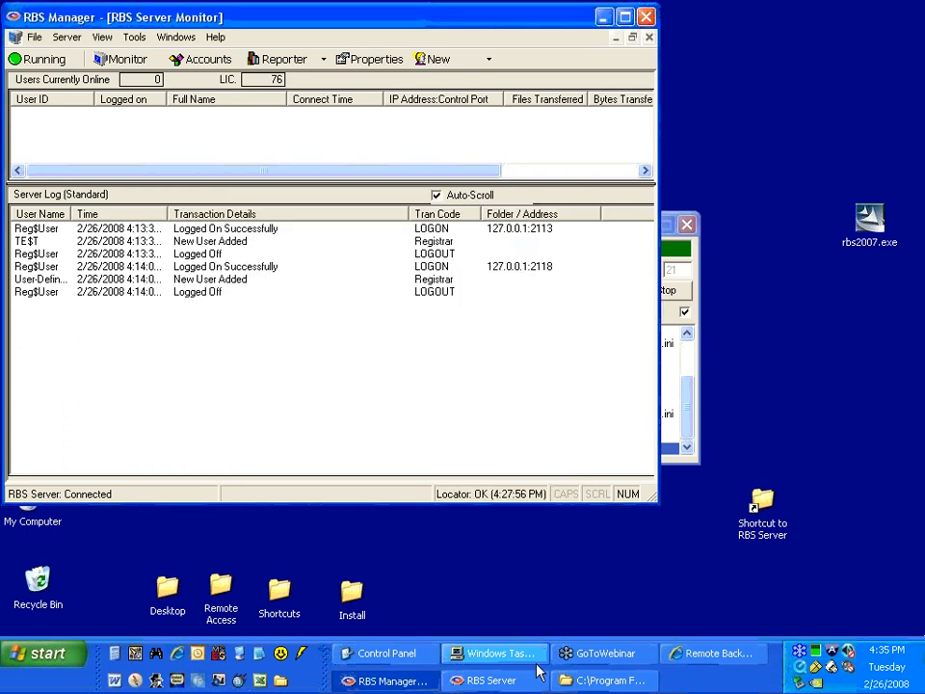
Switch to the file explorer, go back to the RBS Server program folder, and open rbENotify20080226.Log.
{"action": "left_click", "coordinate": [570, 687]}
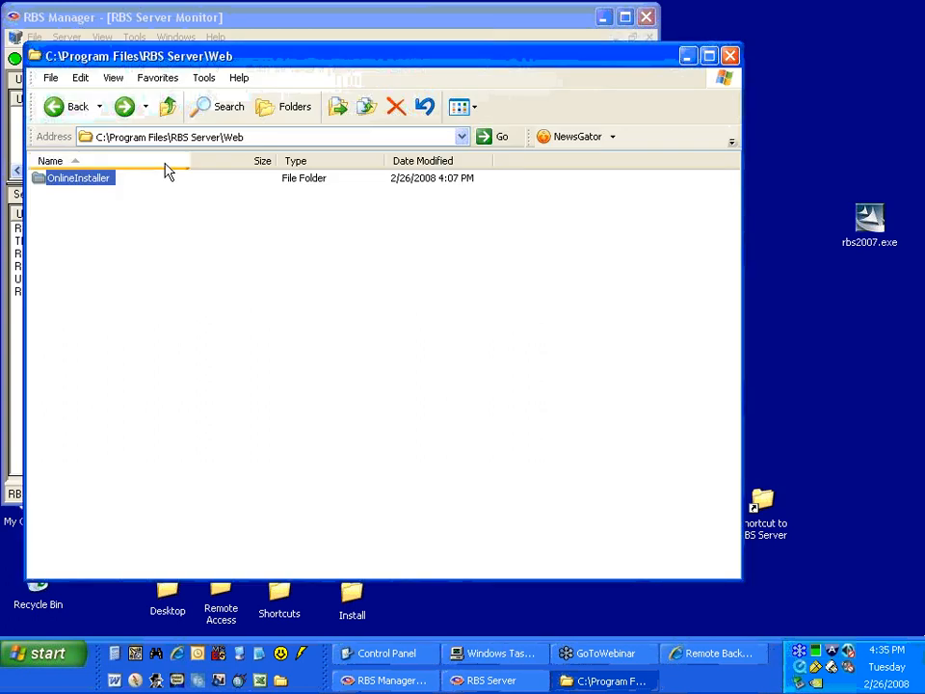
{"action": "left_click", "coordinate": [58, 106]}
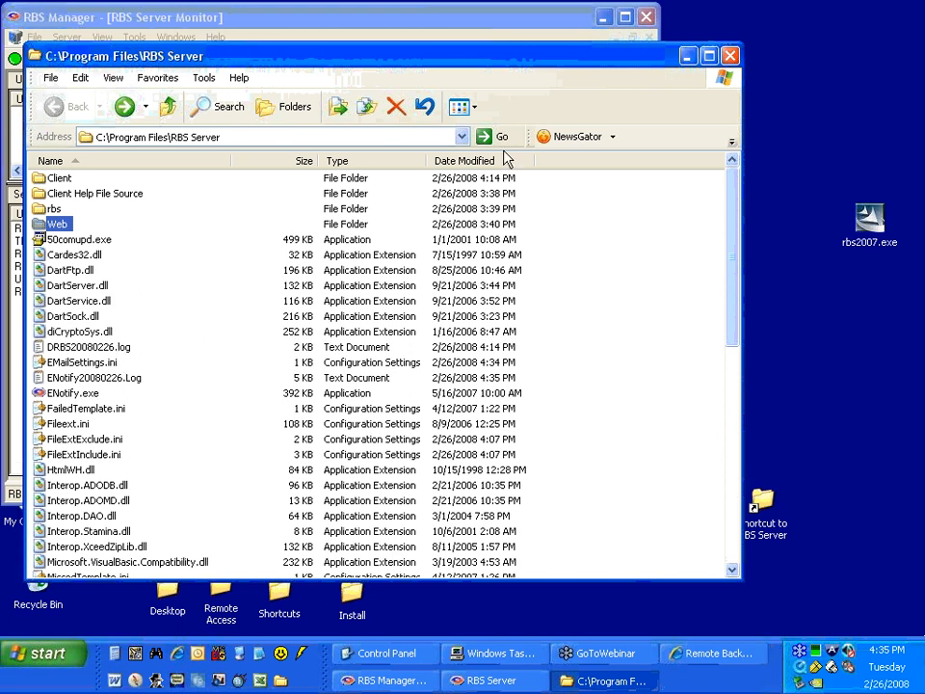
{"action": "left_click", "coordinate": [127, 380]}
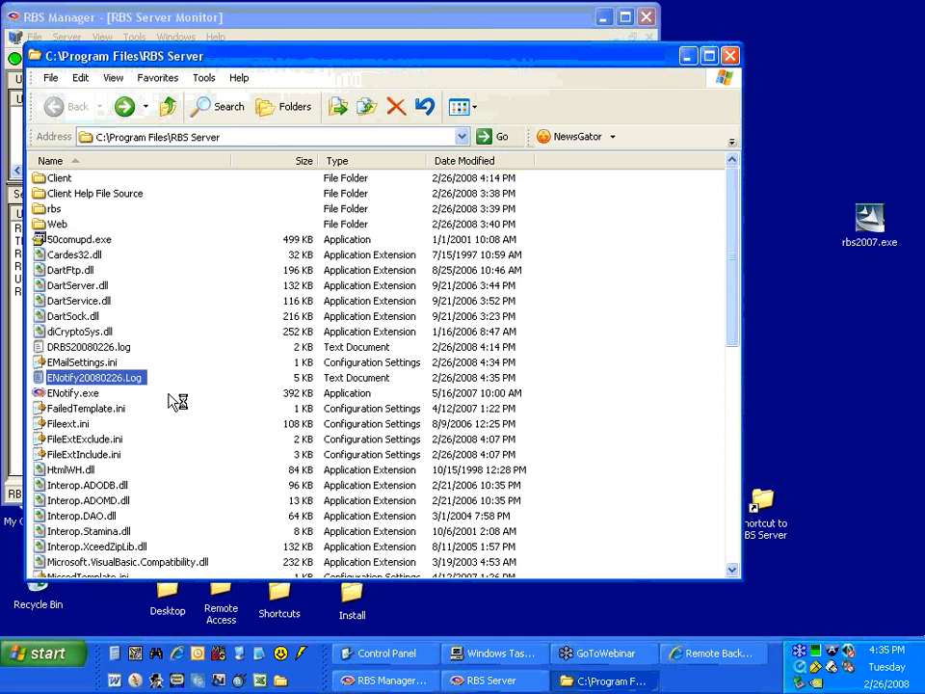
{"action": "scroll", "coordinate": [176, 398], "scroll_direction": "down", "scroll_amount": 2}
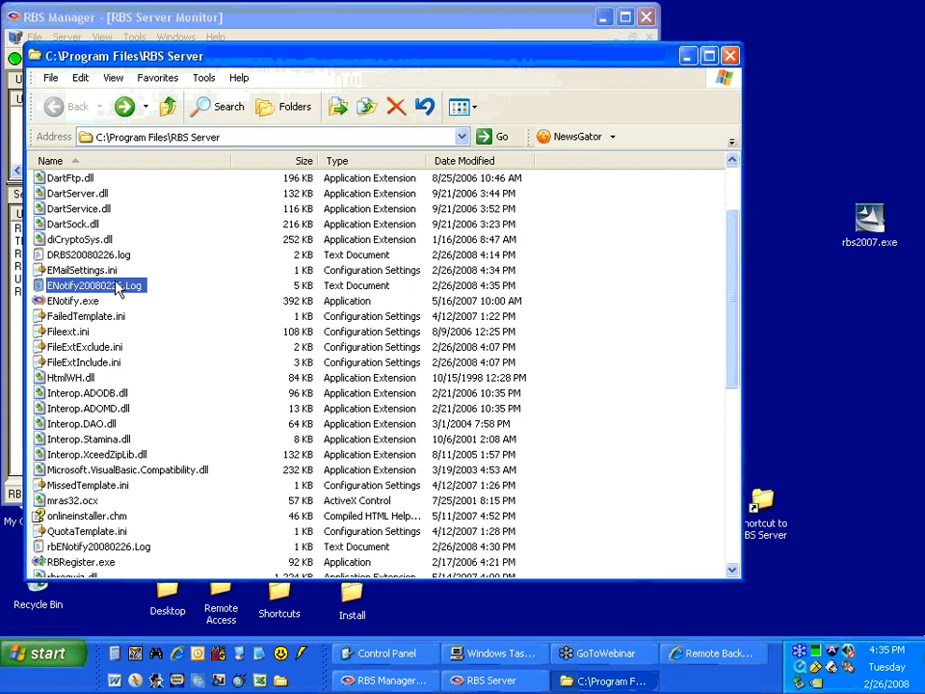
{"action": "scroll", "coordinate": [120, 460], "scroll_direction": "down", "scroll_amount": 2}
{"action": "left_click", "coordinate": [113, 441]}
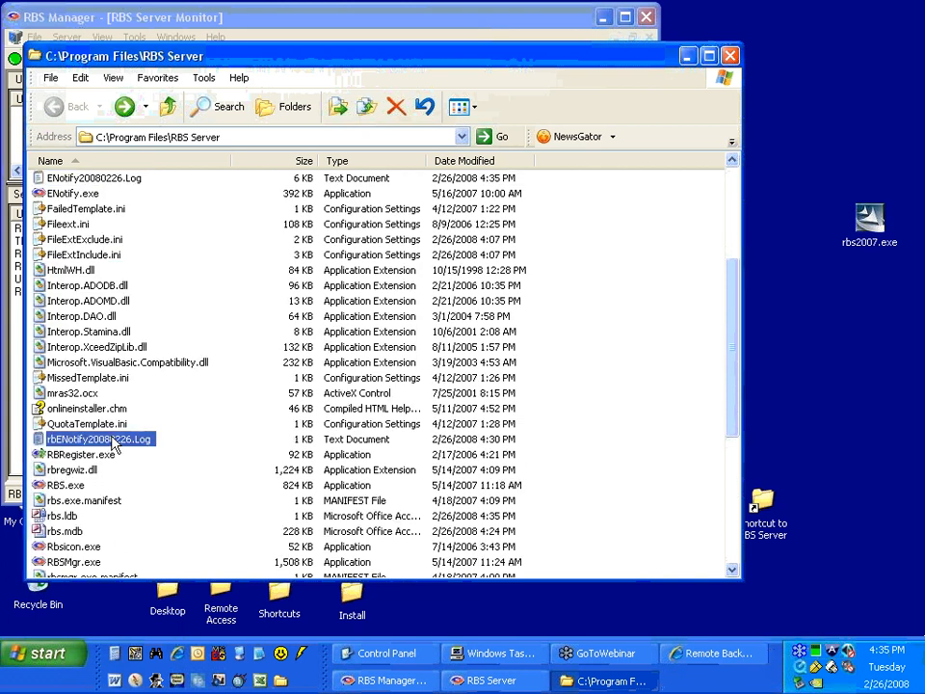
{"action": "double_click", "coordinate": [97, 446]}
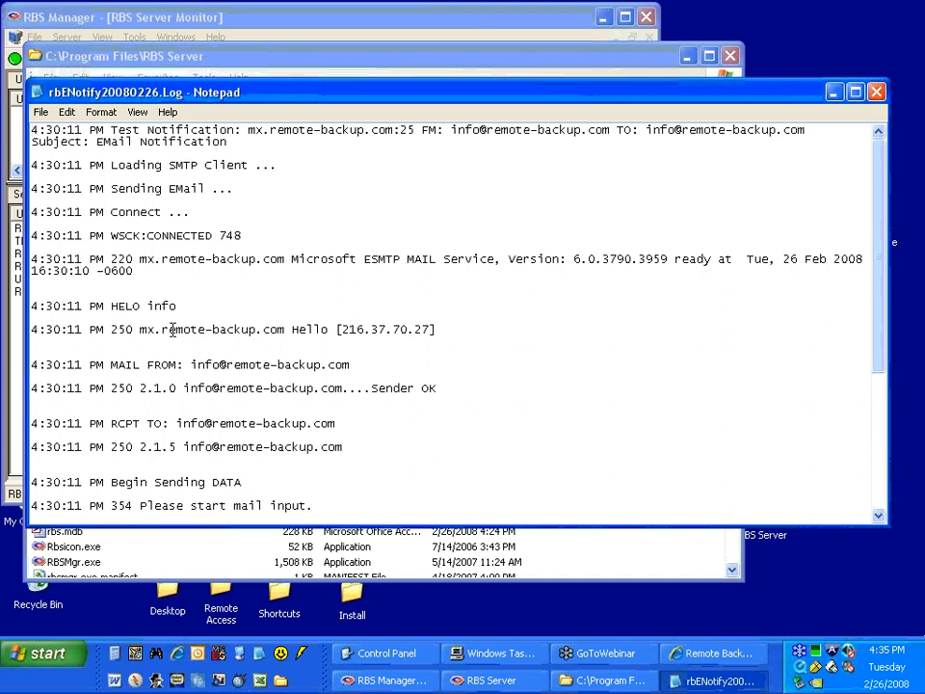
Review the test notification's SMTP session in the log, highlighting the mail server name and sender address, and close the log.
{"action": "scroll", "coordinate": [187, 347], "scroll_direction": "down", "scroll_amount": 6}
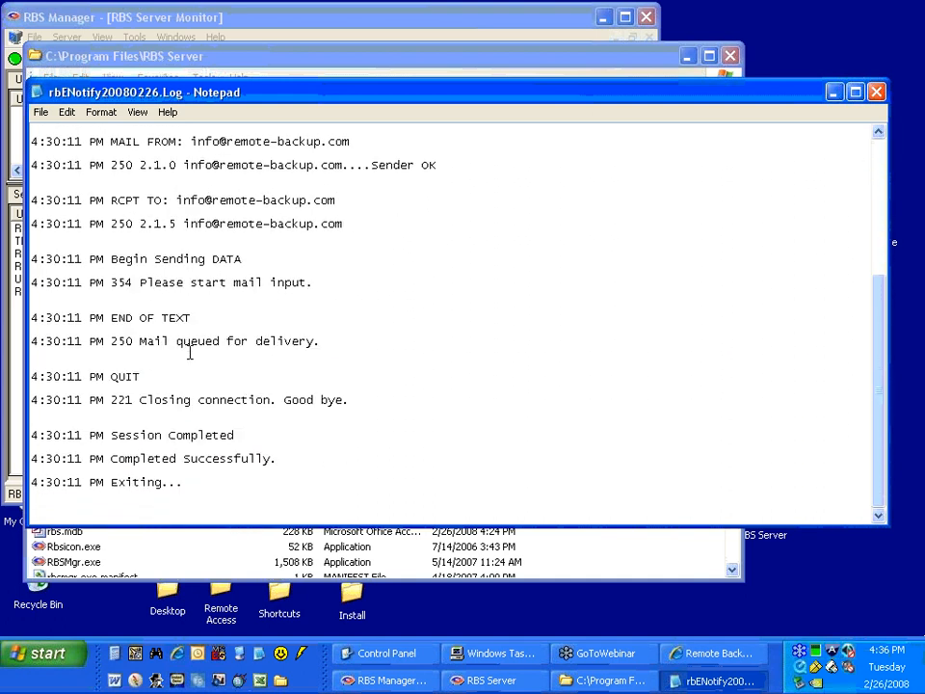
{"action": "scroll", "coordinate": [188, 349], "scroll_direction": "up", "scroll_amount": 5}
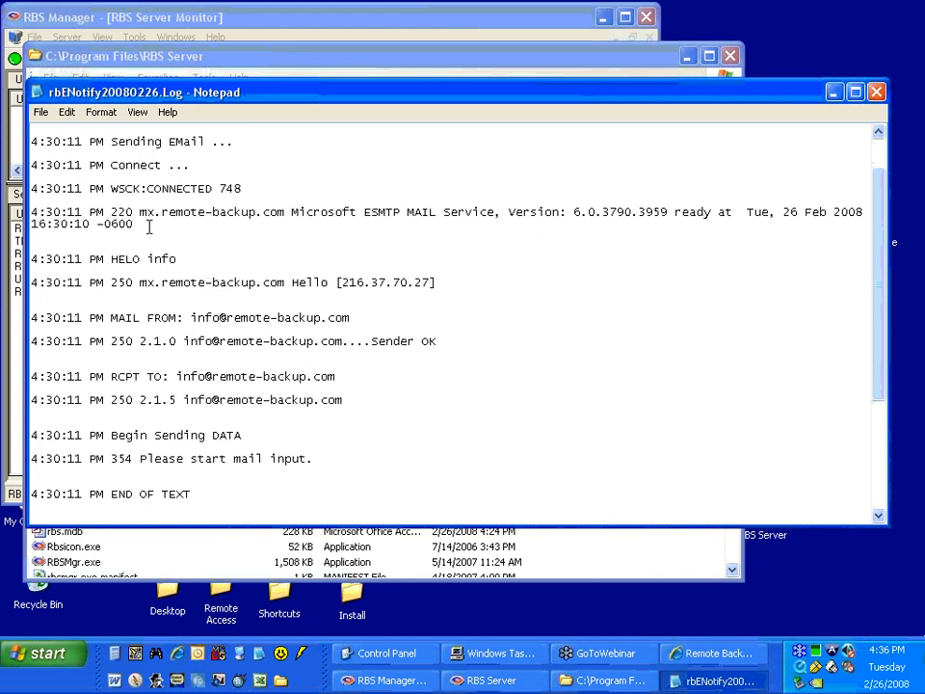
{"action": "left_click_drag", "start_coordinate": [140, 213], "coordinate": [283, 209]}
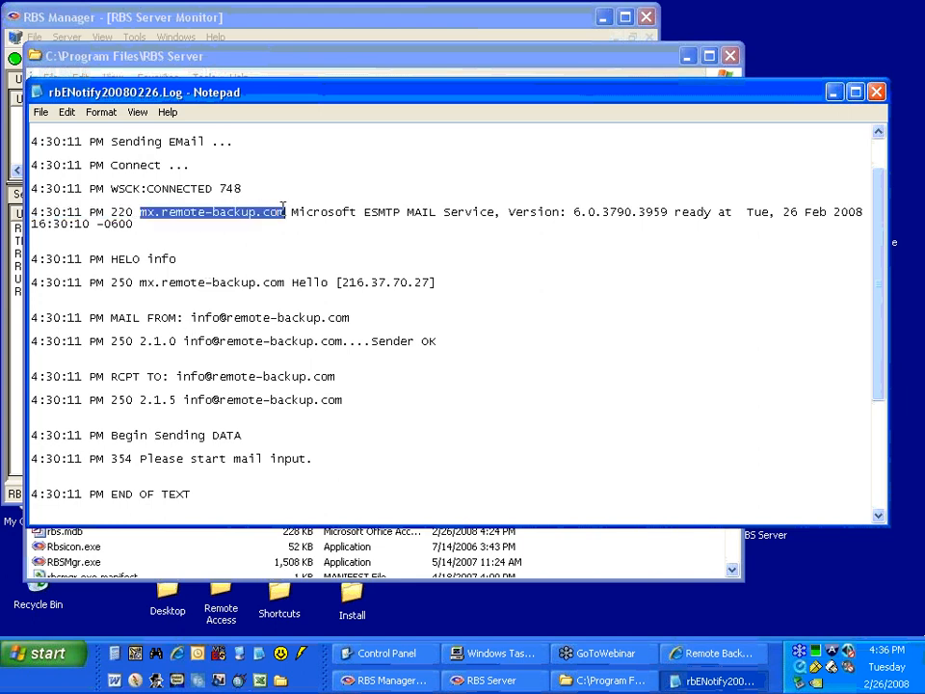
{"action": "scroll", "coordinate": [283, 210], "scroll_direction": "up", "scroll_amount": 1}
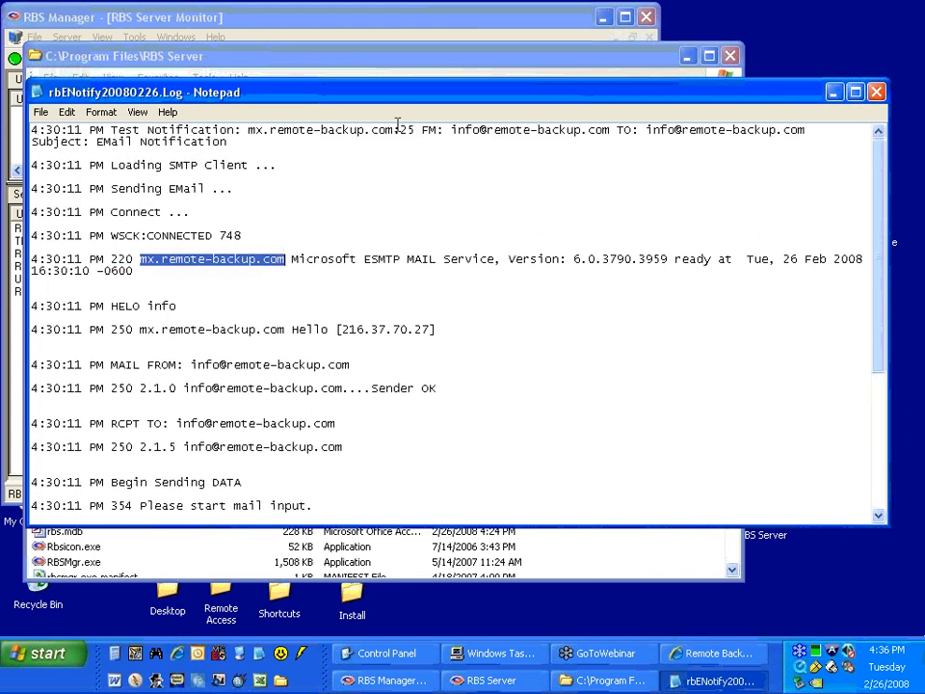
{"action": "left_click_drag", "start_coordinate": [400, 130], "coordinate": [609, 124]}
{"action": "left_click", "coordinate": [468, 130]}
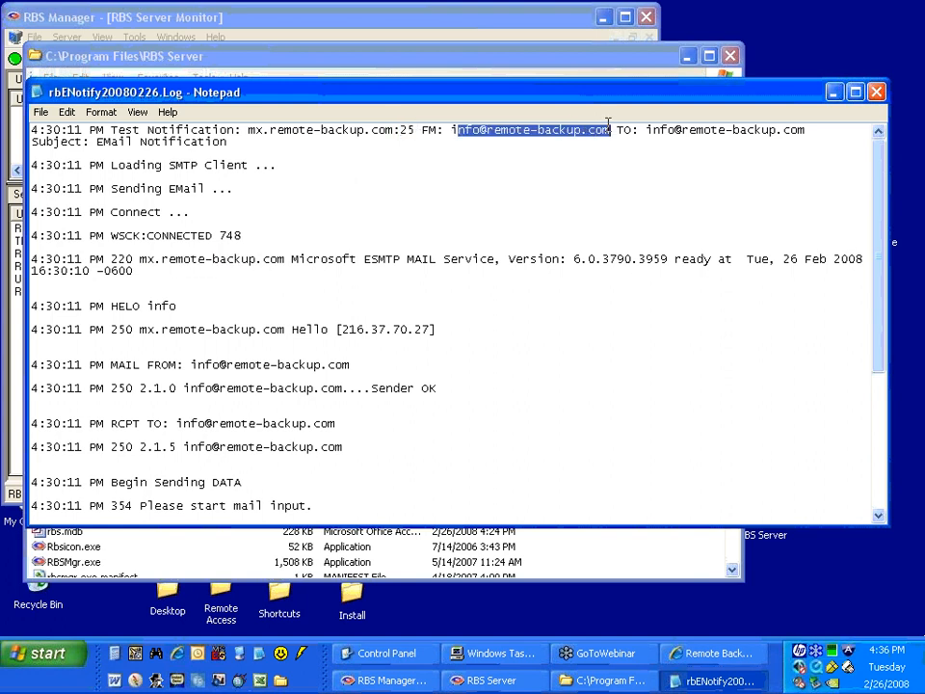
{"action": "left_click", "coordinate": [291, 258]}
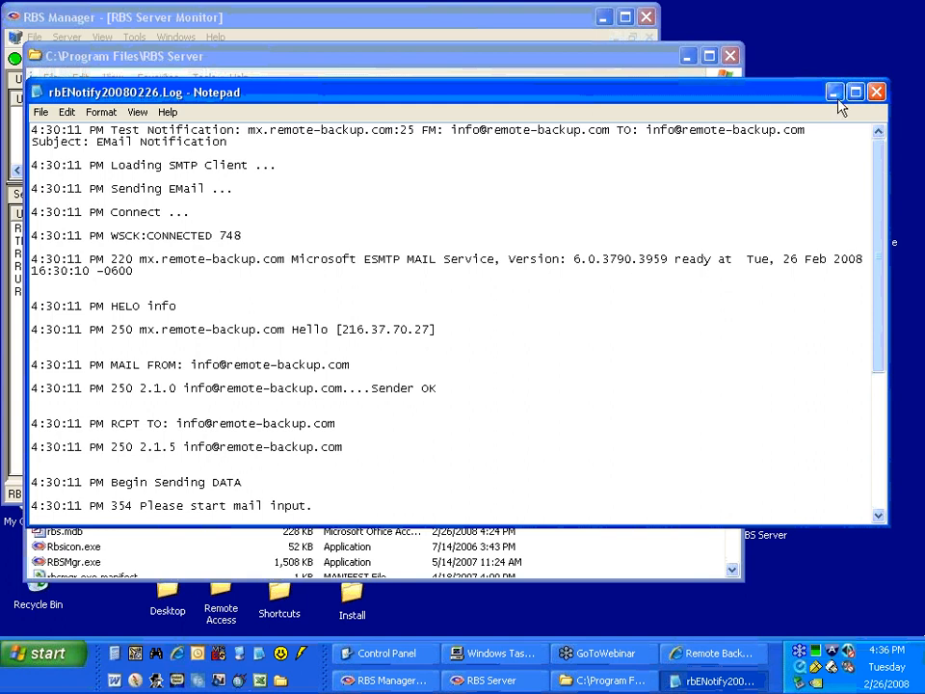
{"action": "left_click", "coordinate": [876, 91]}
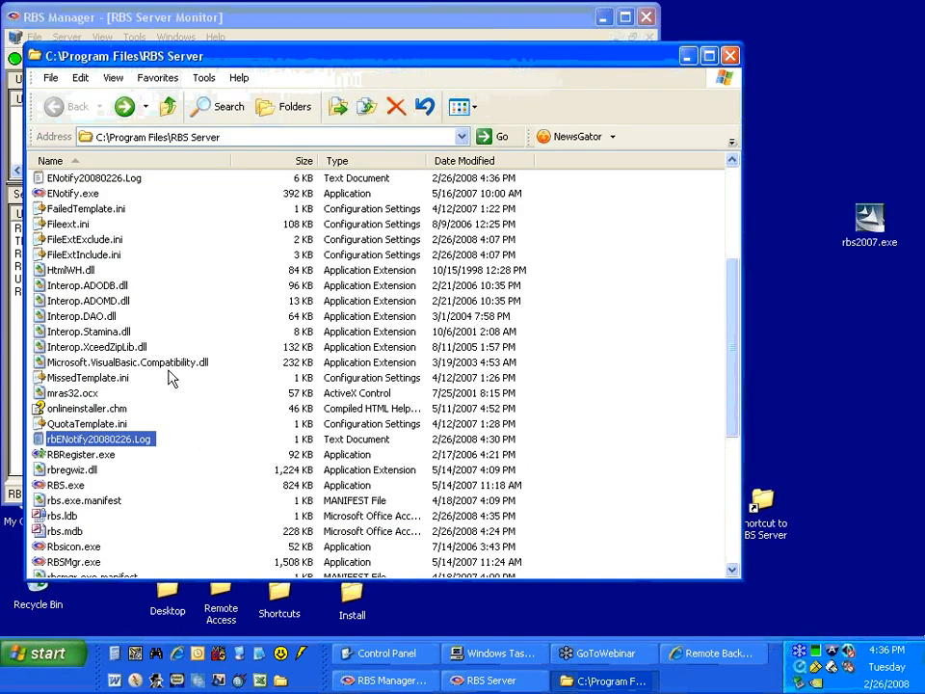
Open ENotify20080226.Log from the RBS Server folder, examine its email queue entries, and close it.
{"action": "scroll", "coordinate": [165, 382], "scroll_direction": "up", "scroll_amount": 4}
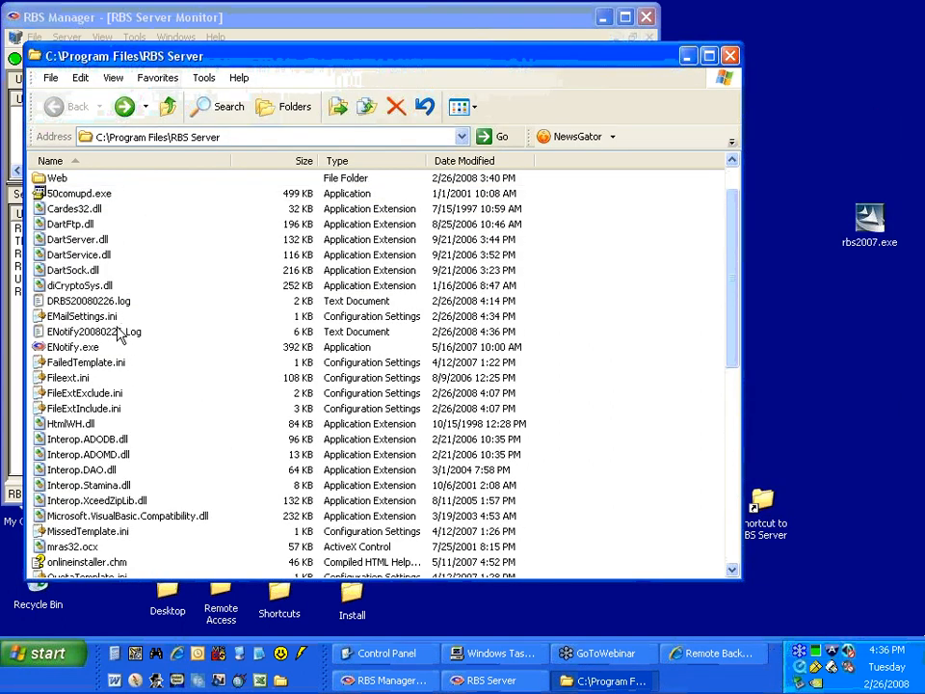
{"action": "double_click", "coordinate": [123, 333]}
{"action": "left_click_drag", "start_coordinate": [888, 180], "coordinate": [873, 143]}
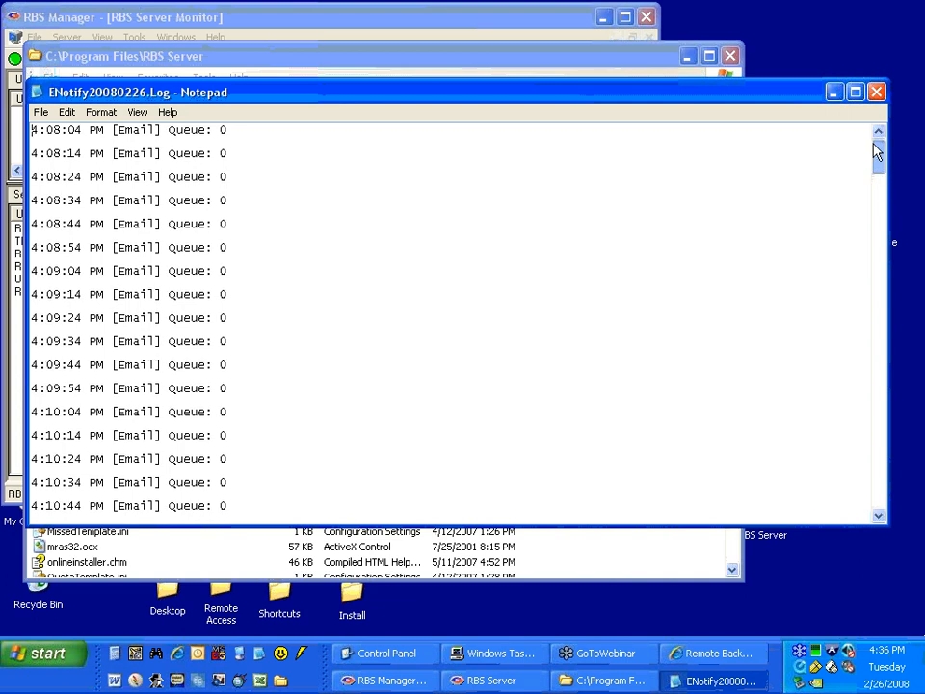
{"action": "left_click", "coordinate": [877, 93]}
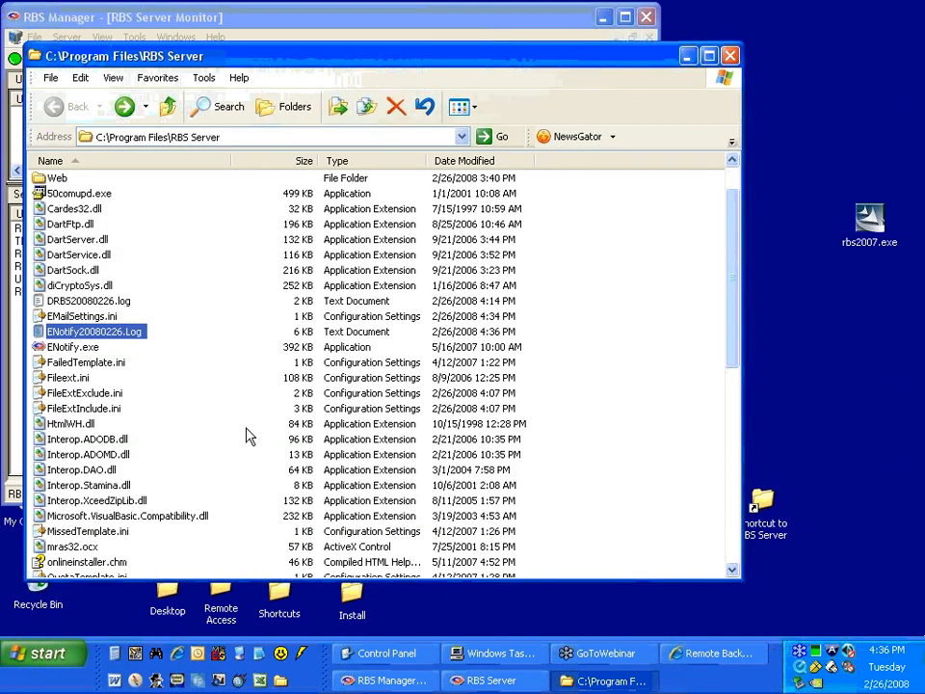
Locate both E-Notify log files in the folder, reread the SMTP session in rbENotify20080226.Log, and close it.
{"action": "scroll", "coordinate": [247, 435], "scroll_direction": "down", "scroll_amount": 2}
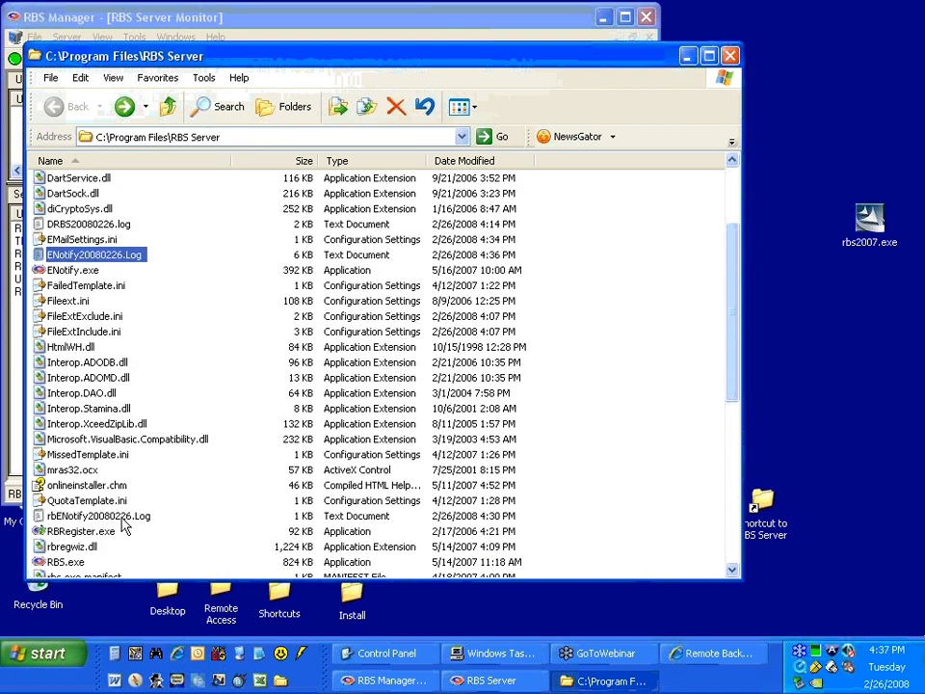
{"action": "left_click", "coordinate": [120, 518]}
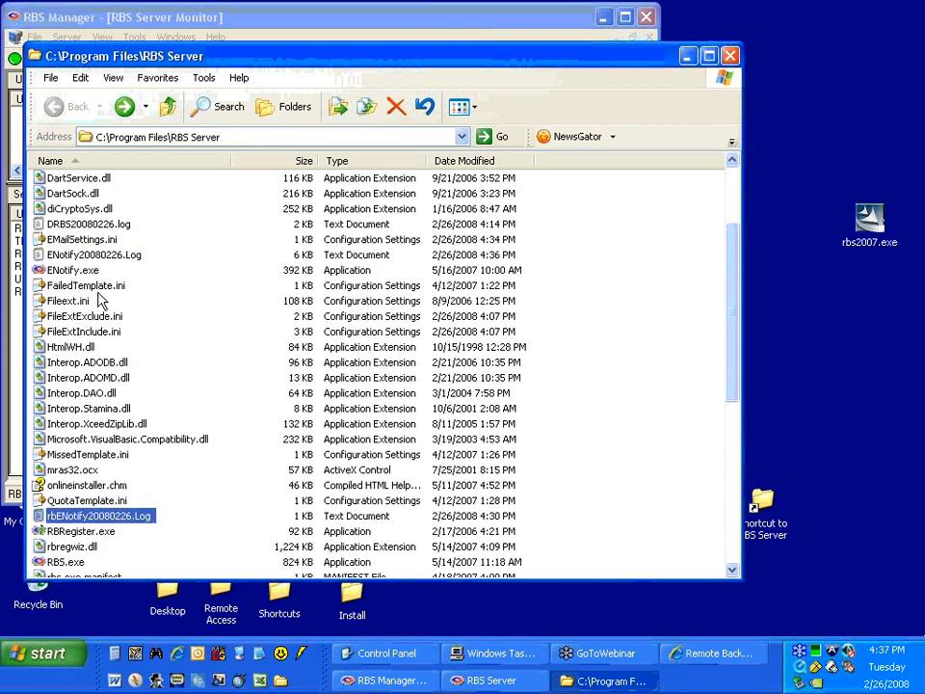
{"action": "left_click", "coordinate": [101, 254]}
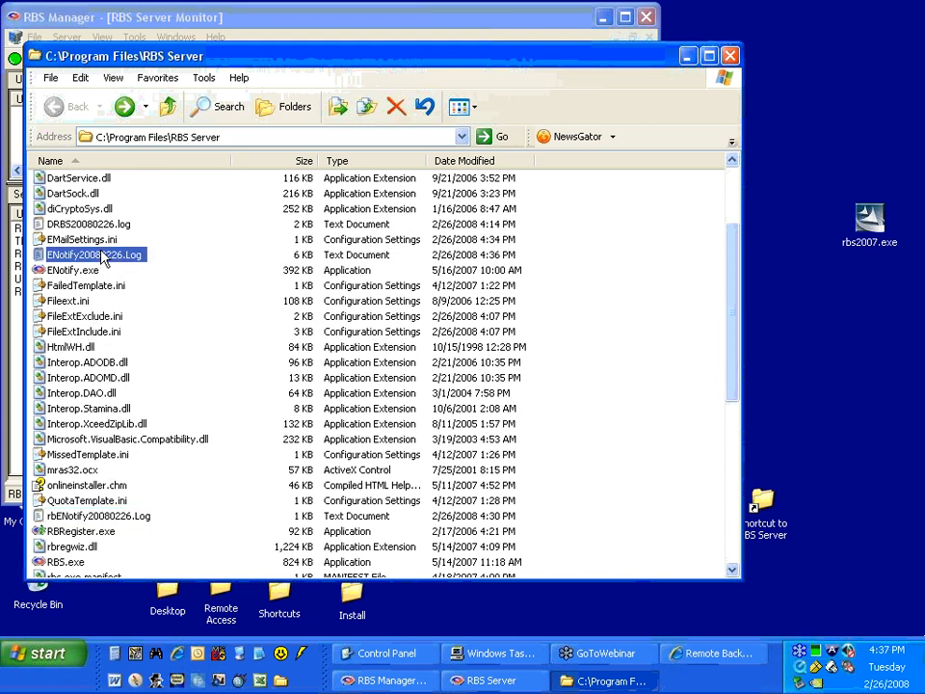
{"action": "left_click", "coordinate": [128, 520]}
{"action": "double_click", "coordinate": [128, 520]}
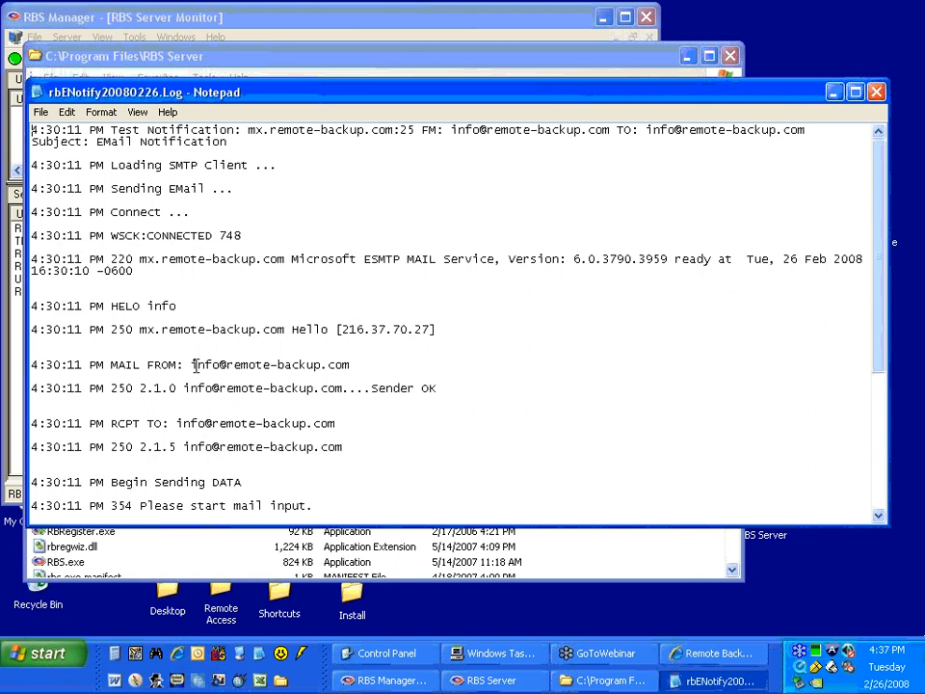
{"action": "scroll", "coordinate": [202, 368], "scroll_direction": "down", "scroll_amount": 6}
{"action": "scroll", "coordinate": [204, 366], "scroll_direction": "up", "scroll_amount": 3}
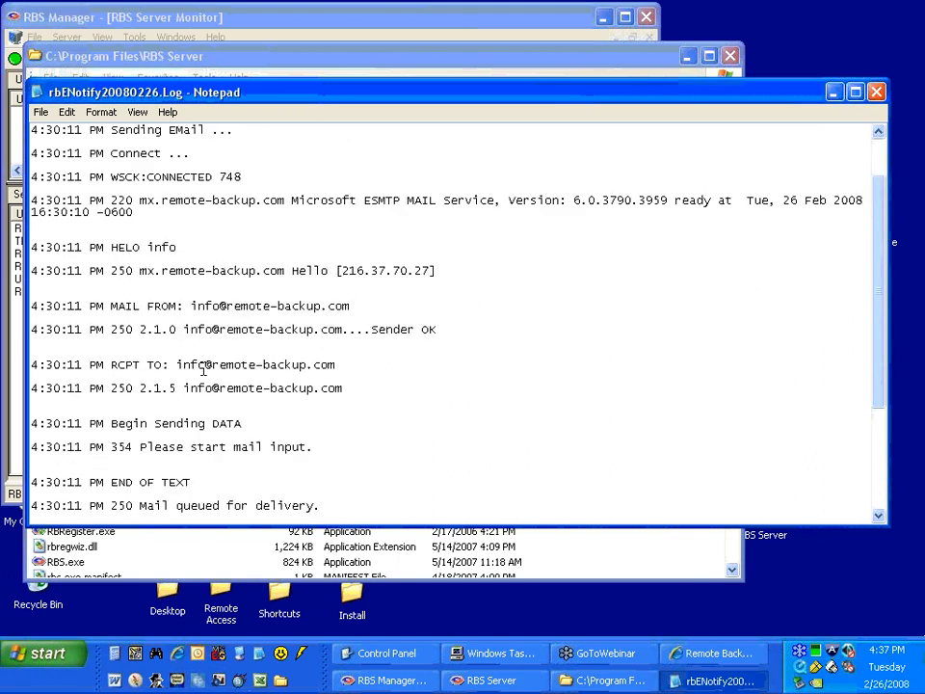
{"action": "left_click", "coordinate": [876, 93]}
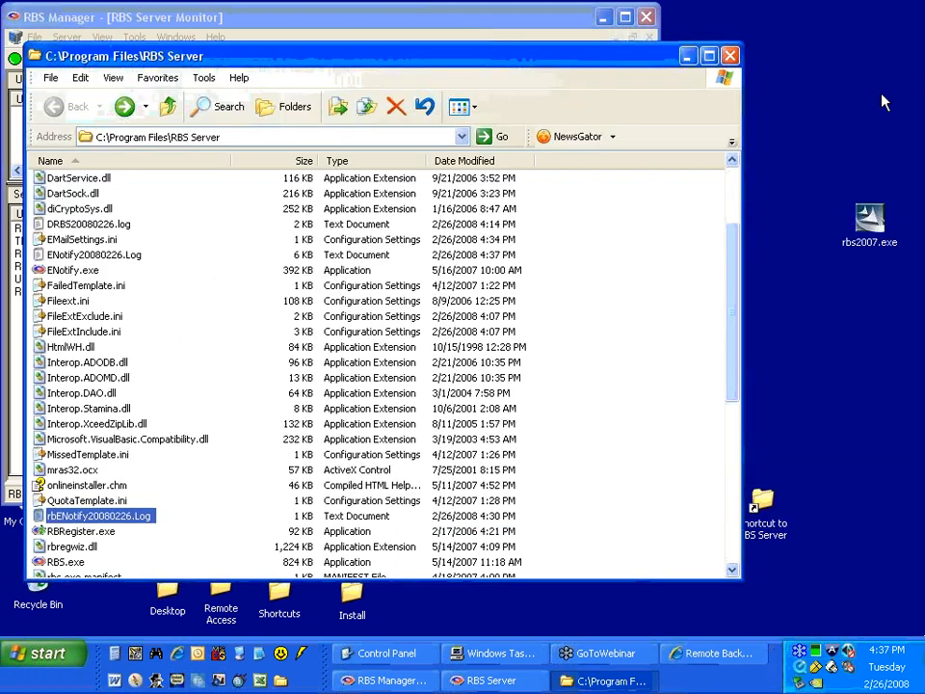
Minimize the folder window, open Customize Client Installer in RBS Manager, and reposition its window over the server monitor.
{"action": "left_click", "coordinate": [688, 57]}
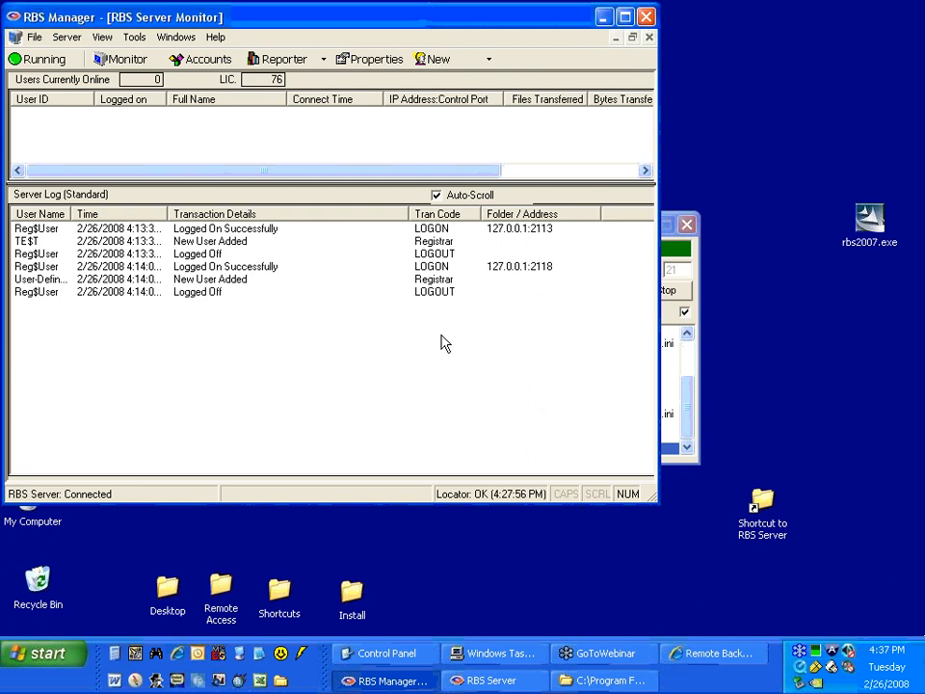
{"action": "left_click", "coordinate": [131, 39]}
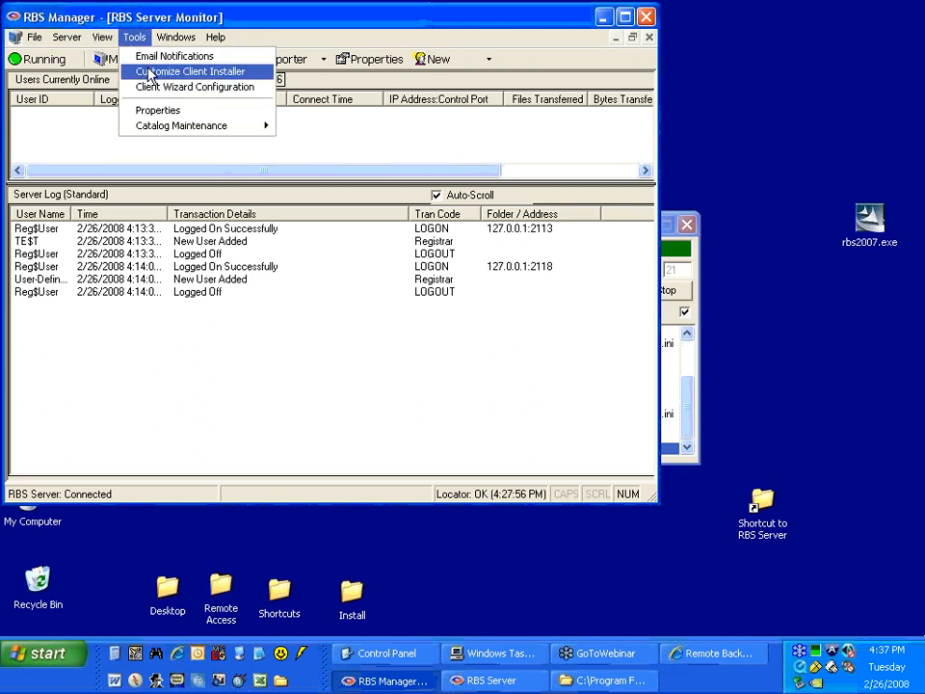
{"action": "left_click", "coordinate": [149, 74]}
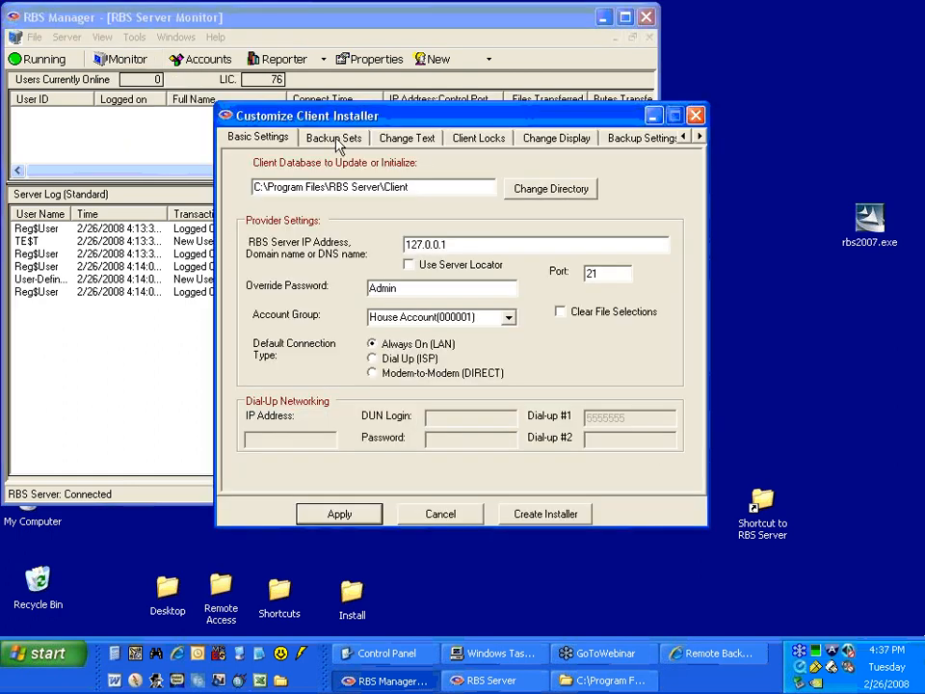
{"action": "left_click_drag", "start_coordinate": [370, 115], "coordinate": [223, 105]}
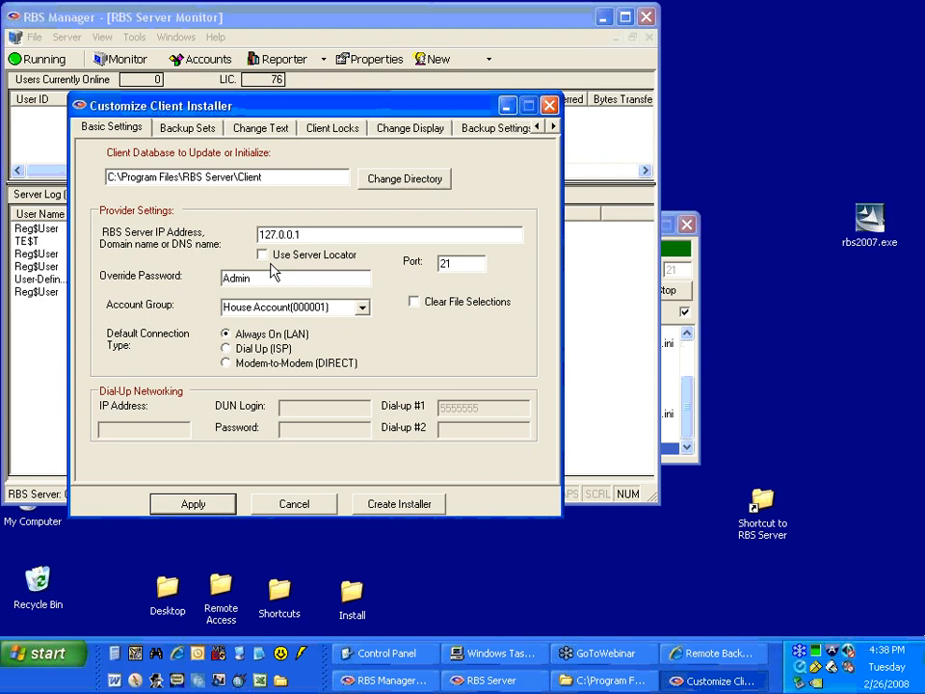
{"action": "mouse_move", "coordinate": [169, 107]}
{"action": "left_mouse_down"}
{"action": "mouse_move", "coordinate": [152, 120]}
{"action": "mouse_move", "coordinate": [154, 104]}
{"action": "left_mouse_up"}
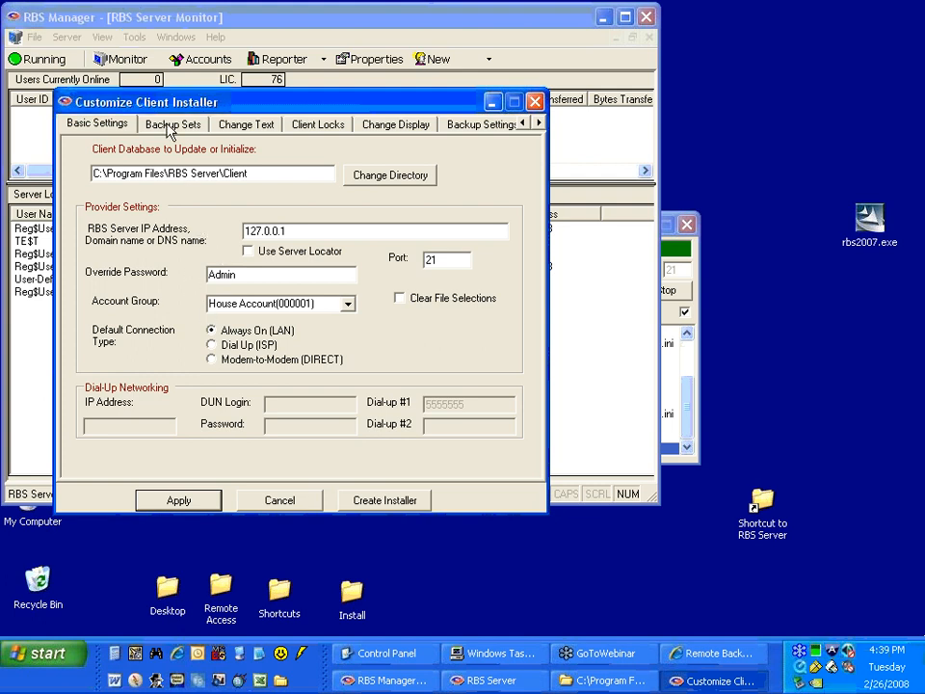
{"action": "left_click_drag", "start_coordinate": [163, 104], "coordinate": [178, 106]}
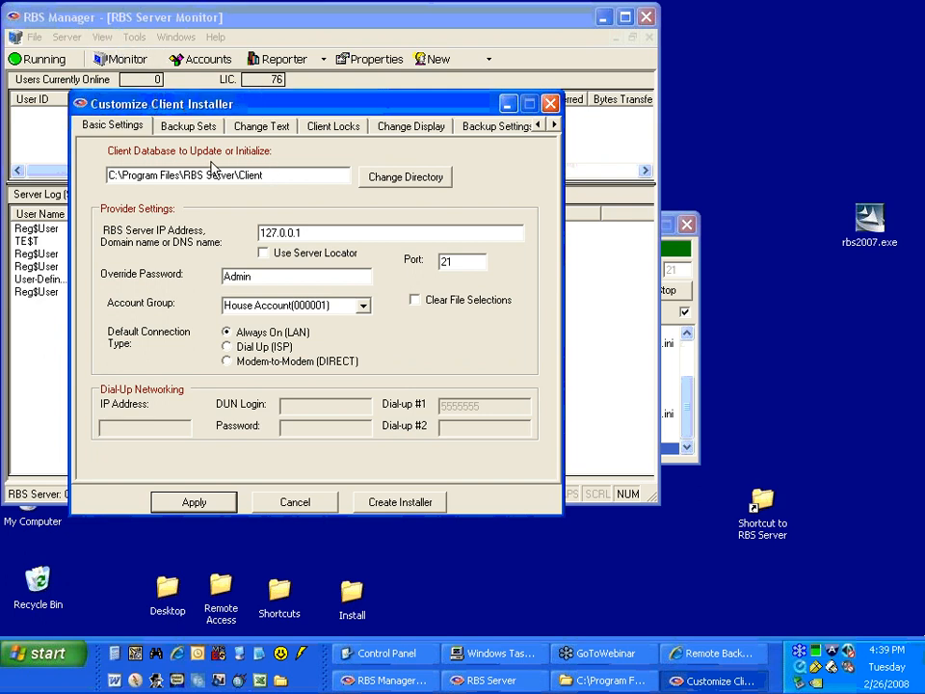
Look through the client installer's Backup Sets schedule and its Change Text captions and menu options.
{"action": "left_click", "coordinate": [175, 128]}
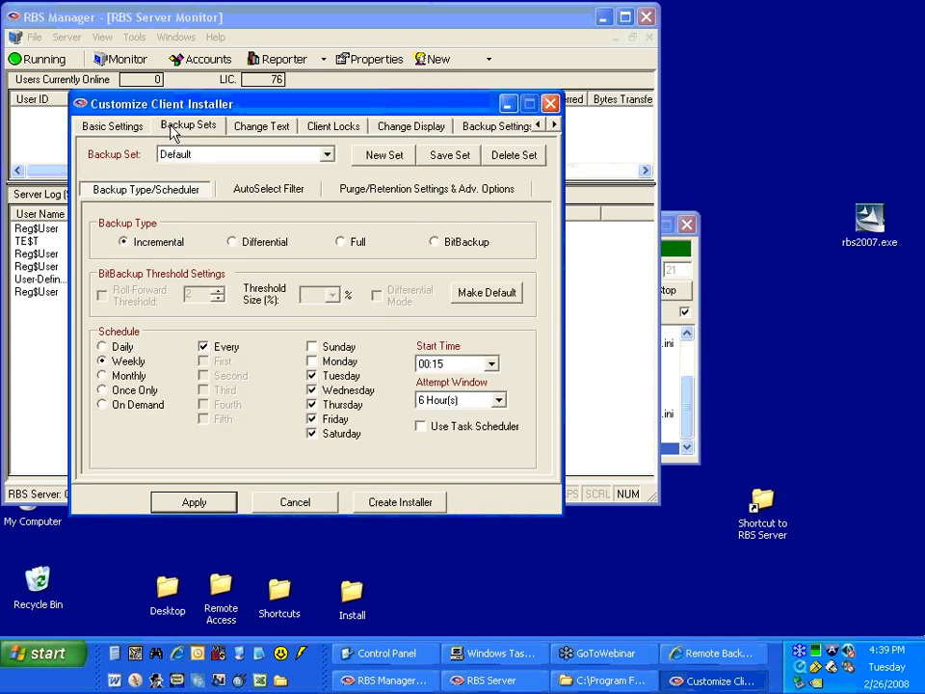
{"action": "left_click", "coordinate": [281, 126]}
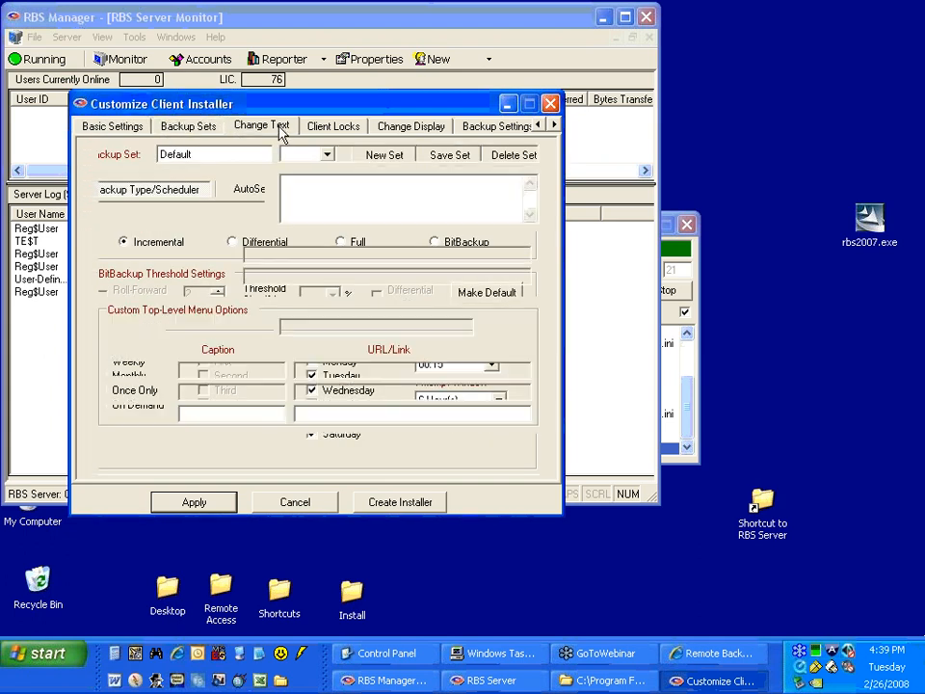
{"action": "left_click", "coordinate": [214, 130]}
{"action": "left_click", "coordinate": [245, 128]}
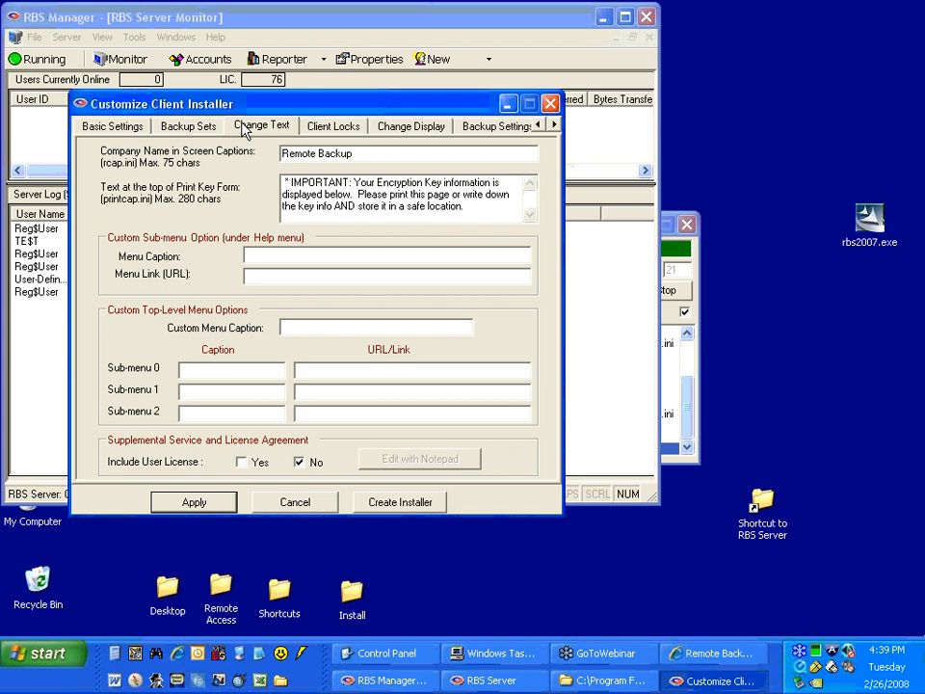
{"action": "left_click", "coordinate": [186, 128]}
{"action": "left_click", "coordinate": [252, 131]}
{"action": "left_click", "coordinate": [336, 128]}
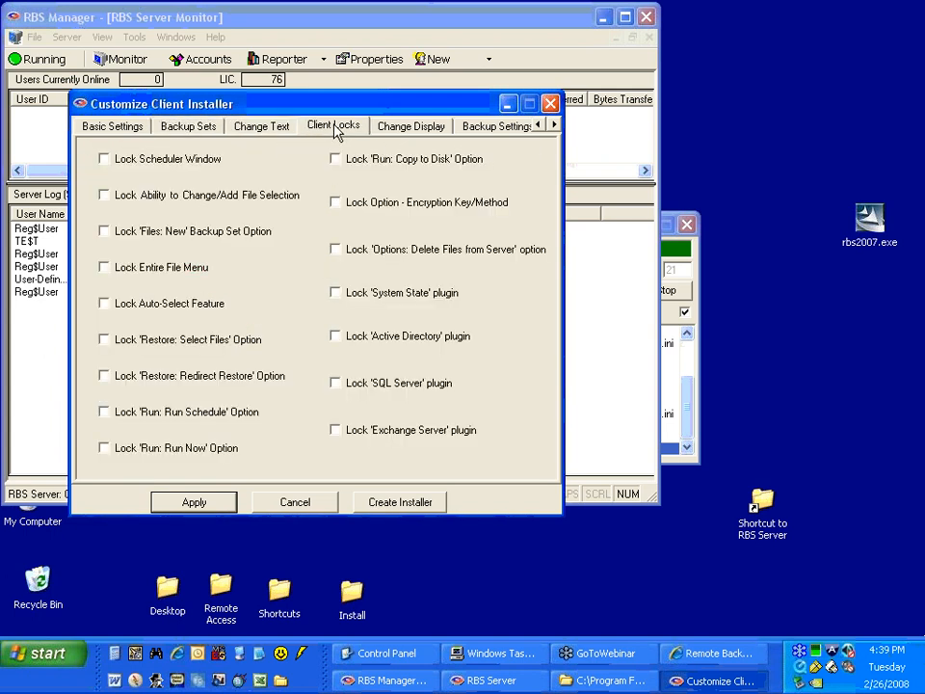
Change the override password in the client installer's Basic Settings.
{"action": "left_click", "coordinate": [186, 126]}
{"action": "left_click", "coordinate": [142, 128]}
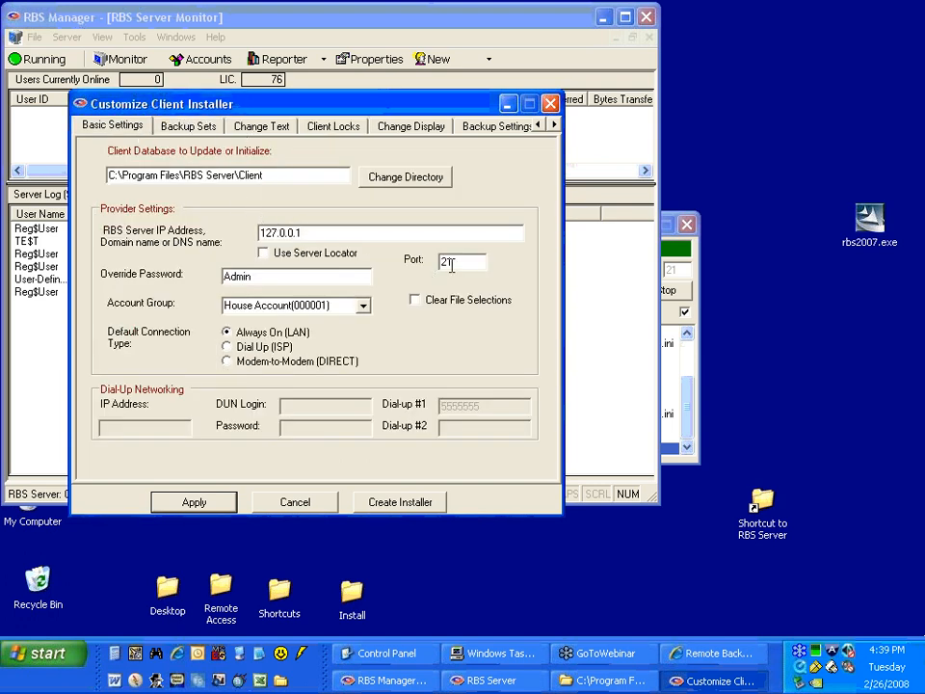
{"action": "left_click", "coordinate": [329, 278]}
{"action": "type", "text": "1"}
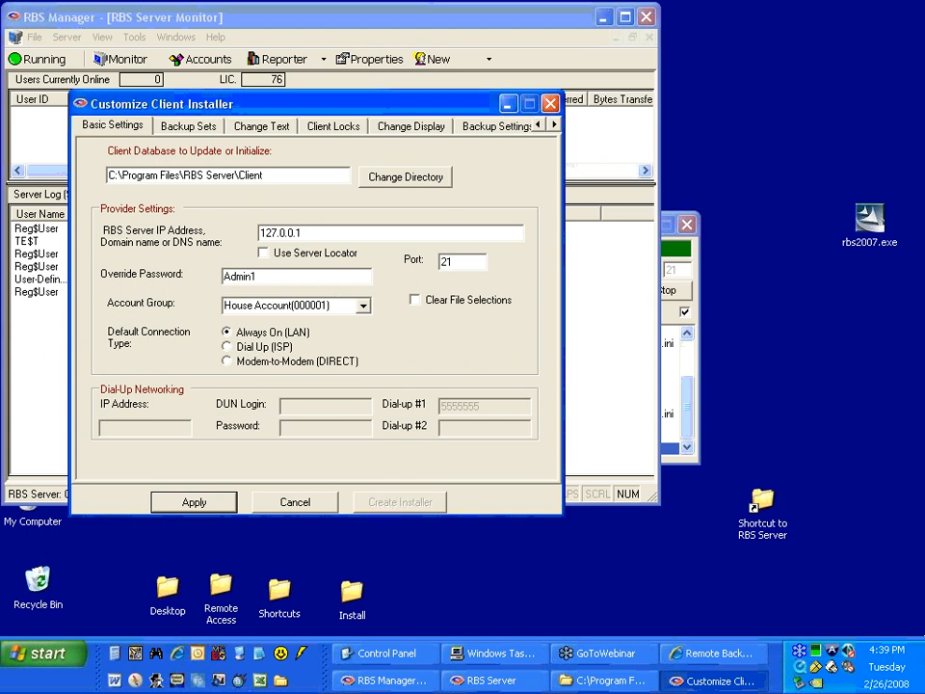
Apply the installer changes to the backup.mdb database and copy the database and customization files to the Online Installer.
{"action": "left_click", "coordinate": [237, 502]}
{"action": "left_click", "coordinate": [430, 410]}
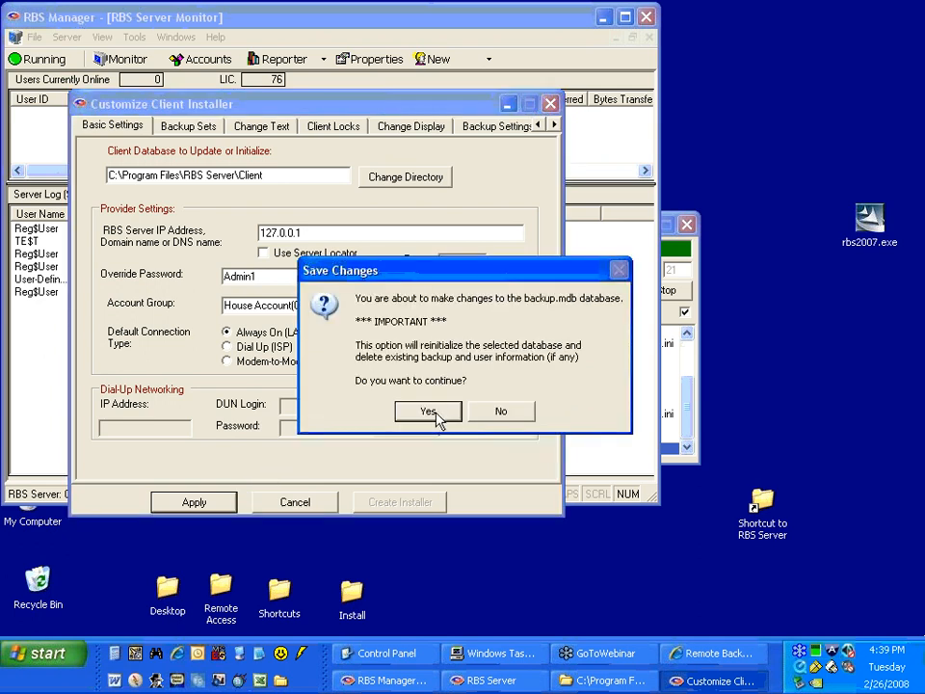
{"action": "left_click", "coordinate": [450, 382]}
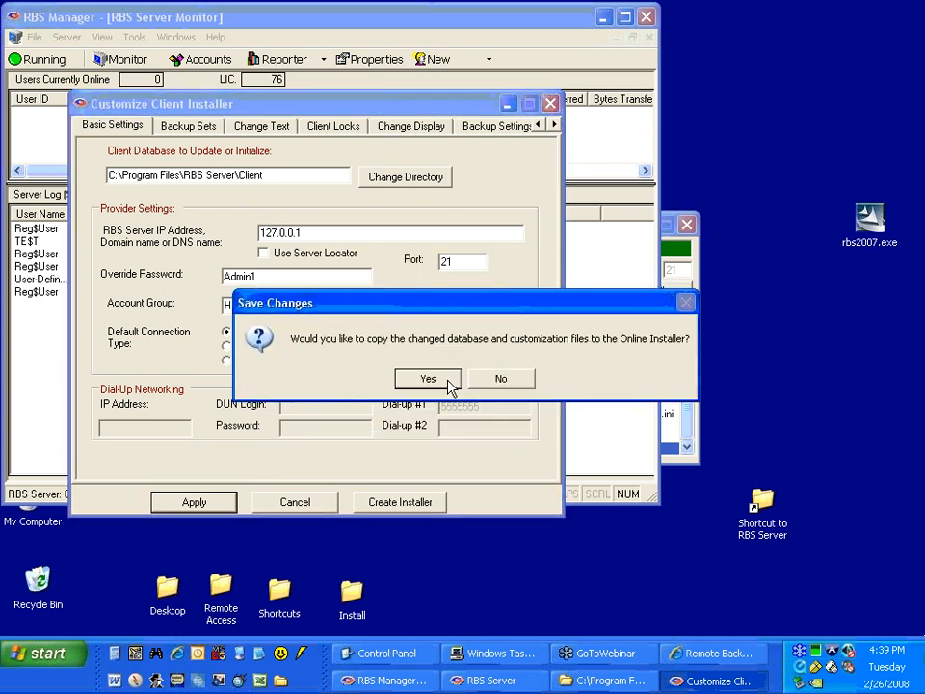
{"action": "left_click_drag", "start_coordinate": [407, 305], "coordinate": [204, 258]}
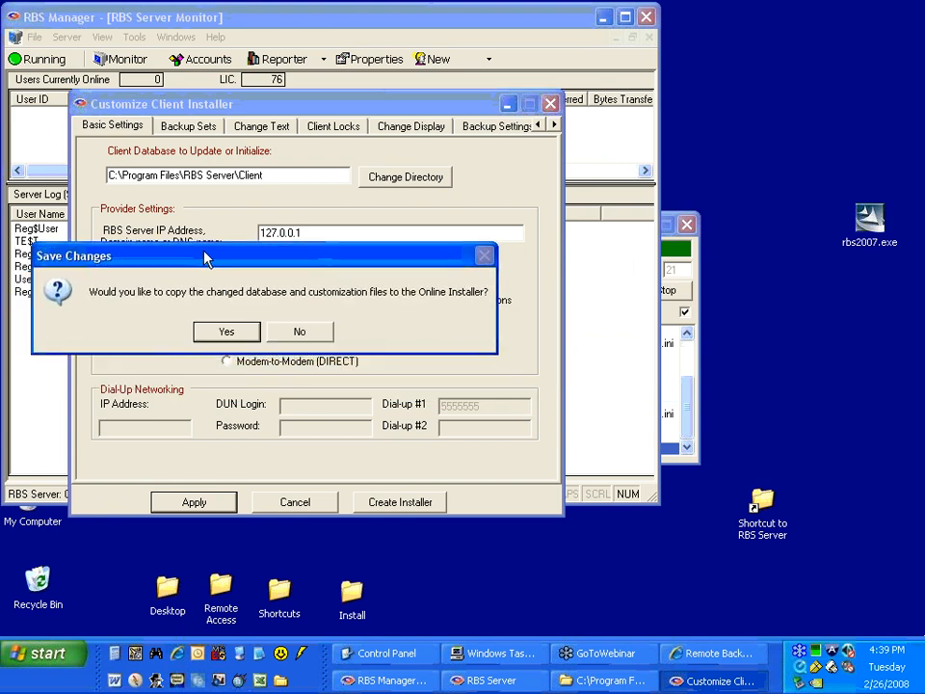
{"action": "left_click", "coordinate": [226, 331]}
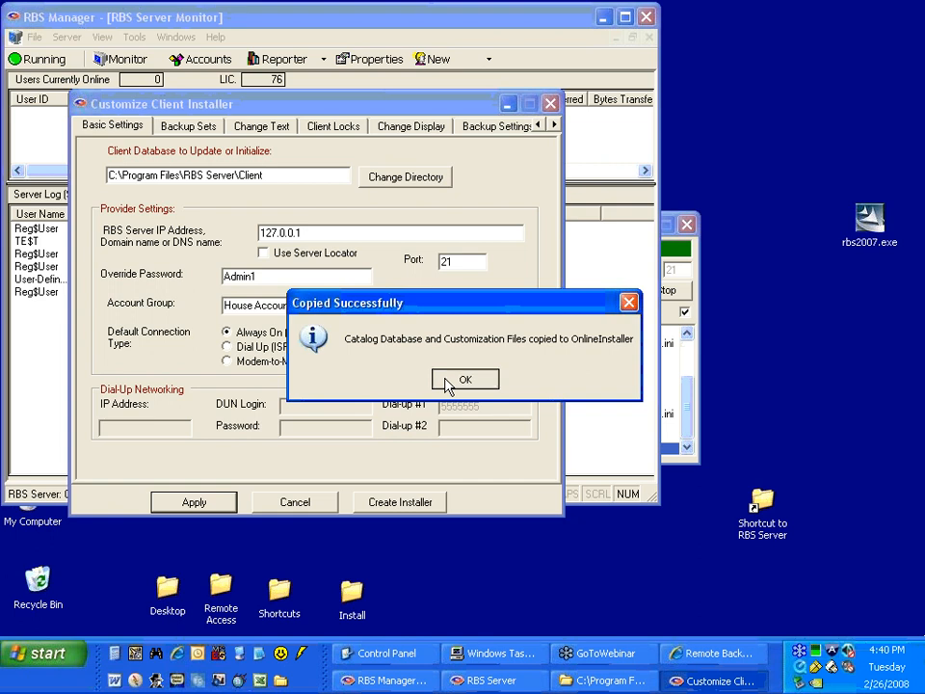
{"action": "left_click", "coordinate": [450, 380]}
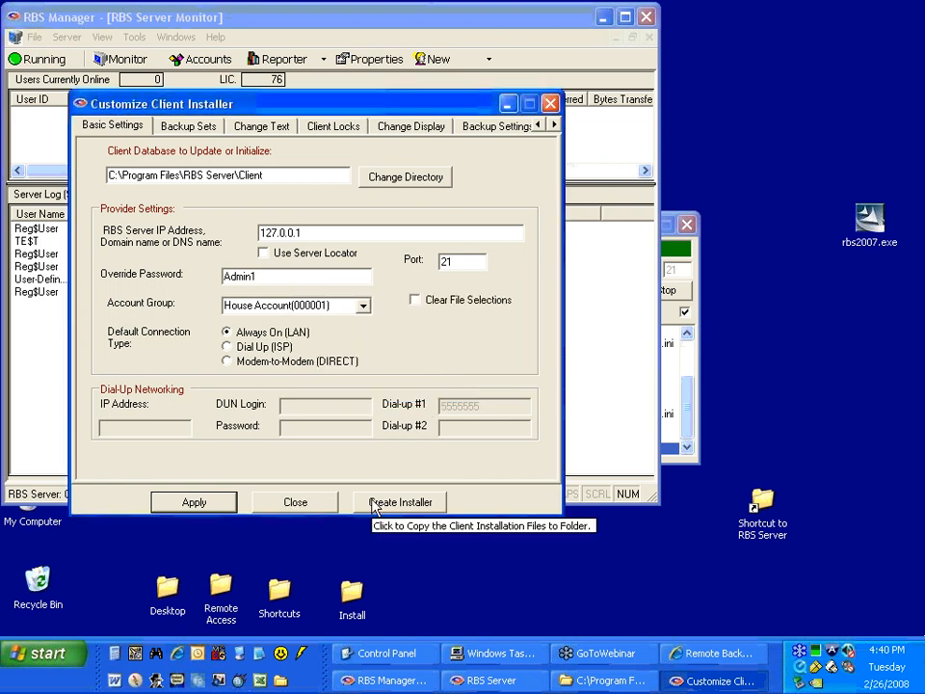
{"action": "left_click", "coordinate": [193, 132]}
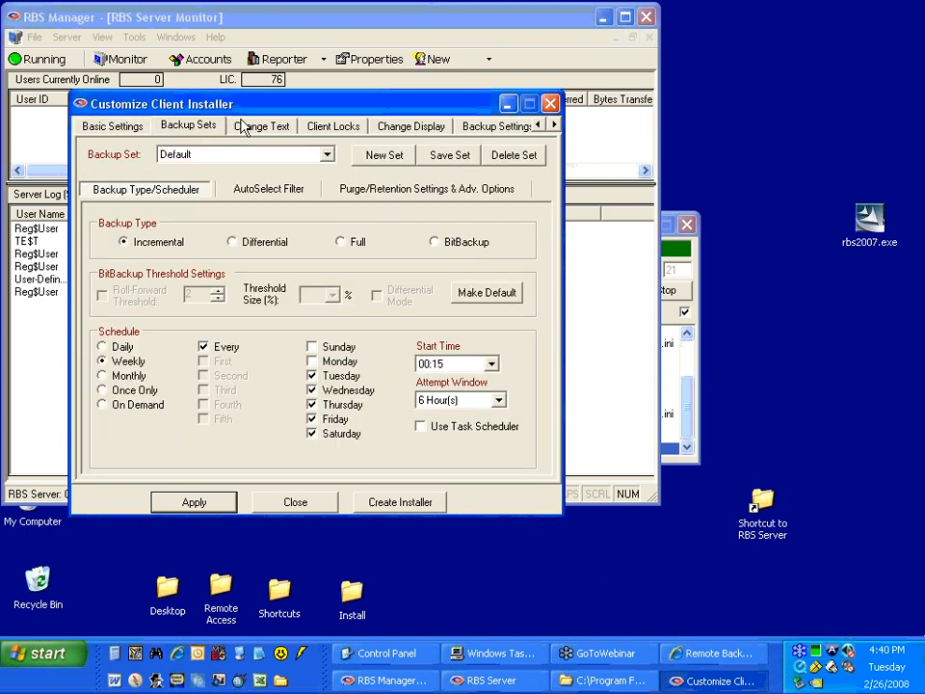
{"action": "left_click", "coordinate": [258, 128]}
{"action": "left_click", "coordinate": [173, 123]}
{"action": "left_click", "coordinate": [120, 124]}
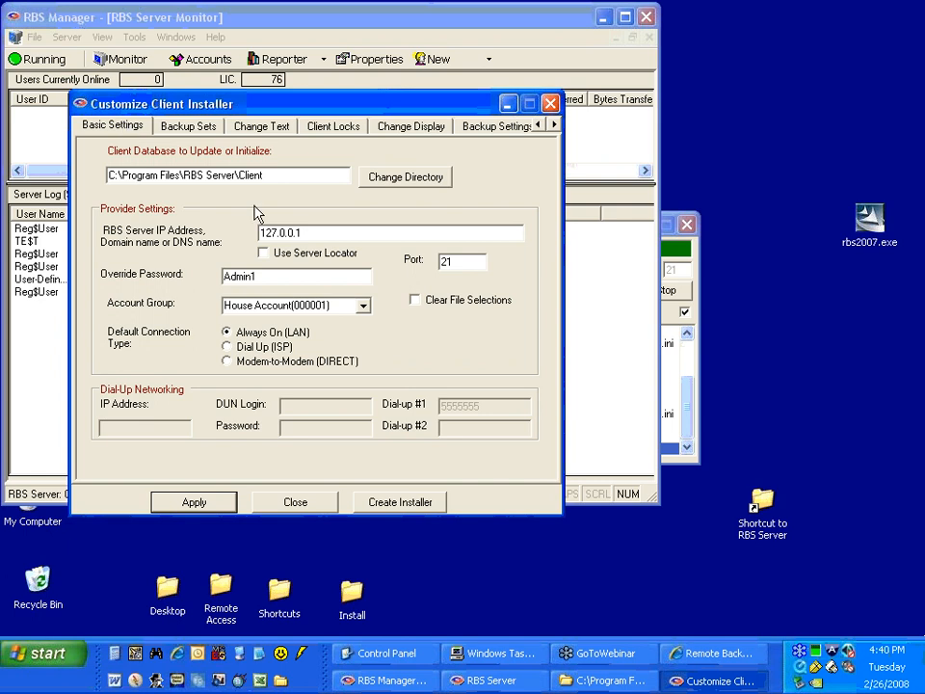
Start creating an installer for the House Account group with executable filename ClientEXE and the Desktop as destination folder.
{"action": "left_click", "coordinate": [388, 501]}
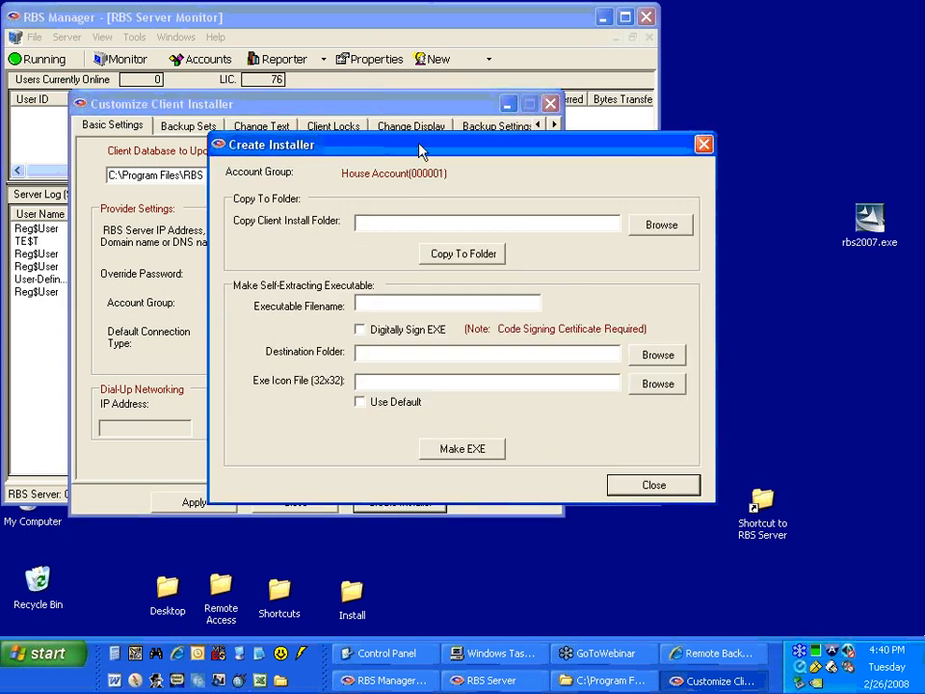
{"action": "left_click_drag", "start_coordinate": [419, 149], "coordinate": [321, 117]}
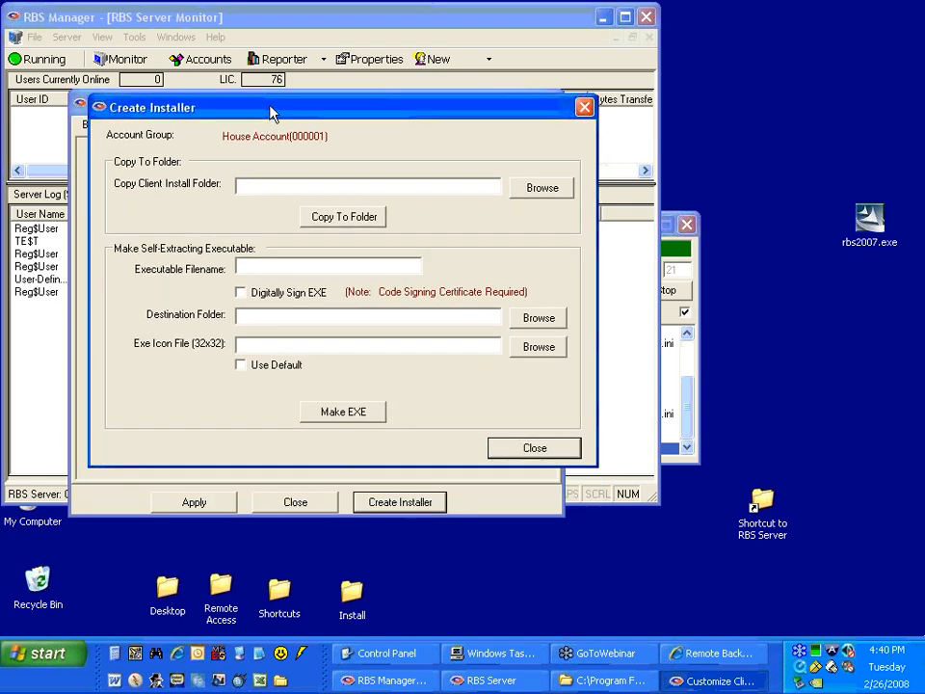
{"action": "left_click_drag", "start_coordinate": [271, 114], "coordinate": [268, 129]}
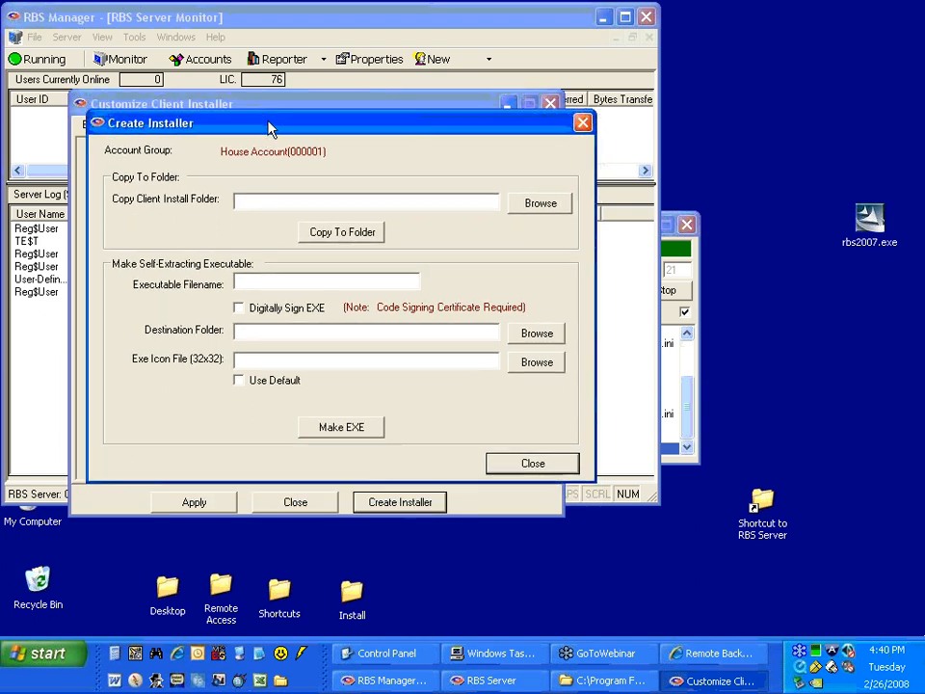
{"action": "left_click", "coordinate": [264, 199]}
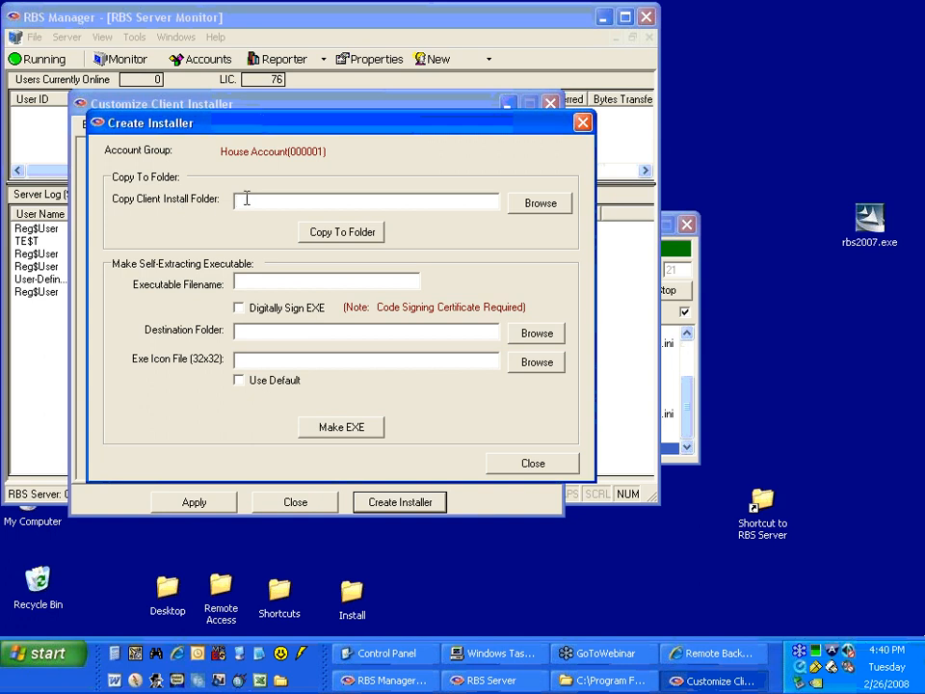
{"action": "left_click", "coordinate": [253, 283]}
{"action": "type", "text": "ClientEXE"}
{"action": "left_click", "coordinate": [537, 332]}
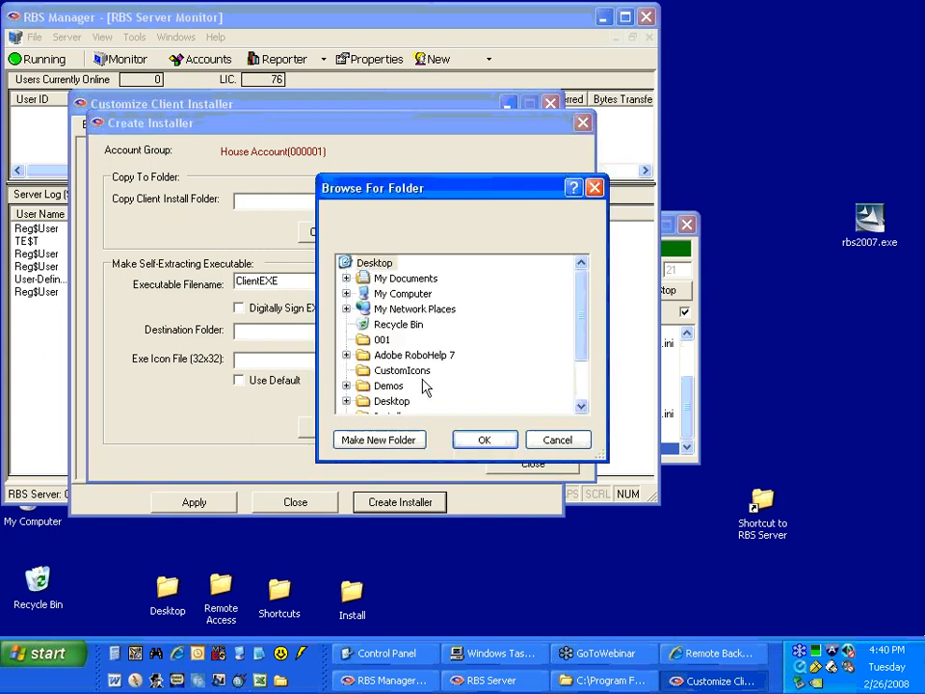
{"action": "left_click", "coordinate": [480, 445]}
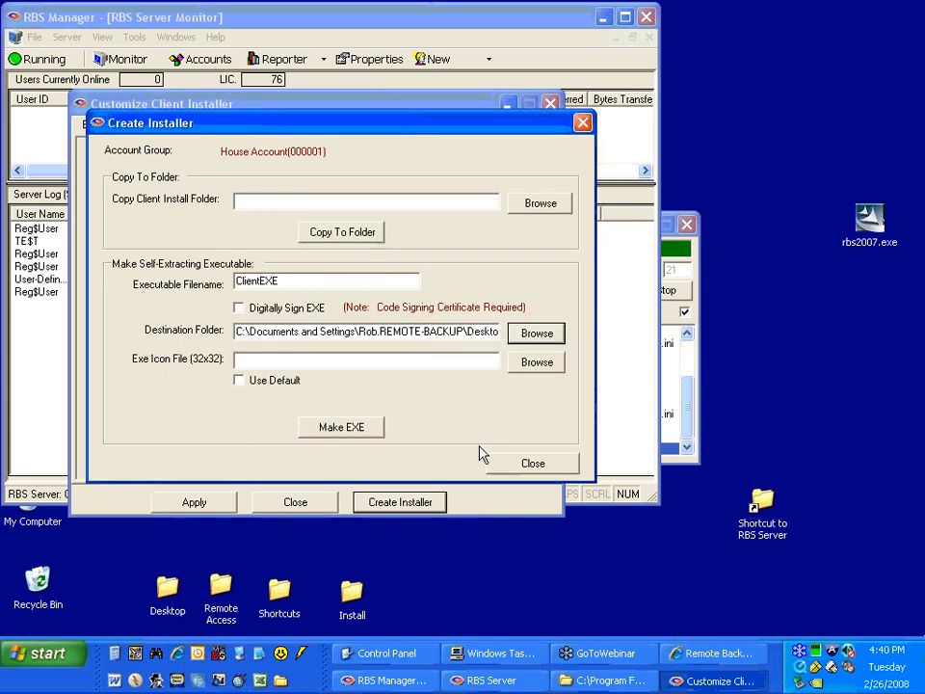
Use the default icon for the self-extracting executable and build it.
{"action": "left_click", "coordinate": [248, 383]}
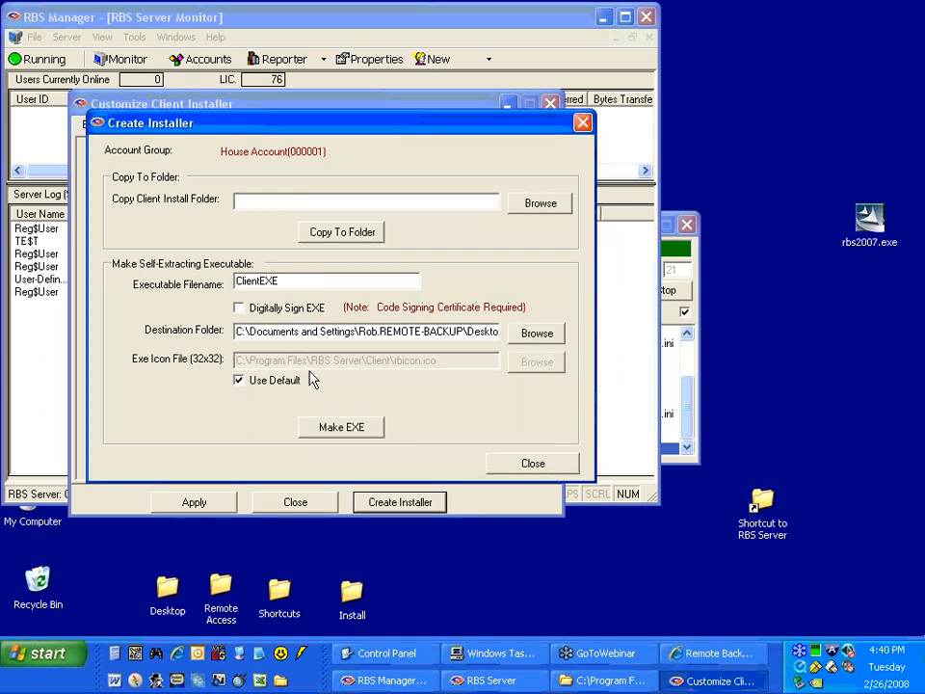
{"action": "left_click", "coordinate": [314, 427]}
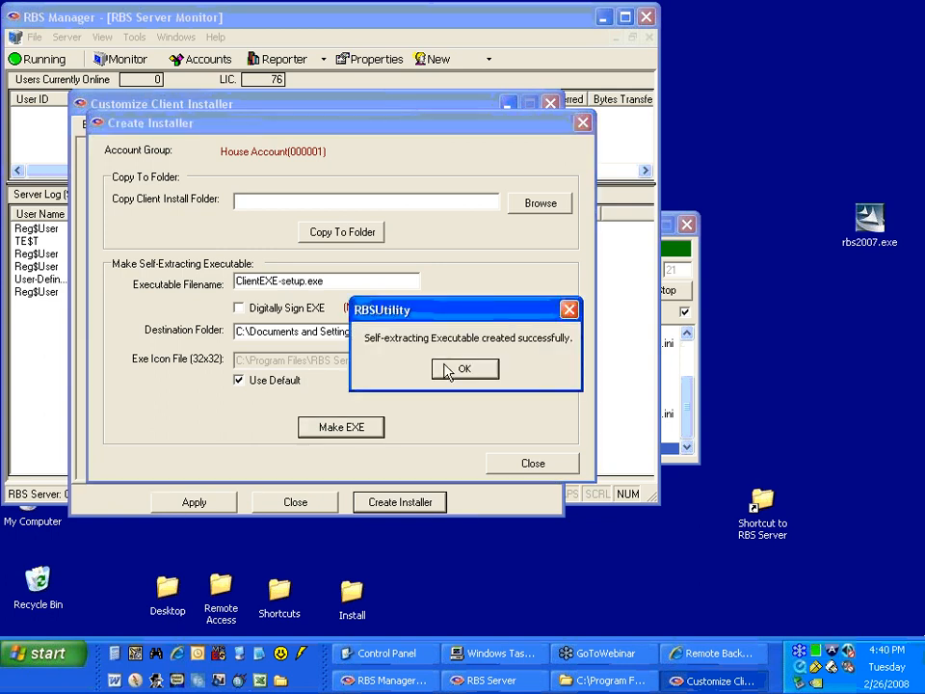
{"action": "left_click", "coordinate": [444, 369]}
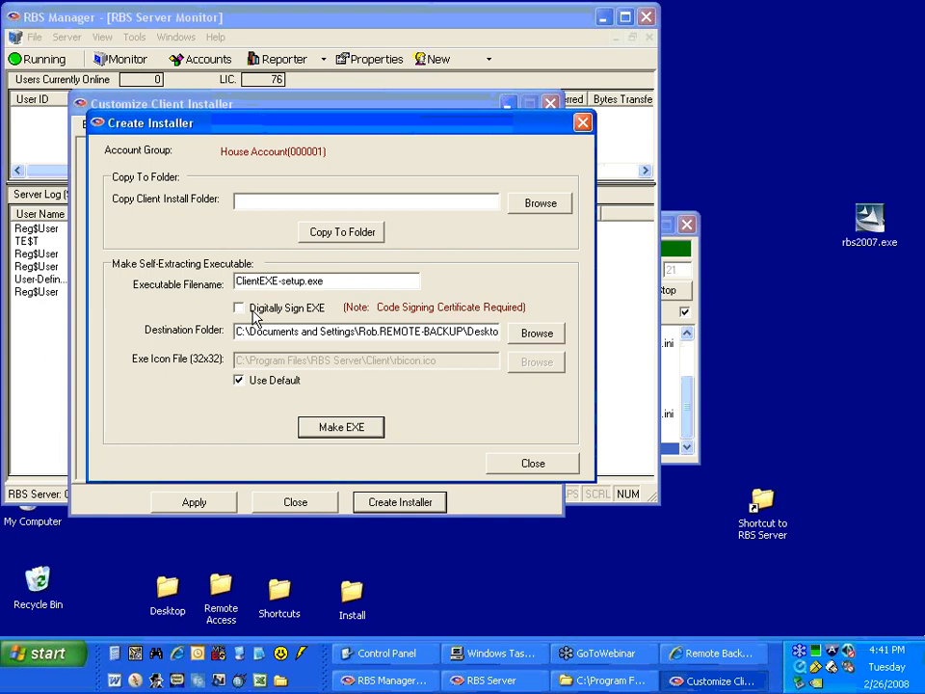
Close the installer creation dialog, reapply the client settings to the database, and copy them to the Online Installer again.
{"action": "left_click", "coordinate": [553, 471]}
{"action": "left_click", "coordinate": [195, 511]}
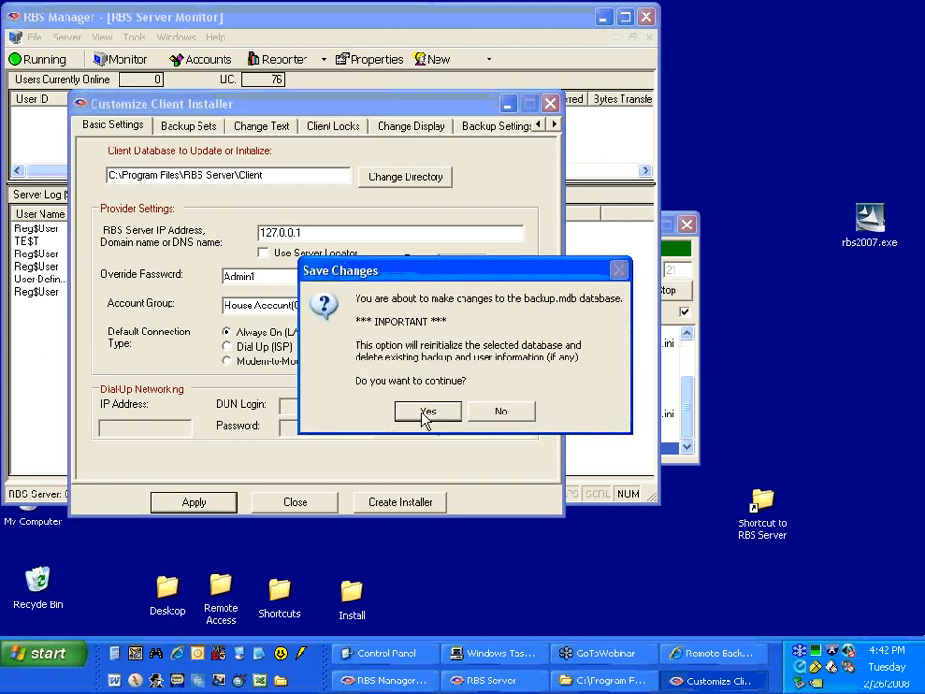
{"action": "left_click", "coordinate": [435, 409]}
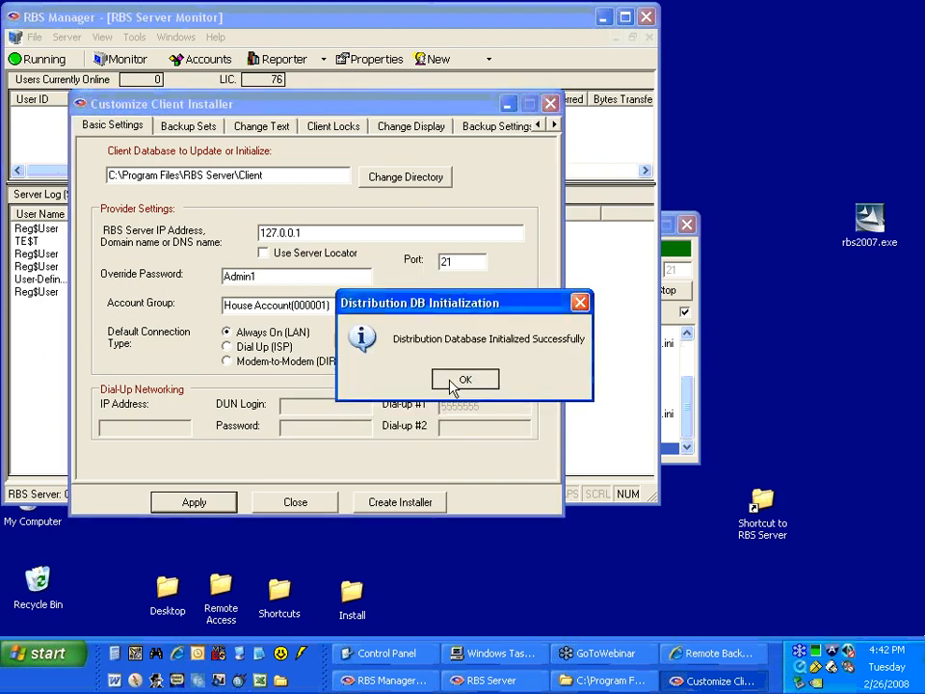
{"action": "left_click", "coordinate": [453, 383]}
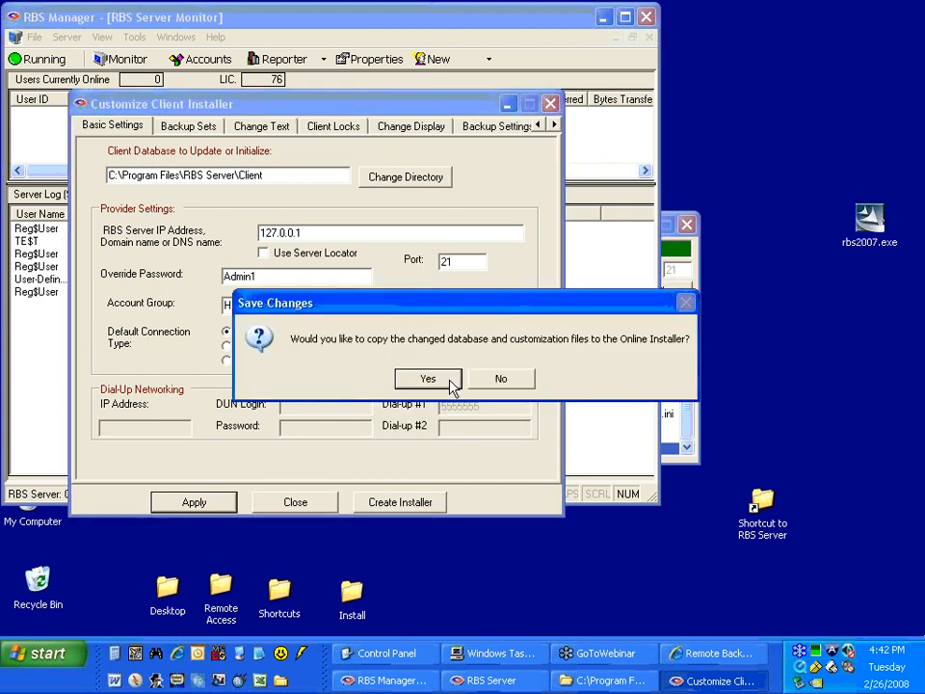
{"action": "left_click", "coordinate": [451, 381]}
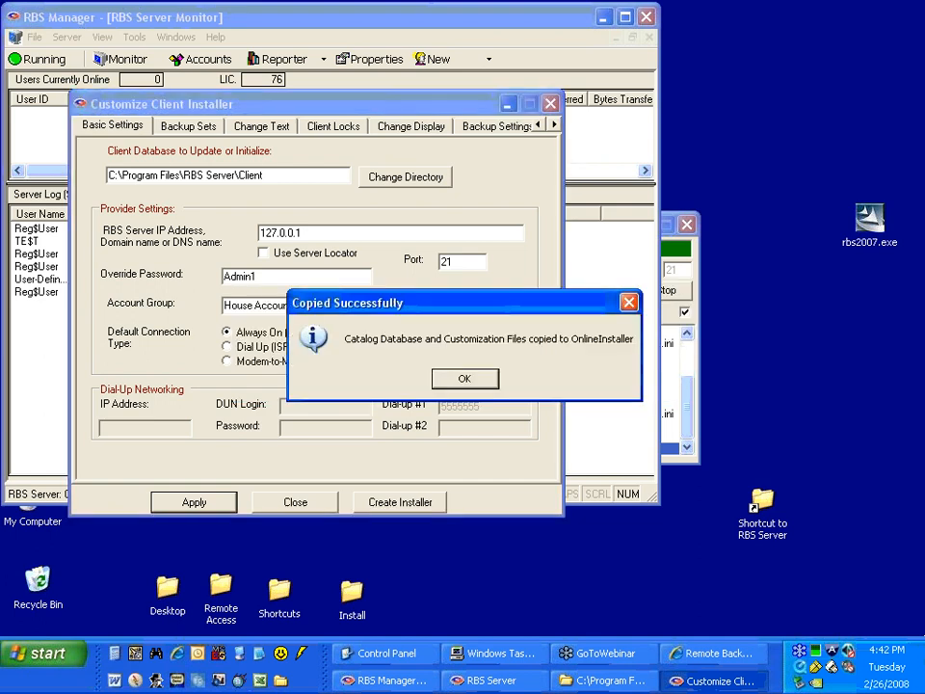
{"action": "left_click", "coordinate": [455, 380]}
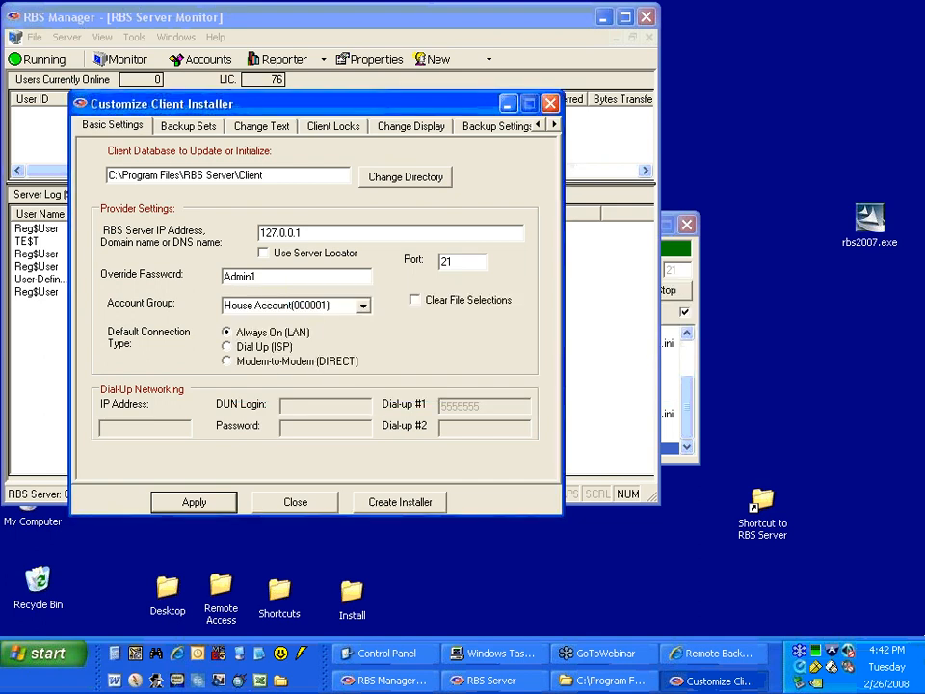
Build the self-extracting client executable again with the existing filename, destination and default icon, and close both installer dialogs.
{"action": "left_click", "coordinate": [375, 502]}
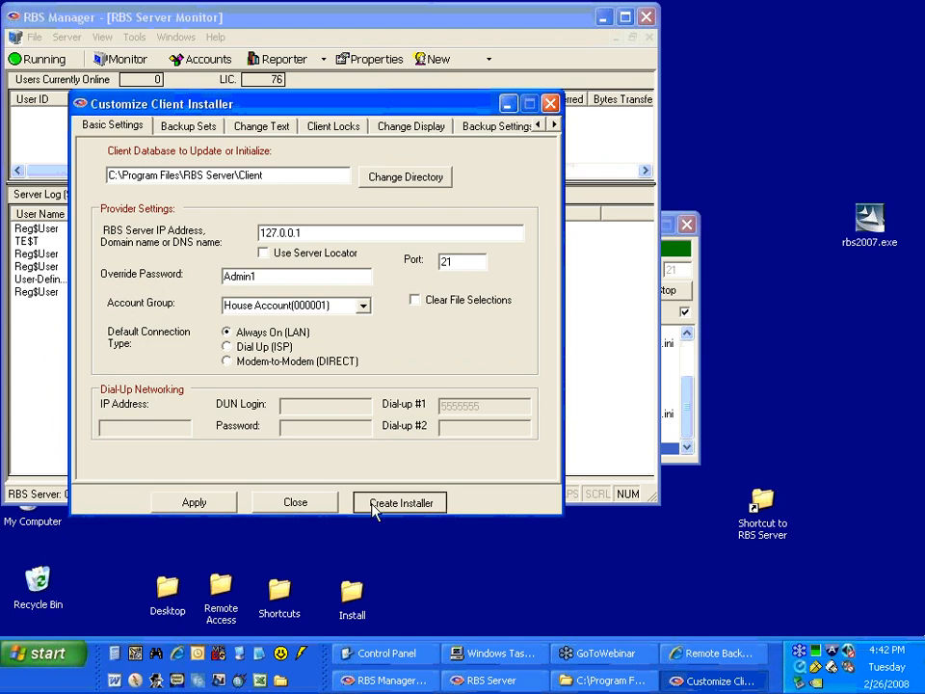
{"action": "left_click_drag", "start_coordinate": [454, 149], "coordinate": [343, 147]}
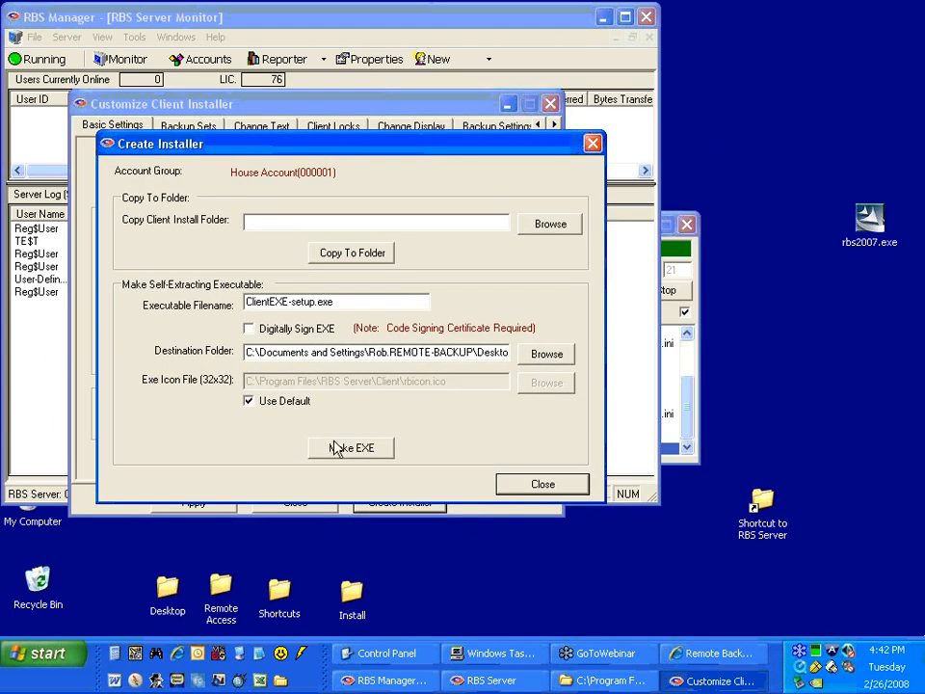
{"action": "left_click", "coordinate": [339, 302]}
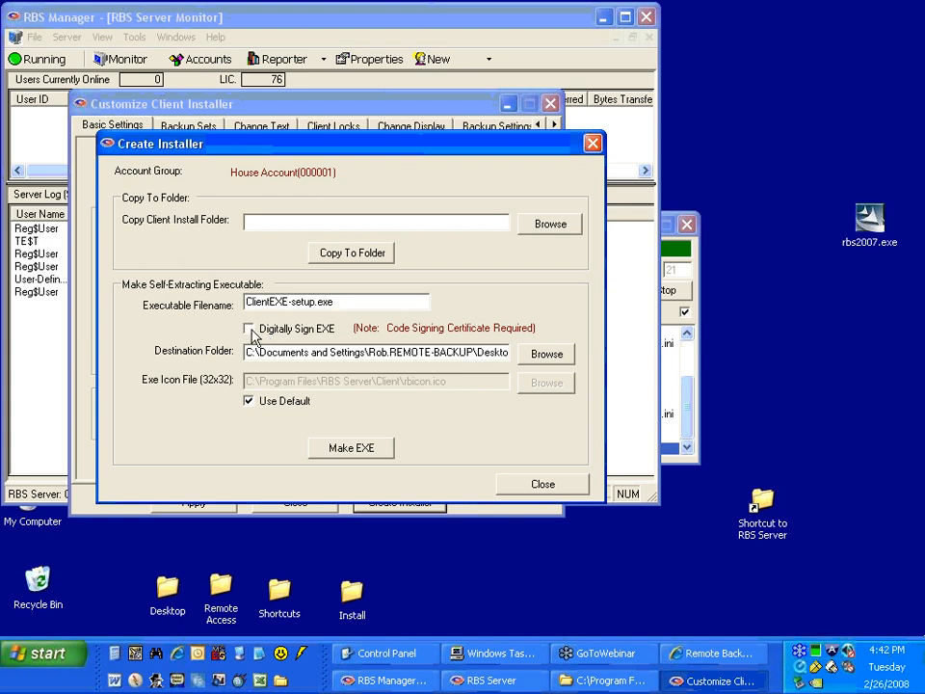
{"action": "left_click", "coordinate": [360, 448]}
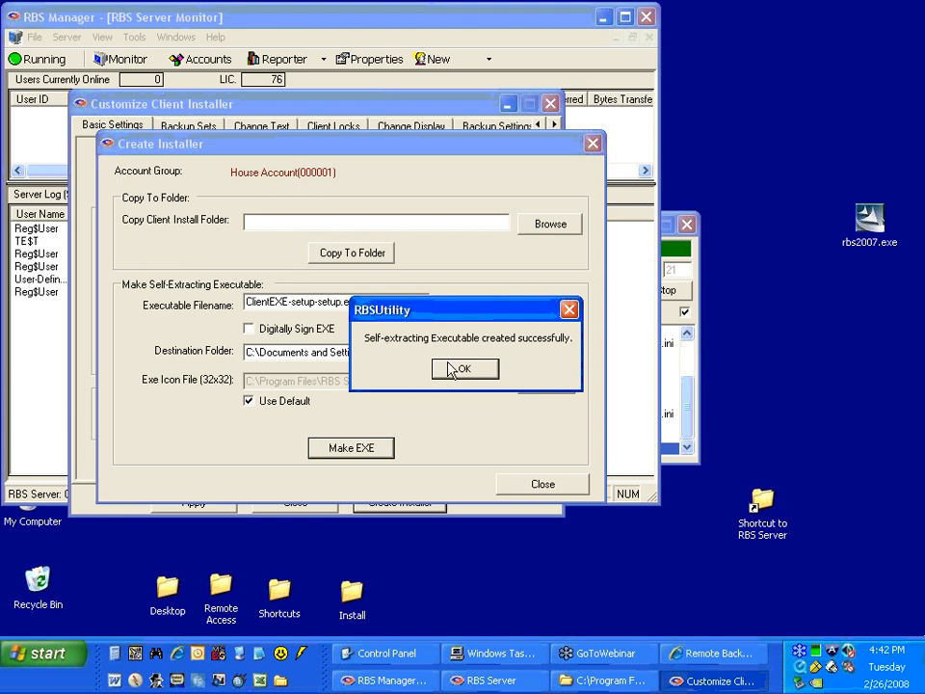
{"action": "left_click", "coordinate": [458, 368]}
{"action": "left_click", "coordinate": [550, 485]}
{"action": "left_click", "coordinate": [307, 506]}
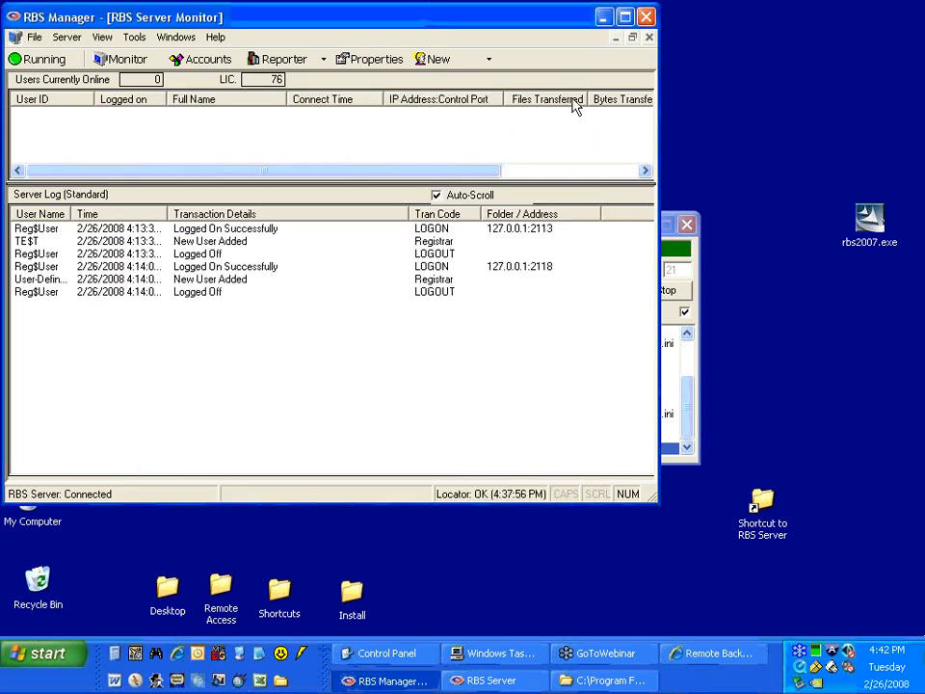
Move ClientEXE-setup-setup.exe beneath the custom client icon on the desktop and check its file properties.
{"action": "left_click", "coordinate": [604, 17]}
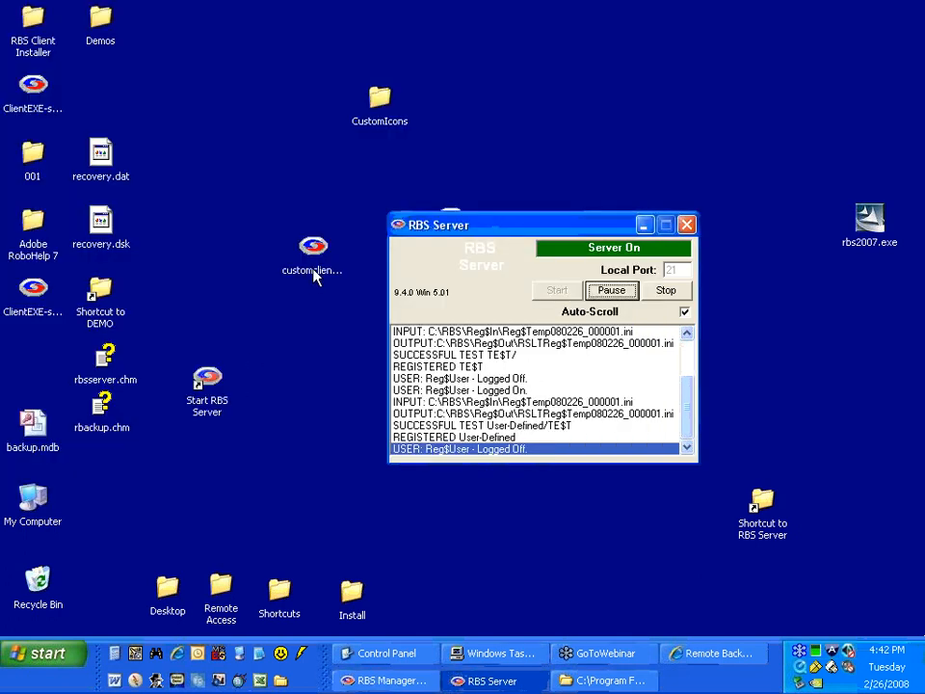
{"action": "left_click", "coordinate": [36, 313]}
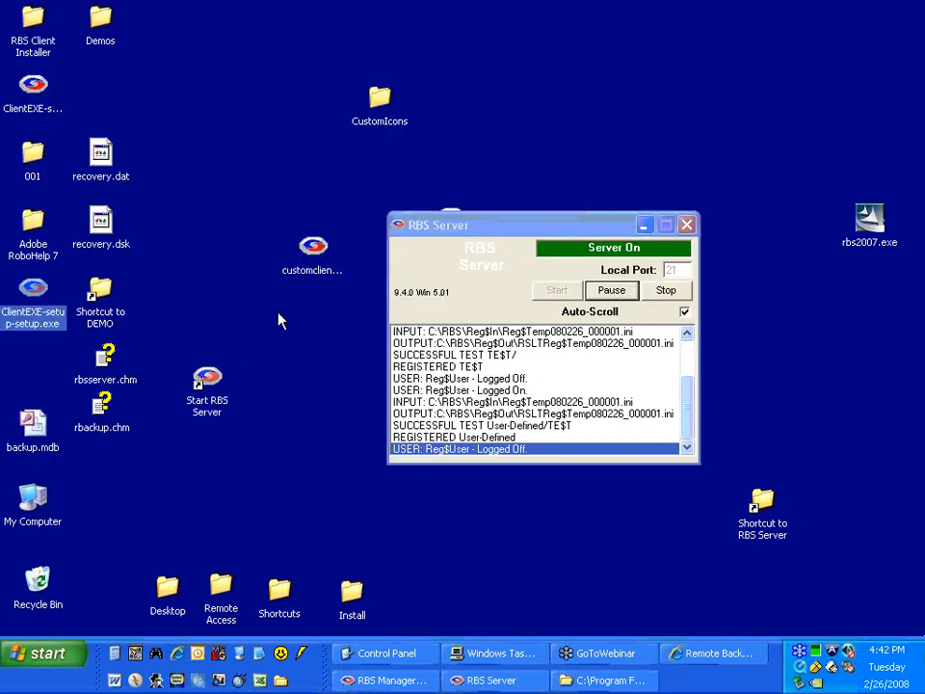
{"action": "left_click_drag", "start_coordinate": [277, 321], "coordinate": [288, 327]}
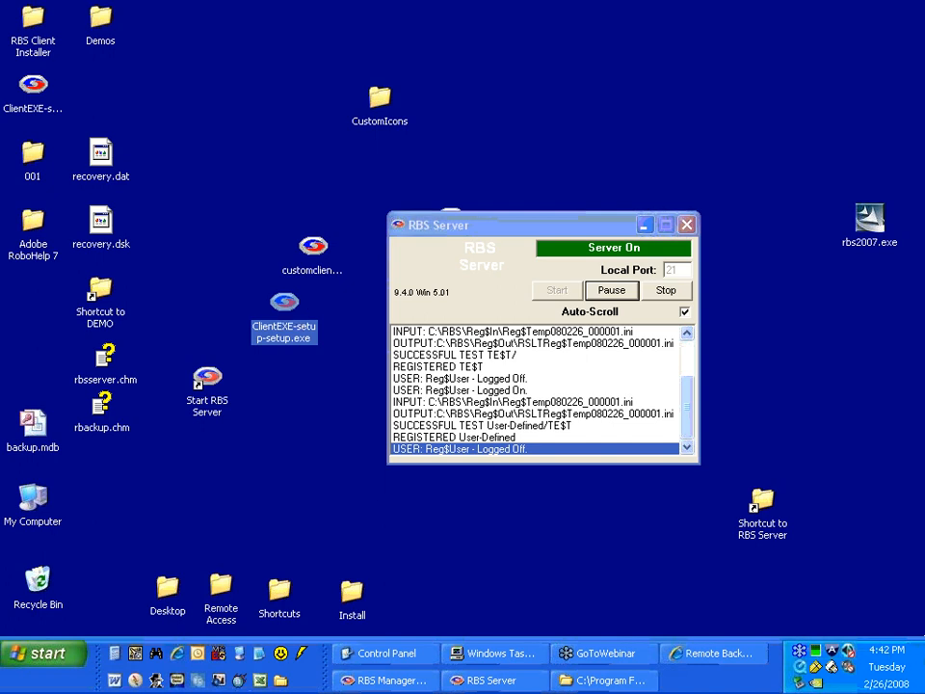
{"action": "right_click", "coordinate": [286, 325]}
{"action": "left_click", "coordinate": [318, 679]}
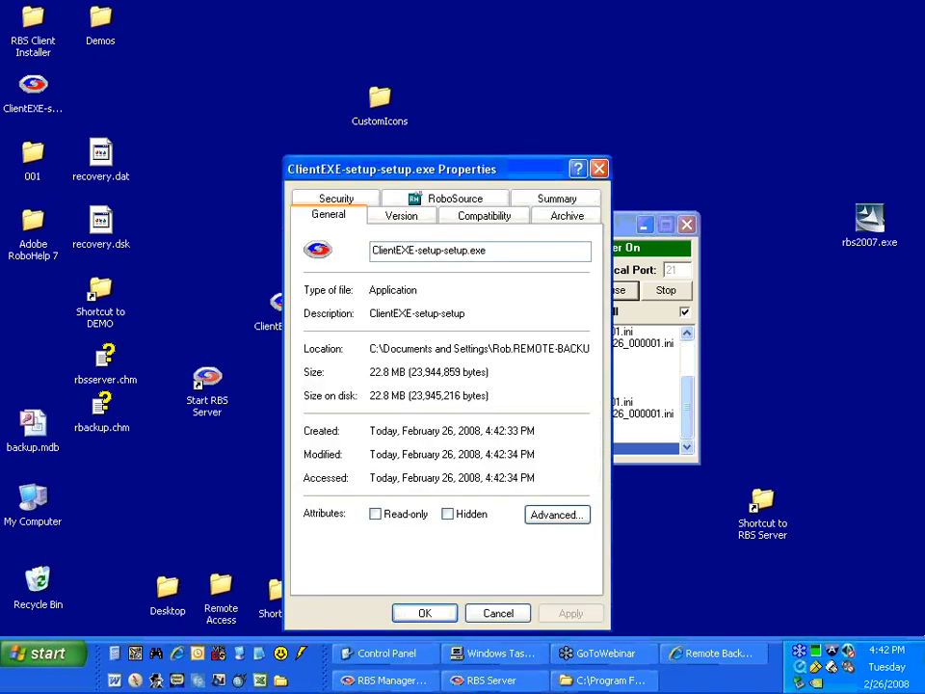
{"action": "left_click", "coordinate": [496, 613]}
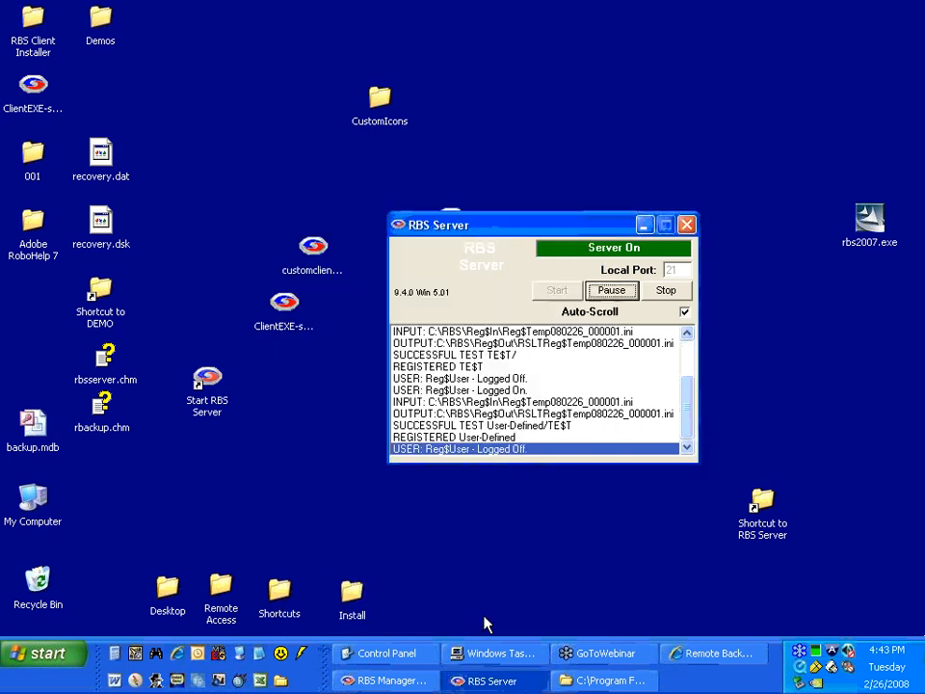
Launch the ClientEXE self-extracting installer from the desktop and accept the Remote Backup 2007 license agreement.
{"action": "left_click", "coordinate": [283, 304]}
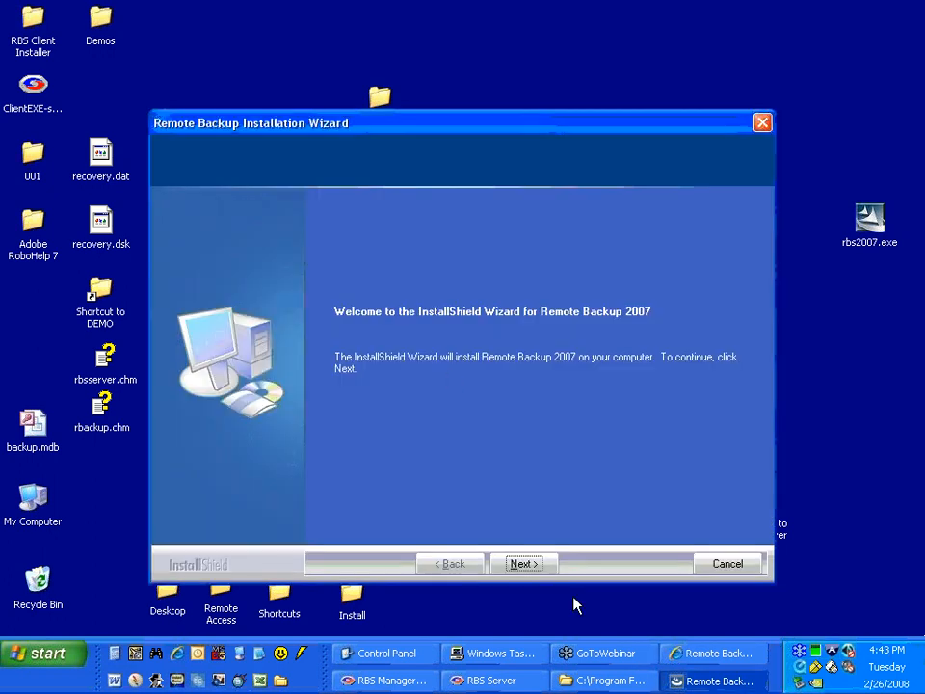
{"action": "left_click", "coordinate": [533, 571]}
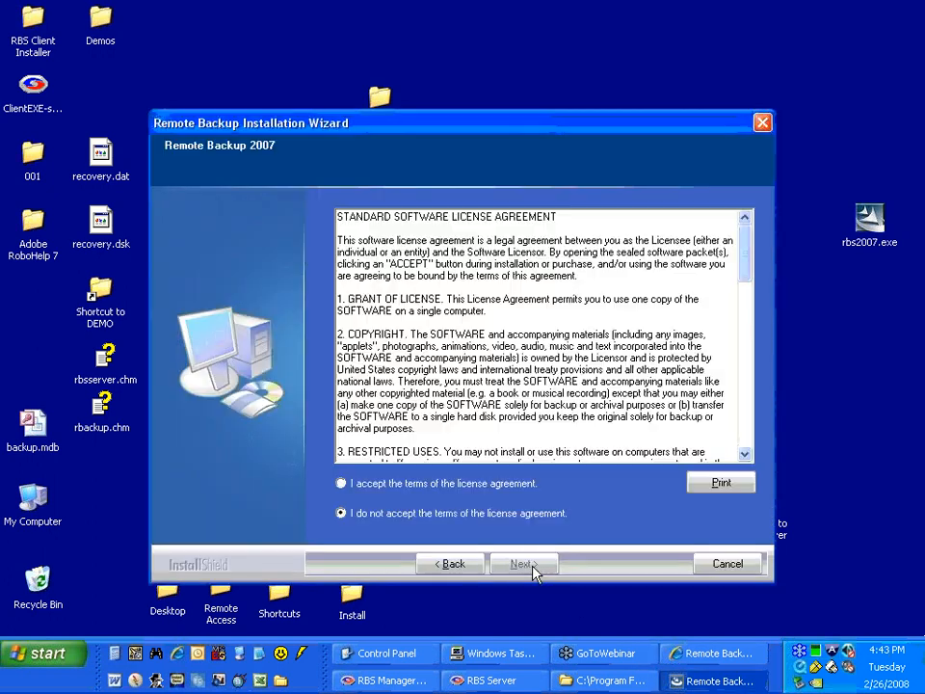
{"action": "left_click", "coordinate": [399, 483]}
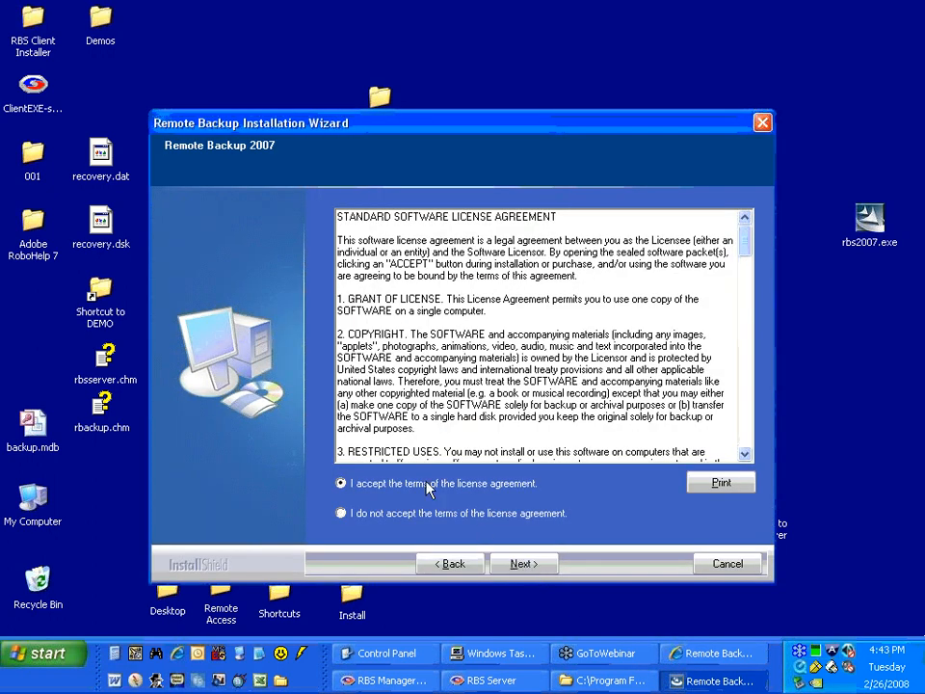
{"action": "left_click", "coordinate": [509, 568]}
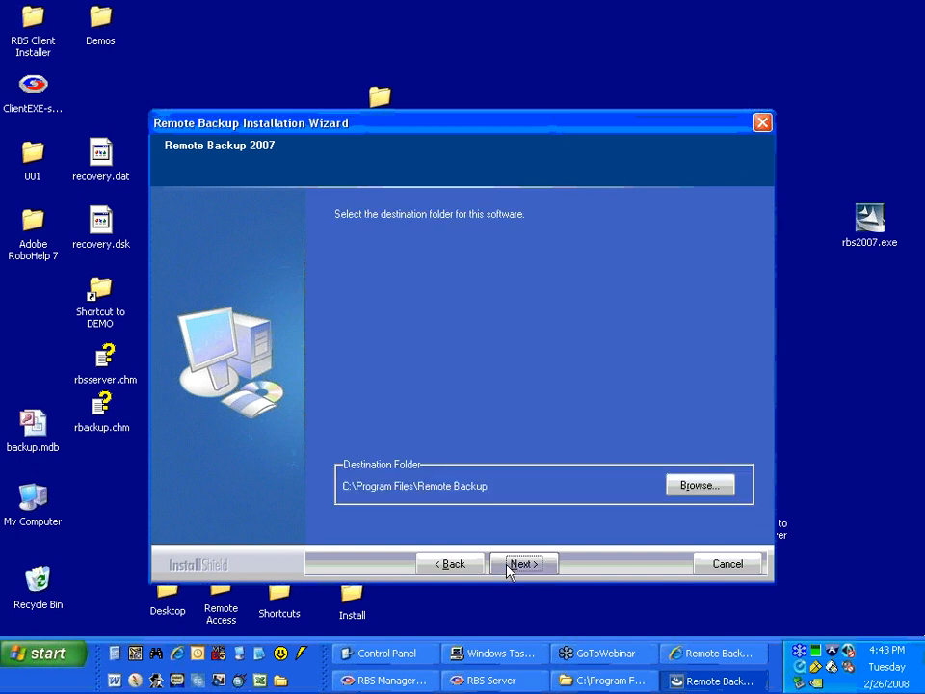
Install the client to C:\Program Files\Remote Backup without Locked Files support and start a new registration.
{"action": "left_click", "coordinate": [520, 564]}
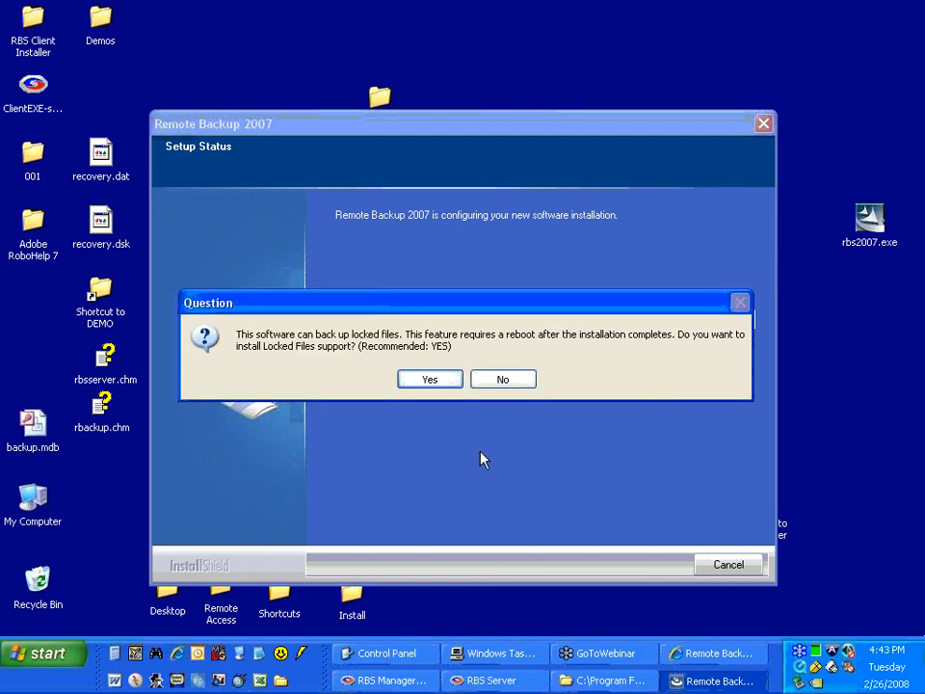
{"action": "left_click", "coordinate": [495, 380]}
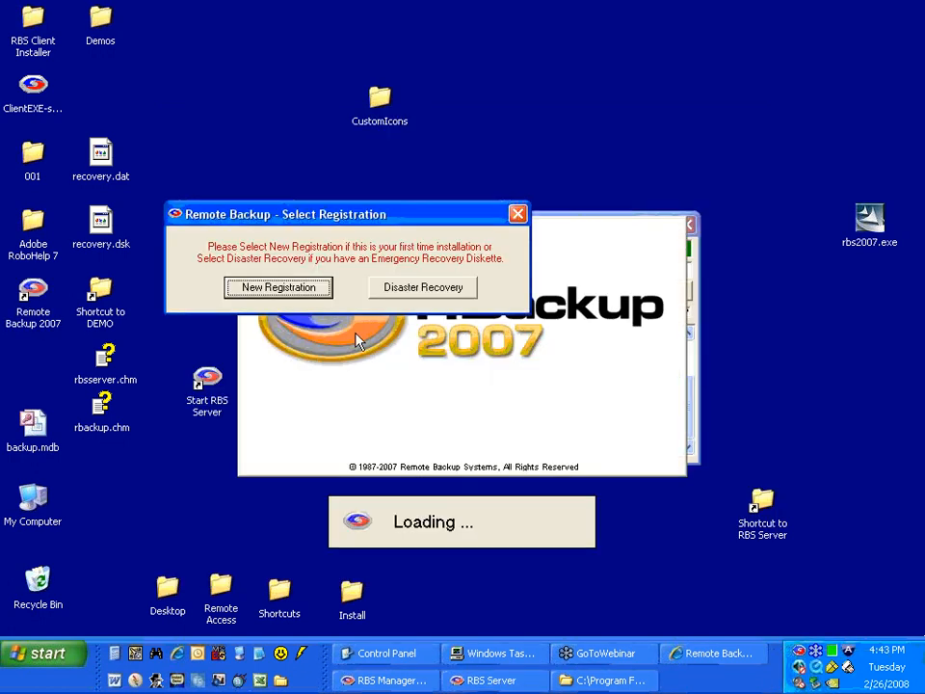
{"action": "left_click", "coordinate": [270, 288]}
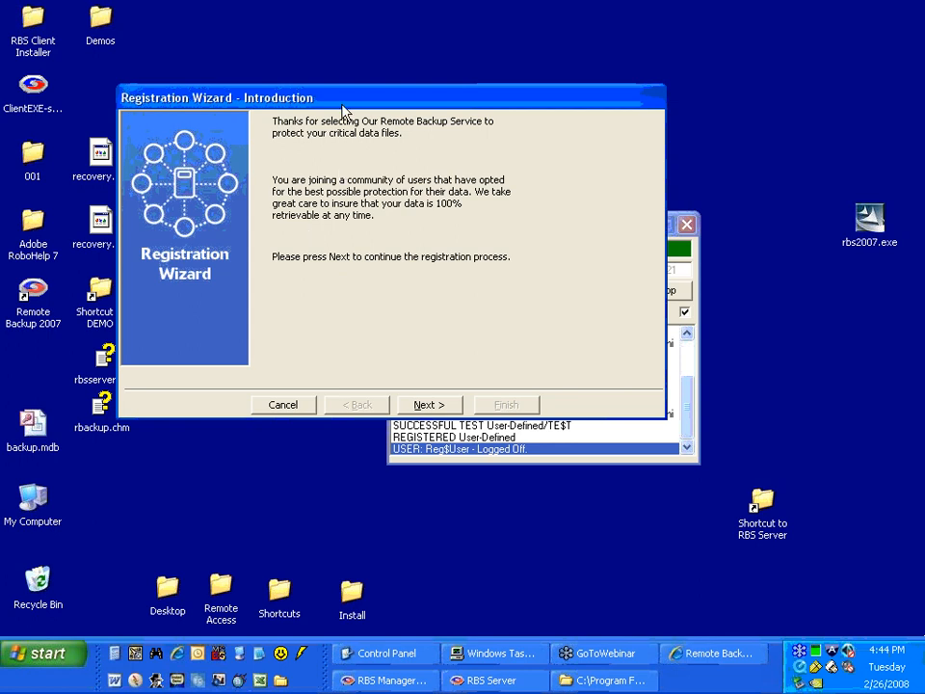
{"action": "left_click_drag", "start_coordinate": [343, 98], "coordinate": [307, 140]}
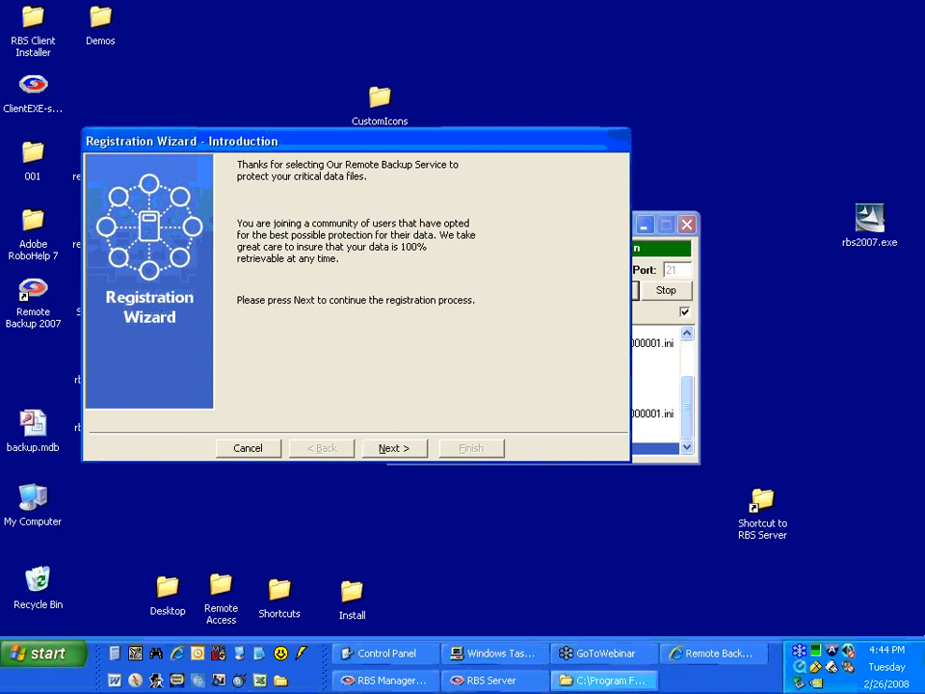
Examine the wizard images panel00.bmp through panel06.bmp in RBS Server's Client folder, and return to the Registration Wizard.
{"action": "left_click", "coordinate": [603, 680]}
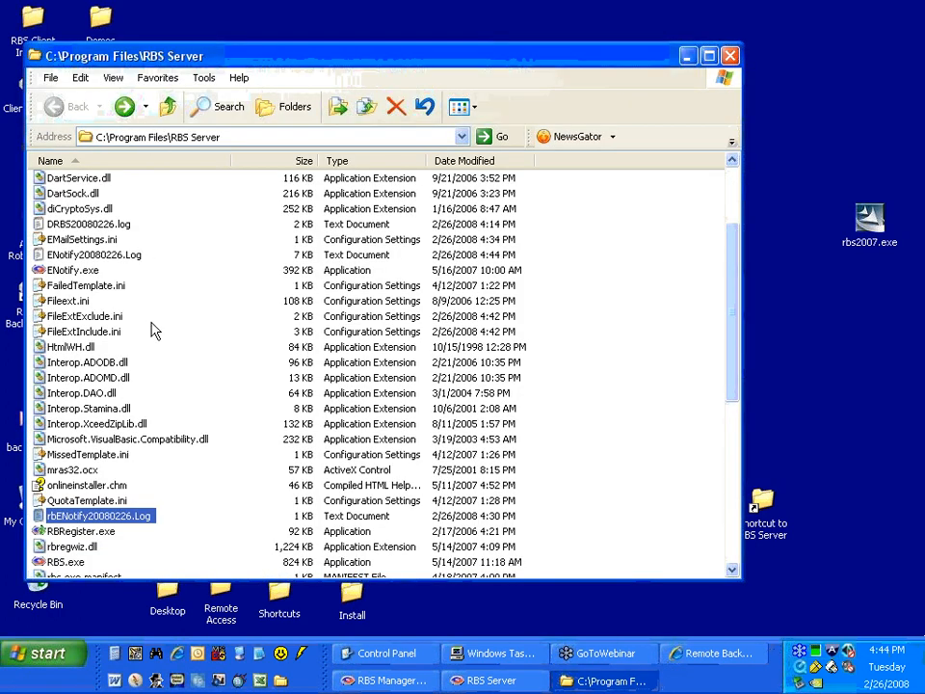
{"action": "scroll", "coordinate": [150, 327], "scroll_direction": "up", "scroll_amount": 3}
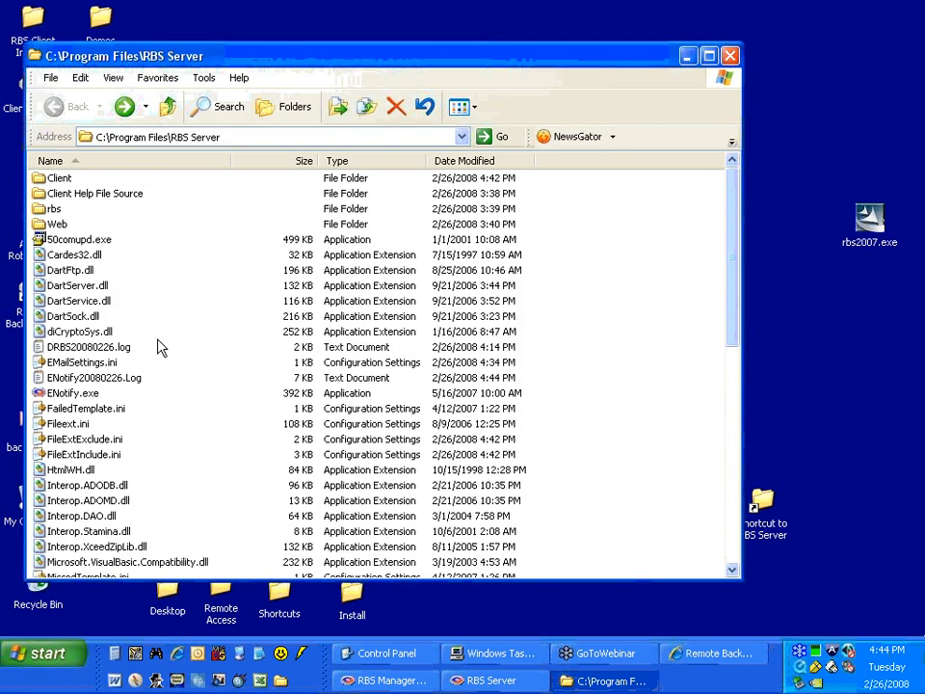
{"action": "double_click", "coordinate": [59, 179]}
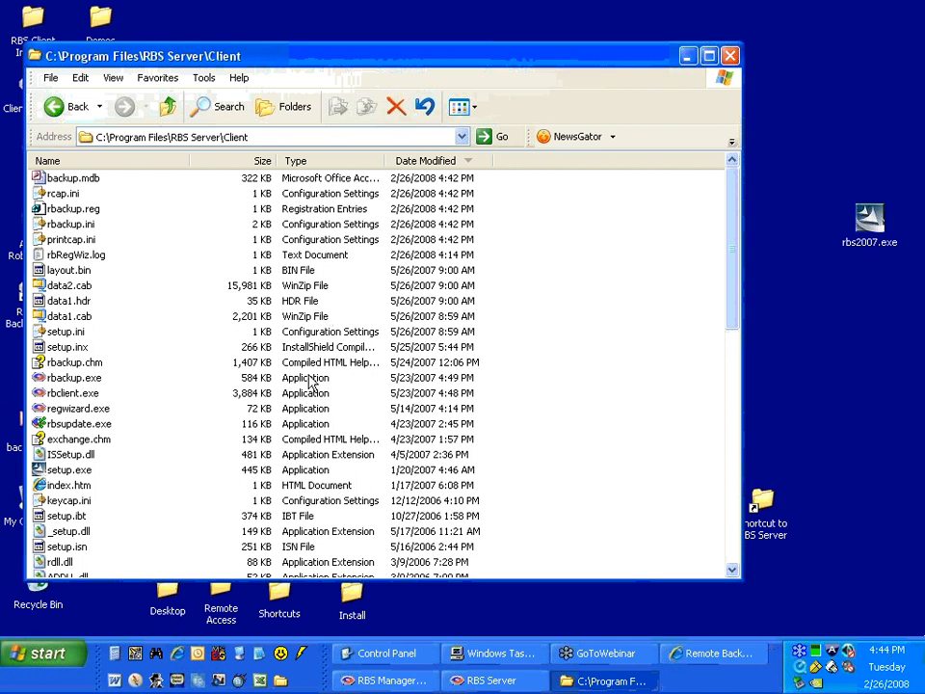
{"action": "scroll", "coordinate": [310, 382], "scroll_direction": "down", "scroll_amount": 9}
{"action": "left_click", "coordinate": [88, 438]}
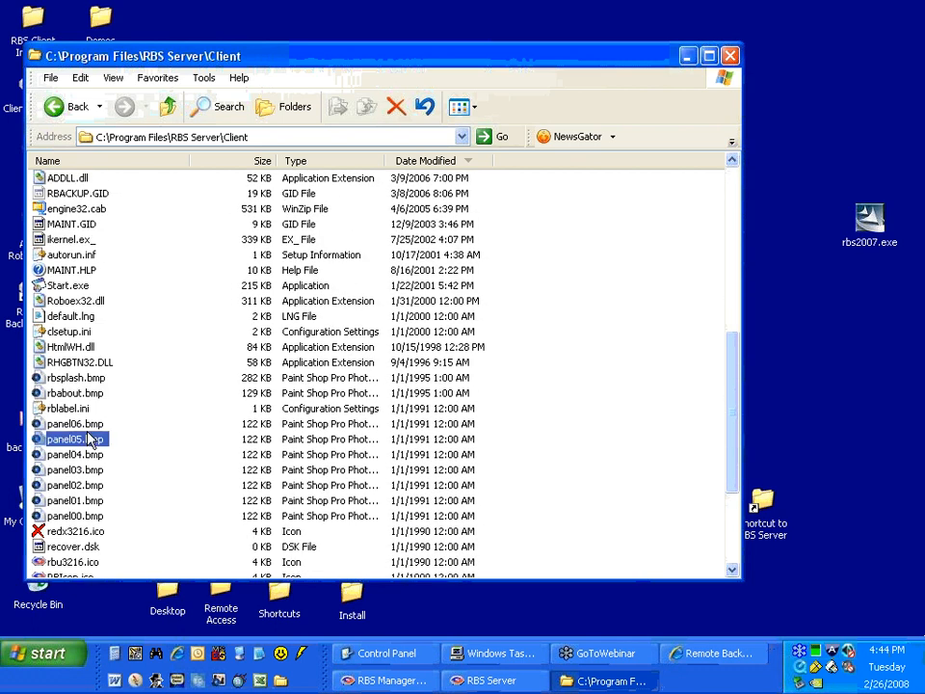
{"action": "left_click", "coordinate": [79, 517]}
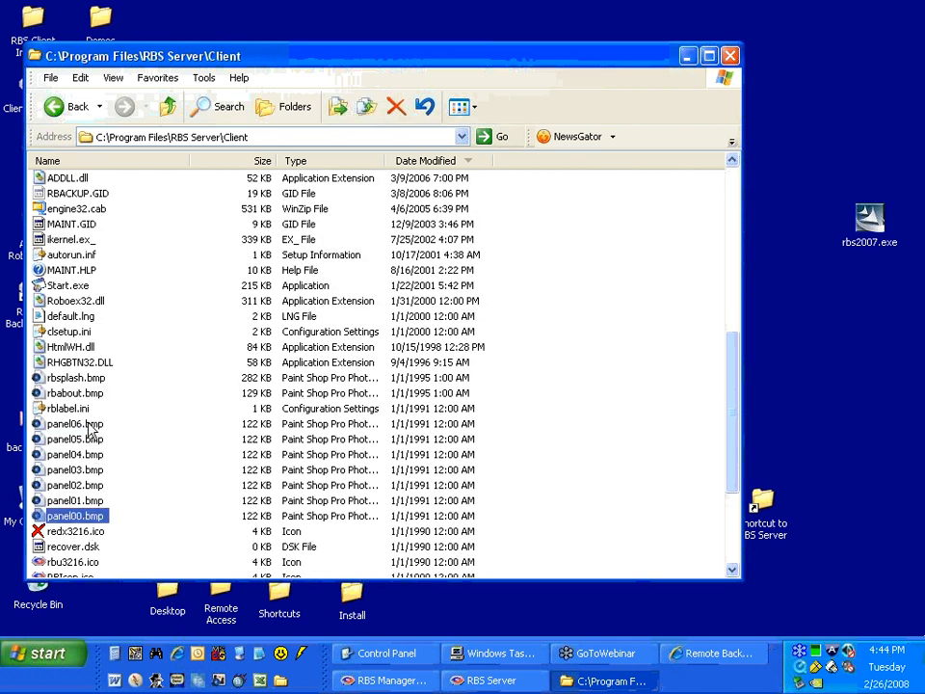
{"action": "left_click", "coordinate": [87, 426]}
{"action": "left_click", "coordinate": [85, 439]}
{"action": "left_click", "coordinate": [85, 455]}
{"action": "left_click", "coordinate": [87, 470]}
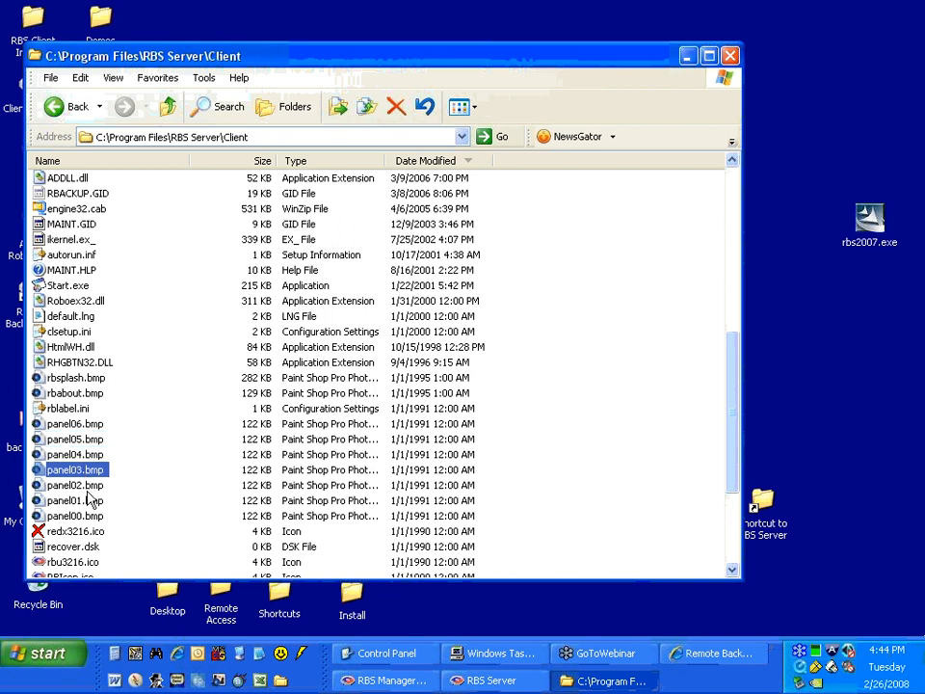
{"action": "left_click", "coordinate": [88, 485]}
{"action": "left_click", "coordinate": [89, 500]}
{"action": "left_click", "coordinate": [87, 516]}
{"action": "left_click", "coordinate": [88, 498]}
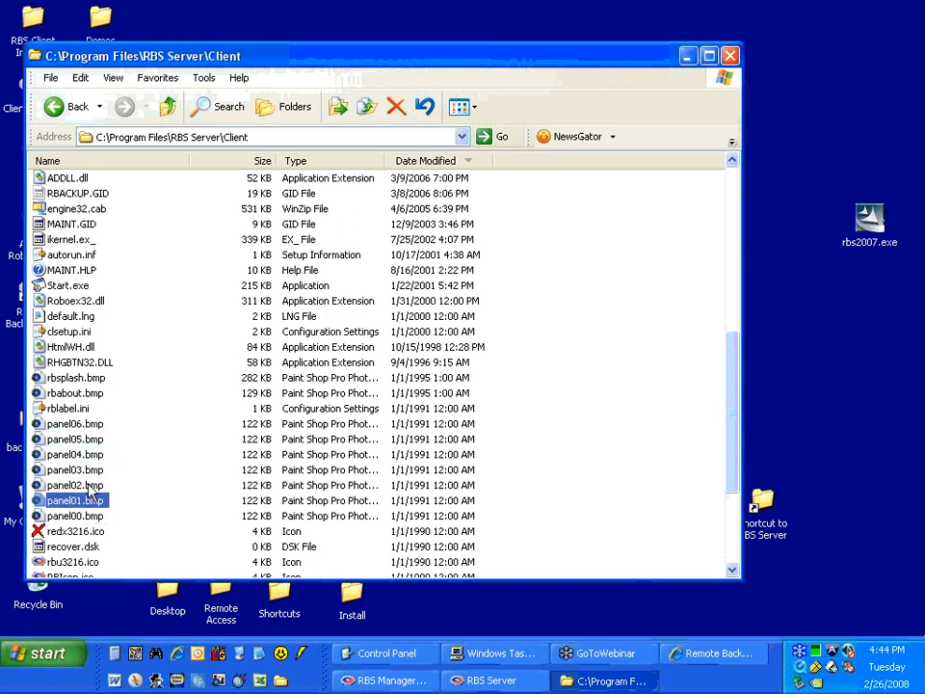
{"action": "left_click", "coordinate": [87, 485]}
{"action": "left_click", "coordinate": [89, 470]}
{"action": "left_click", "coordinate": [91, 455]}
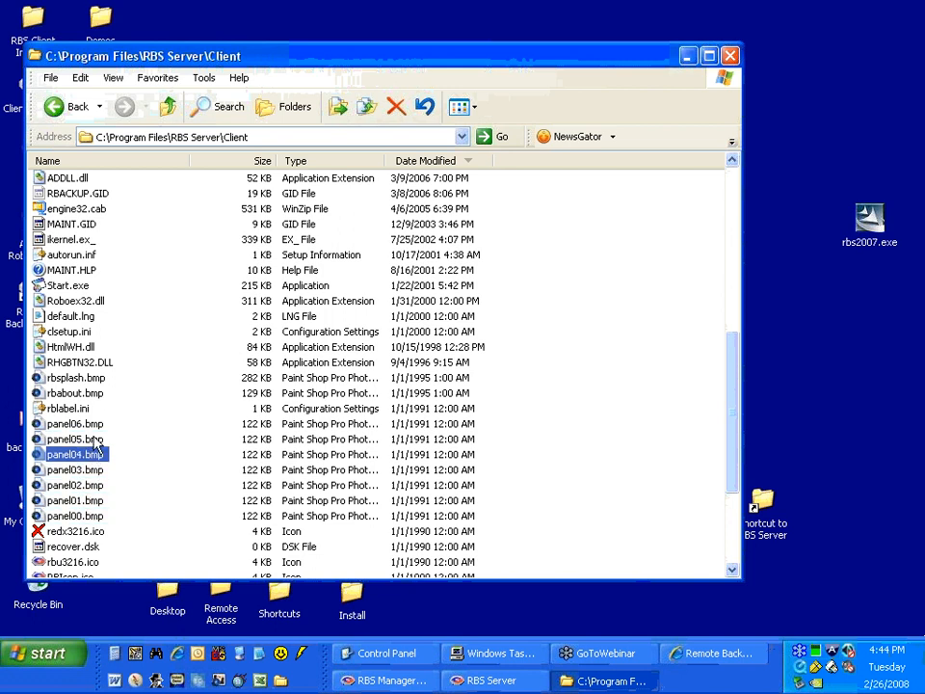
{"action": "left_click", "coordinate": [96, 439]}
{"action": "left_click", "coordinate": [92, 423]}
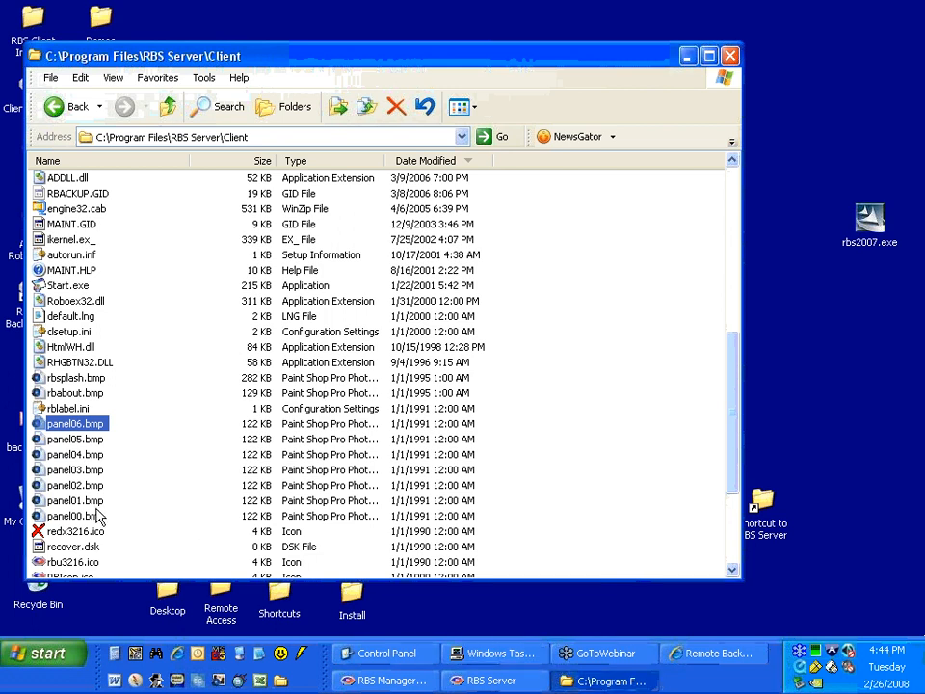
{"action": "left_click", "coordinate": [616, 680]}
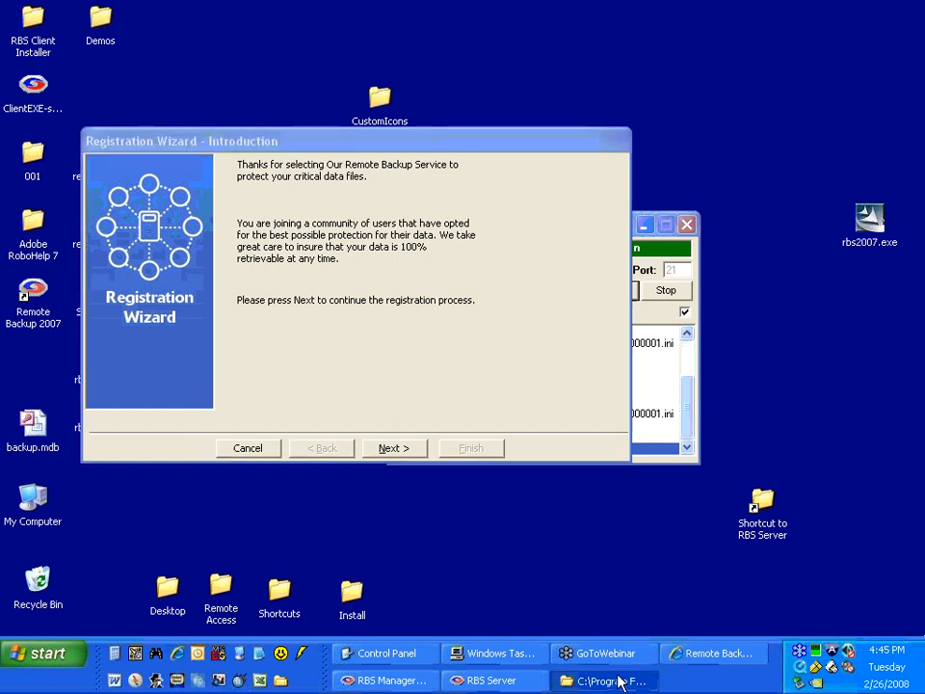
Return the folder window to C:\Program Files\RBS Server to view its subfolders, and bring back the Registration Wizard.
{"action": "left_click", "coordinate": [618, 680]}
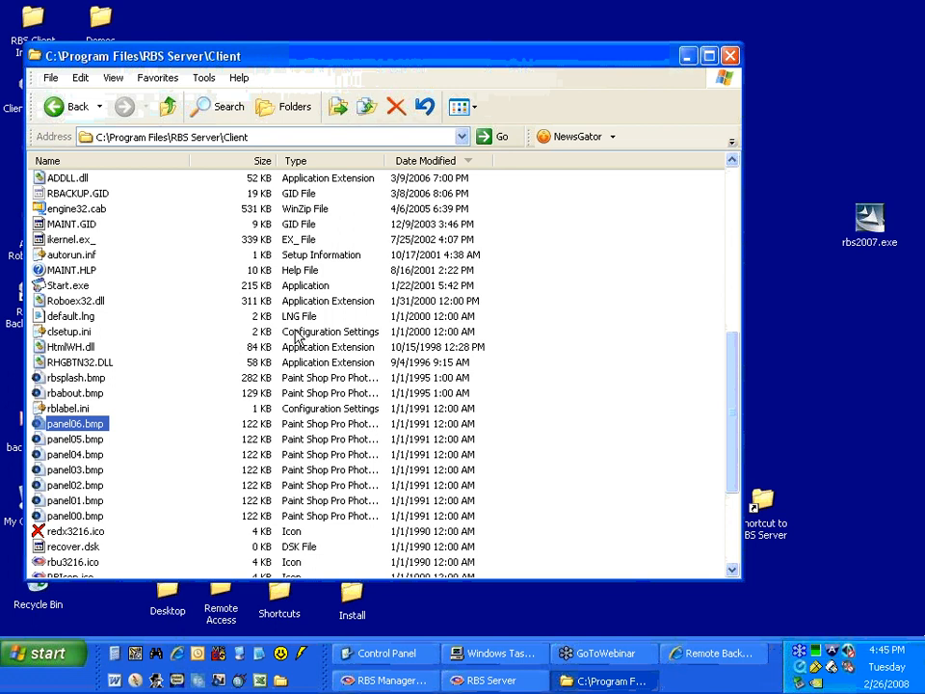
{"action": "left_click", "coordinate": [72, 108]}
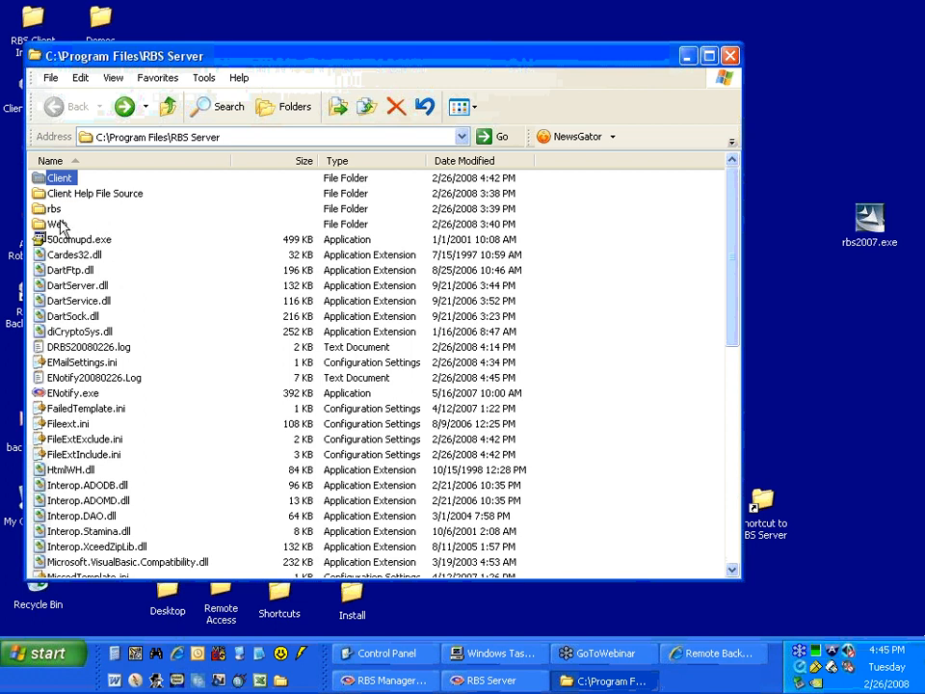
{"action": "left_click", "coordinate": [627, 680]}
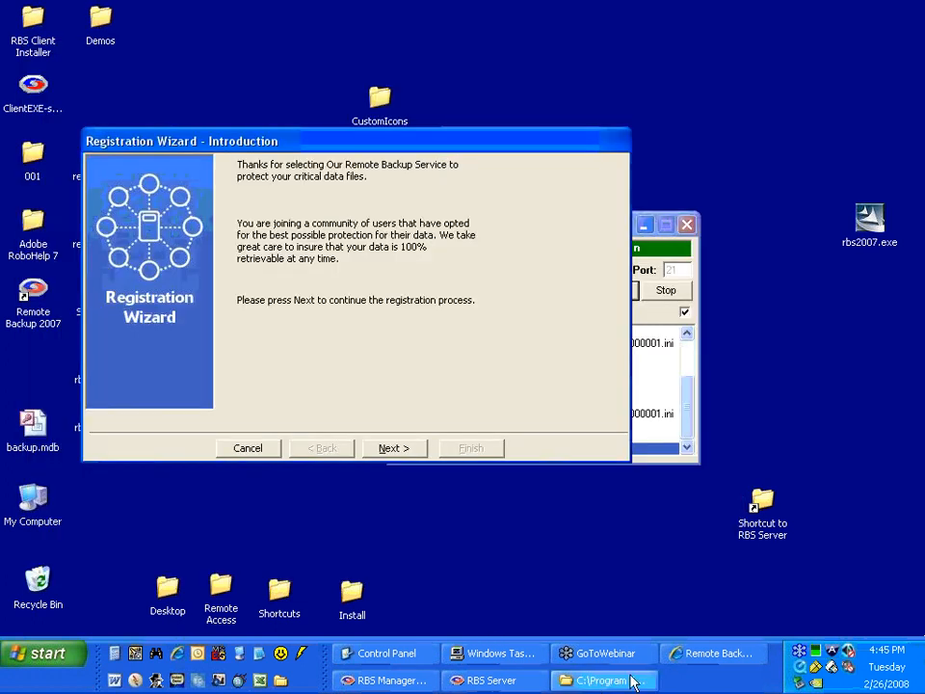
Advance the wizard to the contact information and enter the client's first and last name with company Remote Bckup Systems.
{"action": "left_click_drag", "start_coordinate": [314, 145], "coordinate": [271, 152]}
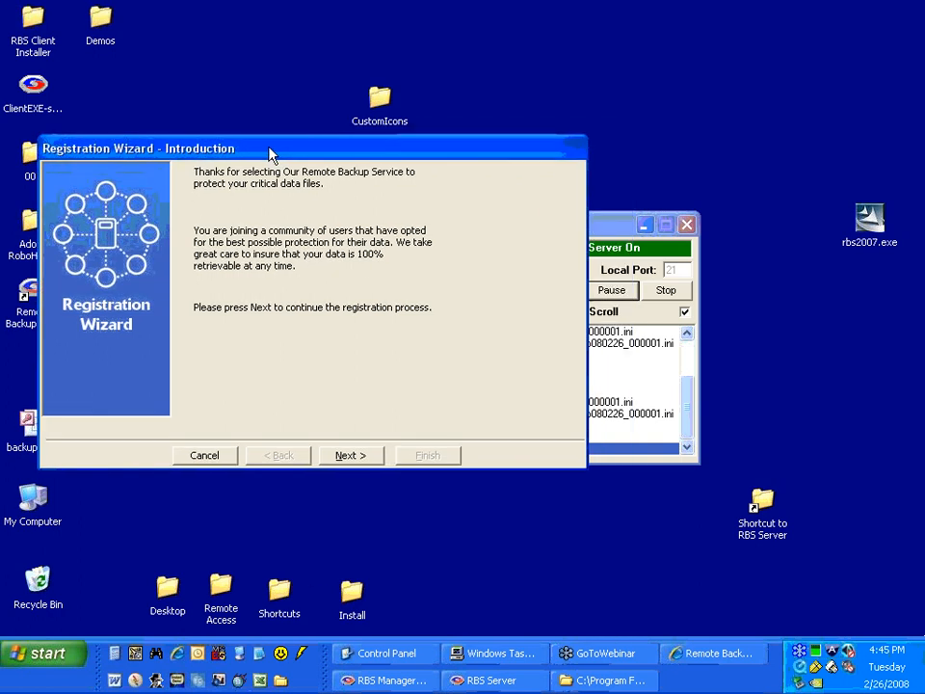
{"action": "left_click", "coordinate": [353, 464]}
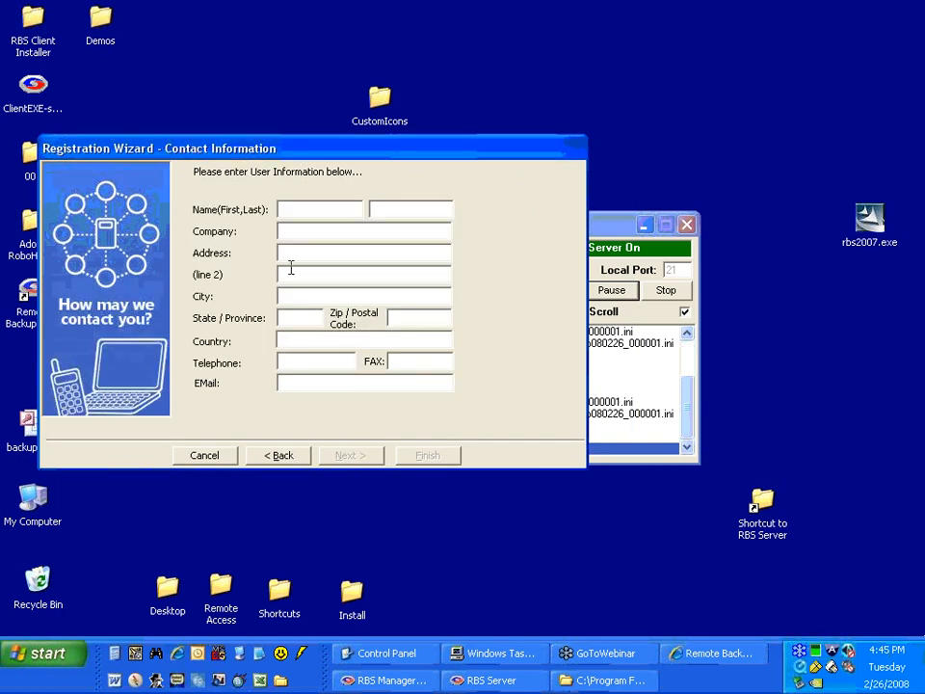
{"action": "type", "text": "Gautam"}
{"action": "key", "text": "Tab"}
{"action": "type", "text": "t"}
{"action": "key", "text": "Tab"}
{"action": "type", "text": "Remote Bckup "}
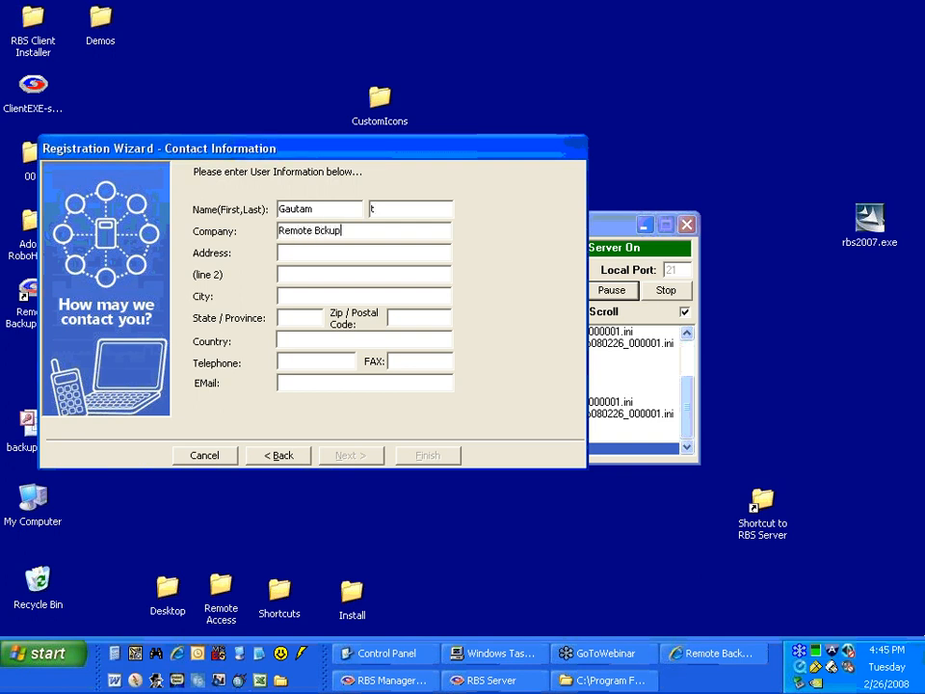
{"action": "type", "text": "Systems"}
Fill in the client's two address lines, city and state in the contact information.
{"action": "key", "text": "Tab"}
{"action": "type", "text": "k89809"}
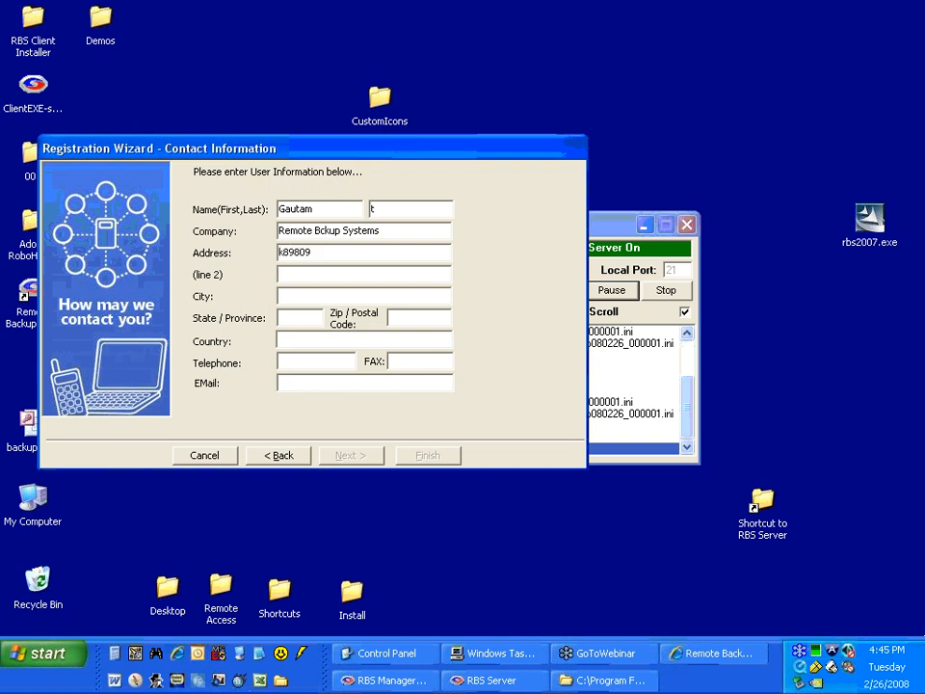
{"action": "key", "text": "Tab"}
{"action": "type", "text": "apt 203"}
{"action": "key", "text": "Tab"}
{"action": "type", "text": "Memphis"}
{"action": "key", "text": "Tab"}
{"action": "type", "text": "TN"}
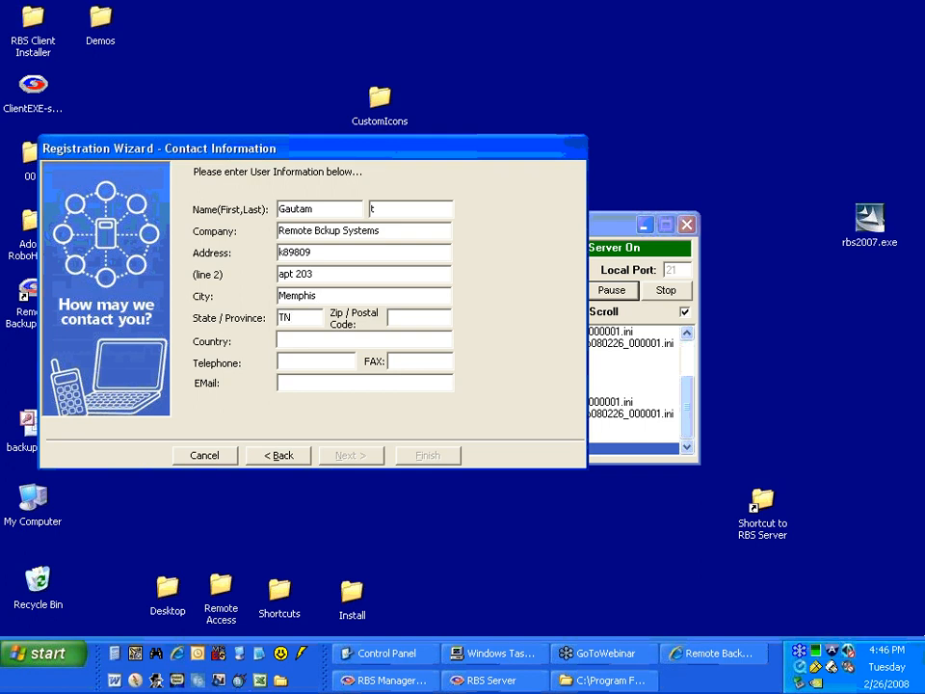
Enter the client's postal code, country USa, telephone number and fax number.
{"action": "key", "text": "Tab"}
{"action": "type", "text": "38017"}
{"action": "key", "text": "Tab"}
{"action": "type", "text": "USa"}
{"action": "key", "text": "Tab"}
{"action": "type", "text": "798989898"}
{"action": "key", "text": "Tab"}
{"action": "type", "text": "89989898"}
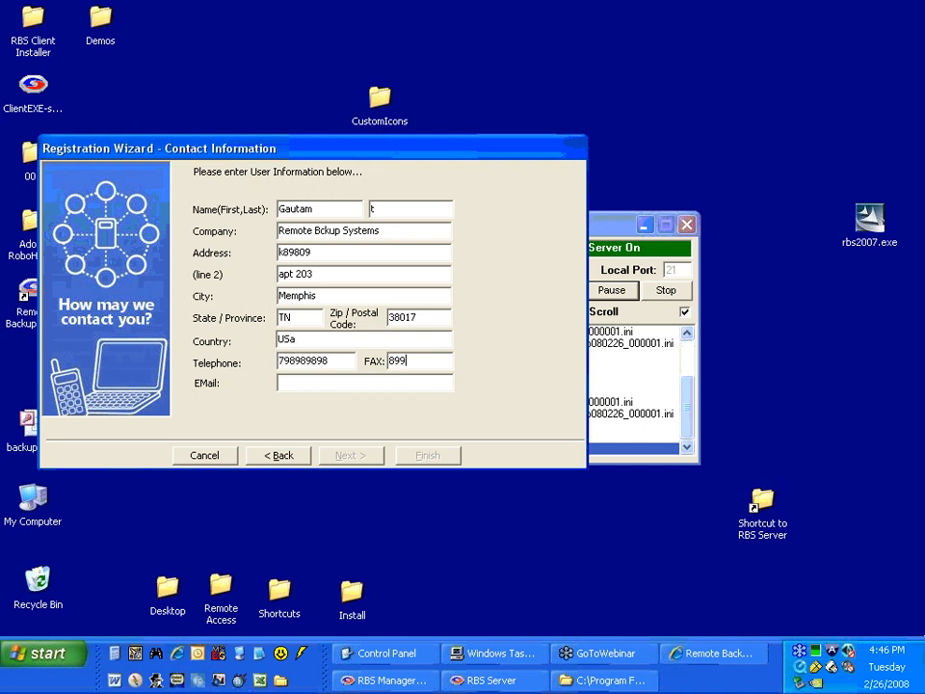
Enter the client's contact e-mail address and continue to the login information.
{"action": "key", "text": "Tab"}
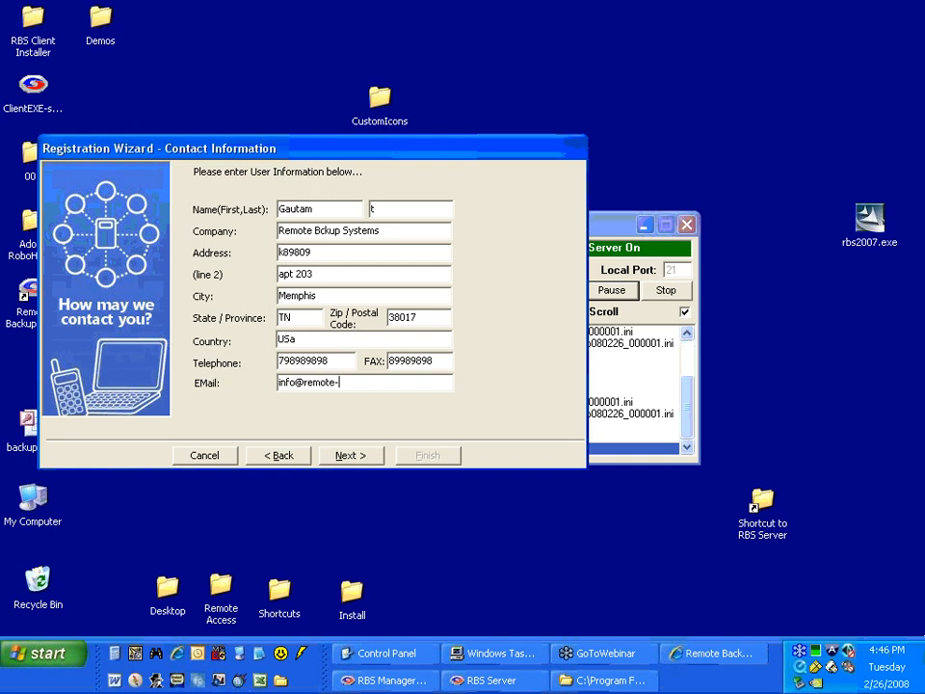
{"action": "left_click", "coordinate": [363, 462]}
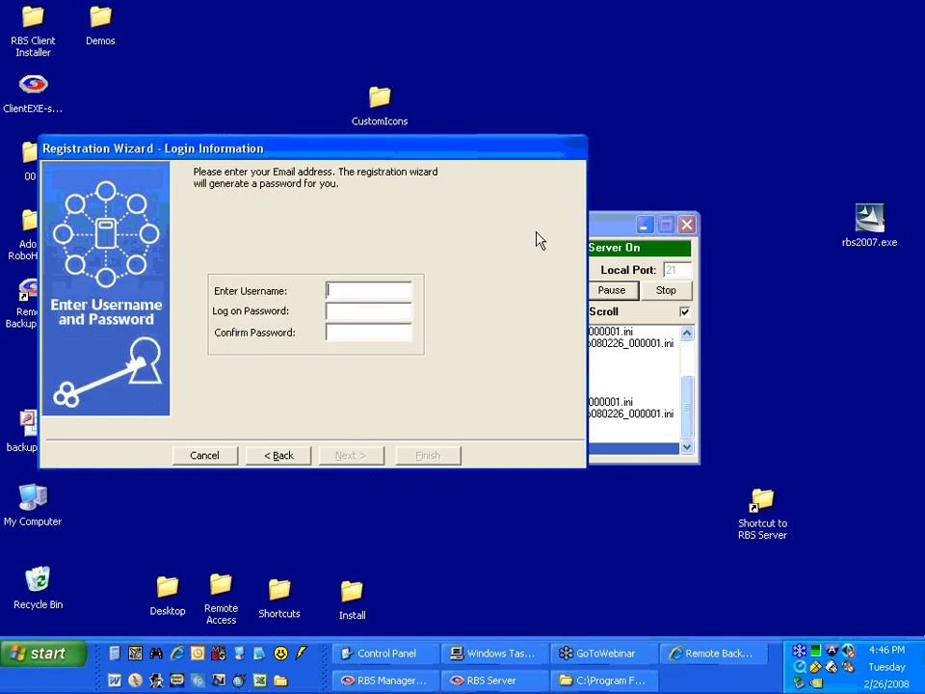
Enter the account username, logon password and matching password confirmation for the new client.
{"action": "type", "text": "g"}
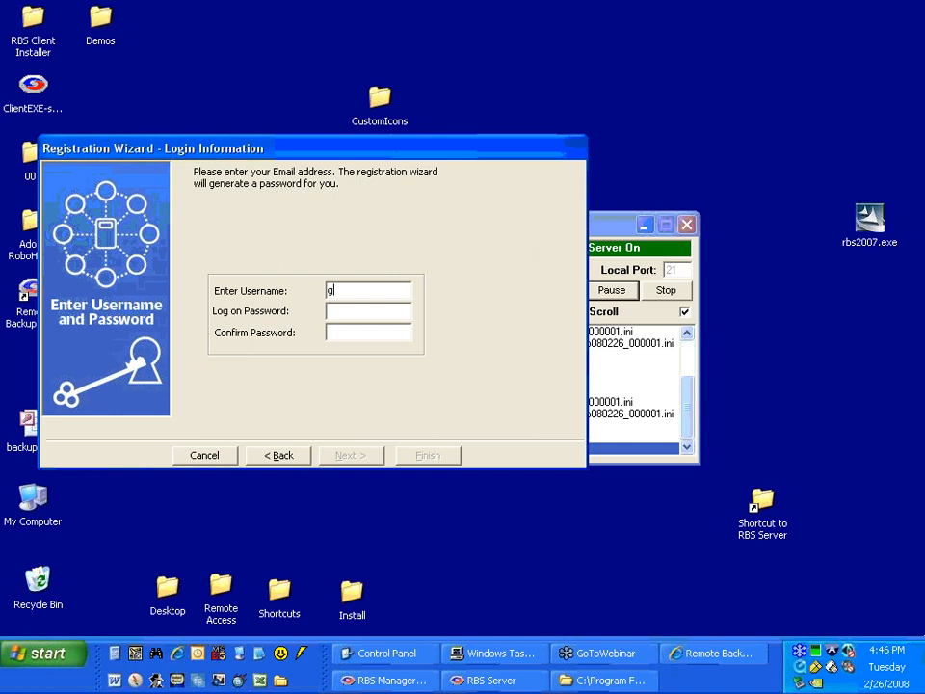
{"action": "type", "text": "t"}
{"action": "key", "text": "Tab"}
{"action": "type", "text": "**"}
{"action": "key", "text": "Tab"}
{"action": "type", "text": "**"}
Submit the online registration to the registration server and finish the Registration Wizard.
{"action": "left_click", "coordinate": [344, 457]}
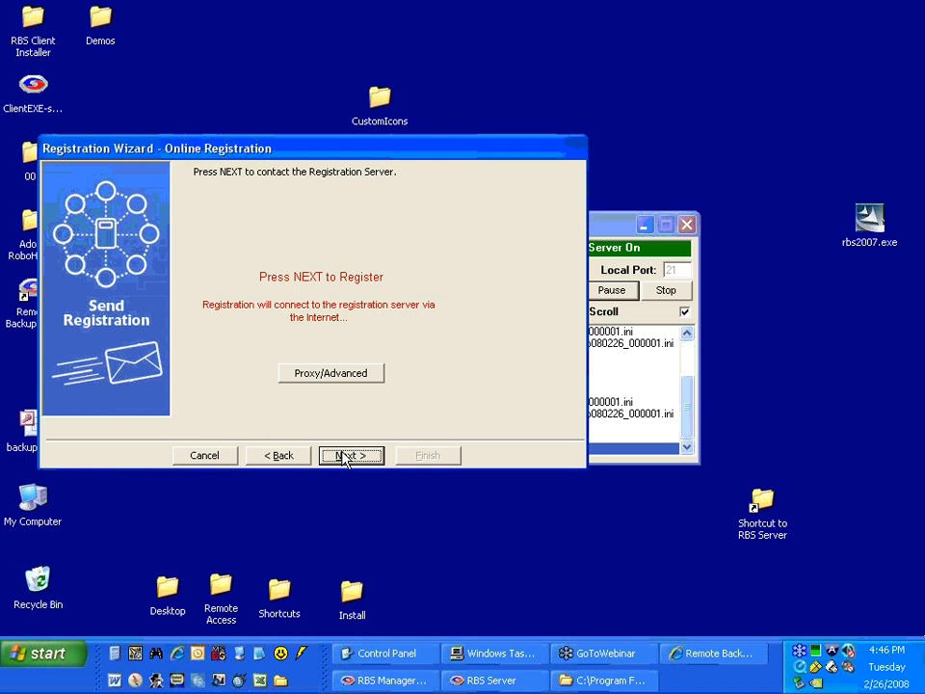
{"action": "left_click", "coordinate": [345, 456]}
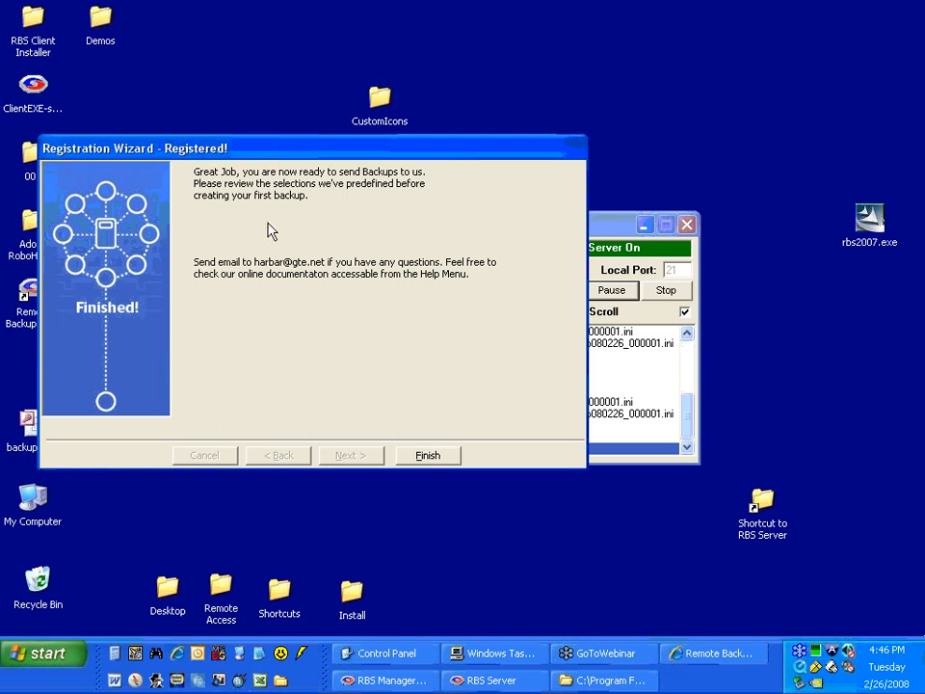
{"action": "left_click", "coordinate": [427, 456]}
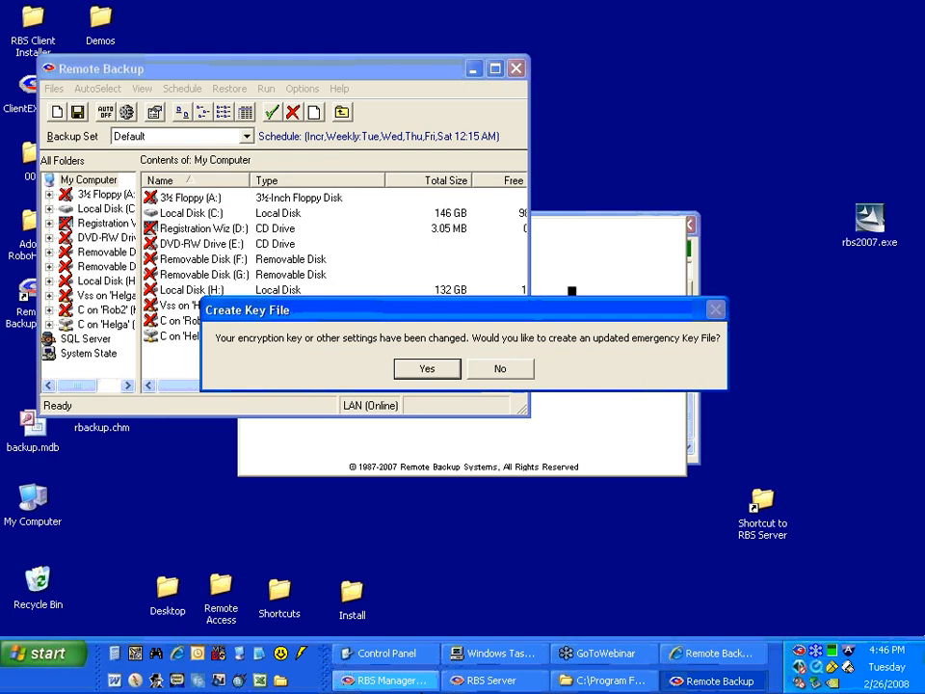
Switch to RBS Manager, view the Registrar login in the Manager Preferences and leave the server properties without changes.
{"action": "left_click", "coordinate": [385, 680]}
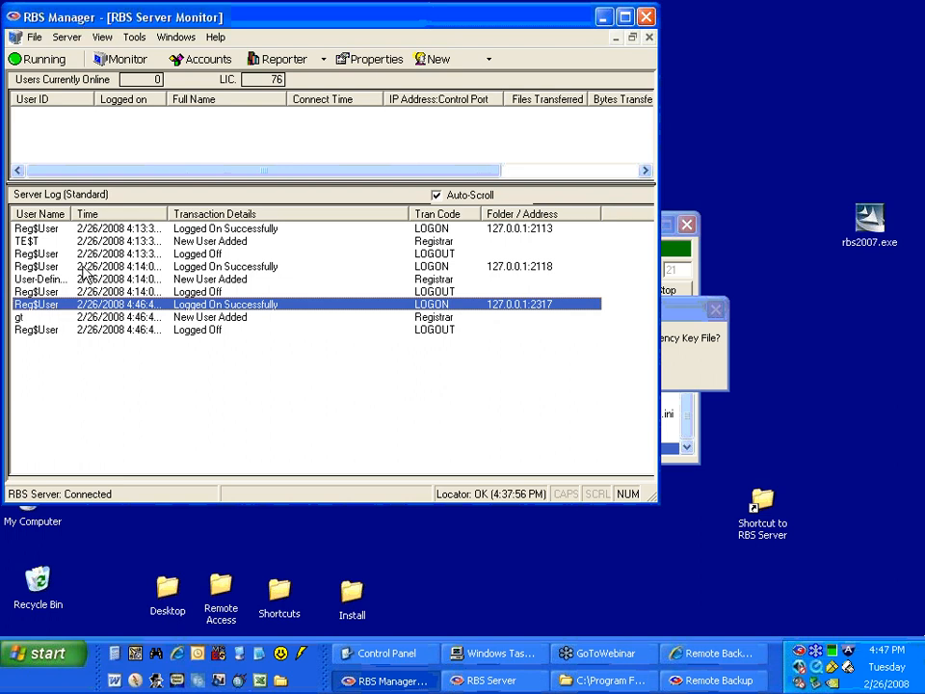
{"action": "left_click", "coordinate": [343, 61]}
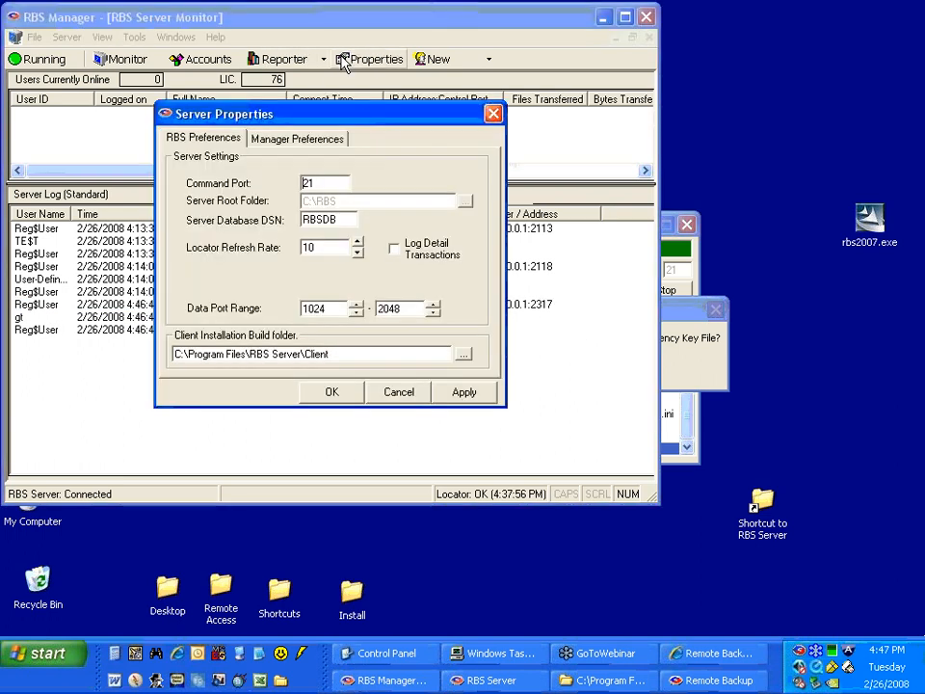
{"action": "left_click", "coordinate": [289, 140]}
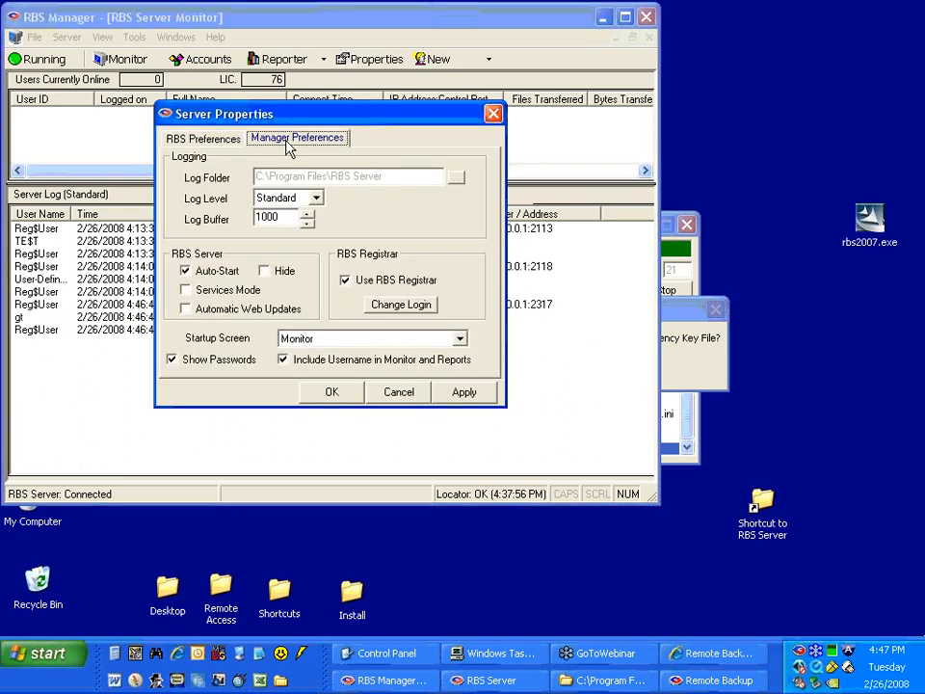
{"action": "left_click", "coordinate": [383, 310]}
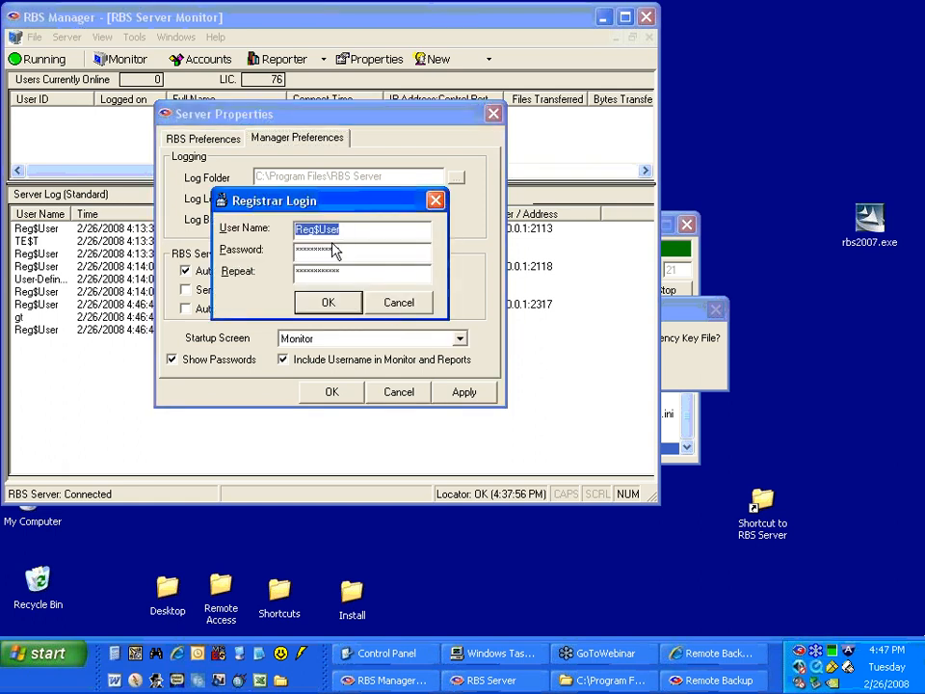
{"action": "left_click", "coordinate": [412, 311]}
{"action": "left_click", "coordinate": [399, 391]}
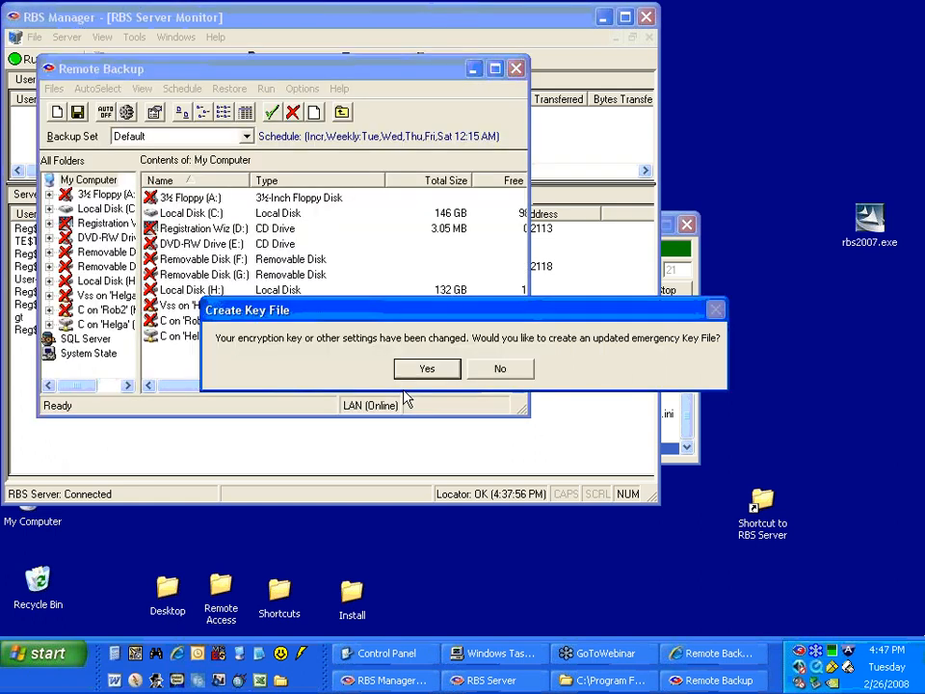
{"action": "left_click", "coordinate": [343, 457]}
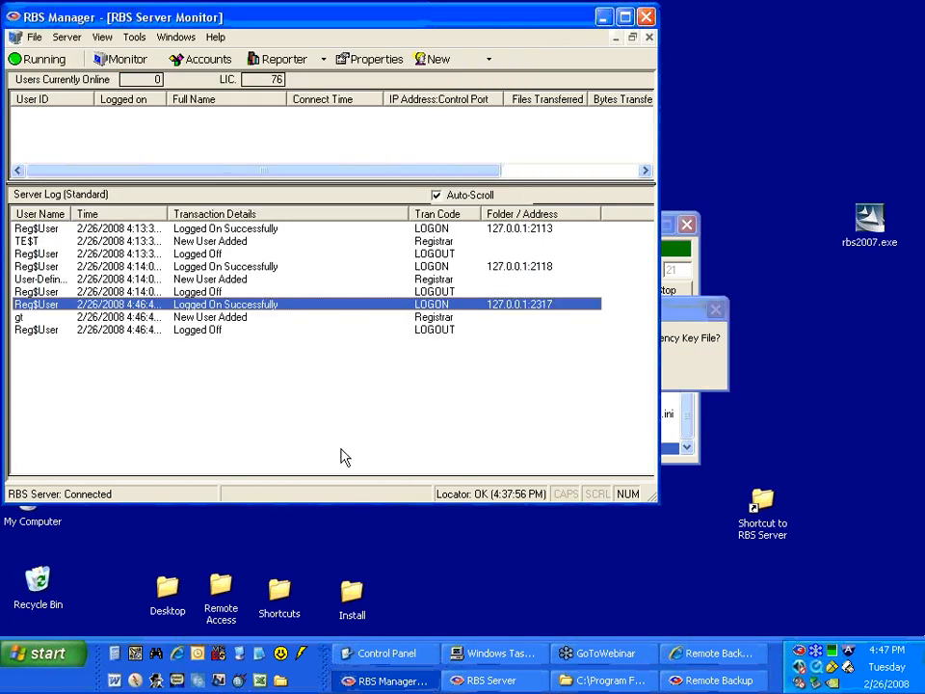
Review the server log entries for the latest client registration, including the New User Added and Logged Off transactions.
{"action": "left_click", "coordinate": [96, 320]}
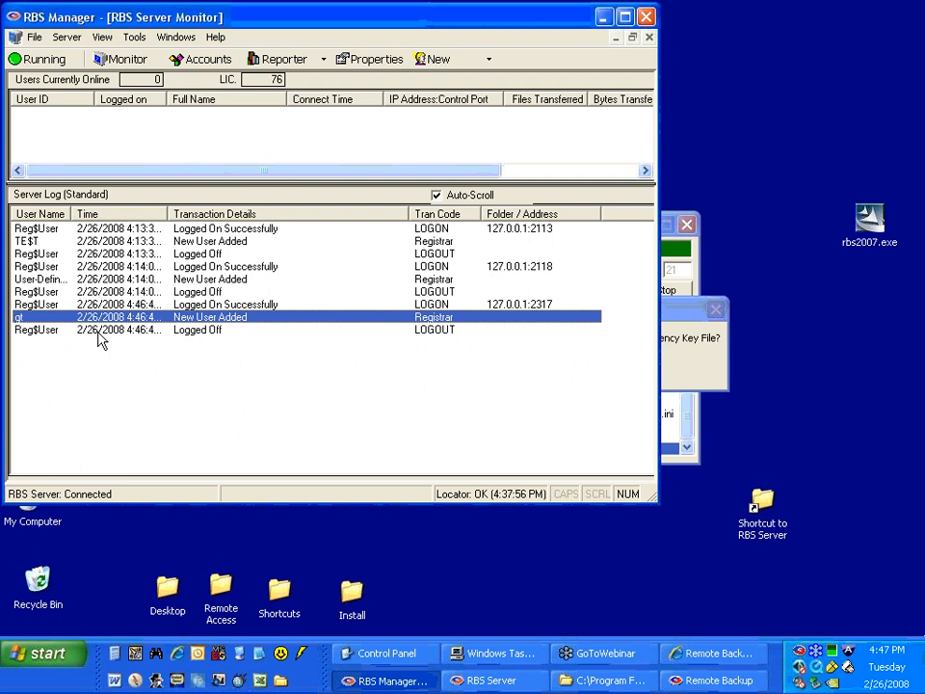
{"action": "left_click", "coordinate": [97, 331]}
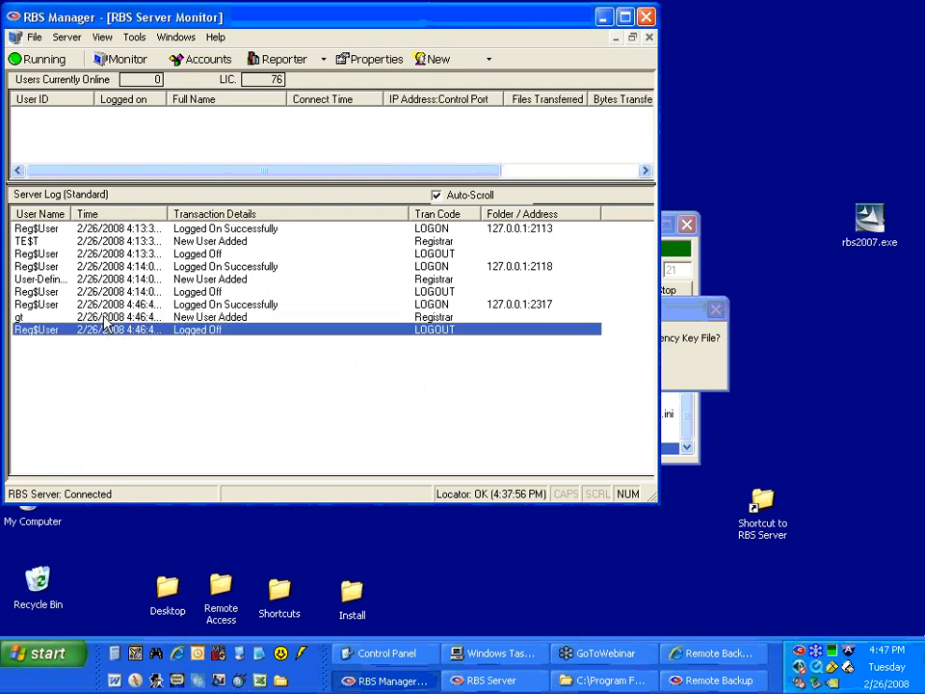
{"action": "left_click", "coordinate": [101, 307]}
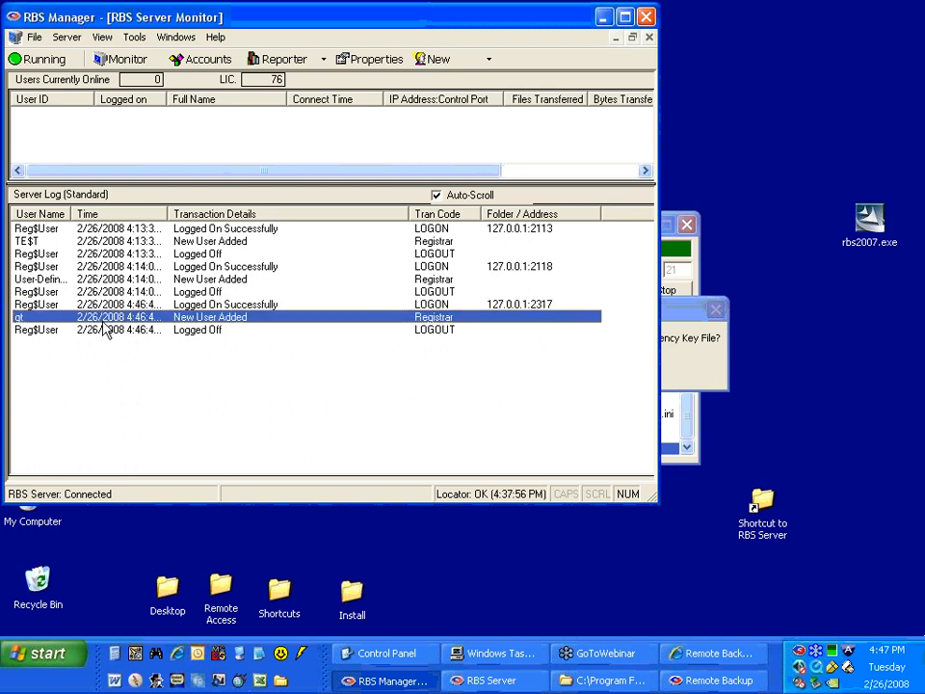
{"action": "left_click", "coordinate": [108, 330]}
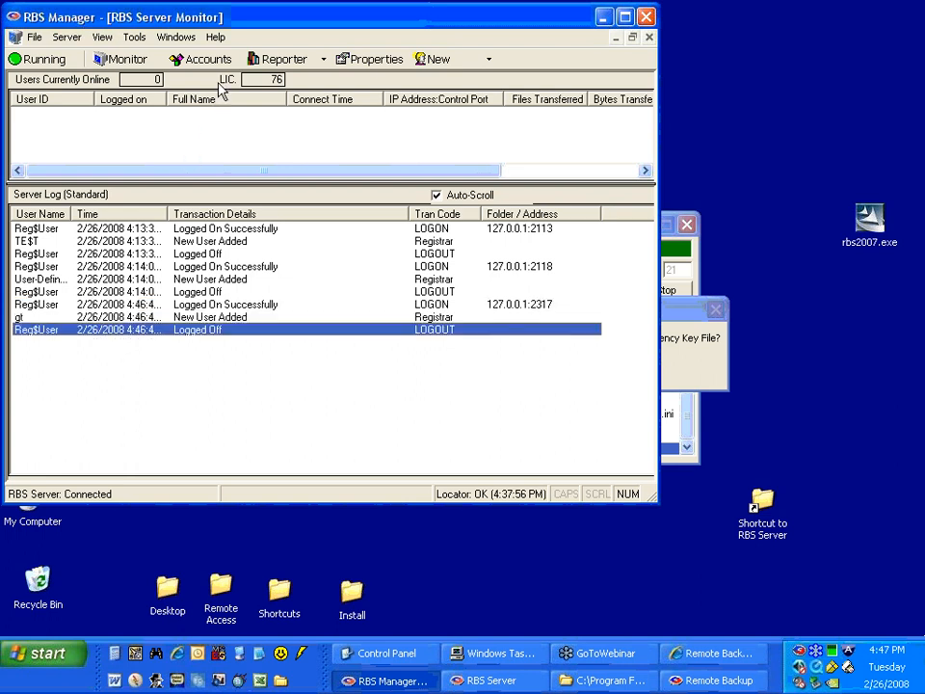
Review the newly registered client's user details in account management and close them without changes.
{"action": "left_click", "coordinate": [200, 58]}
{"action": "left_click", "coordinate": [178, 112]}
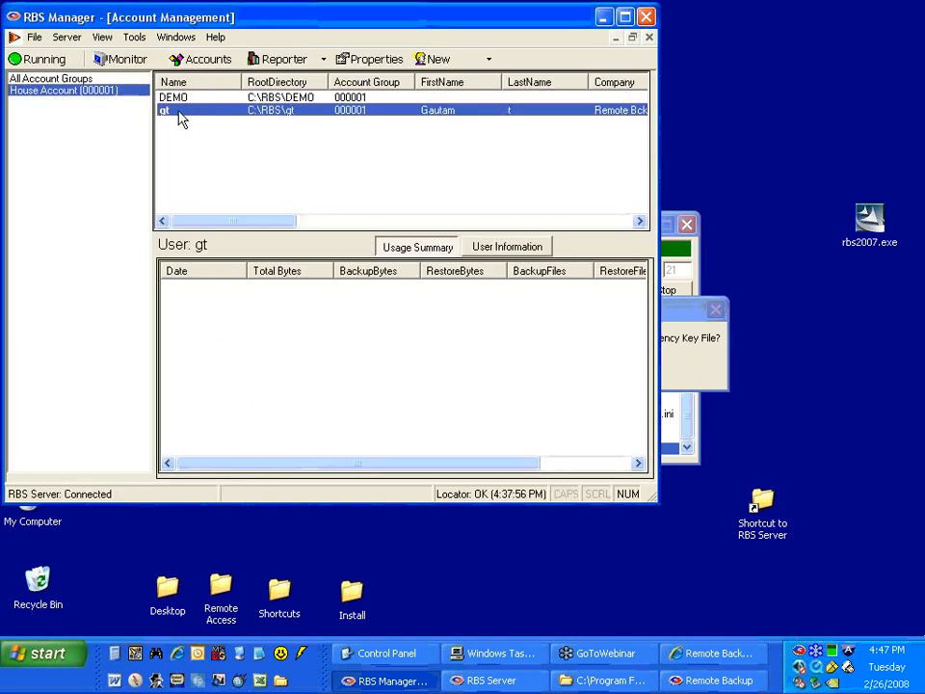
{"action": "double_click", "coordinate": [179, 112]}
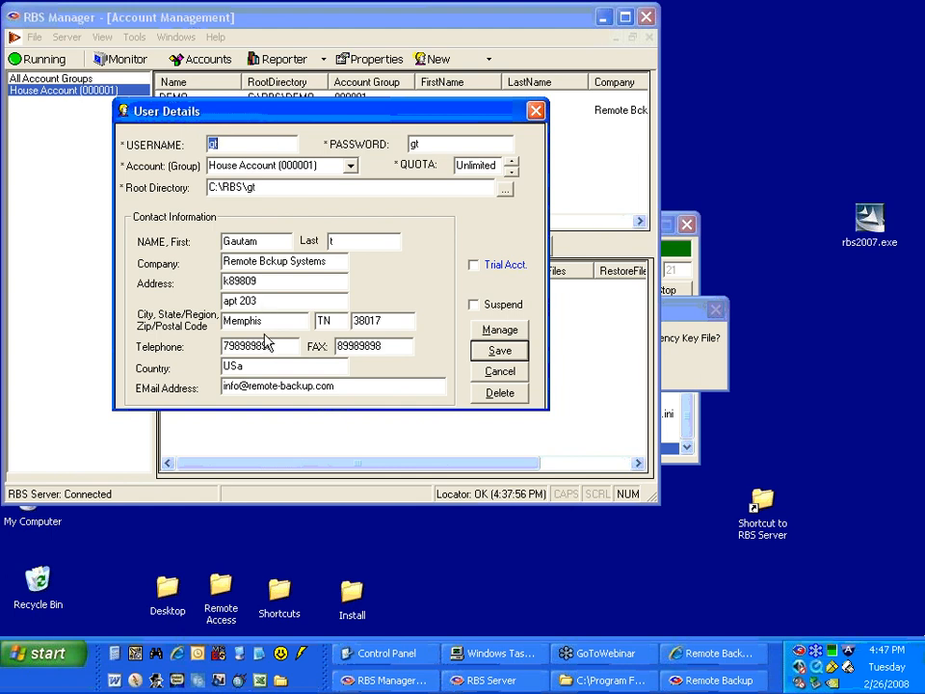
{"action": "left_click", "coordinate": [498, 372]}
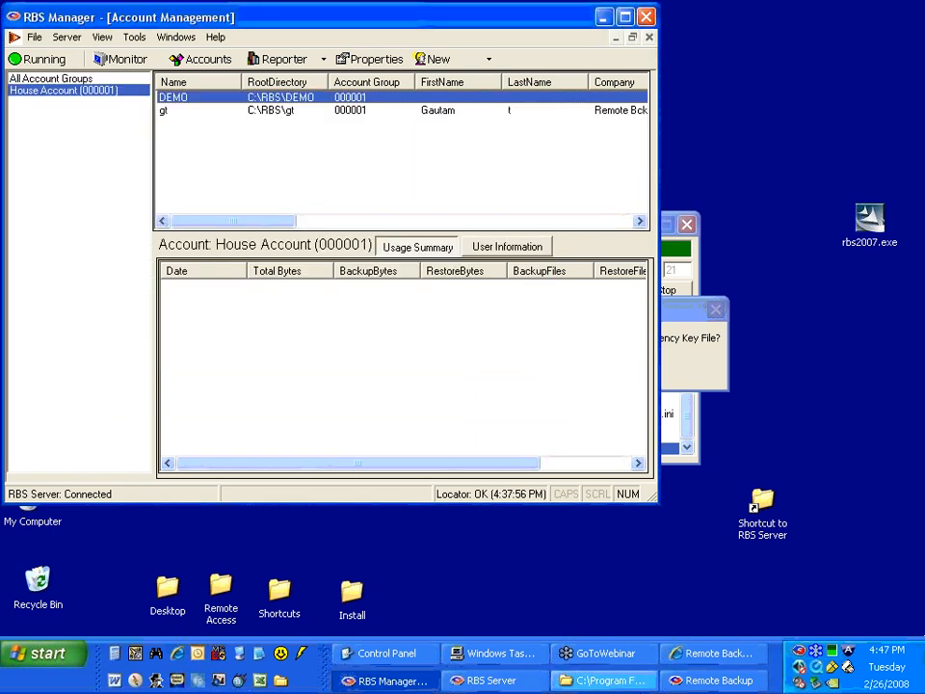
Return to the Remote Backup client, decline creating an updated emergency key file and dismiss the encryption key information.
{"action": "left_click", "coordinate": [387, 680]}
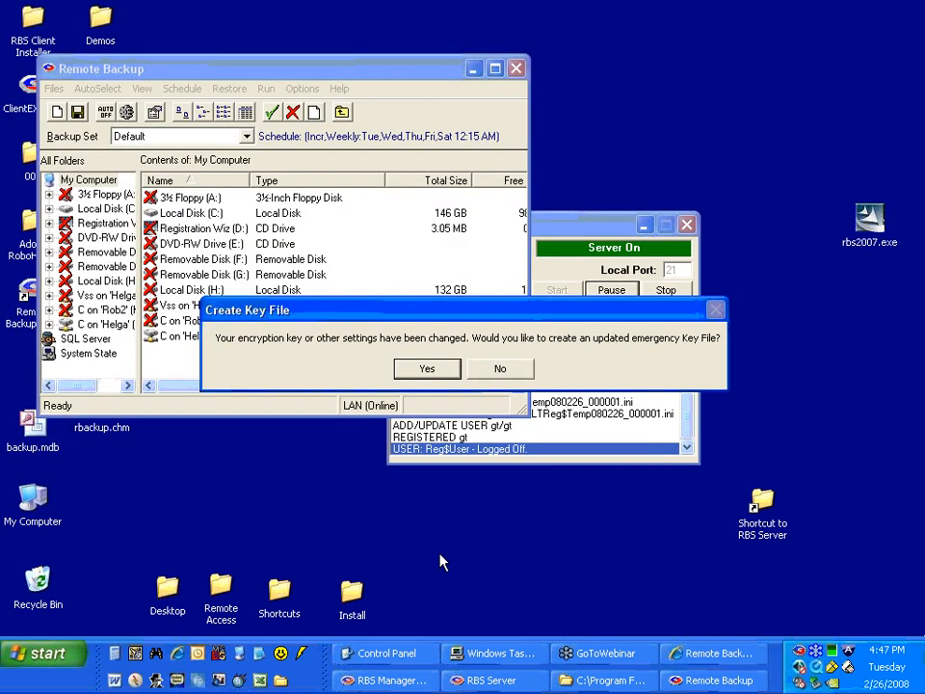
{"action": "left_click", "coordinate": [501, 370]}
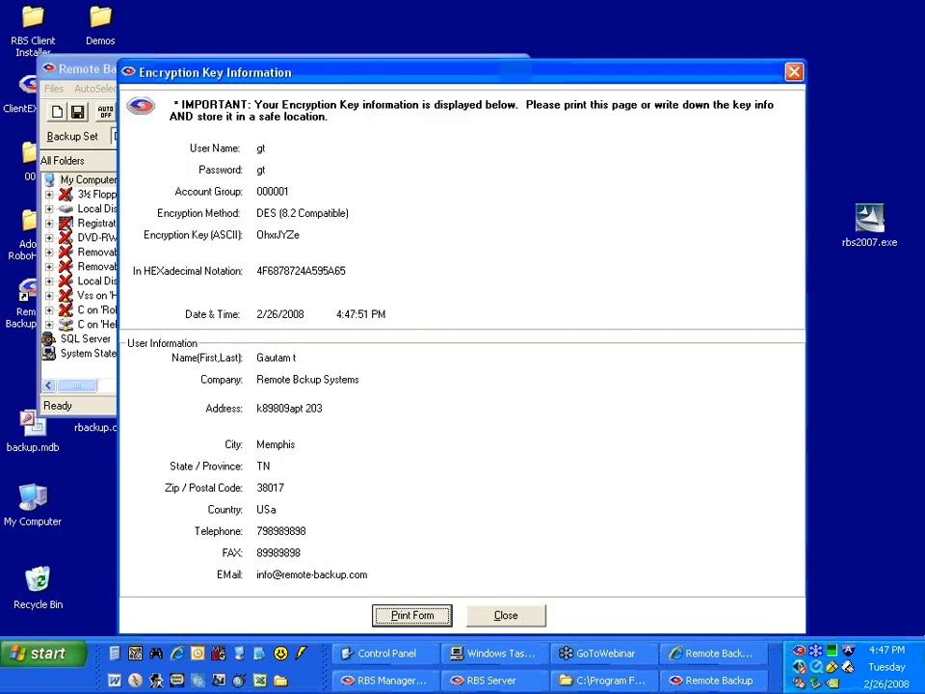
{"action": "left_click", "coordinate": [509, 617]}
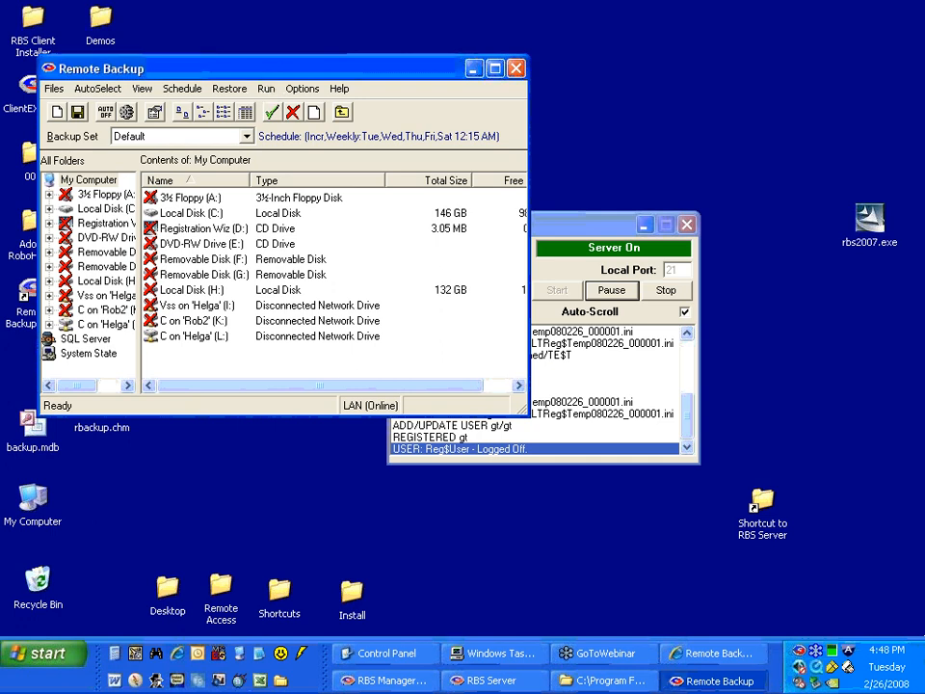
In RBS Manager's Client Wizard Configuration, set the logon User Name assignment method to Random.
{"action": "left_click", "coordinate": [648, 686]}
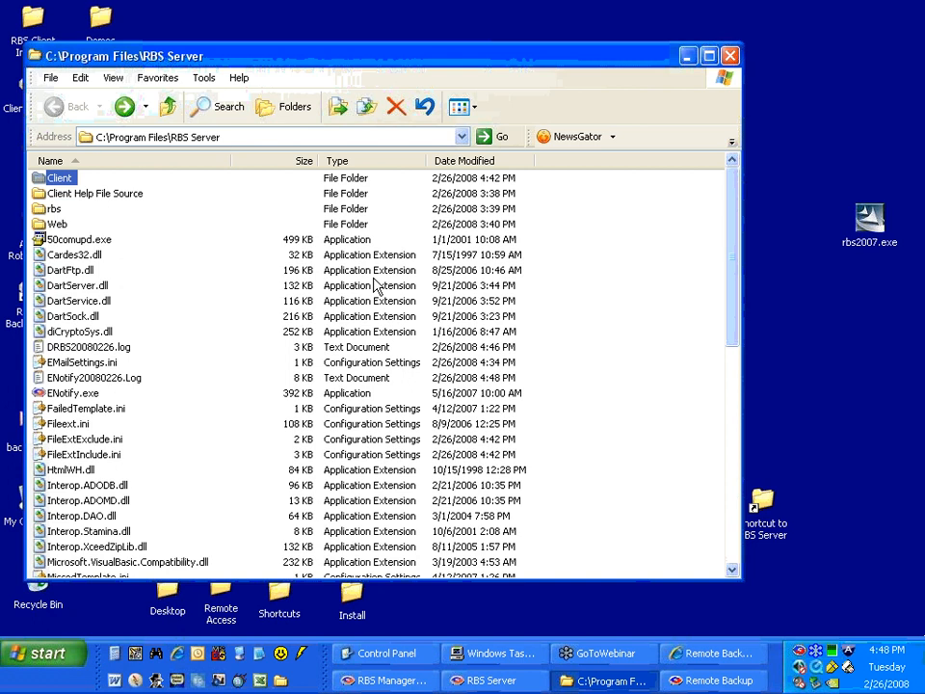
{"action": "left_click", "coordinate": [400, 680]}
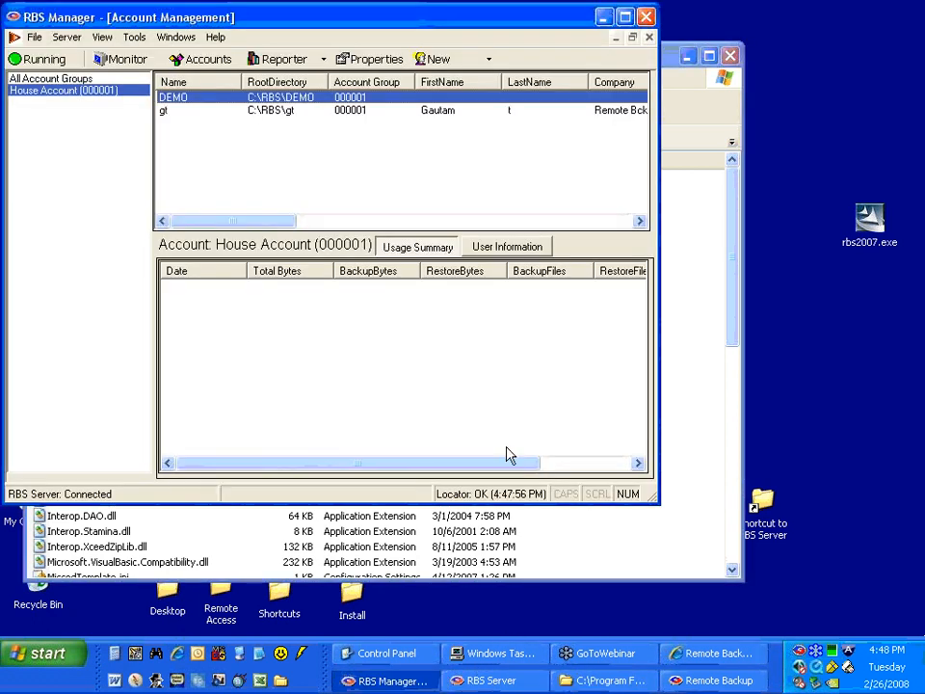
{"action": "left_click", "coordinate": [149, 62]}
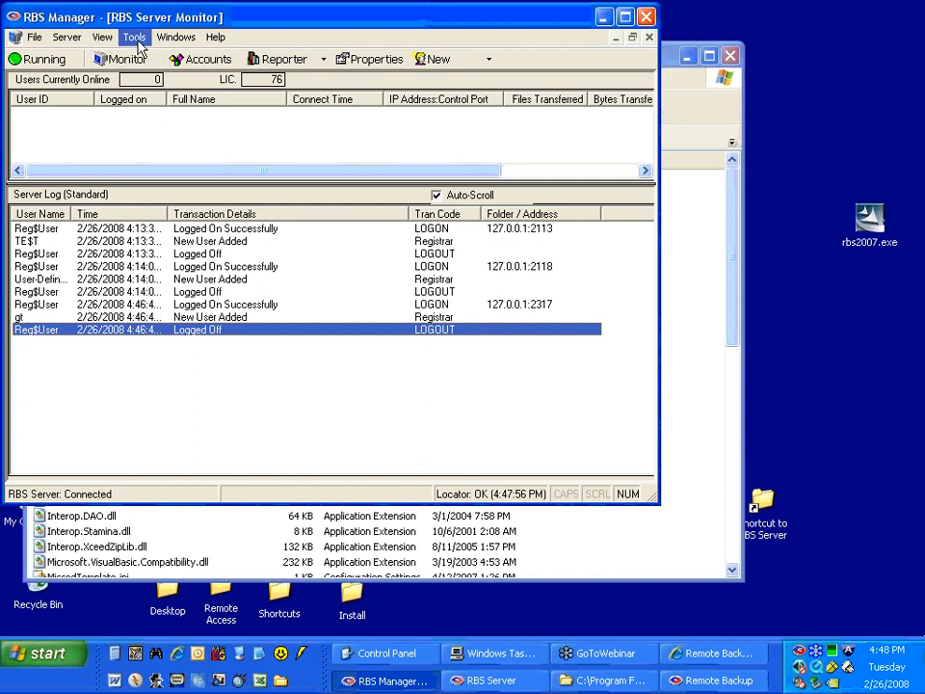
{"action": "left_click", "coordinate": [137, 43]}
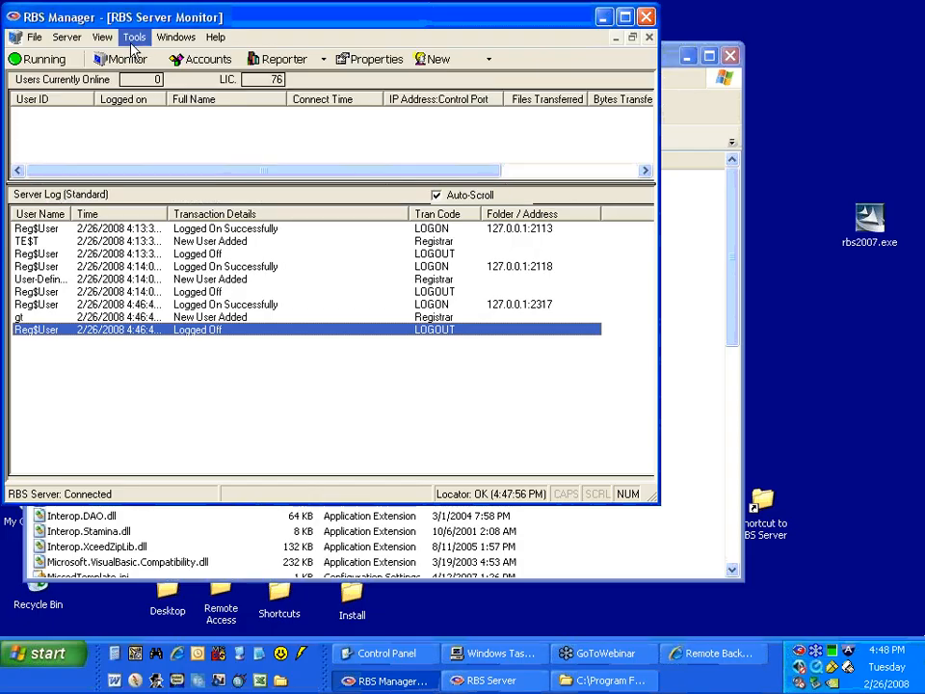
{"action": "left_click", "coordinate": [135, 41]}
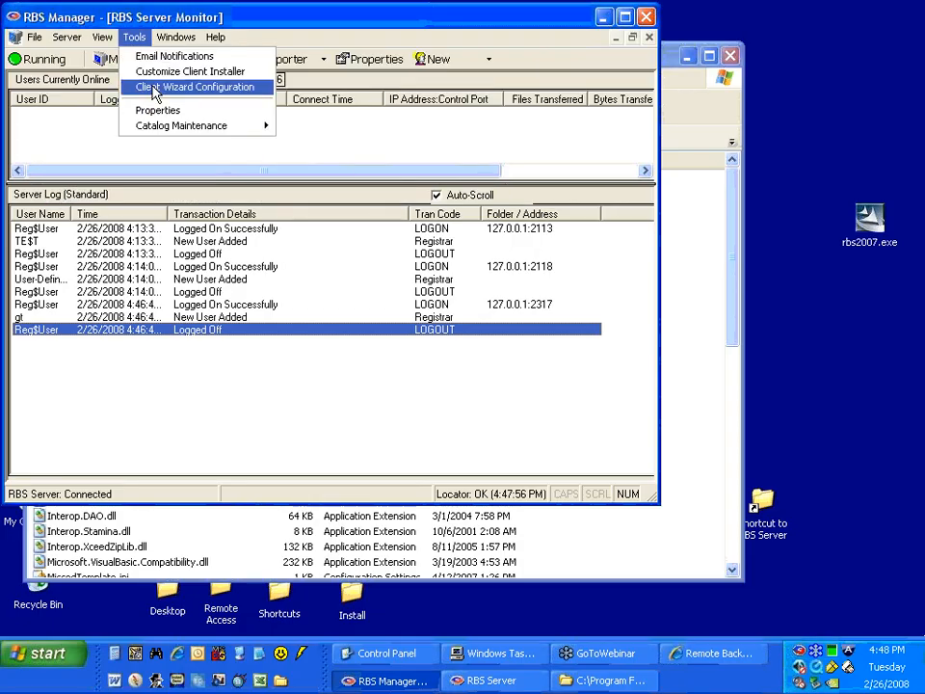
{"action": "left_click", "coordinate": [152, 88]}
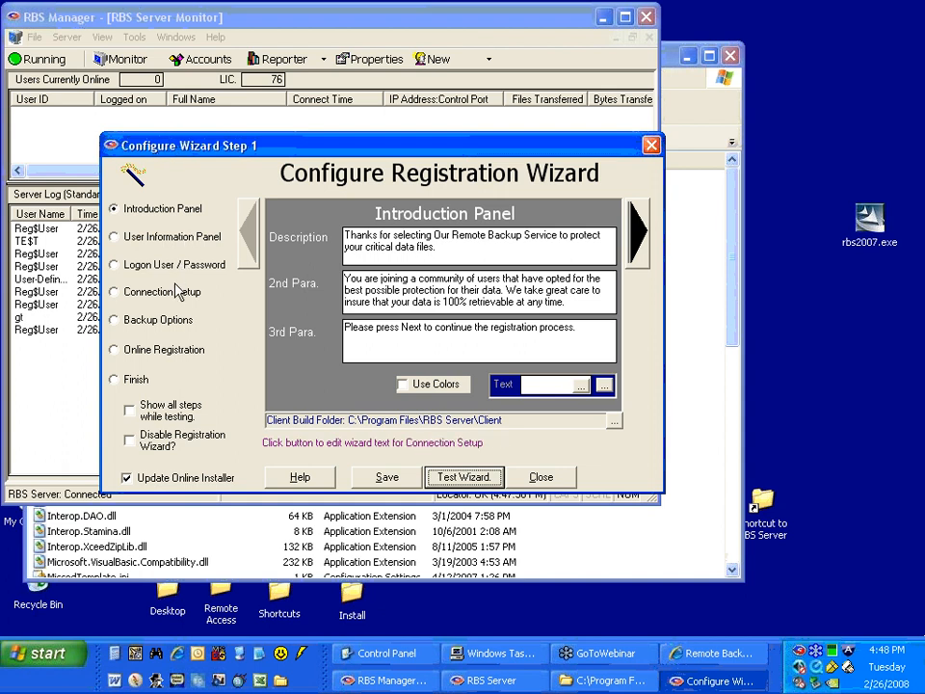
{"action": "left_click", "coordinate": [176, 270]}
{"action": "left_click", "coordinate": [509, 316]}
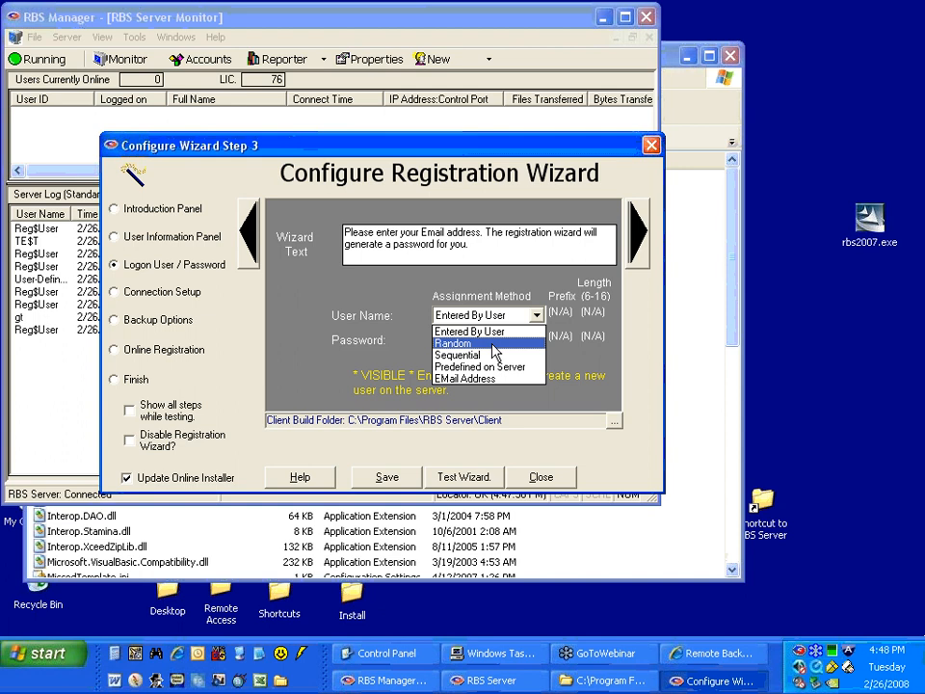
{"action": "left_click", "coordinate": [494, 344]}
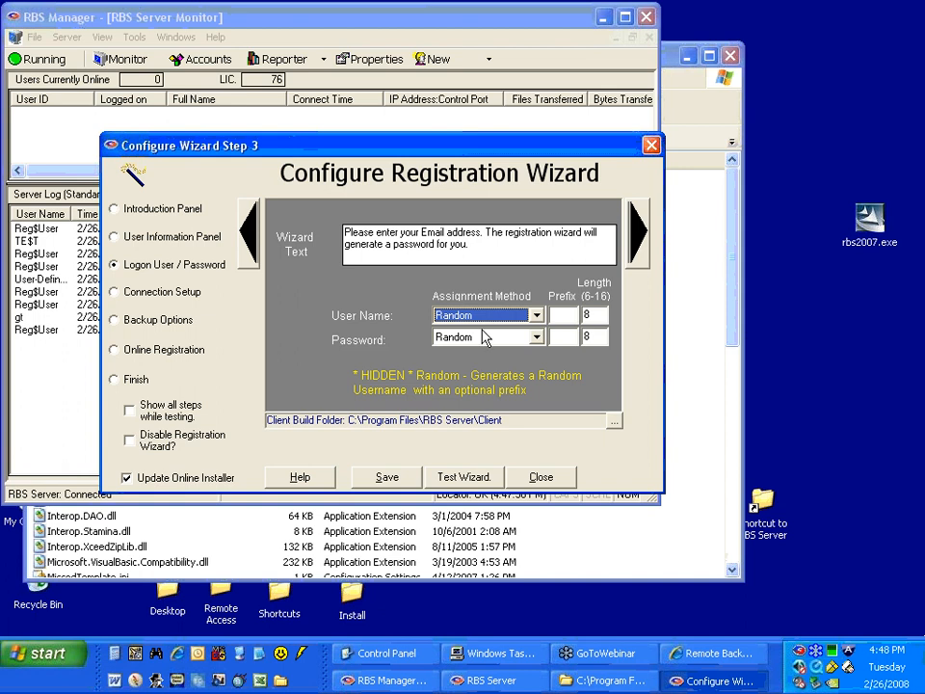
Enter acct as the prefix for the randomly generated user names.
{"action": "left_click_drag", "start_coordinate": [369, 151], "coordinate": [292, 138]}
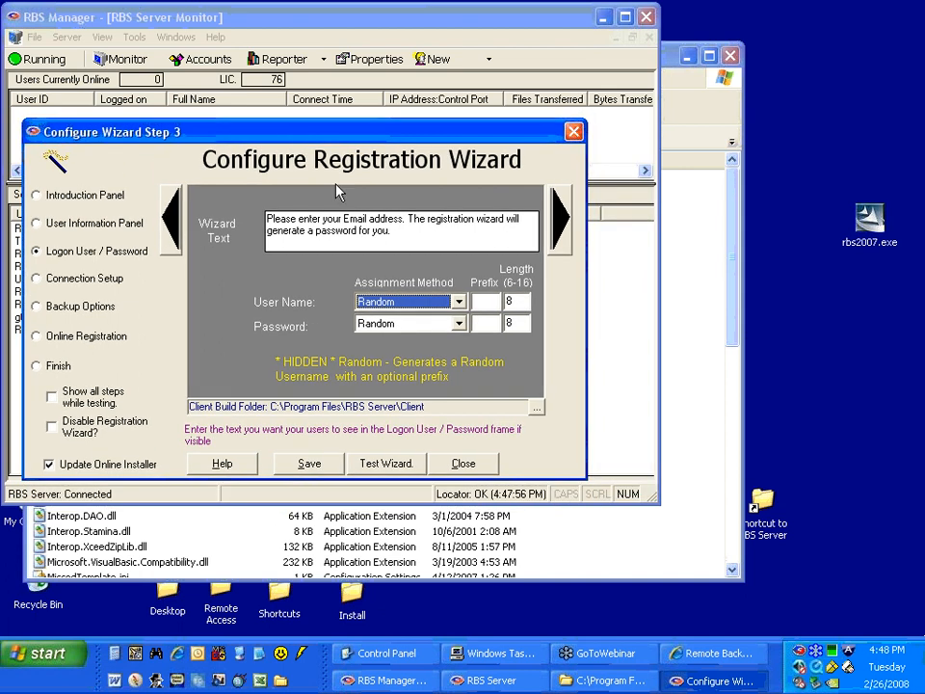
{"action": "left_click", "coordinate": [489, 301]}
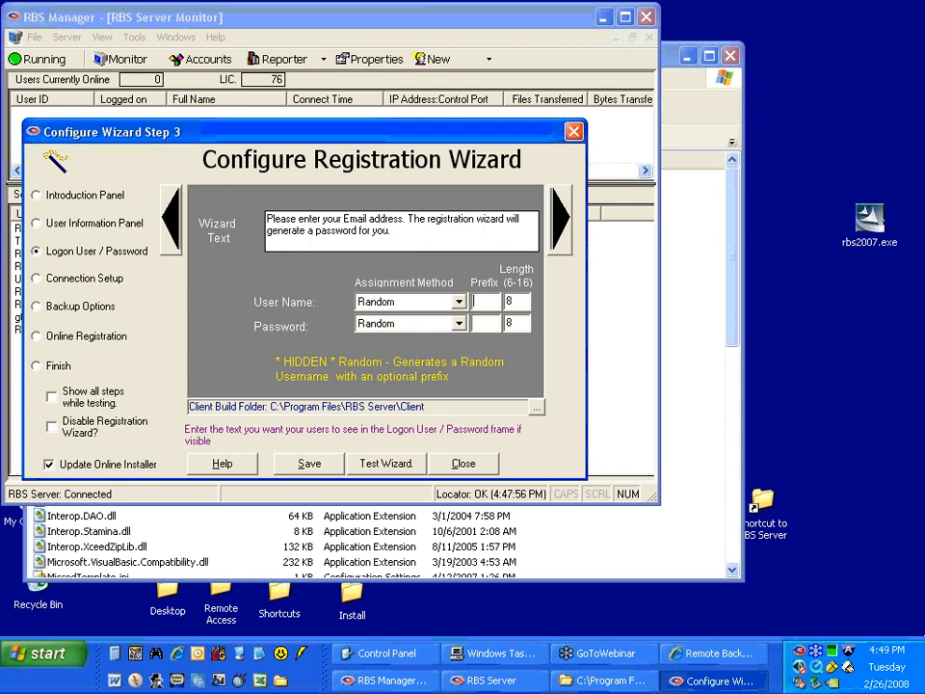
{"action": "type", "text": "acct"}
{"action": "double_click", "coordinate": [515, 303]}
Change the User Name assignment method to Sequential and close the registration wizard configuration without saving.
{"action": "left_click", "coordinate": [456, 303]}
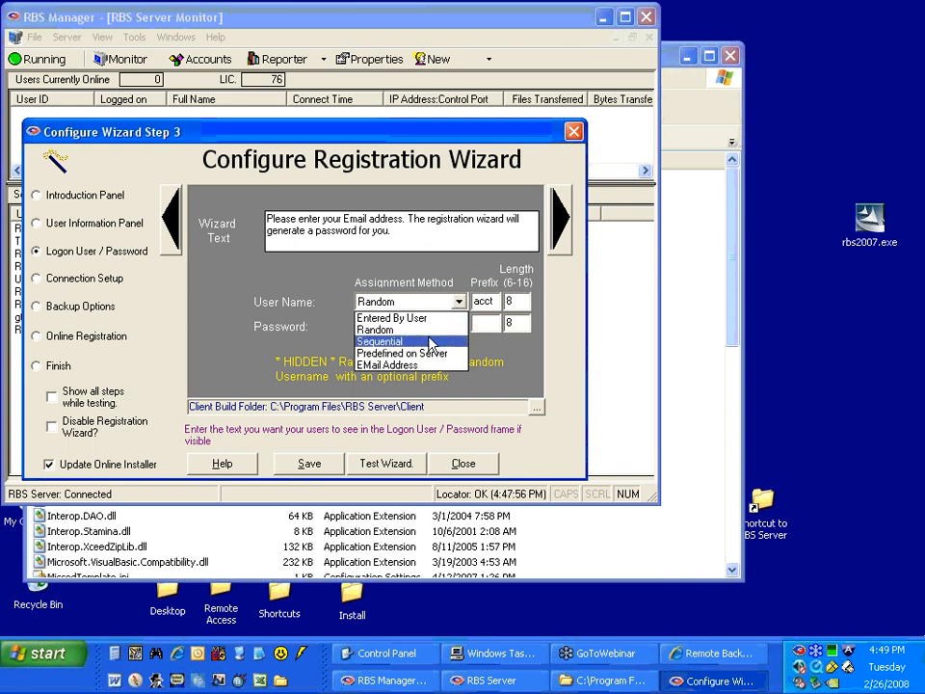
{"action": "left_click", "coordinate": [430, 342]}
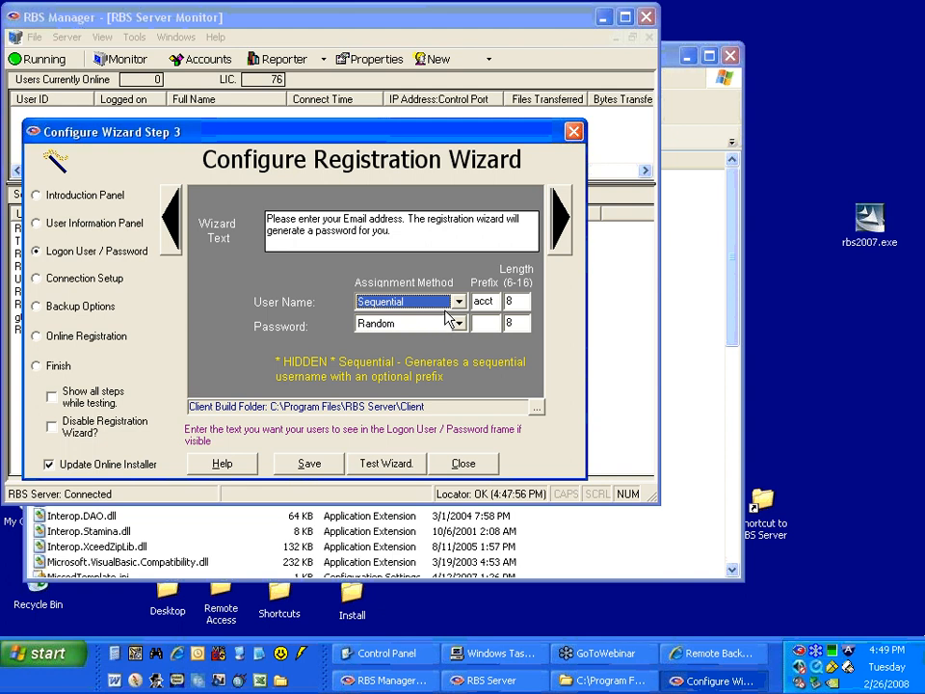
{"action": "left_click", "coordinate": [459, 302]}
{"action": "left_click", "coordinate": [459, 303]}
{"action": "left_click", "coordinate": [463, 464]}
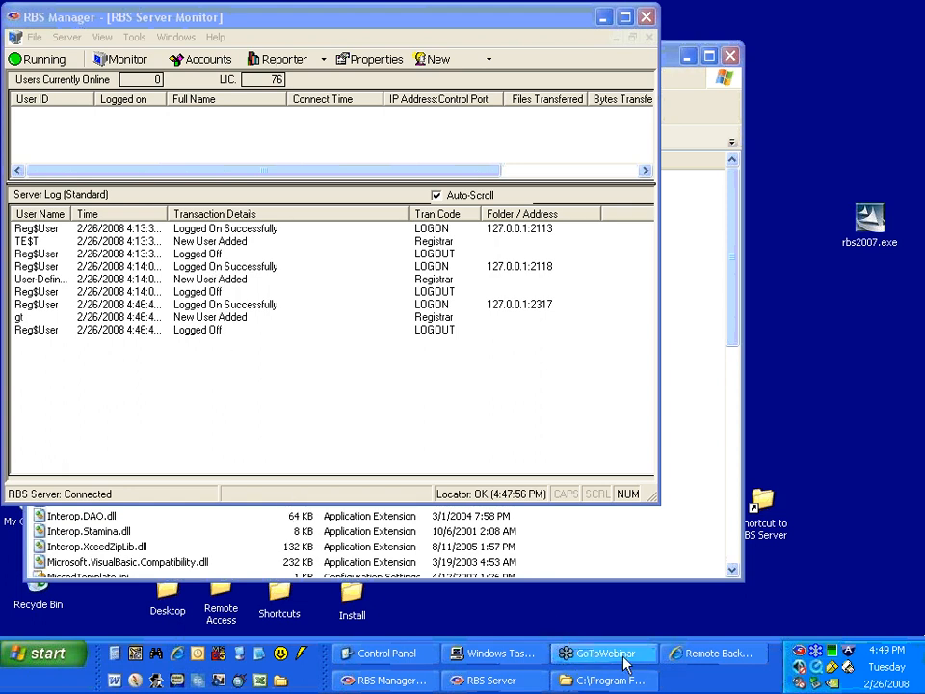
Bring up the C:\Program Files\RBS Server folder.
{"action": "left_click", "coordinate": [577, 682]}
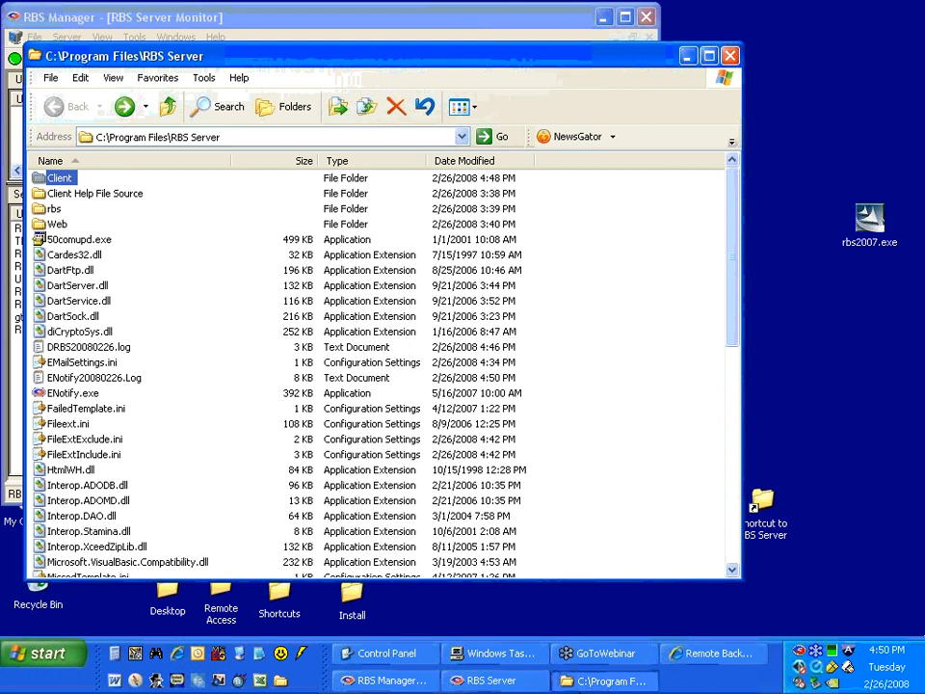
{"action": "left_click", "coordinate": [584, 678]}
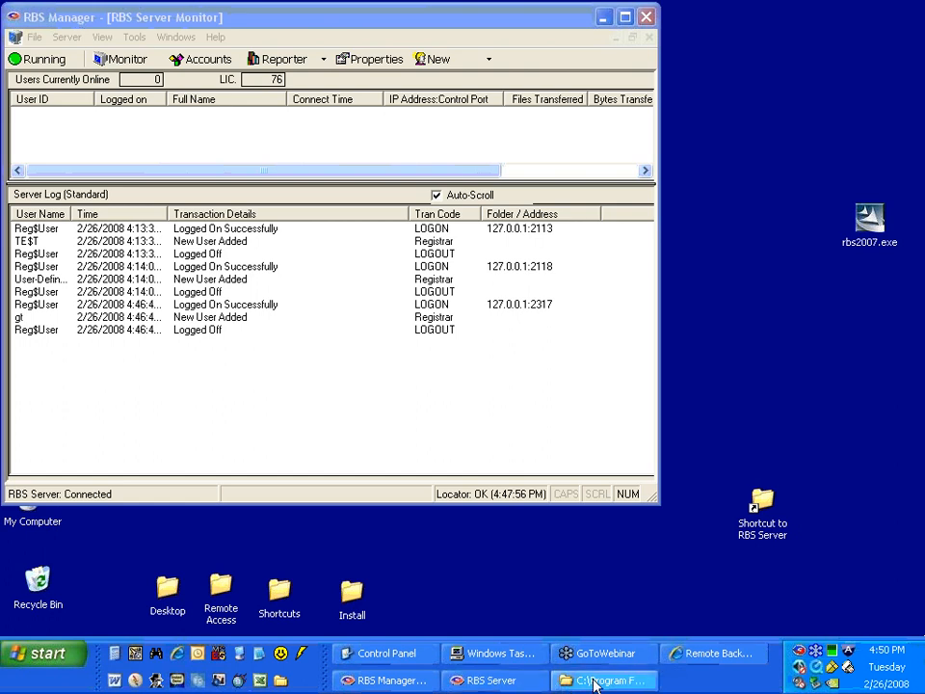
{"action": "left_click", "coordinate": [593, 682]}
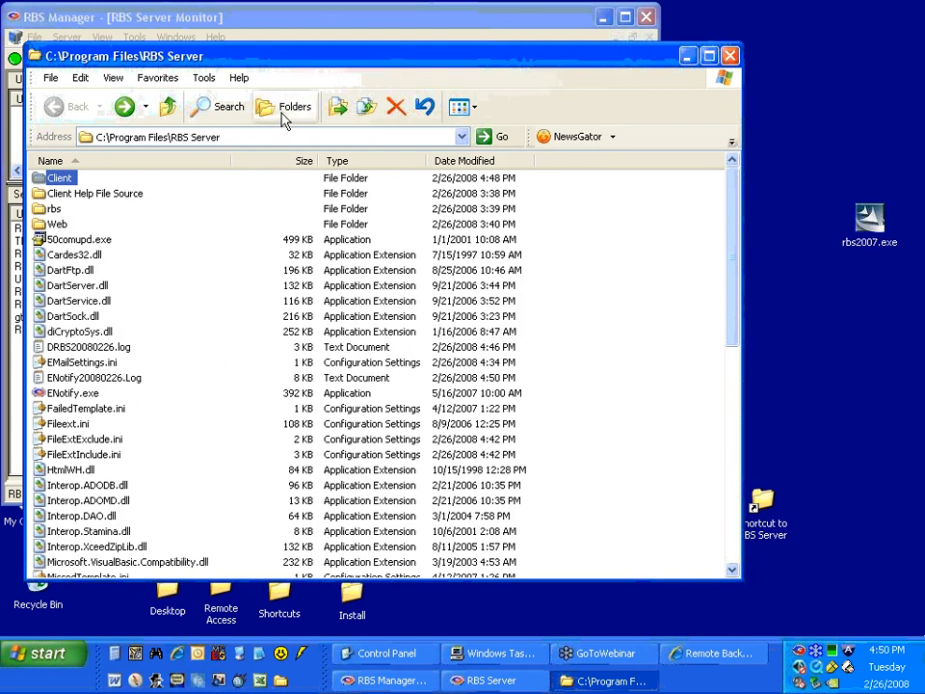
{"action": "left_click", "coordinate": [621, 684]}
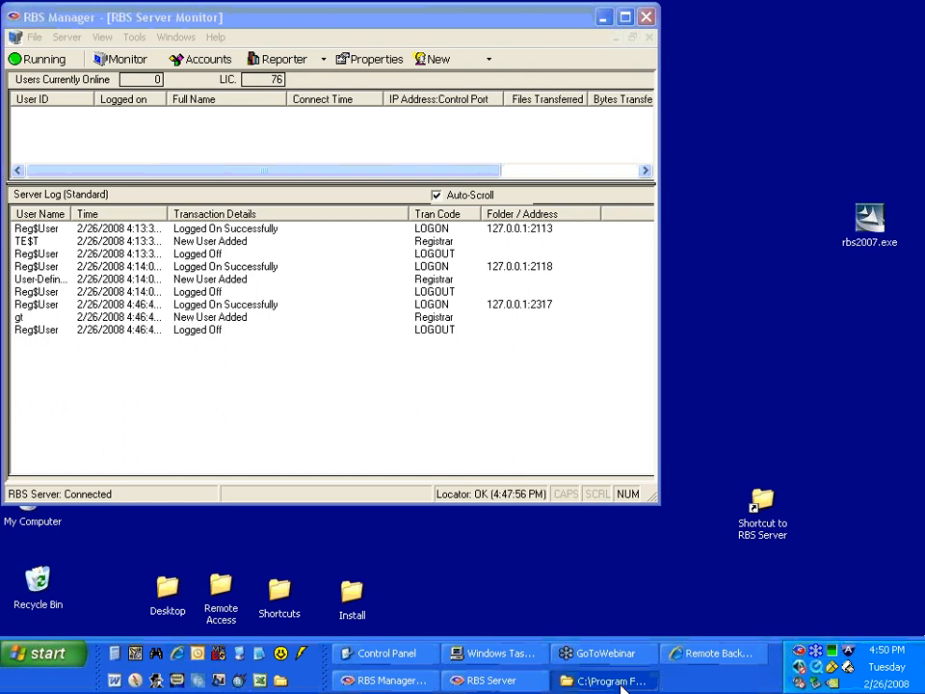
{"action": "left_click", "coordinate": [622, 681]}
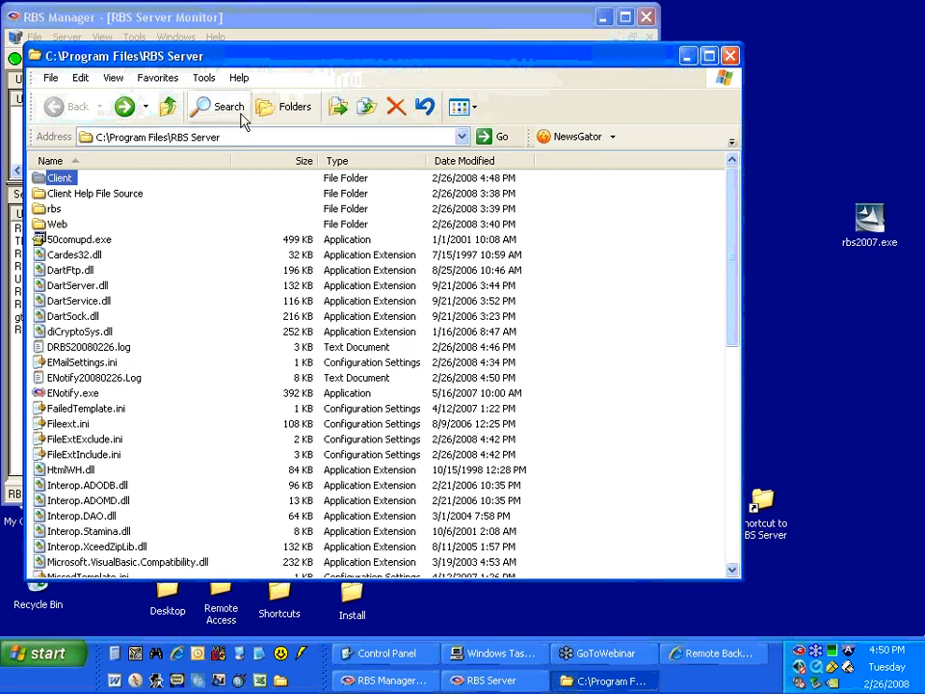
Show the folder tree in the file window and display the root of Local Disk (C:).
{"action": "left_click", "coordinate": [266, 107]}
{"action": "scroll", "coordinate": [146, 423], "scroll_direction": "up", "scroll_amount": 5}
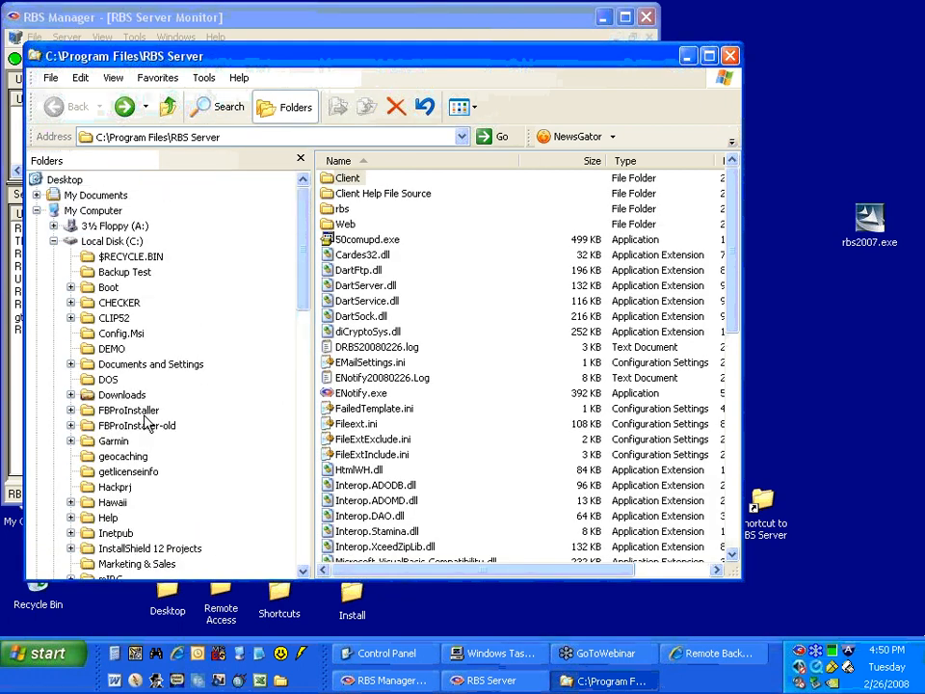
{"action": "left_click", "coordinate": [72, 240]}
{"action": "left_click", "coordinate": [54, 241]}
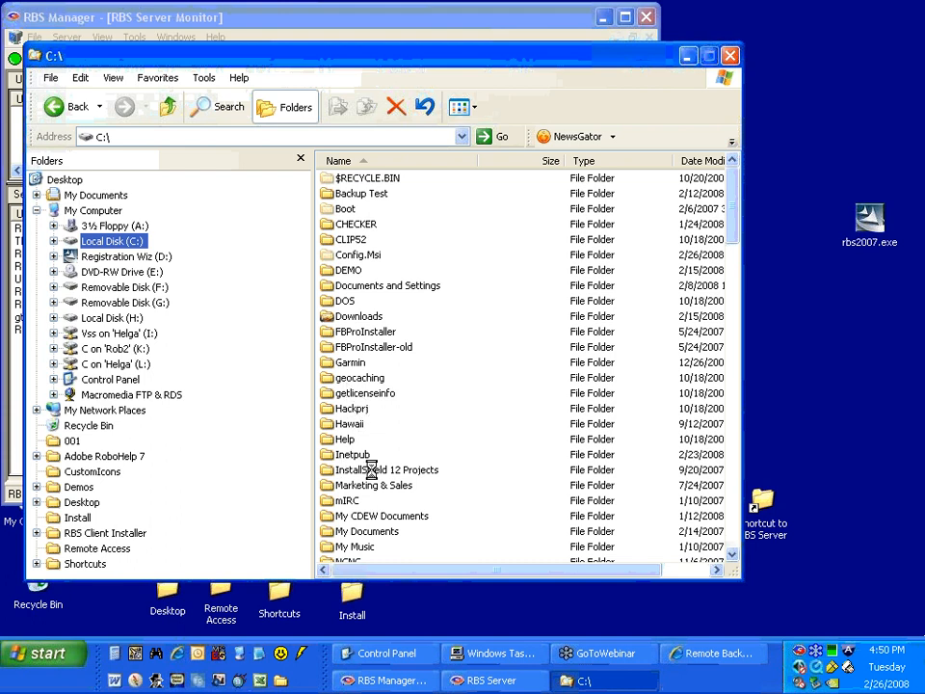
{"action": "left_click", "coordinate": [616, 684]}
{"action": "left_click", "coordinate": [616, 684]}
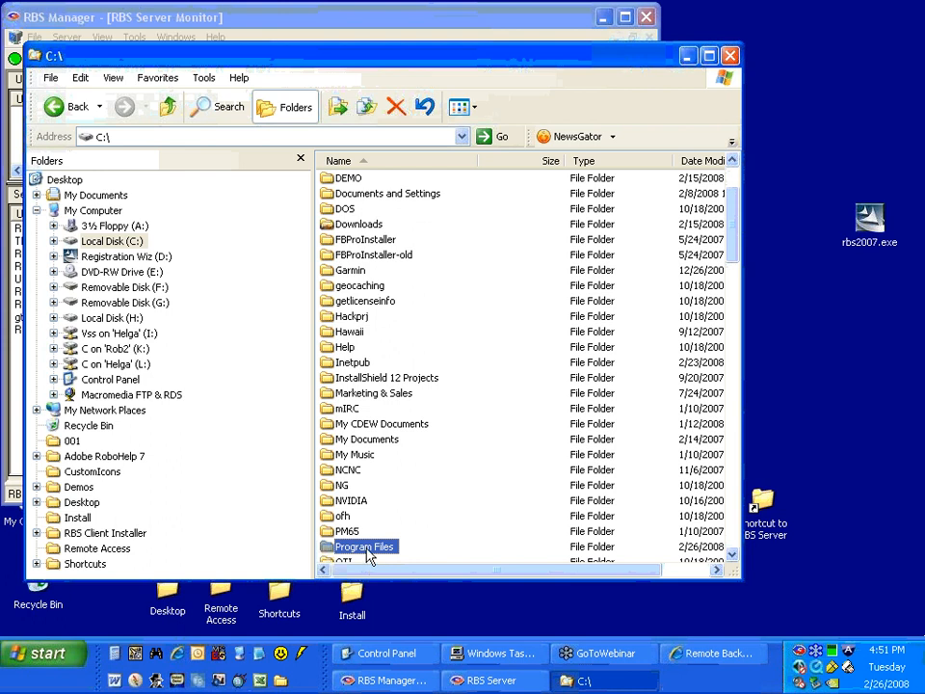
Open the client's installation folder, C:\Program Files\Remote Backup.
{"action": "double_click", "coordinate": [367, 548]}
{"action": "left_click", "coordinate": [377, 364]}
{"action": "key", "text": "r"}
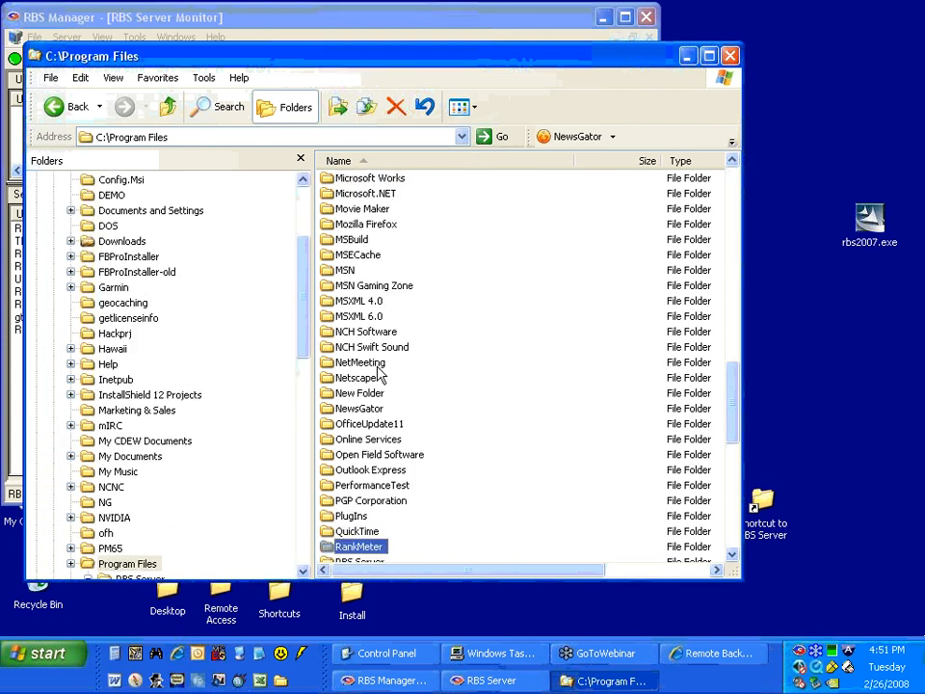
{"action": "scroll", "coordinate": [369, 414], "scroll_direction": "down", "scroll_amount": 3}
{"action": "double_click", "coordinate": [367, 470]}
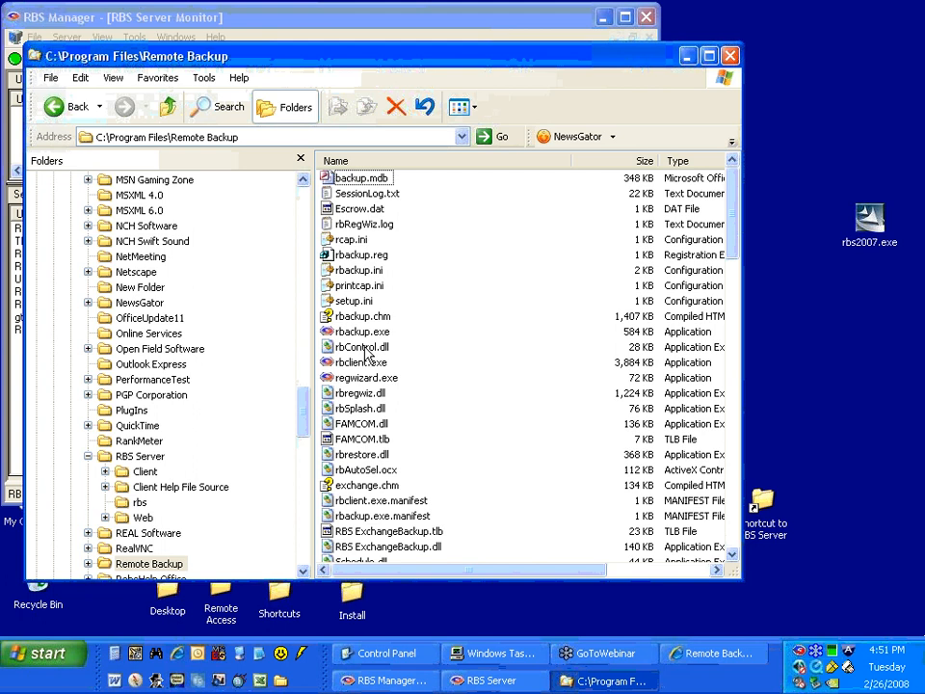
Locate and select regwizard.exe in the Remote Backup folder.
{"action": "left_click", "coordinate": [364, 350]}
{"action": "left_click", "coordinate": [374, 378]}
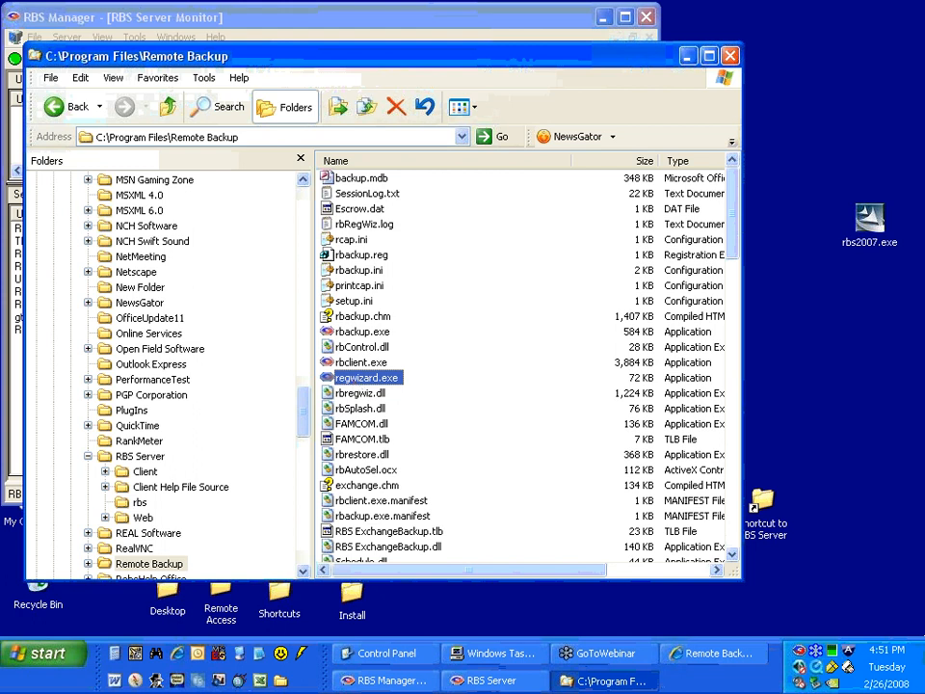
{"action": "right_click", "coordinate": [360, 379]}
{"action": "left_click", "coordinate": [401, 430]}
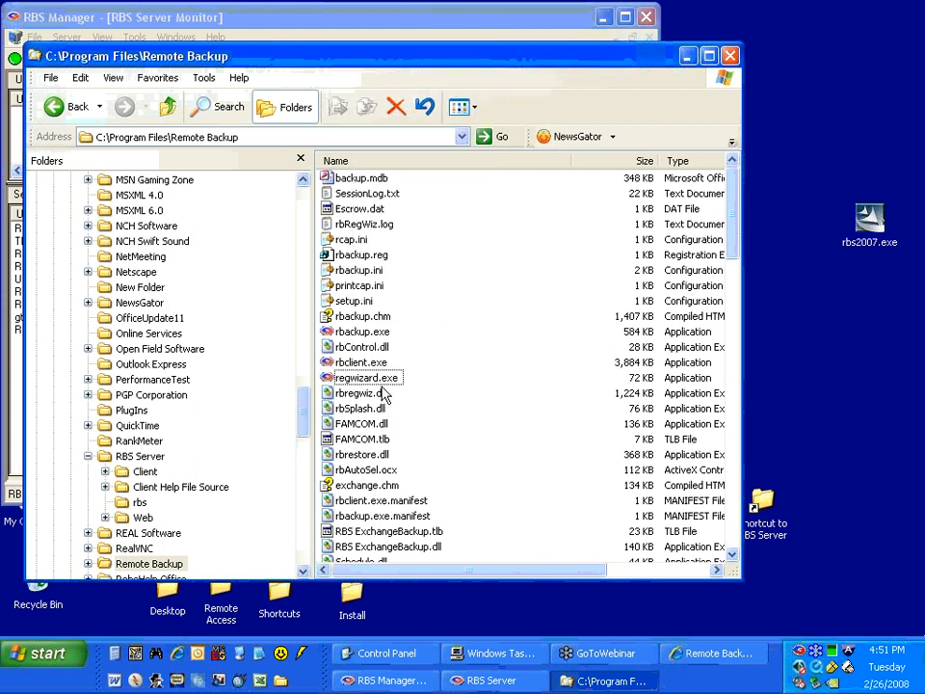
{"action": "left_click", "coordinate": [379, 380]}
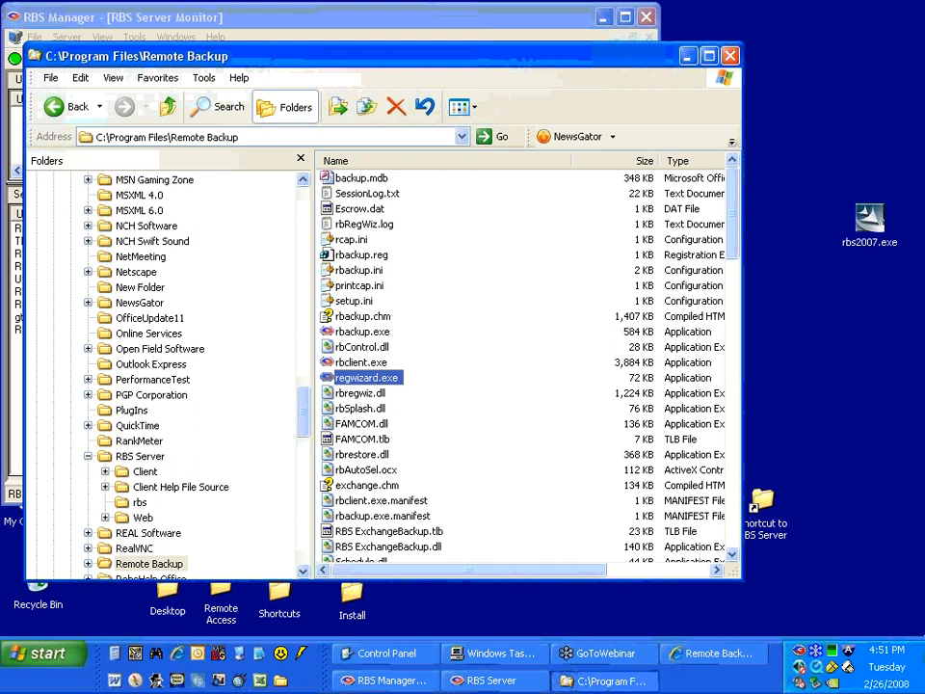
{"action": "left_click", "coordinate": [604, 680]}
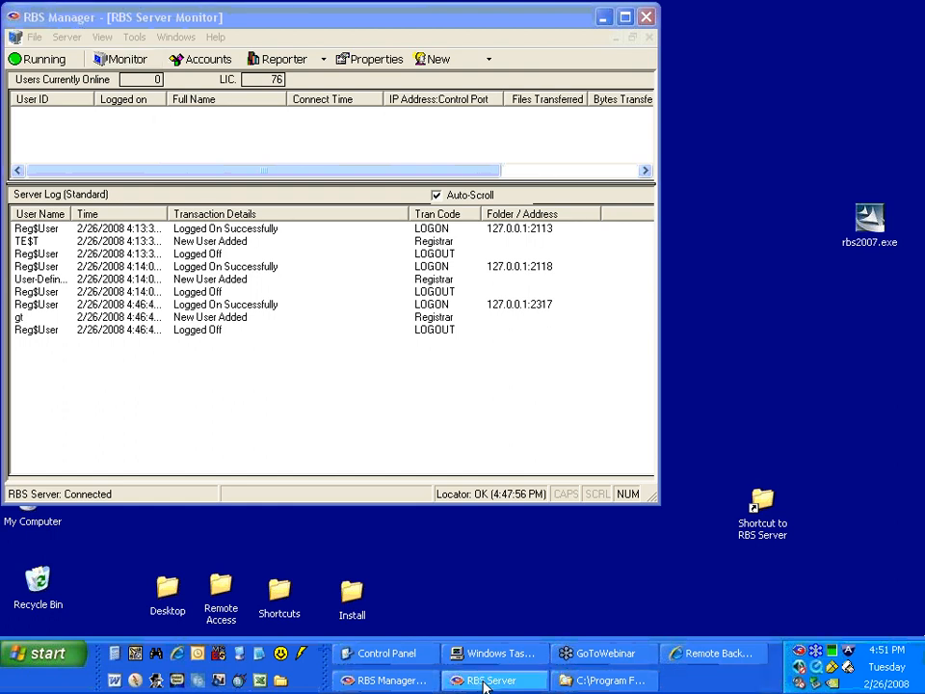
{"action": "left_click", "coordinate": [564, 679]}
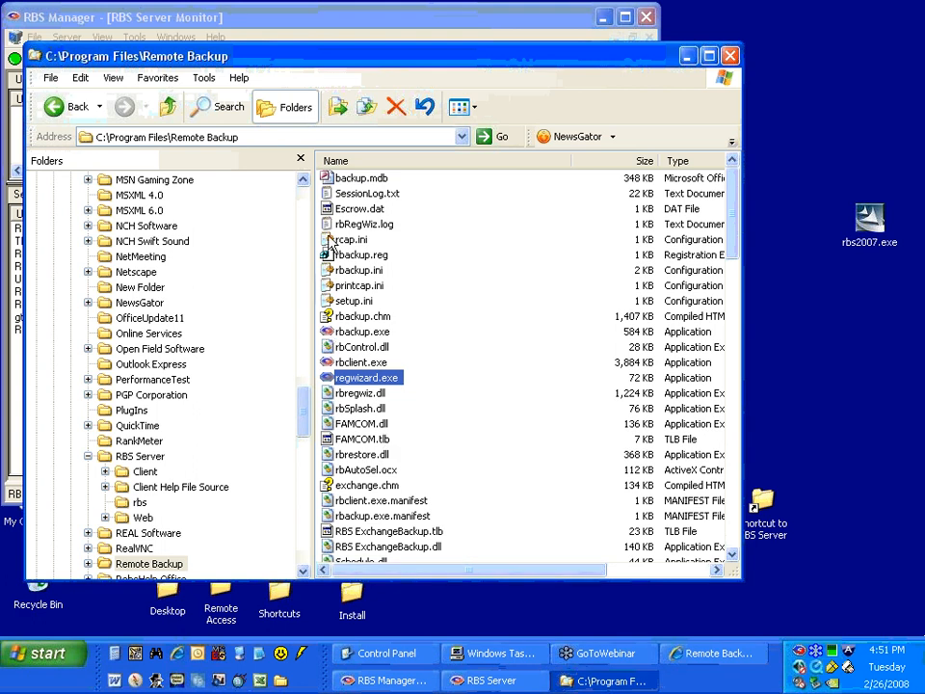
Open C:\Program Files\RBS Server\Client in a maximized window and sort its files by type.
{"action": "left_click", "coordinate": [53, 106]}
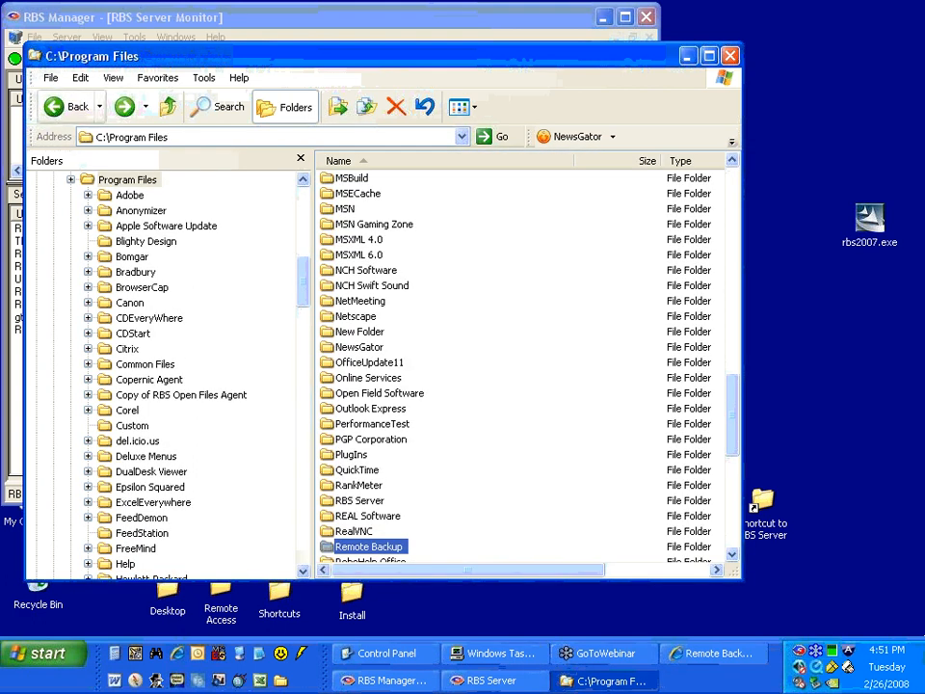
{"action": "scroll", "coordinate": [364, 448], "scroll_direction": "down", "scroll_amount": 1}
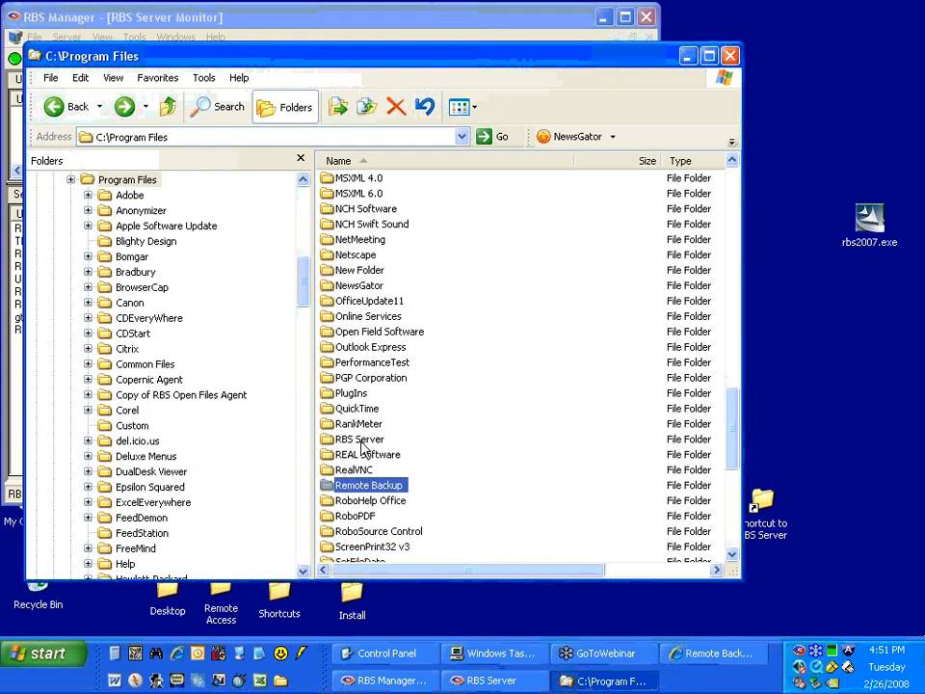
{"action": "double_click", "coordinate": [362, 440]}
{"action": "double_click", "coordinate": [341, 178]}
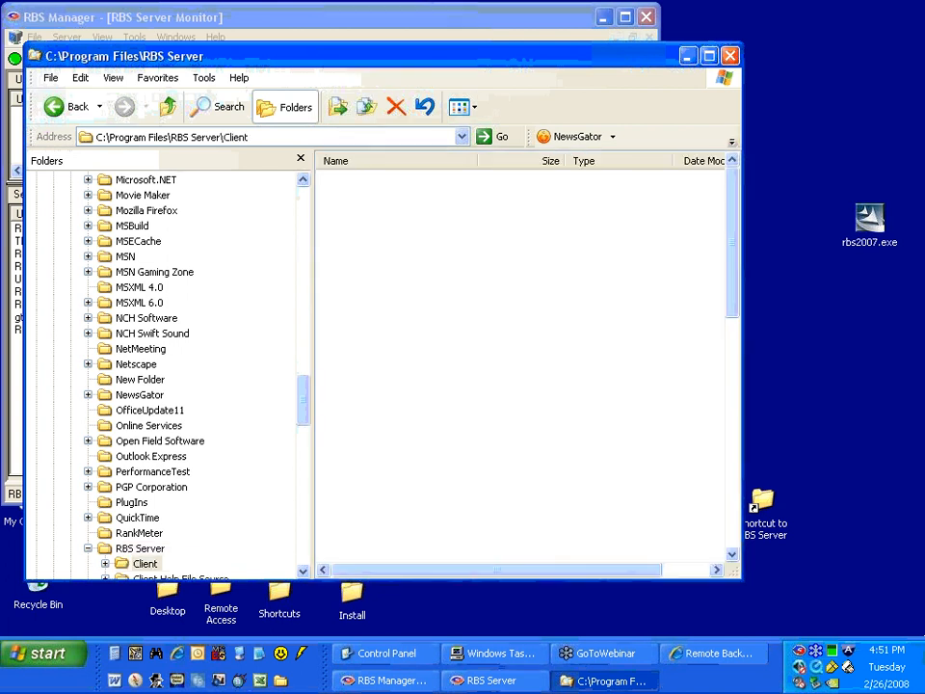
{"action": "double_click", "coordinate": [316, 62]}
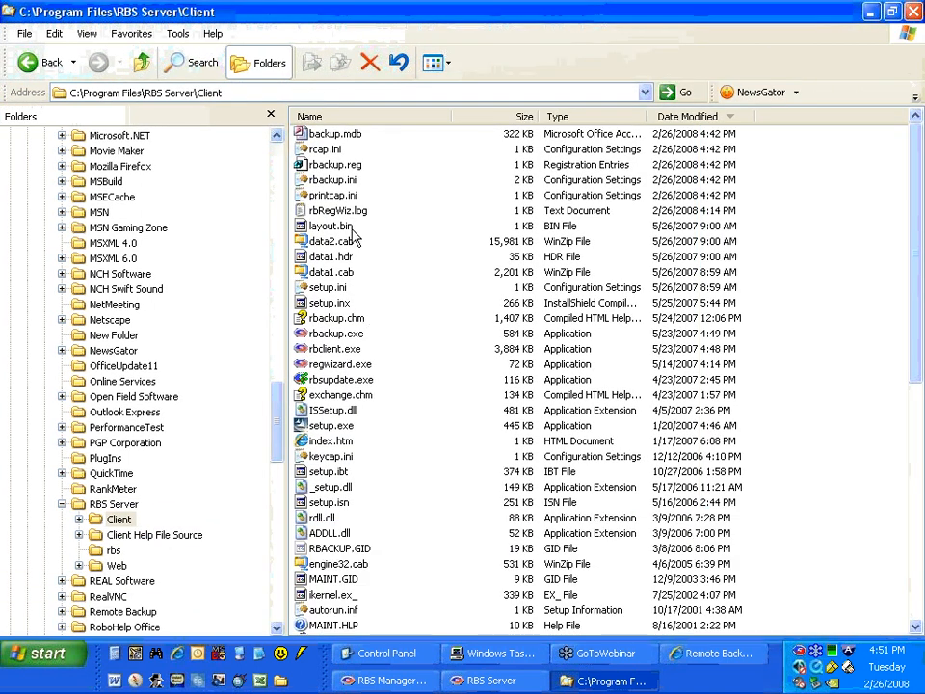
{"action": "left_click", "coordinate": [568, 117]}
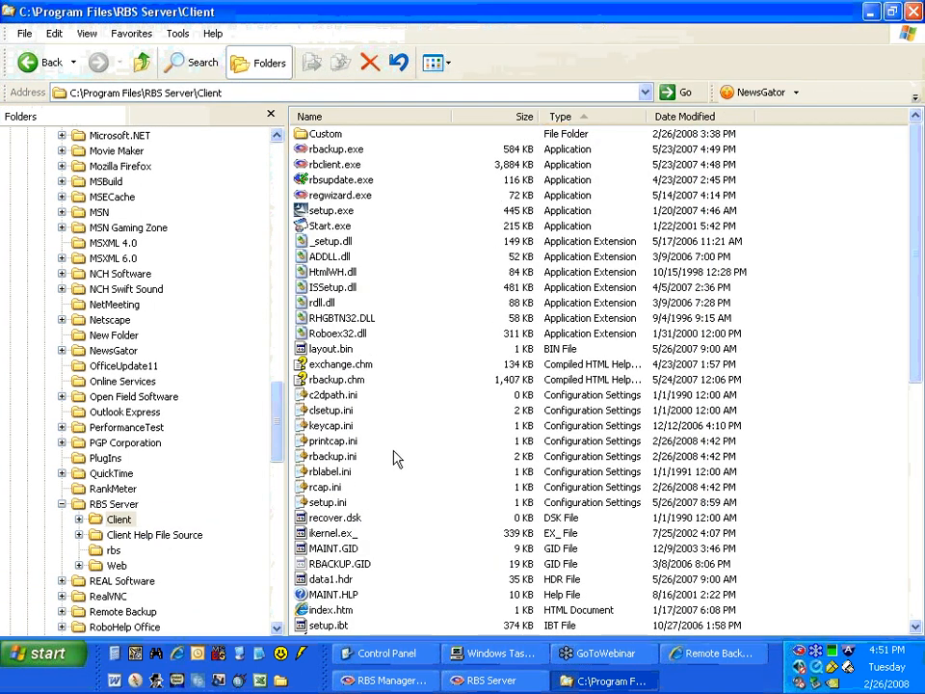
In rblabel.ini, replace the FAX label on line 8 with Date of Birth and save the file.
{"action": "double_click", "coordinate": [322, 471]}
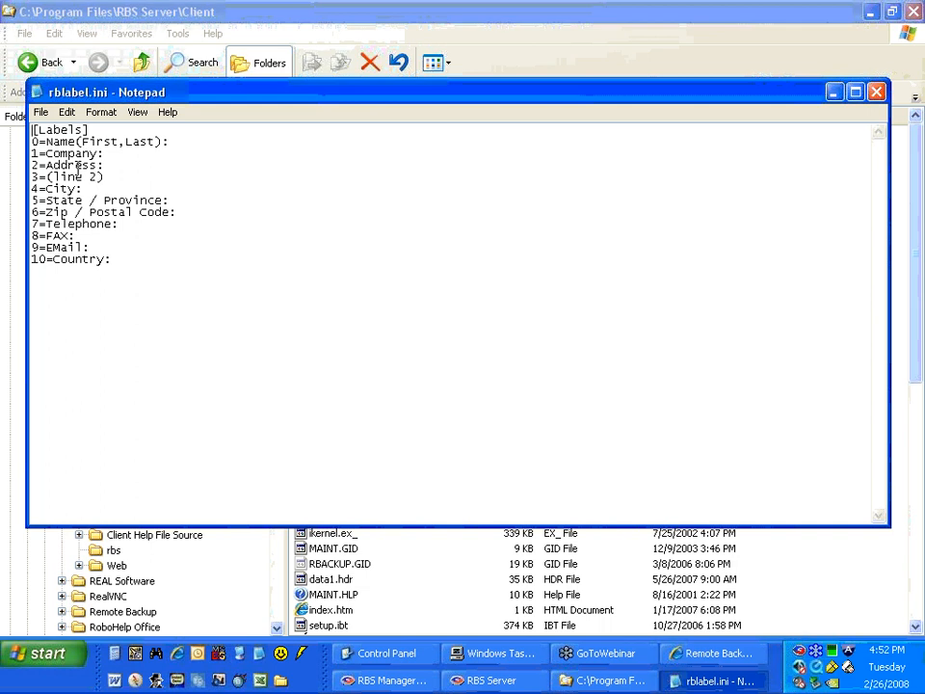
{"action": "left_click", "coordinate": [70, 235]}
{"action": "key", "text": "BackSpace"}
{"action": "key", "text": "BackSpace"}
{"action": "key", "text": "BackSpace"}
{"action": "type", "text": "Date ofB"}
{"action": "key", "text": "BackSpace"}
{"action": "type", "text": "Birth"}
{"action": "left_click", "coordinate": [40, 112]}
{"action": "left_click", "coordinate": [68, 166]}
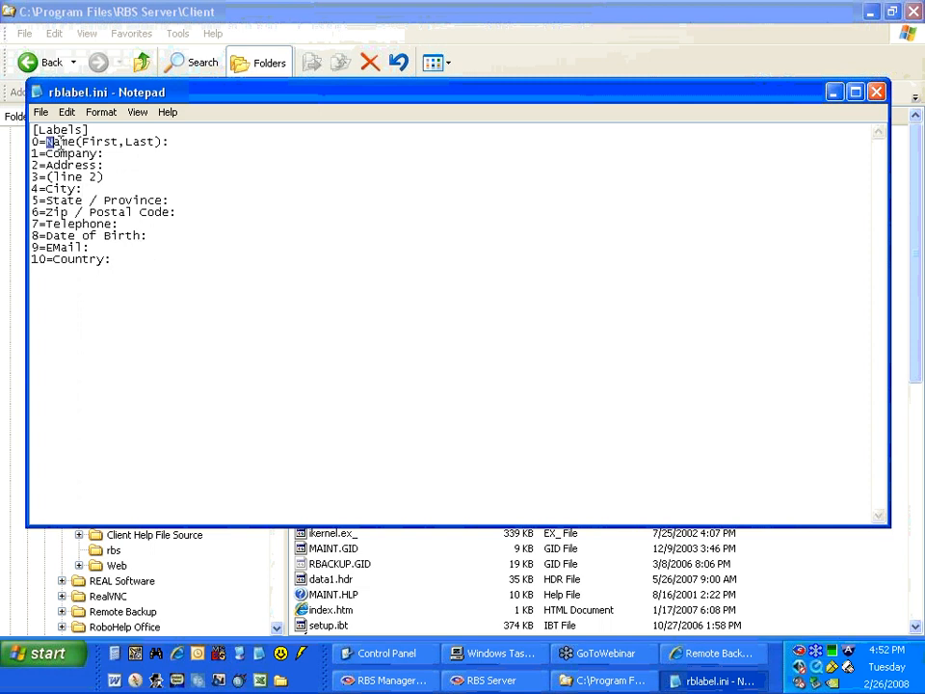
{"action": "left_click_drag", "start_coordinate": [69, 152], "coordinate": [76, 153]}
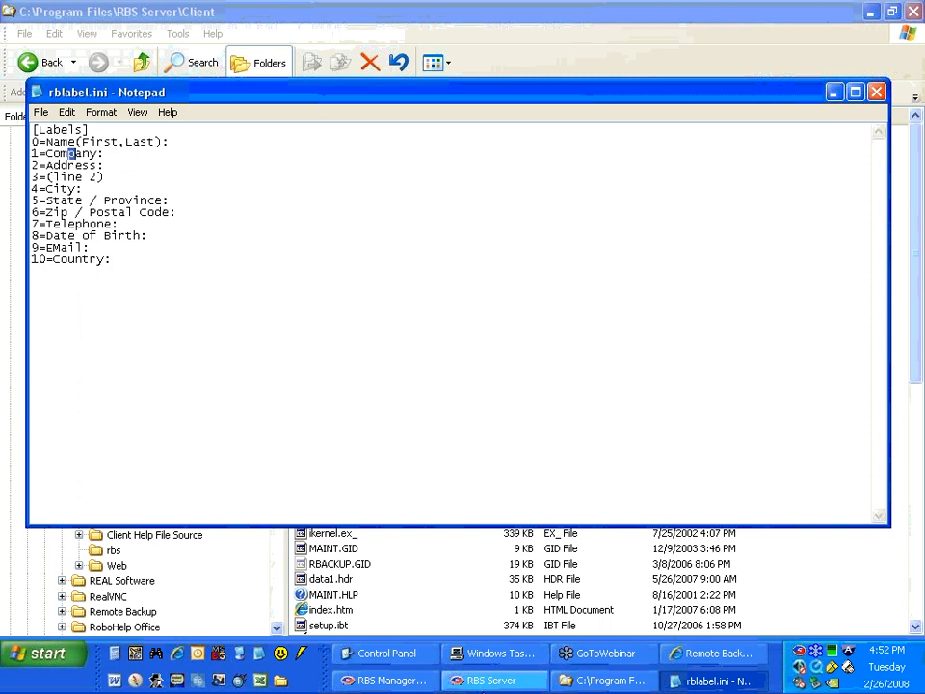
In RBS Manager, save the client registration wizard configuration and test the wizard as far as its Contact Information page.
{"action": "left_click", "coordinate": [381, 680]}
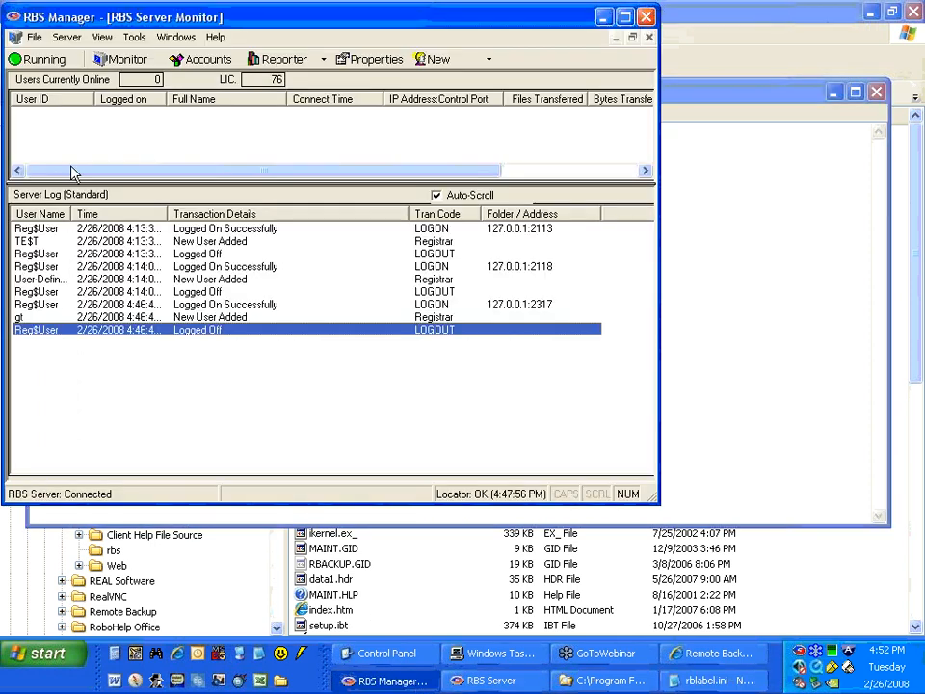
{"action": "left_click", "coordinate": [134, 37]}
{"action": "left_click", "coordinate": [149, 88]}
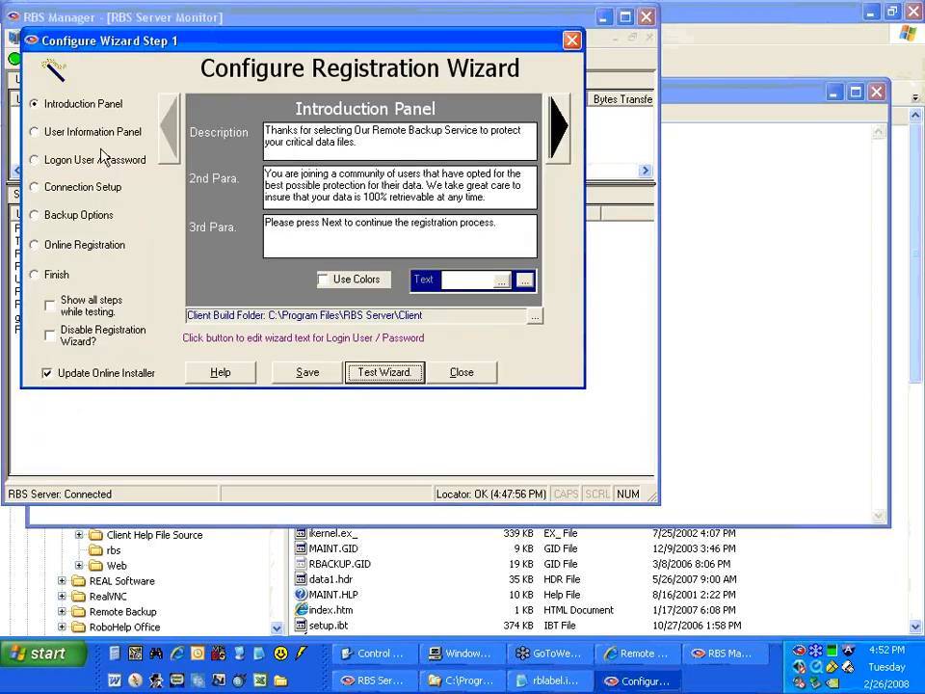
{"action": "left_click", "coordinate": [309, 372]}
{"action": "left_click", "coordinate": [365, 373]}
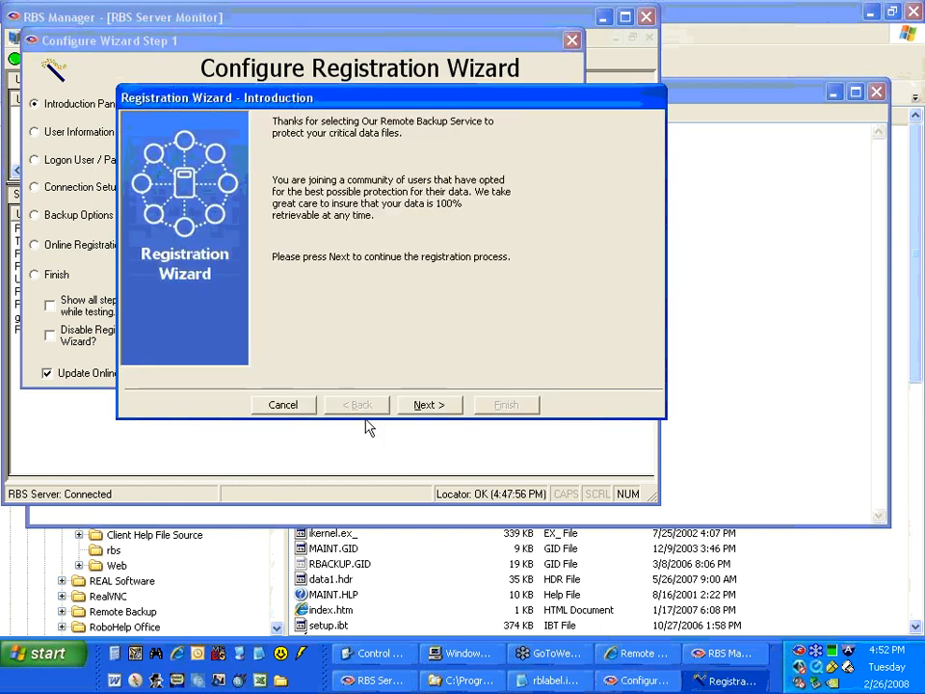
{"action": "left_click", "coordinate": [437, 409]}
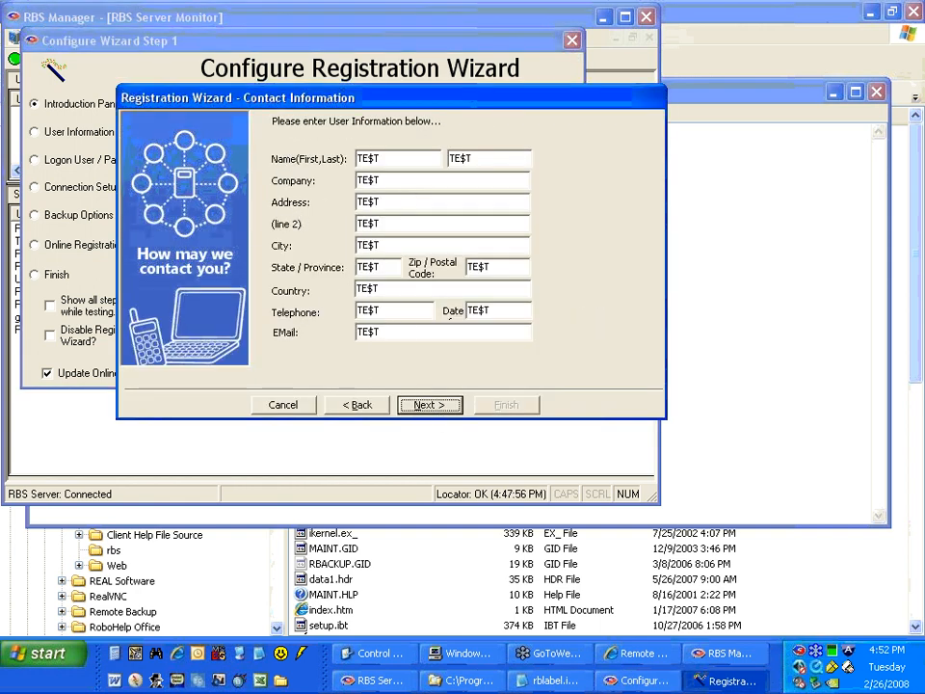
Close rblabel.ini, then exit the wizard test and its configuration.
{"action": "left_click", "coordinate": [700, 306]}
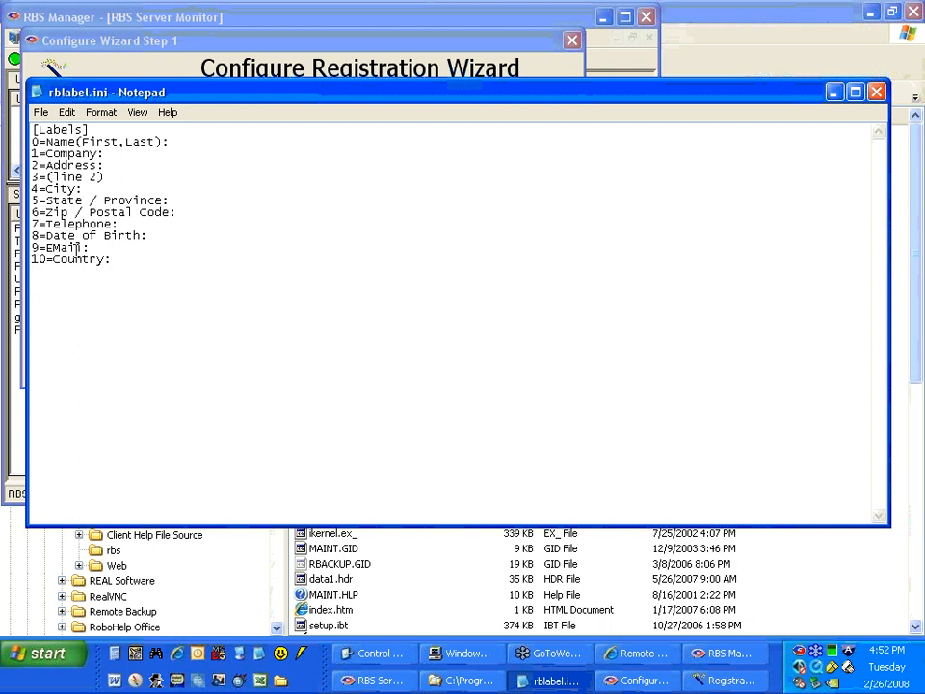
{"action": "mouse_move", "coordinate": [85, 248]}
{"action": "left_mouse_down"}
{"action": "mouse_move", "coordinate": [54, 256]}
{"action": "mouse_move", "coordinate": [82, 259]}
{"action": "left_mouse_up"}
{"action": "left_click", "coordinate": [877, 91]}
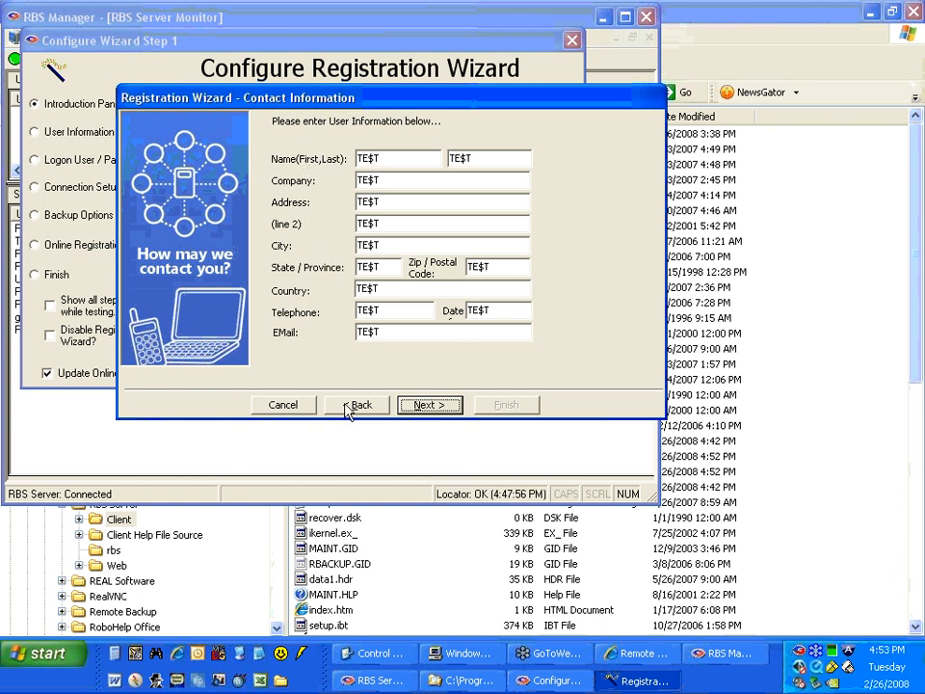
{"action": "left_click", "coordinate": [275, 410]}
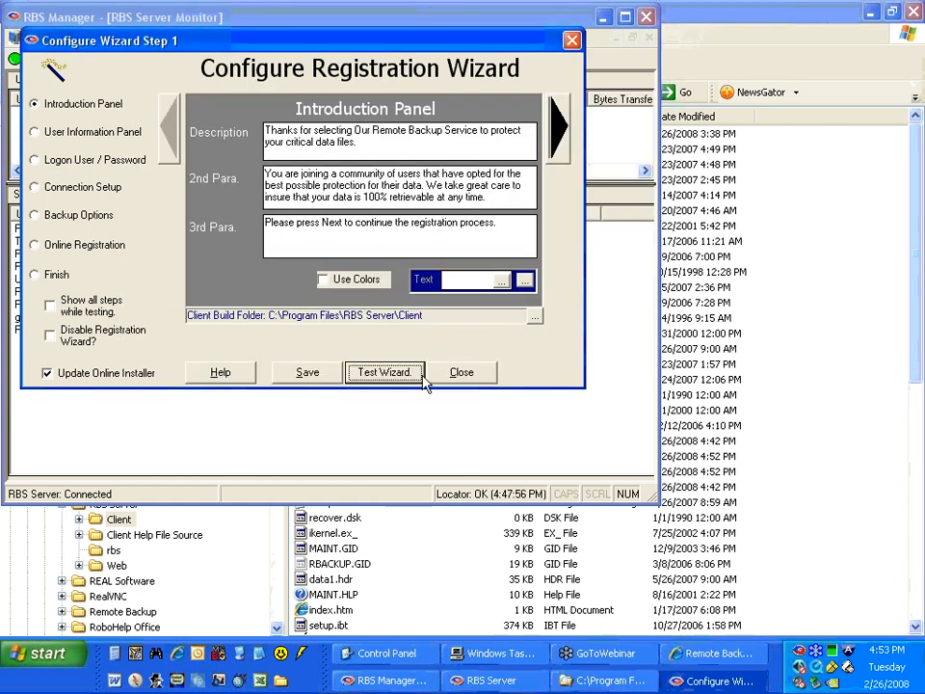
{"action": "left_click", "coordinate": [461, 374]}
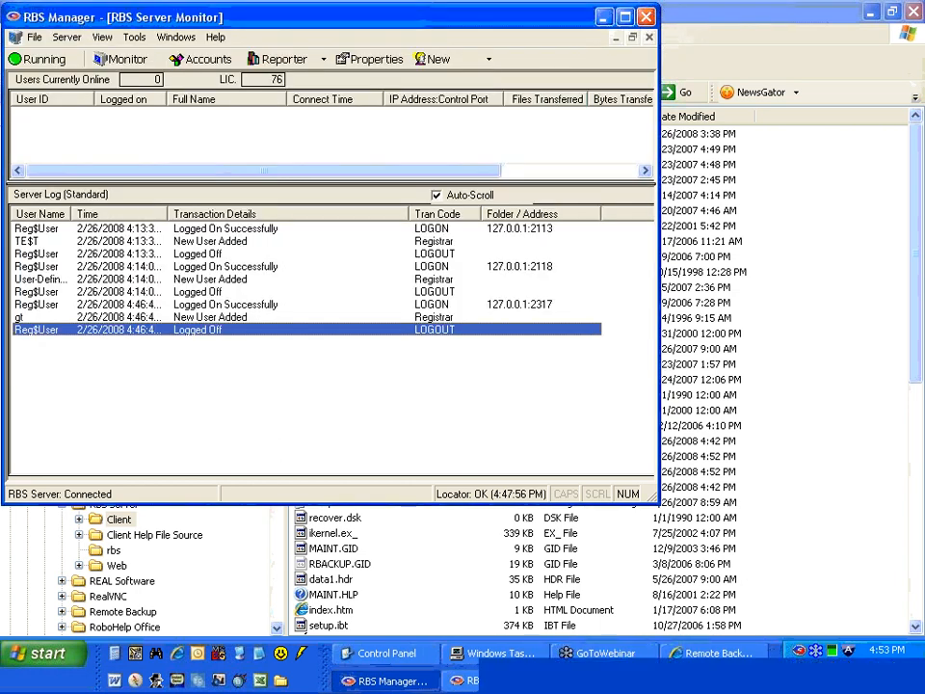
Look through the Client folder's icon and panel bitmap files, then put the folder window away.
{"action": "left_click", "coordinate": [603, 681]}
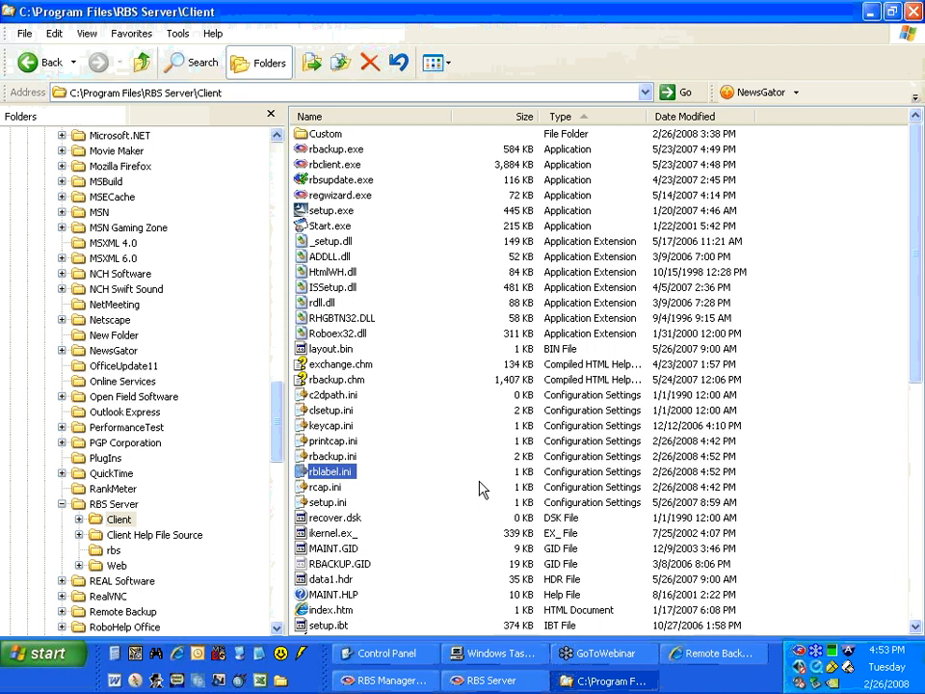
{"action": "scroll", "coordinate": [481, 489], "scroll_direction": "down", "scroll_amount": 5}
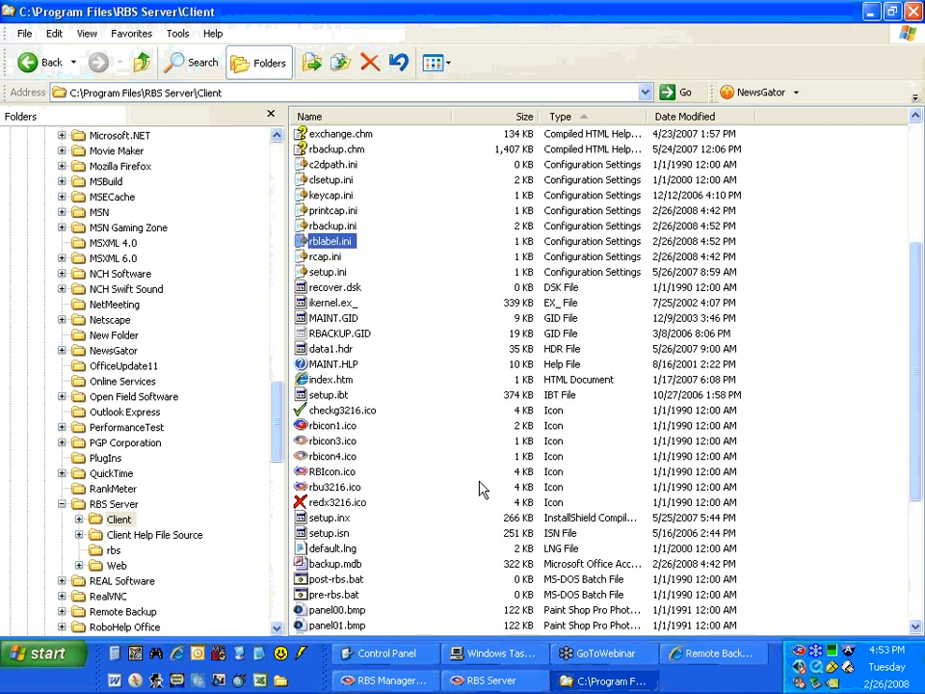
{"action": "scroll", "coordinate": [482, 490], "scroll_direction": "down", "scroll_amount": 4}
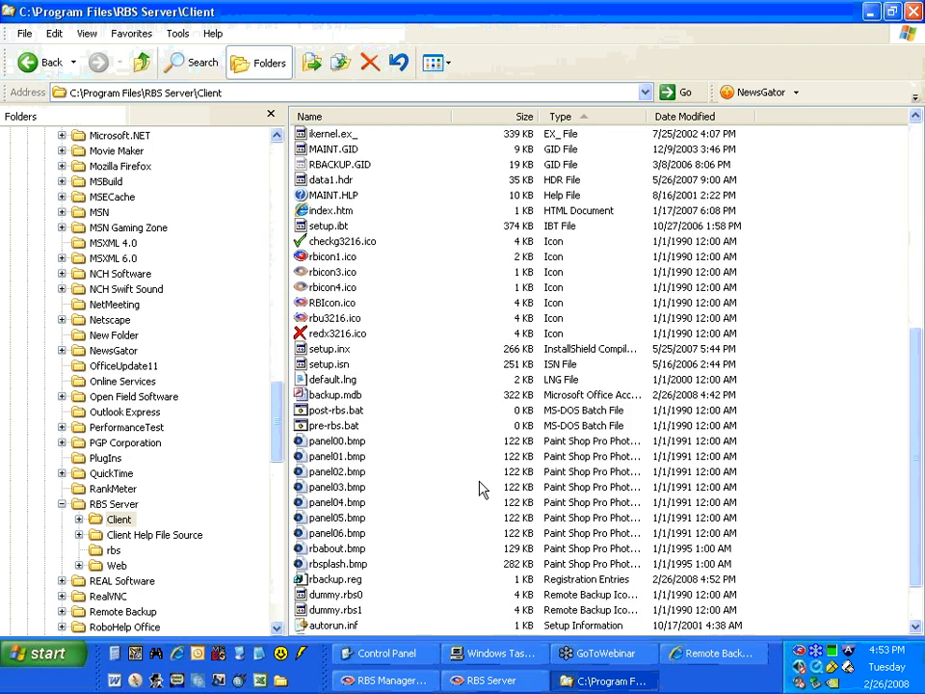
{"action": "scroll", "coordinate": [482, 490], "scroll_direction": "down", "scroll_amount": 2}
{"action": "scroll", "coordinate": [482, 489], "scroll_direction": "up", "scroll_amount": 10}
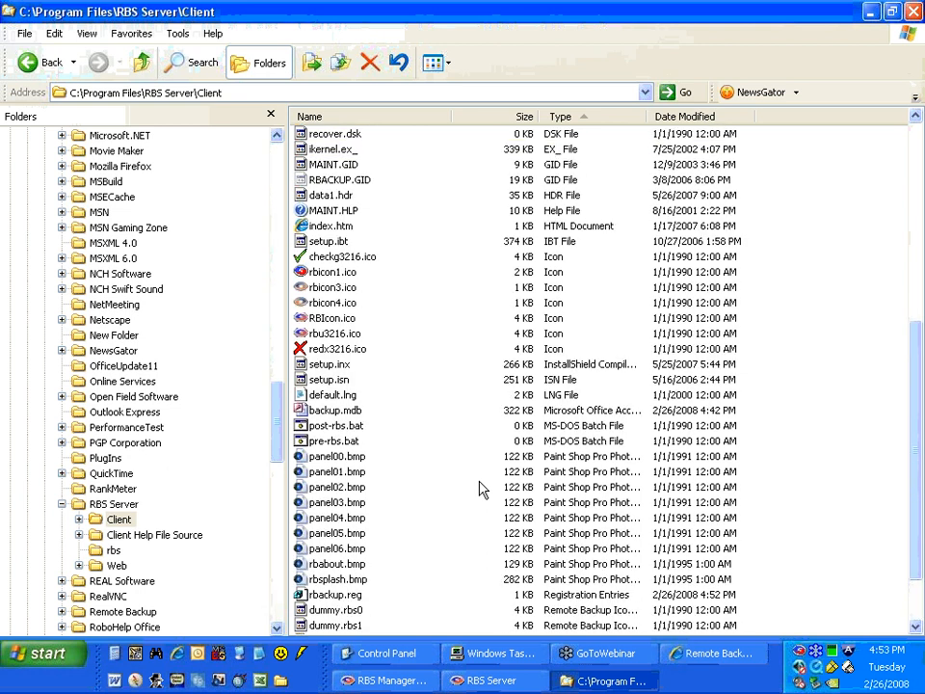
{"action": "left_click", "coordinate": [612, 682]}
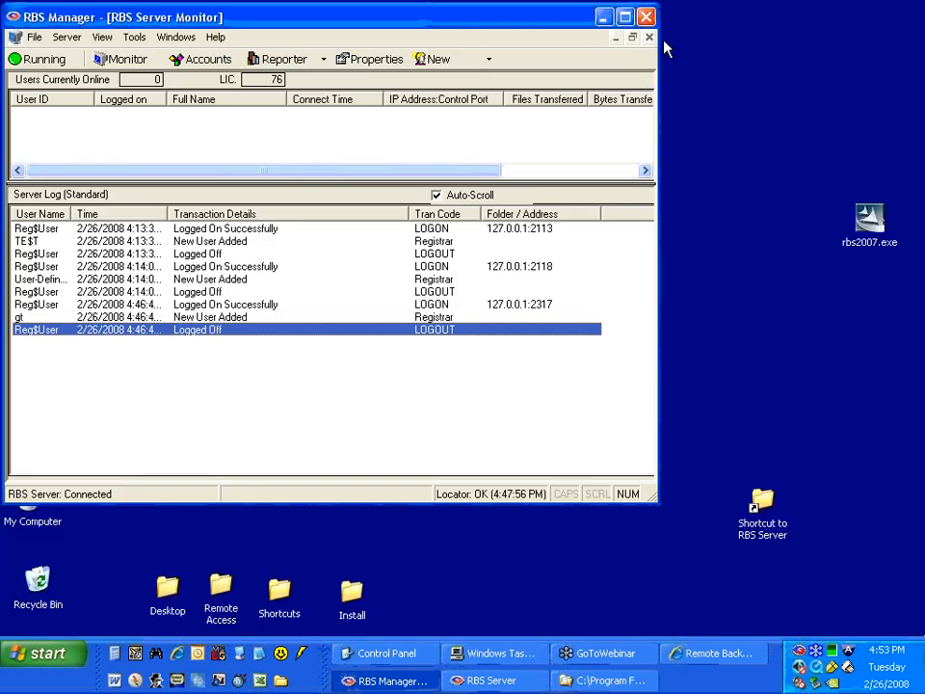
{"action": "left_click", "coordinate": [664, 48]}
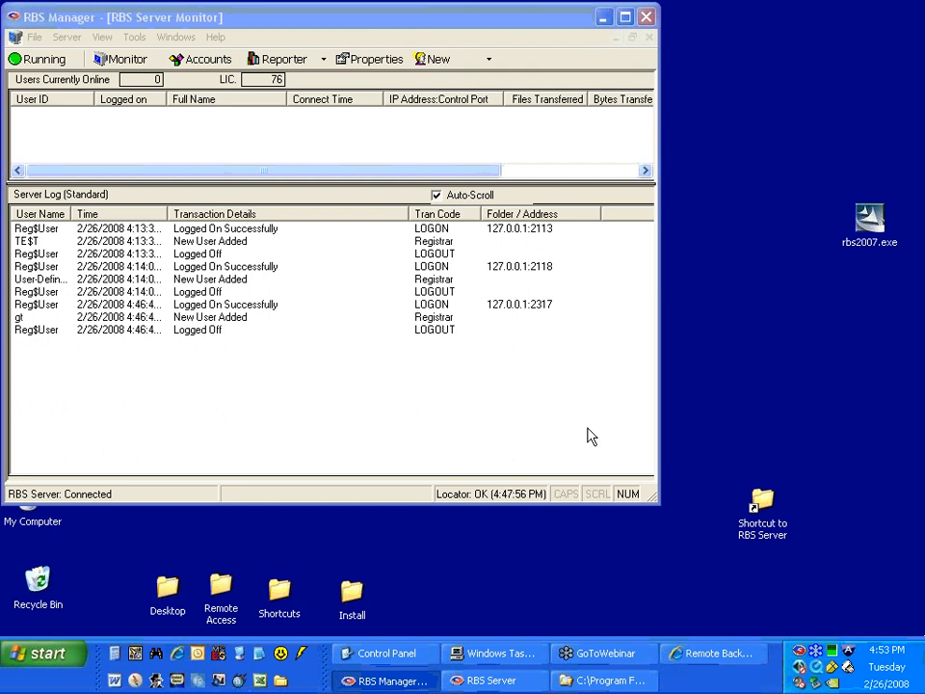
{"action": "left_click", "coordinate": [401, 680]}
{"action": "left_click", "coordinate": [400, 680]}
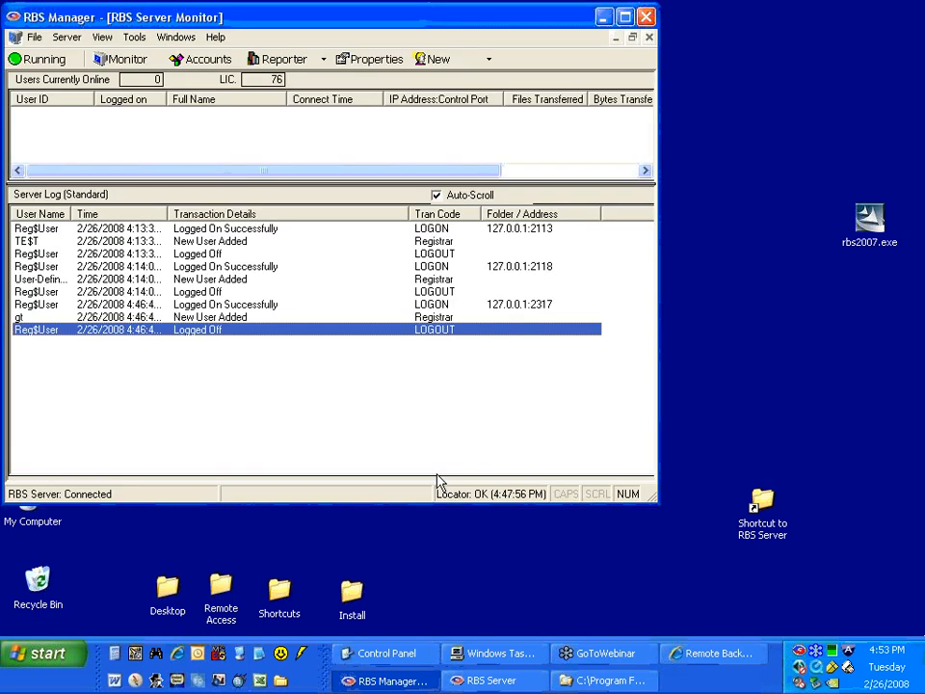
{"action": "left_click", "coordinate": [131, 36]}
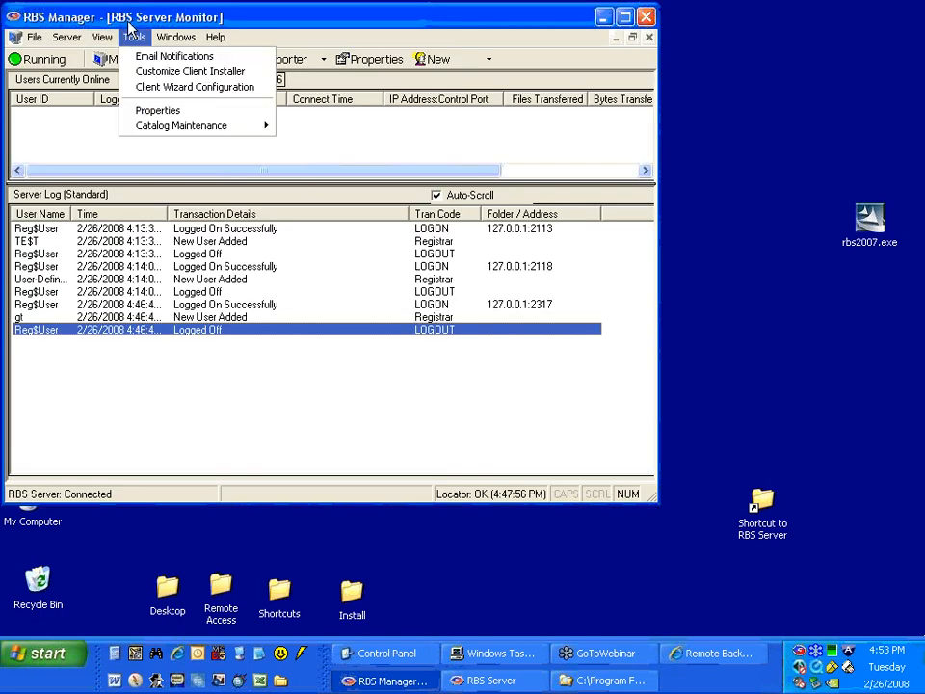
{"action": "left_click", "coordinate": [128, 26]}
Bring the C:\Program Files\RBS Server\Client folder back up.
{"action": "left_click", "coordinate": [592, 681]}
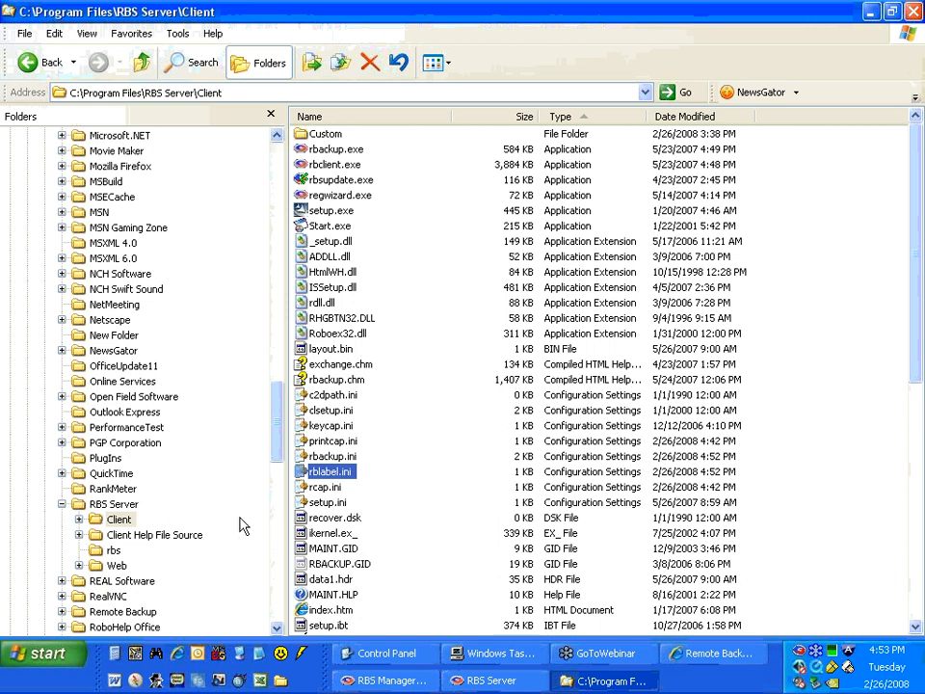
Open the registration wizard log rbRegWiz.log from the C:\Program Files\Remote Backup folder and review it.
{"action": "left_click", "coordinate": [122, 611]}
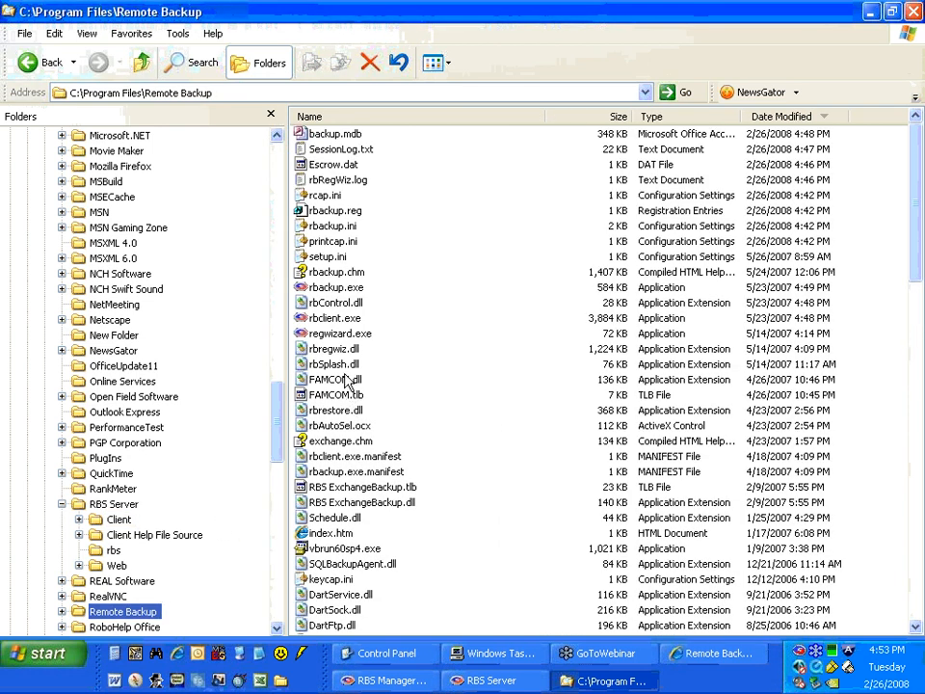
{"action": "left_click", "coordinate": [327, 179]}
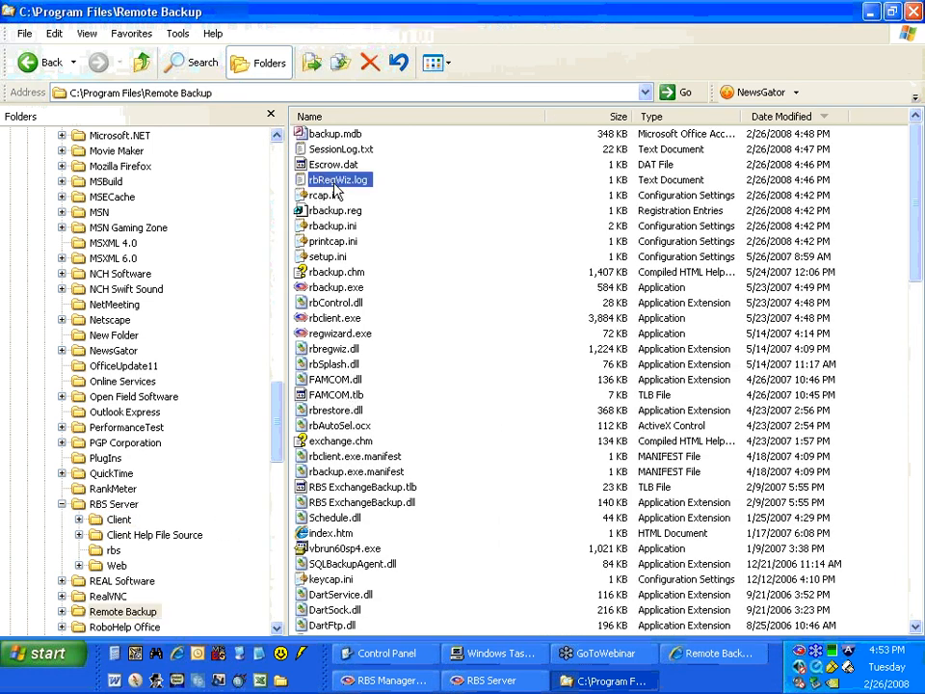
{"action": "double_click", "coordinate": [333, 185]}
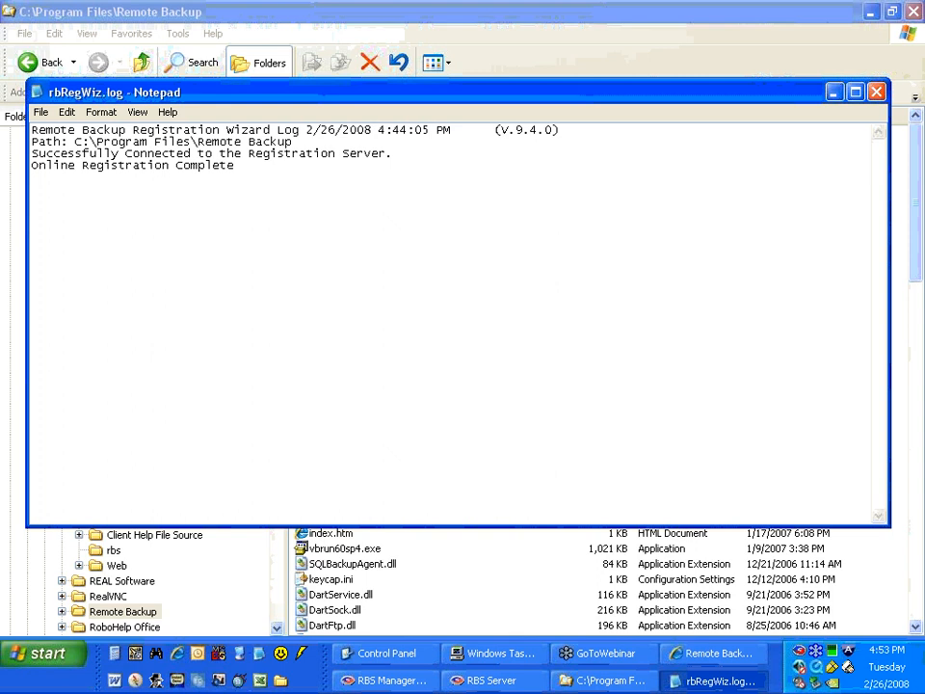
{"action": "left_click", "coordinate": [38, 93]}
{"action": "left_click", "coordinate": [39, 90]}
{"action": "left_click", "coordinate": [39, 91]}
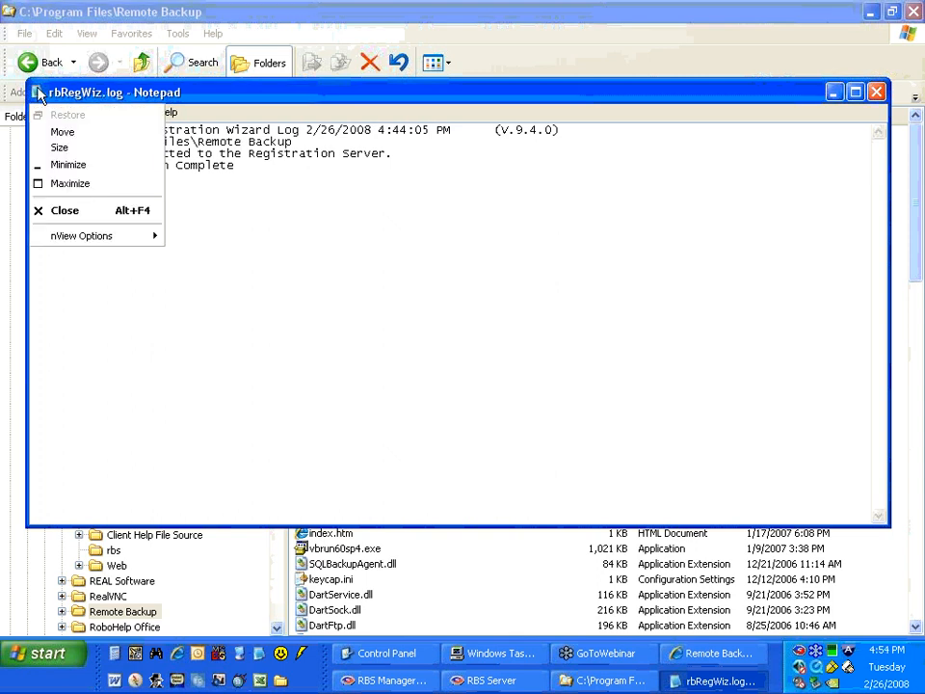
{"action": "left_click", "coordinate": [264, 155]}
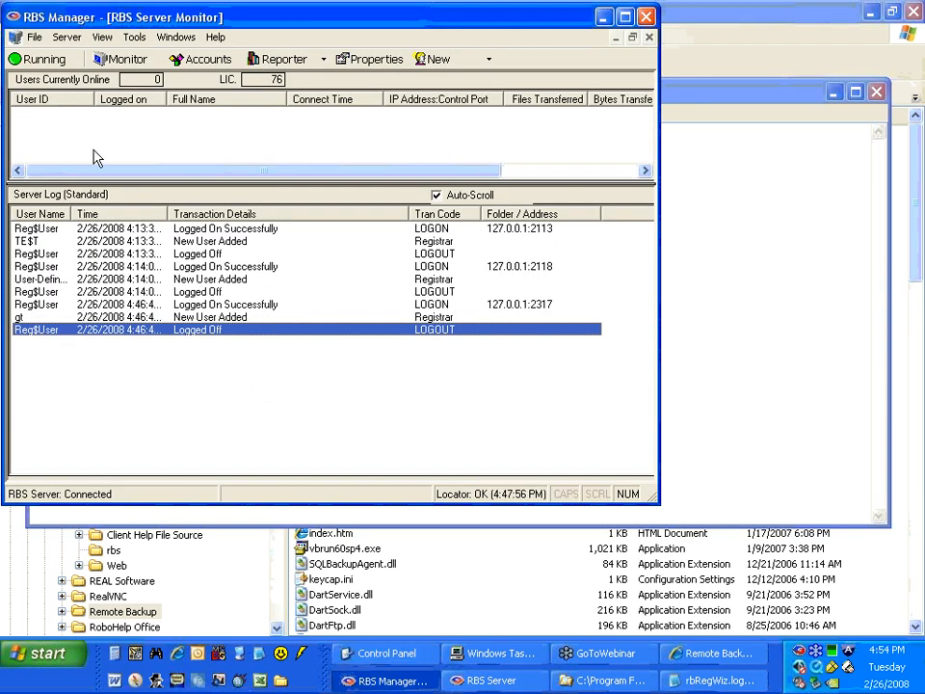
In RBS Manager, open the RBS Audit Log and examine its entries for the test registrations and the client registration.
{"action": "left_click", "coordinate": [95, 35]}
{"action": "mouse_move", "coordinate": [136, 144]}
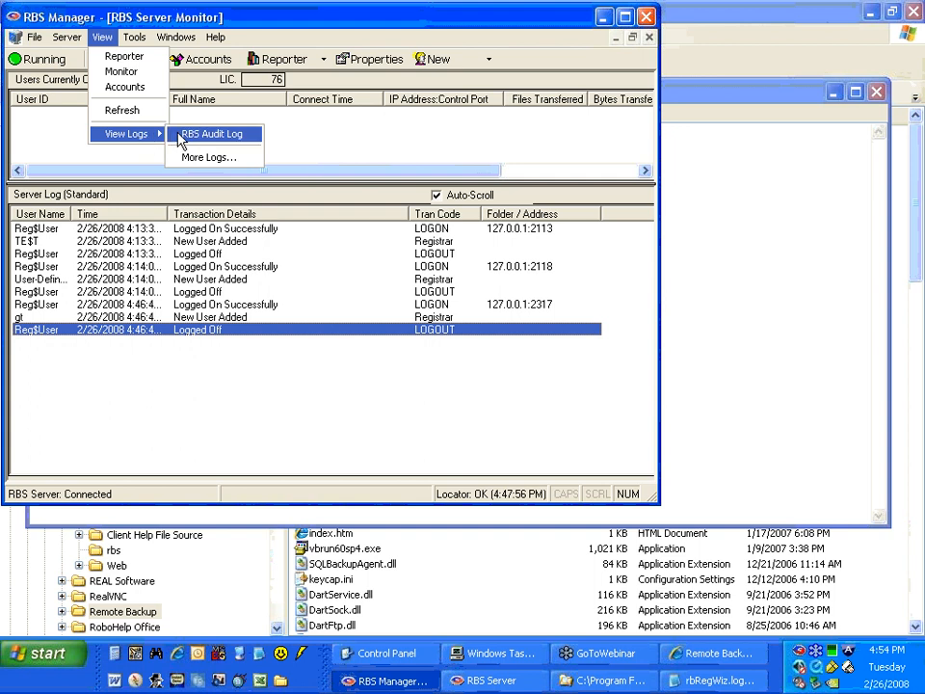
{"action": "left_click", "coordinate": [178, 140]}
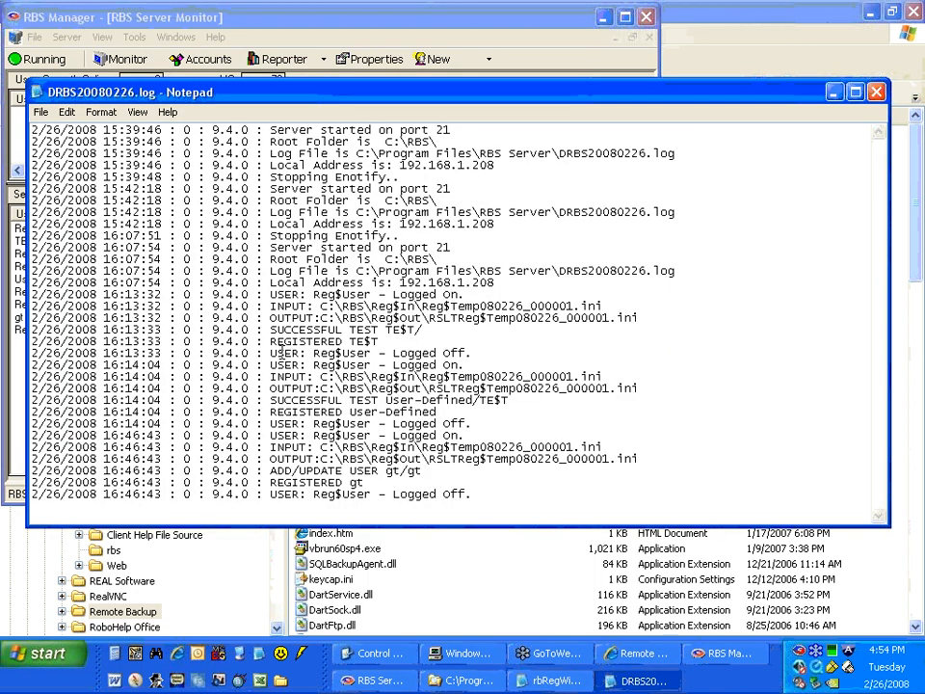
{"action": "left_click_drag", "start_coordinate": [273, 352], "coordinate": [491, 425]}
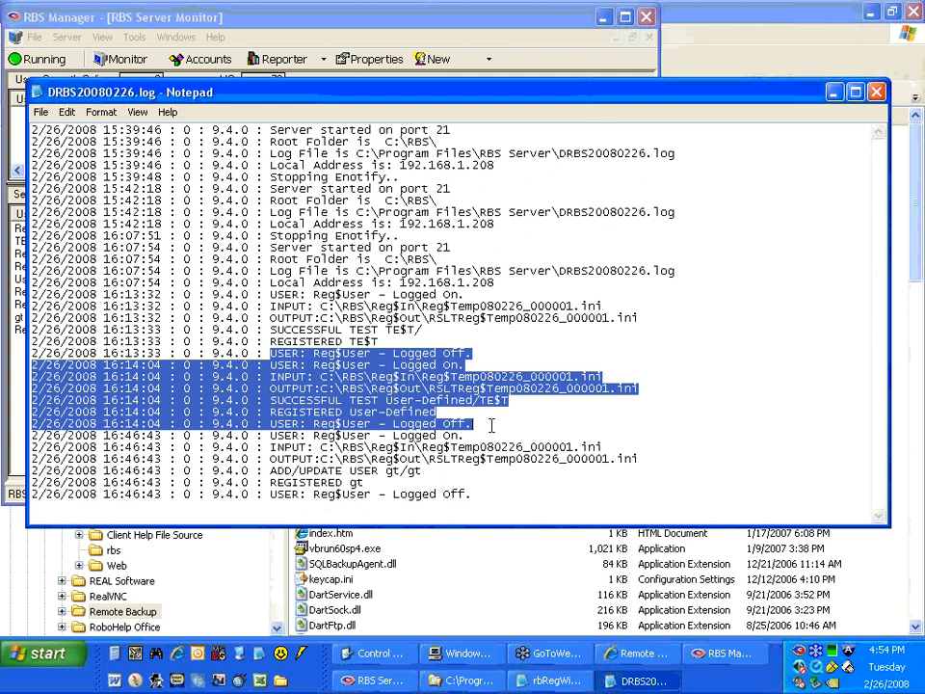
{"action": "left_click", "coordinate": [492, 425]}
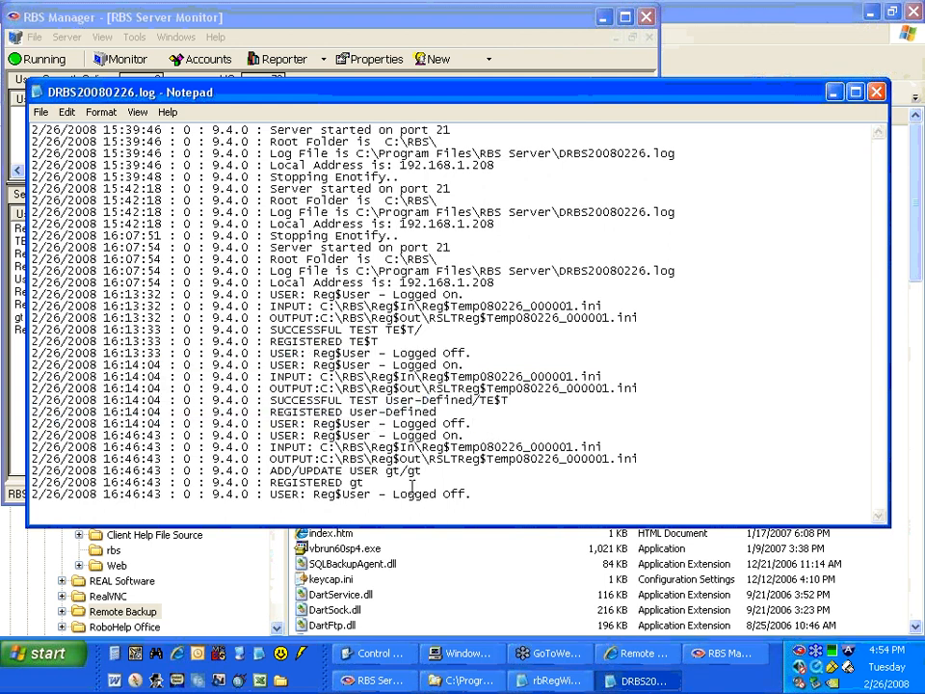
{"action": "left_click_drag", "start_coordinate": [342, 472], "coordinate": [428, 473]}
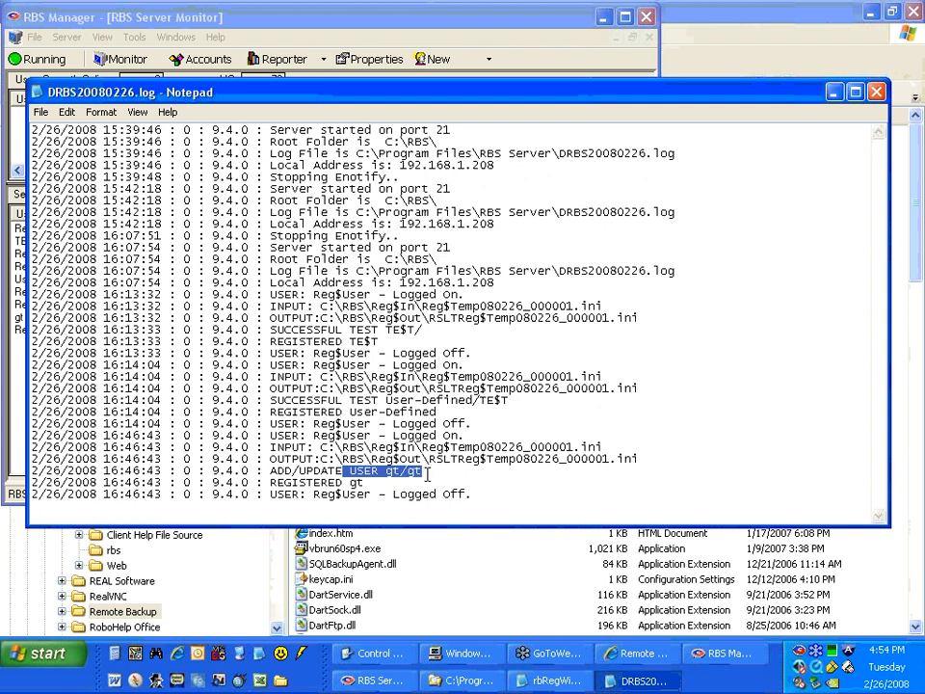
{"action": "left_click", "coordinate": [380, 499]}
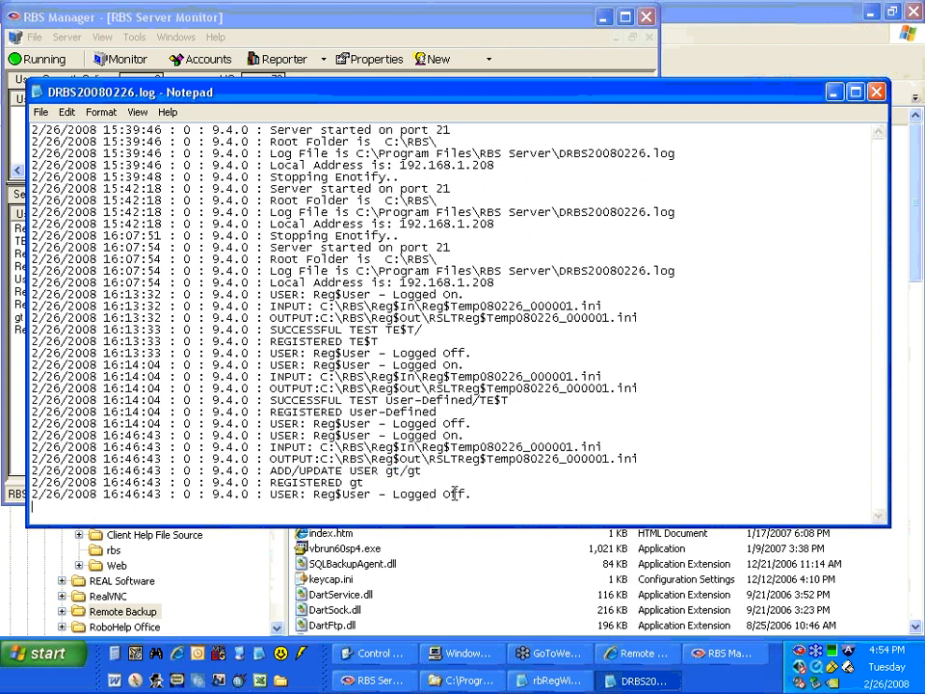
{"action": "left_click_drag", "start_coordinate": [478, 496], "coordinate": [266, 400]}
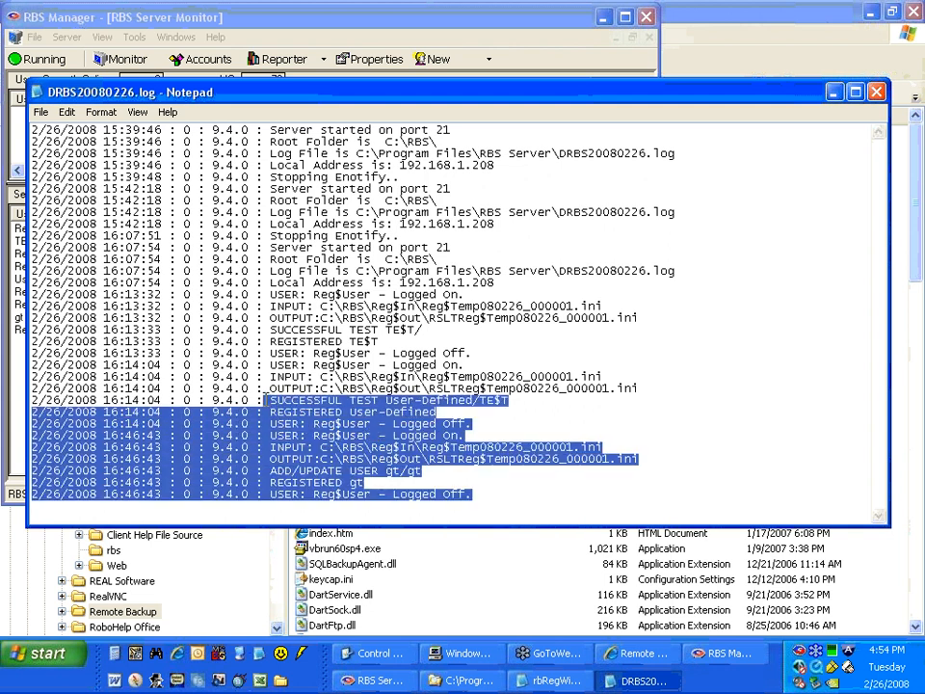
Close the audit log and the rbRegWiz.log file.
{"action": "left_click", "coordinate": [38, 92]}
{"action": "left_click", "coordinate": [56, 208]}
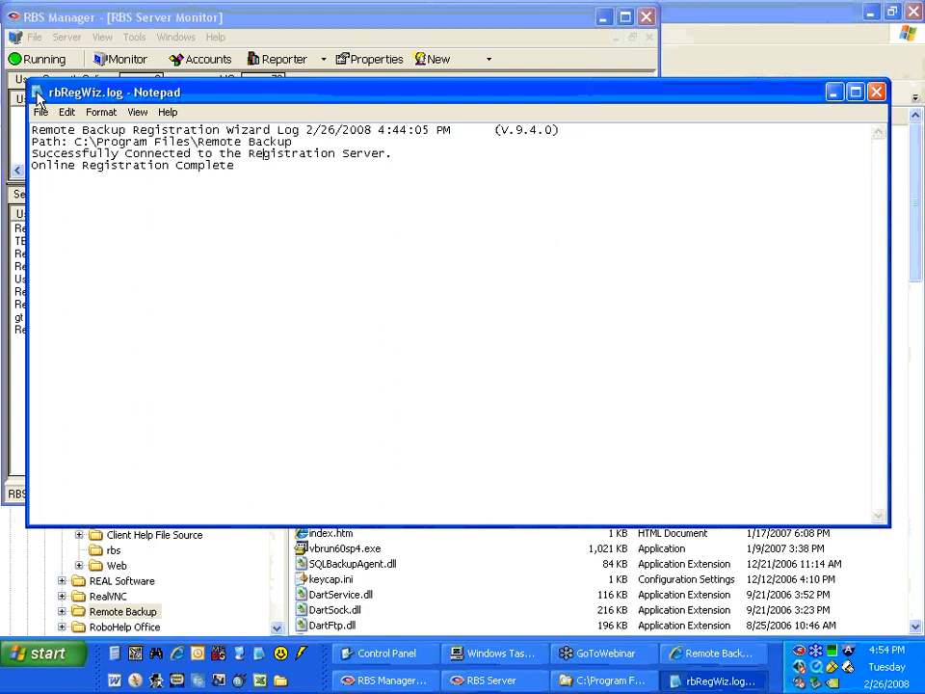
{"action": "double_click", "coordinate": [36, 94]}
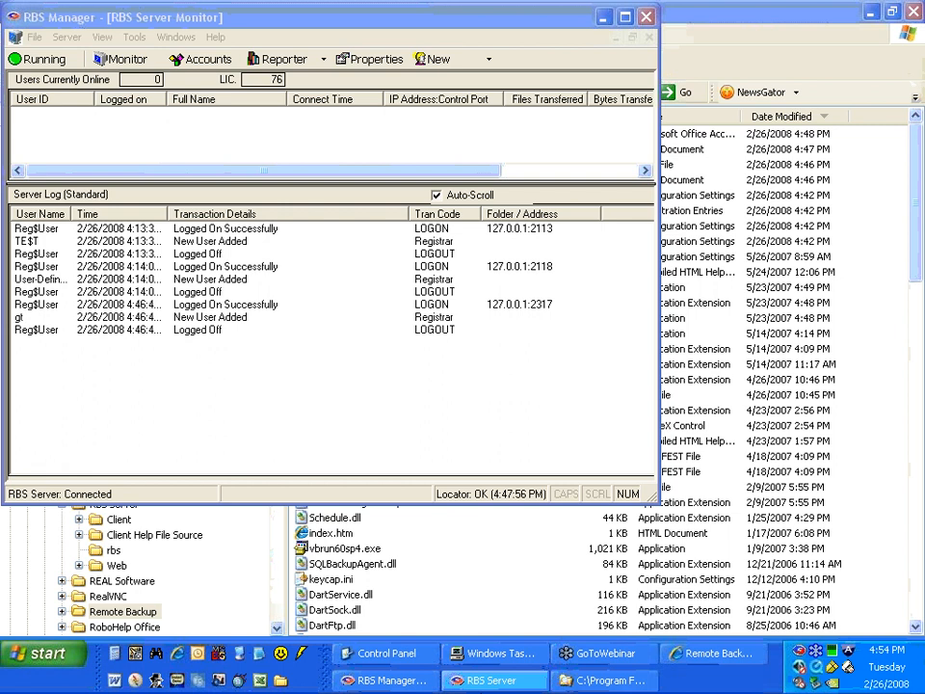
{"action": "left_click", "coordinate": [603, 680]}
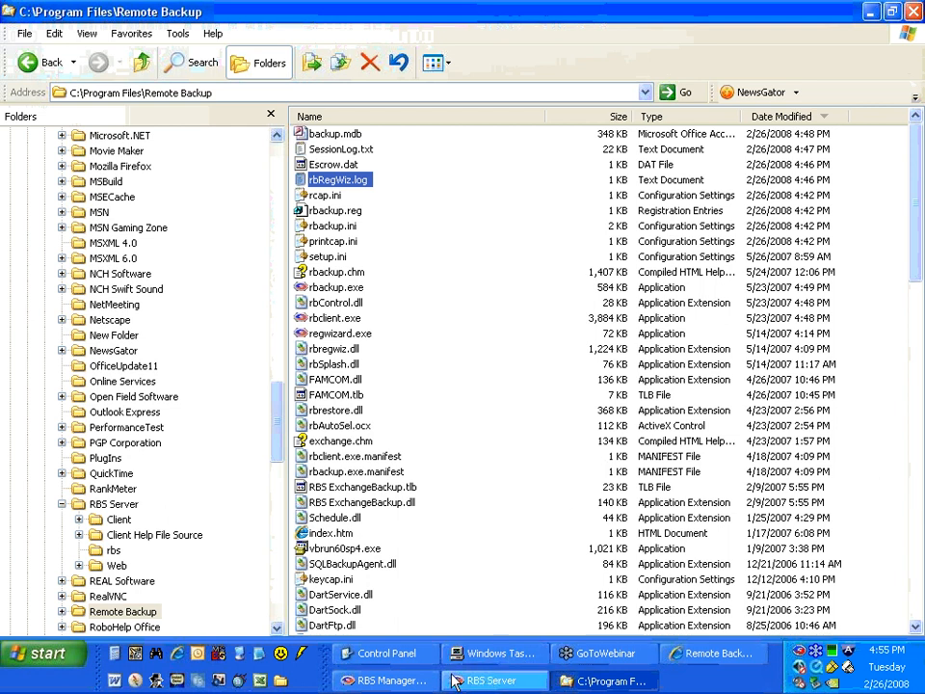
{"action": "left_click", "coordinate": [566, 682]}
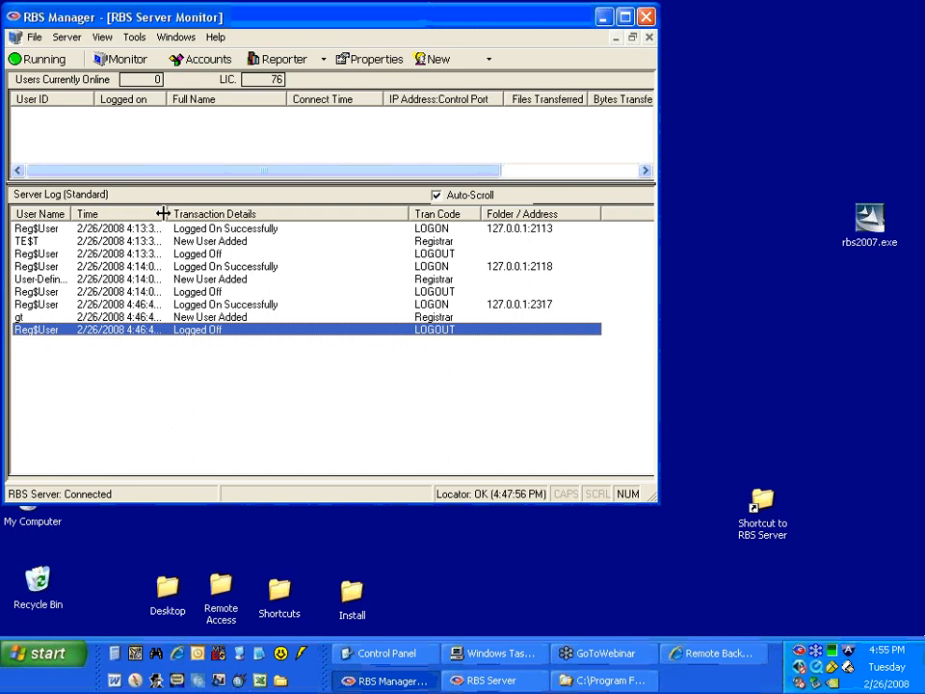
{"action": "left_click_drag", "start_coordinate": [166, 213], "coordinate": [187, 205]}
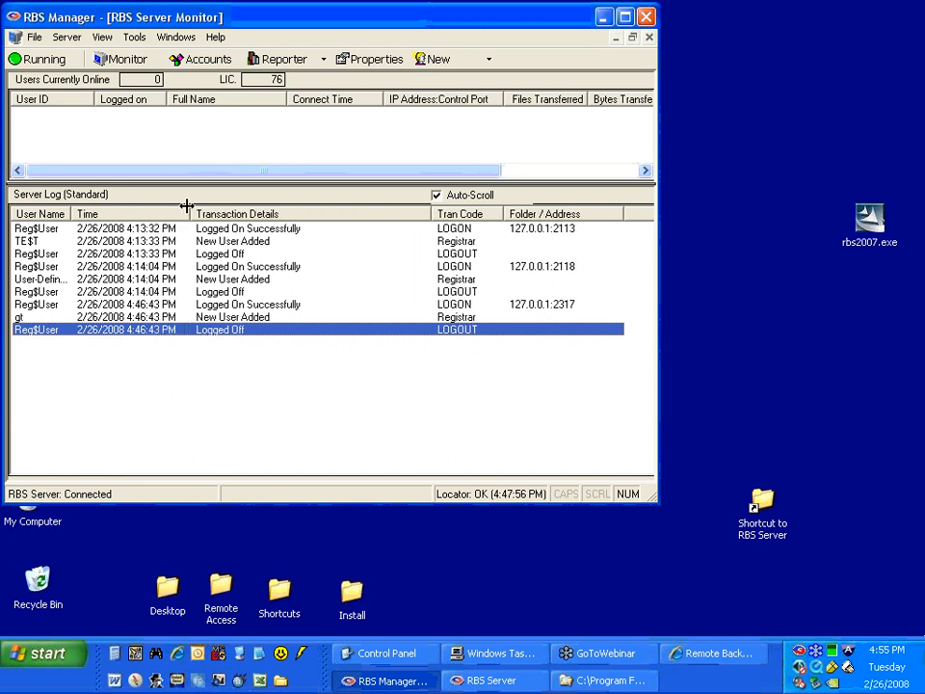